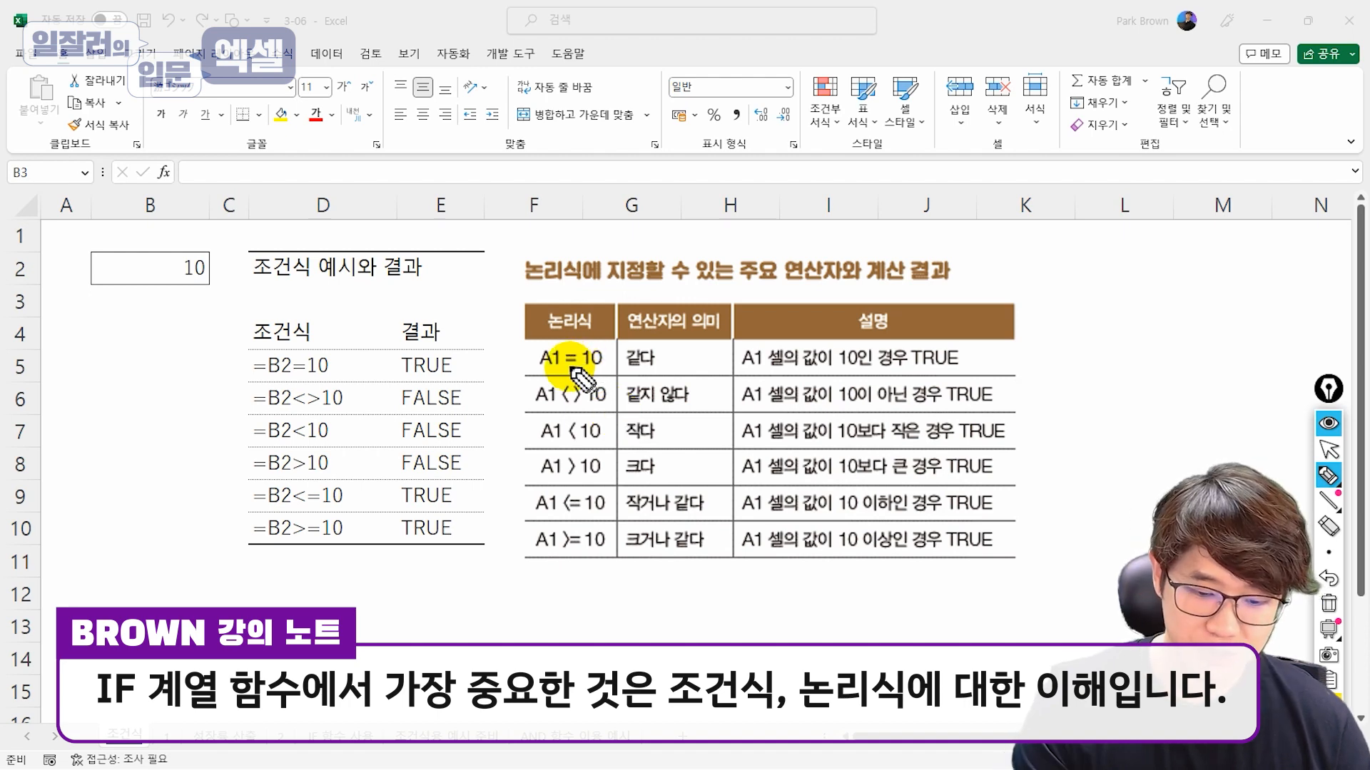
- With the pen, circle the = and <> operators in the reference table, and mark B2 and the =B2=10 example
drag(569, 369, 571, 405)
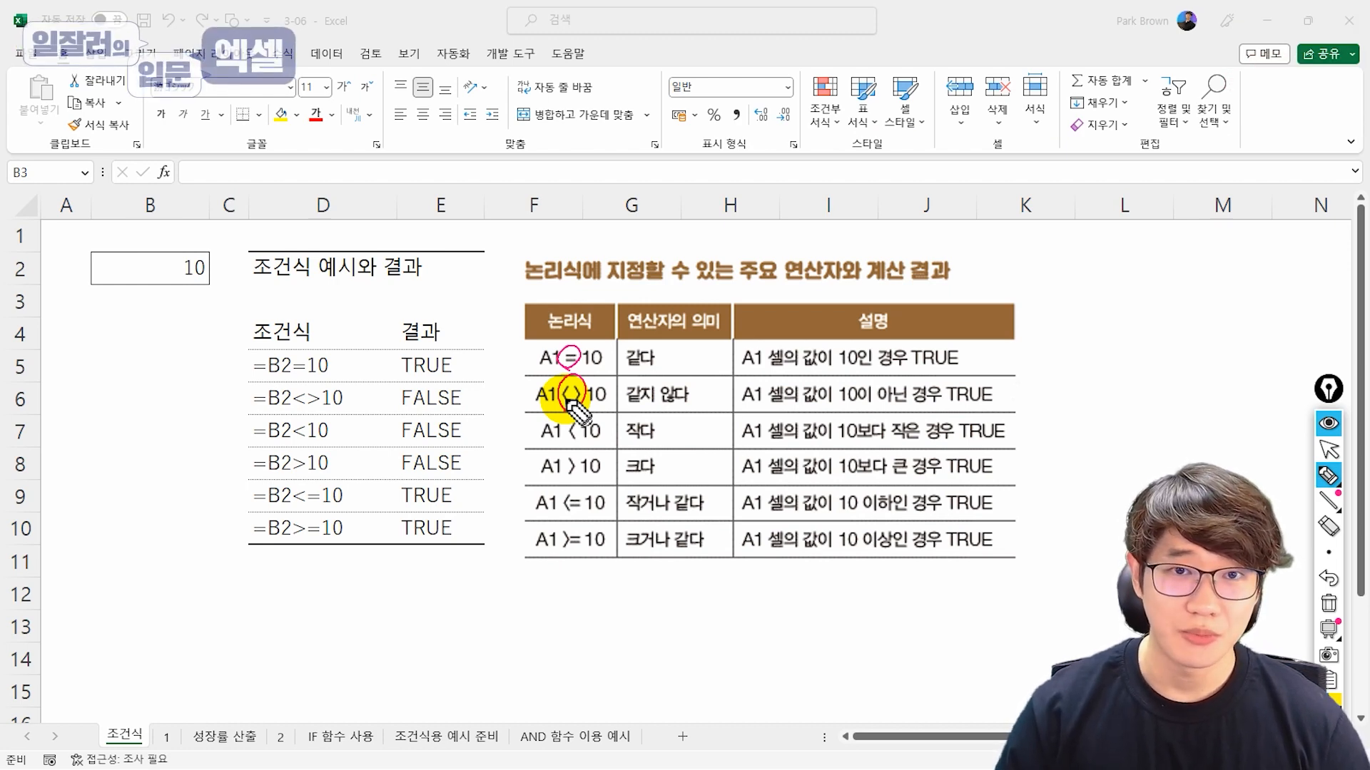
drag(568, 401, 570, 412)
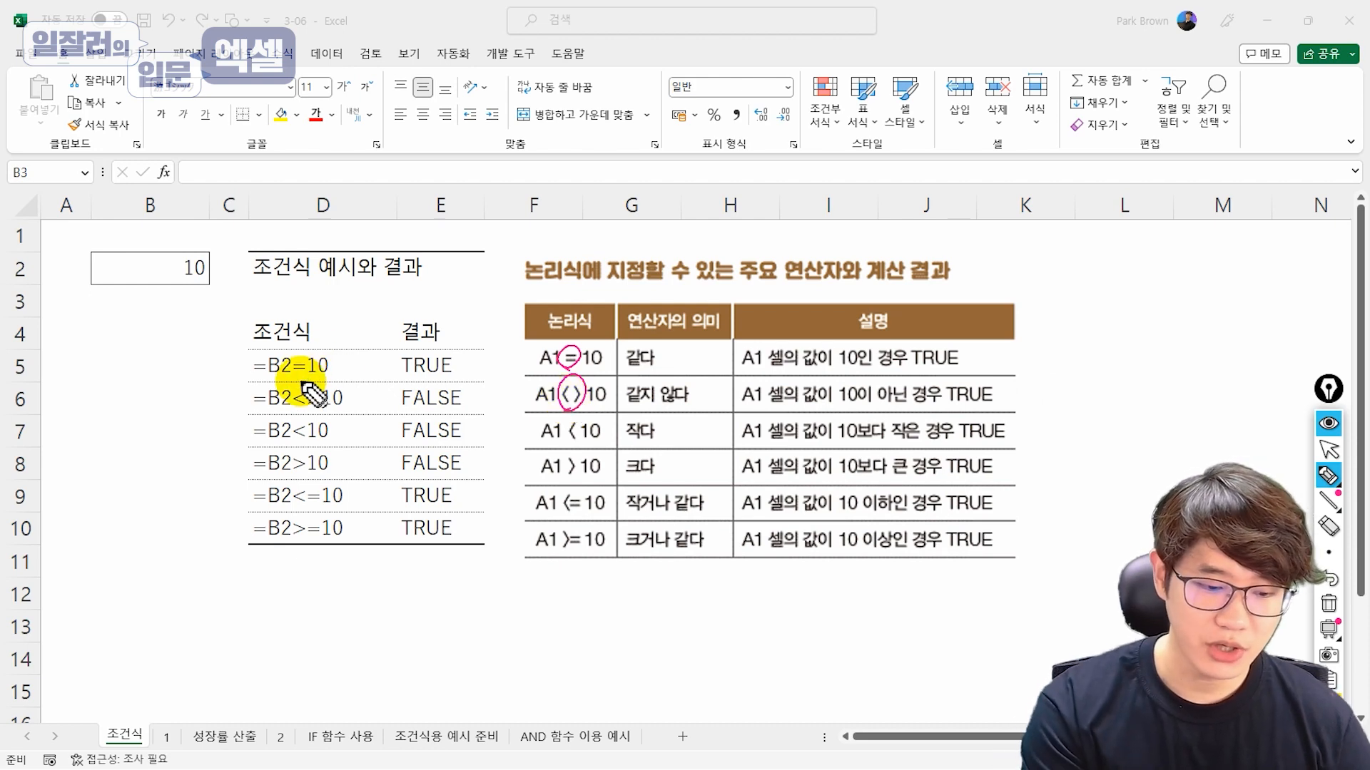
mouse_move(192, 249)
mouse_down()
mouse_move(195, 283)
mouse_move(214, 290)
mouse_up()
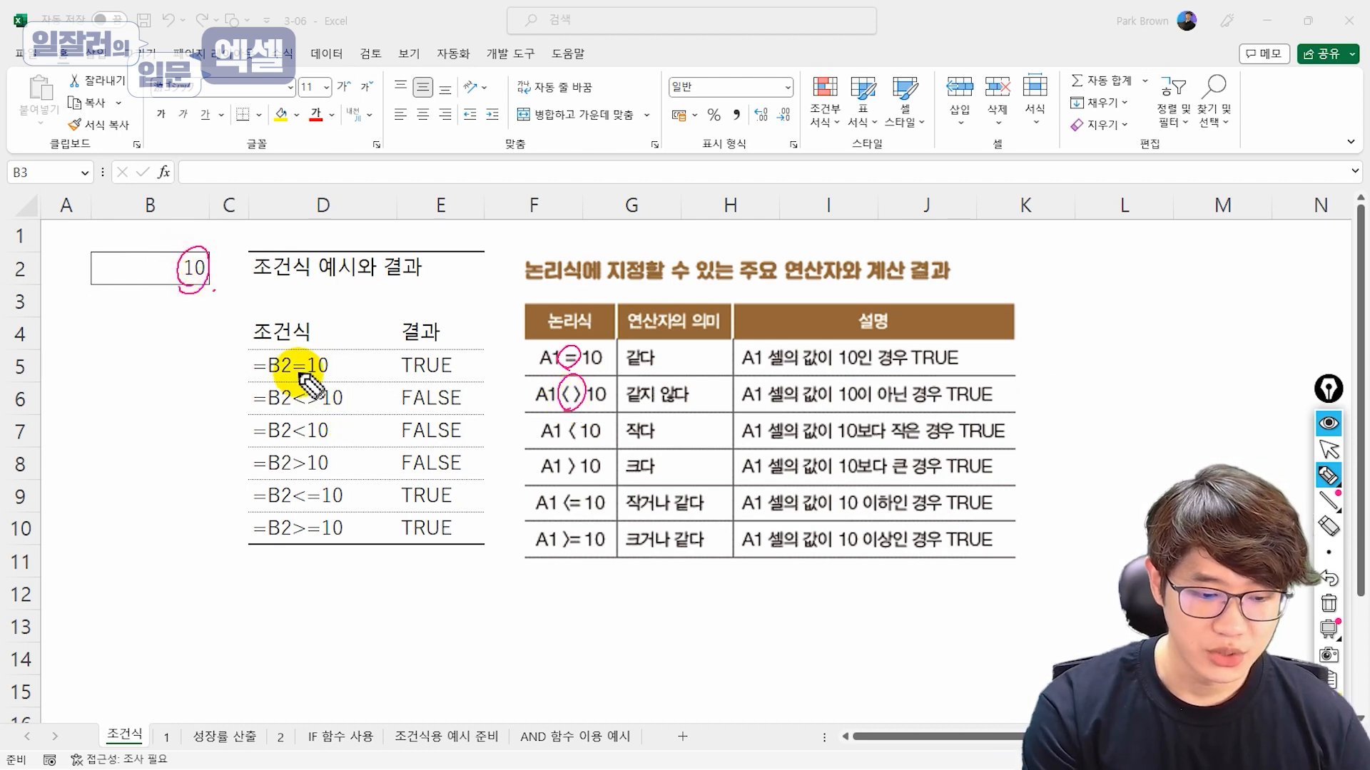
mouse_move(285, 361)
mouse_down()
mouse_move(305, 378)
mouse_move(336, 371)
mouse_move(300, 376)
mouse_up()
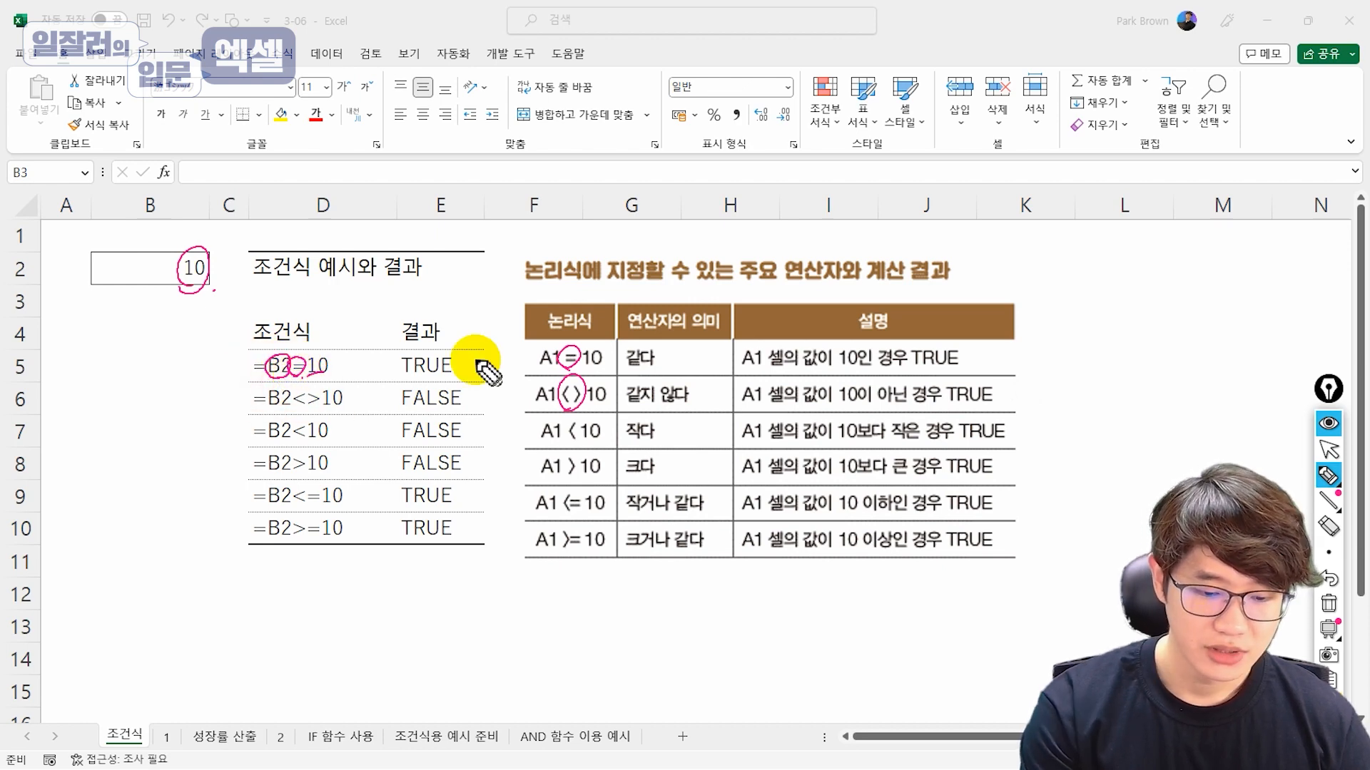
drag(462, 360, 476, 352)
- Mark up the =B2<>10 example, writing a circled ≠ beside it, circling B2 and 10, and ticking its result
mouse_move(289, 395)
mouse_down()
mouse_move(319, 399)
mouse_move(306, 406)
mouse_up()
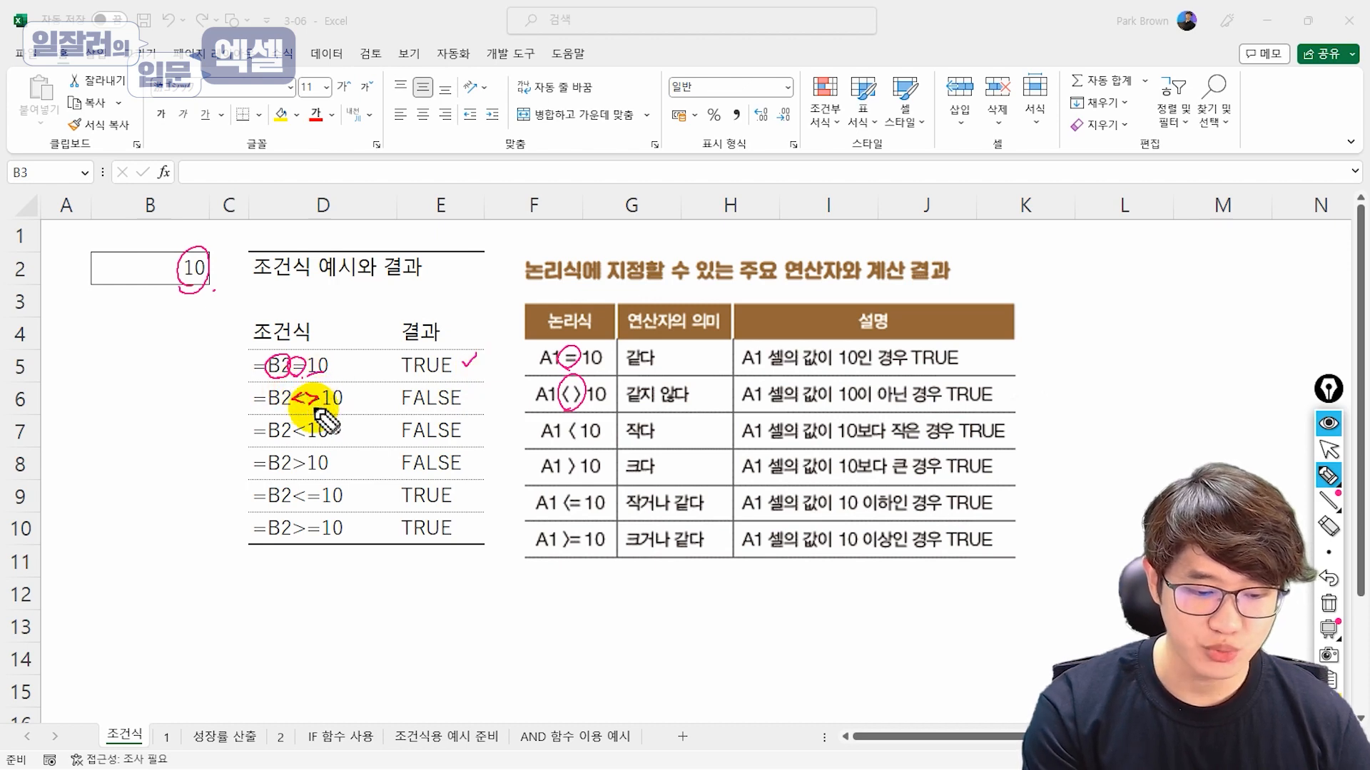
mouse_move(220, 396)
mouse_down()
mouse_move(233, 414)
mouse_move(330, 400)
mouse_move(346, 421)
mouse_up()
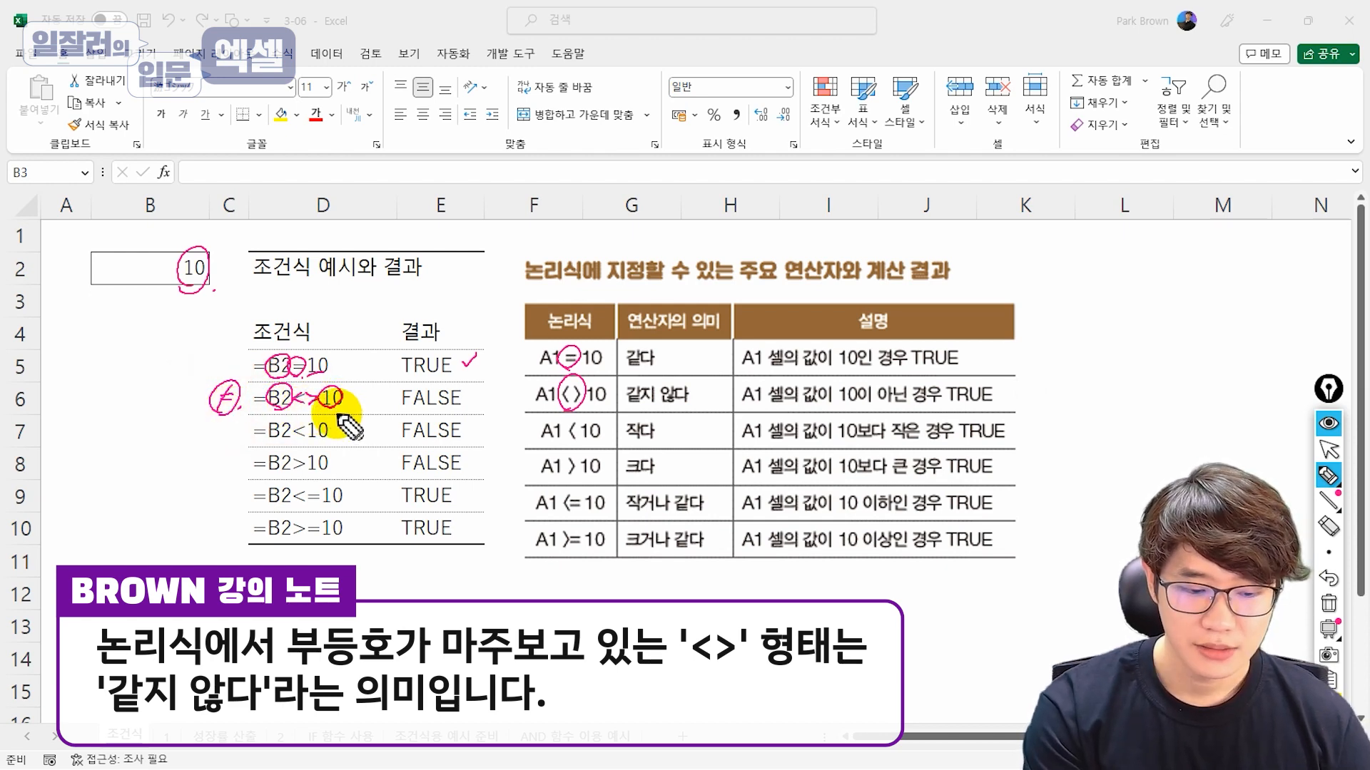
drag(468, 390, 479, 384)
- Mark up the four remaining condition examples using <, >, <= and >=, and tick their results with the pen
drag(286, 421, 329, 429)
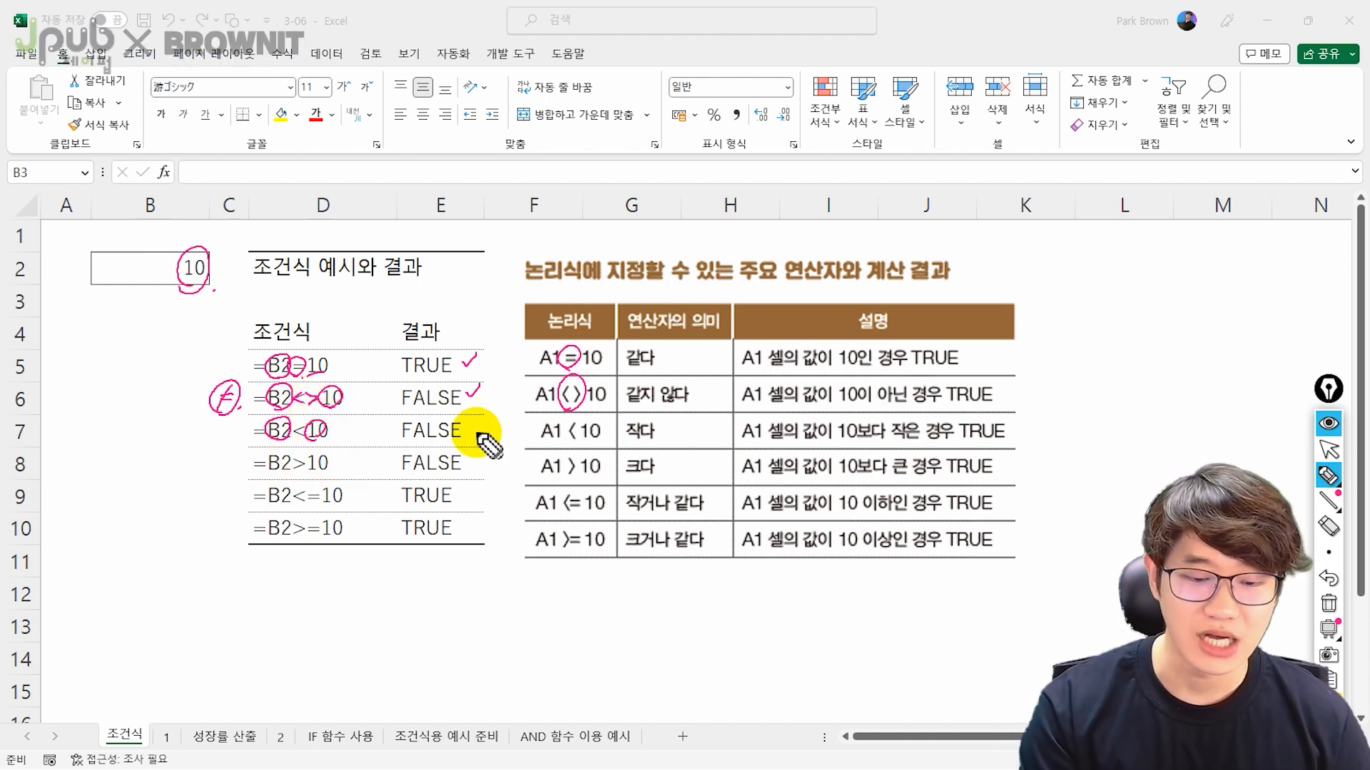
drag(467, 426, 477, 421)
drag(300, 459, 295, 462)
drag(467, 454, 481, 446)
drag(311, 488, 298, 537)
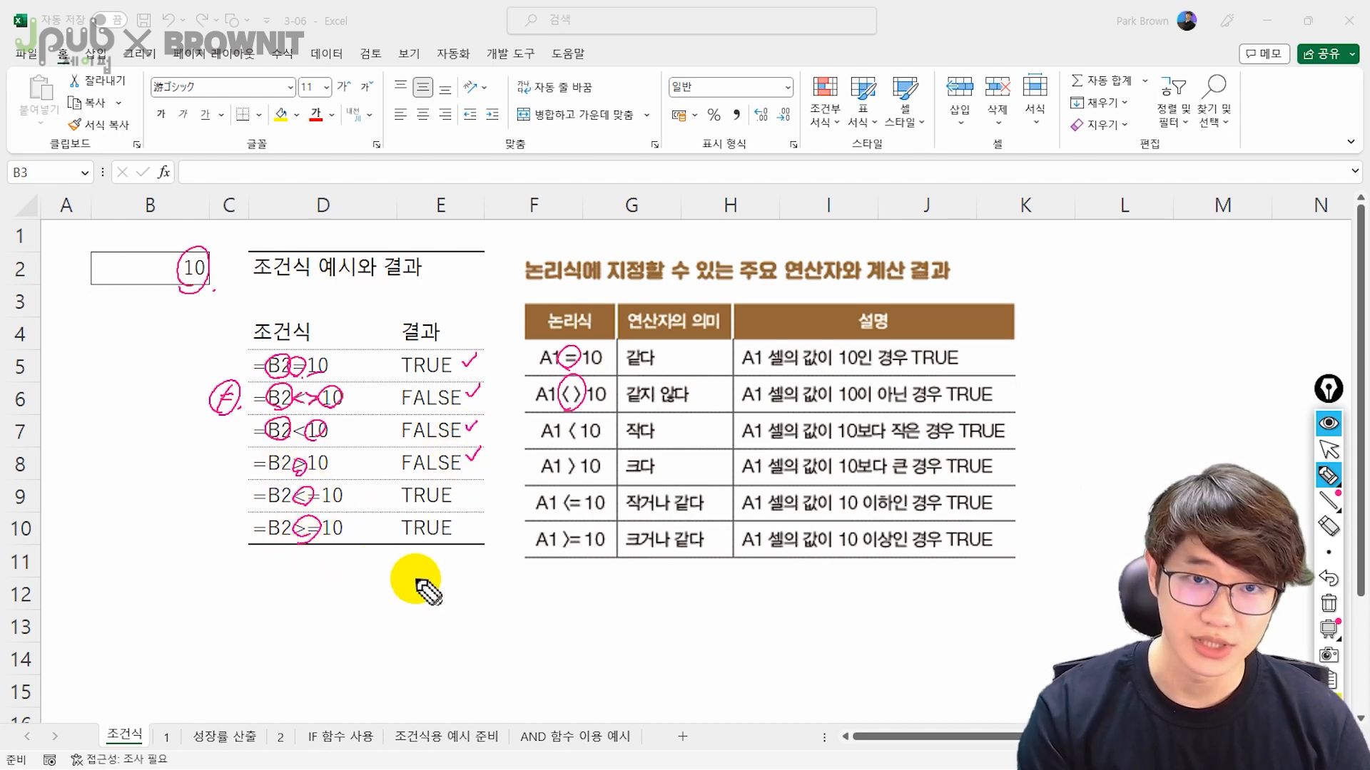
mouse_move(456, 490)
mouse_down()
mouse_move(468, 486)
mouse_move(472, 508)
mouse_up()
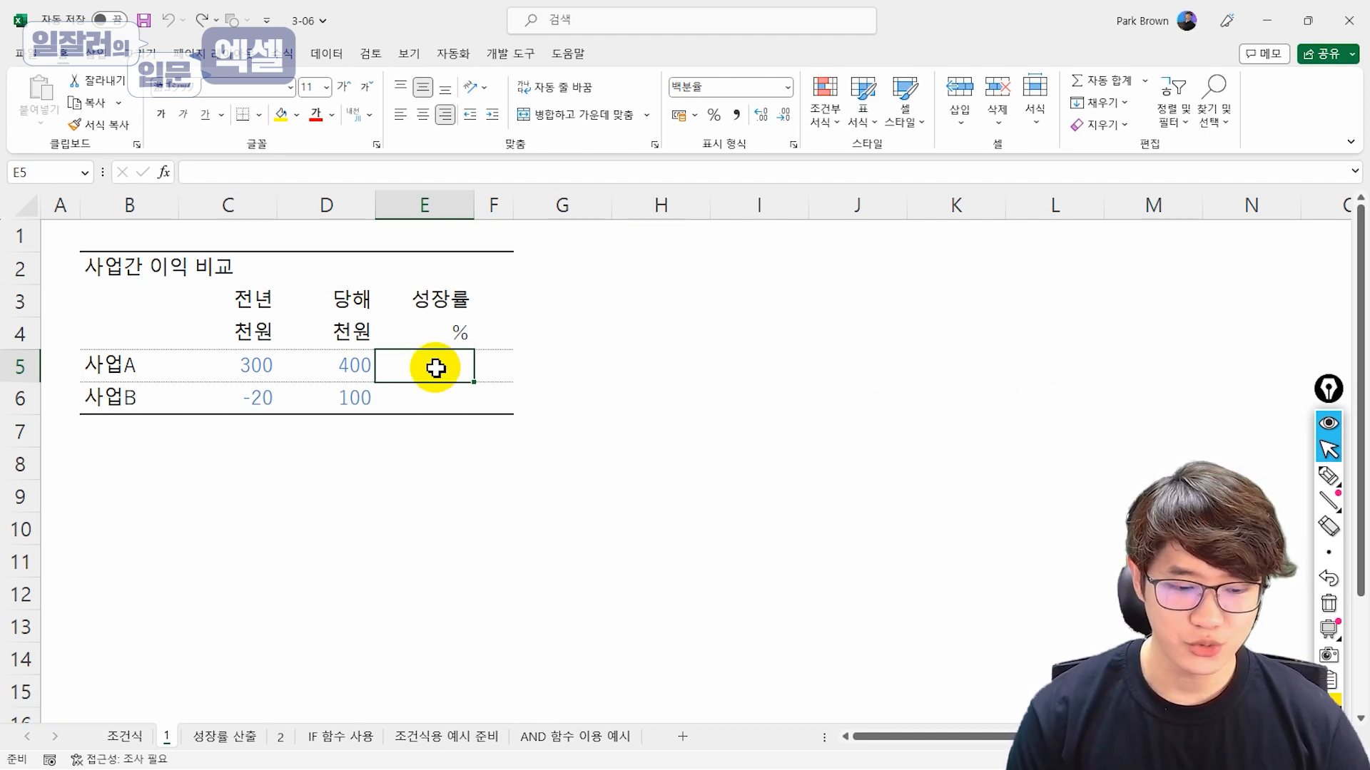
- Enter the growth-rate formula =D5/C5-1 for 사업A in cell E5
text(=)
click(339, 367)
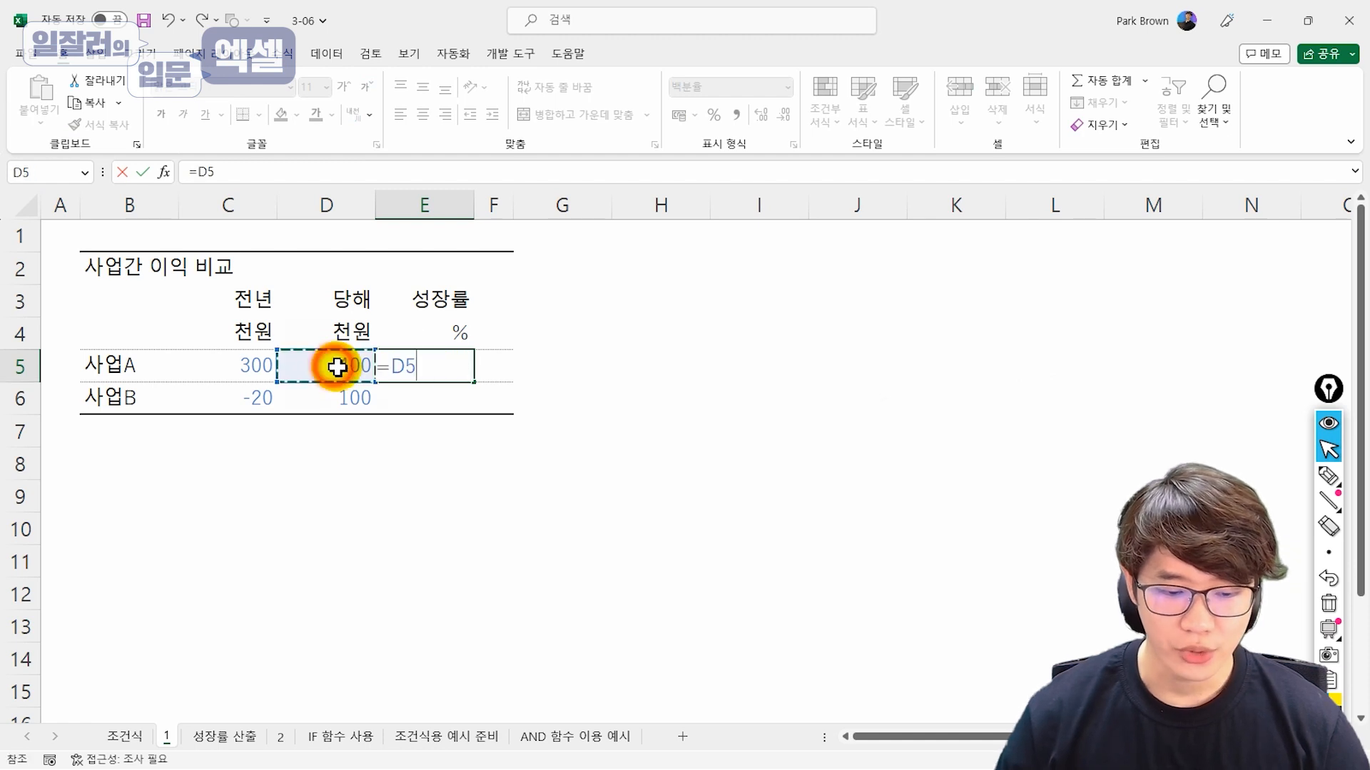
text(/)
click(223, 370)
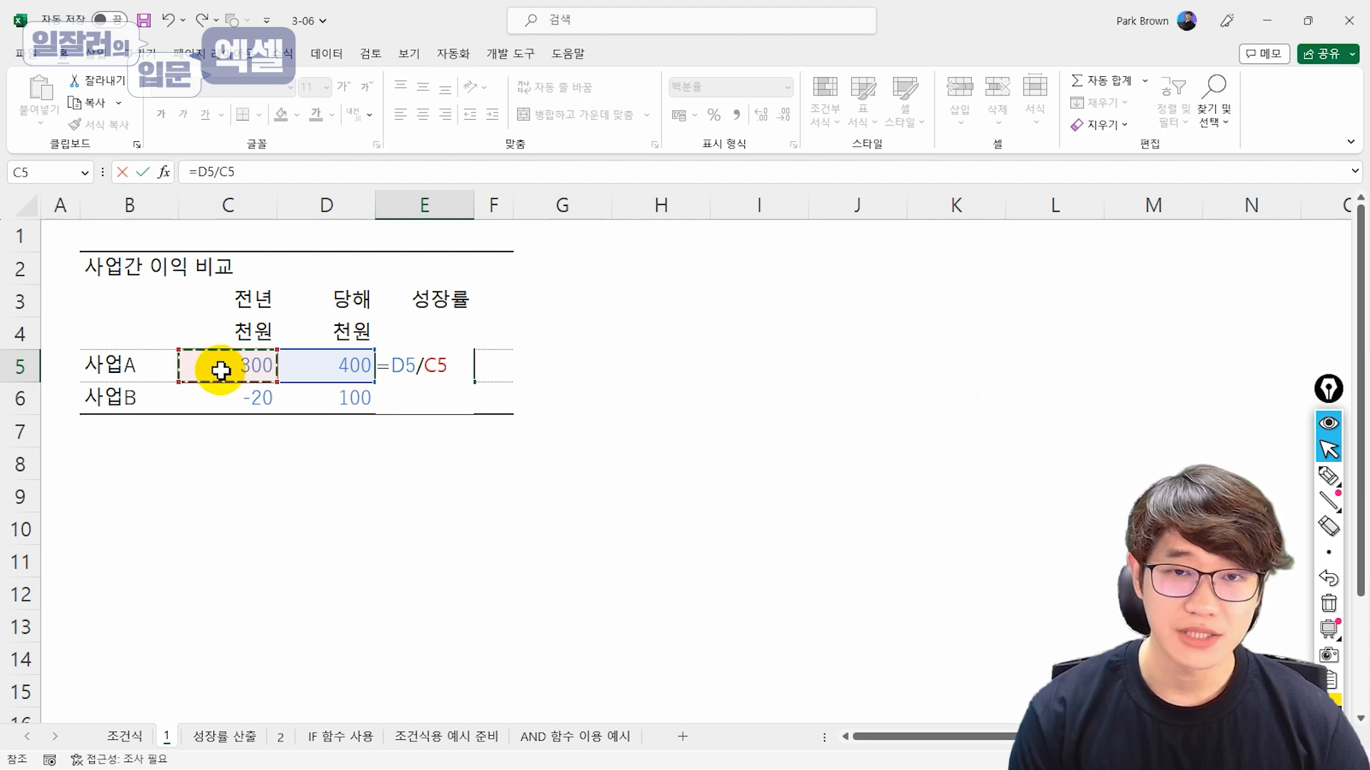
text(-1)
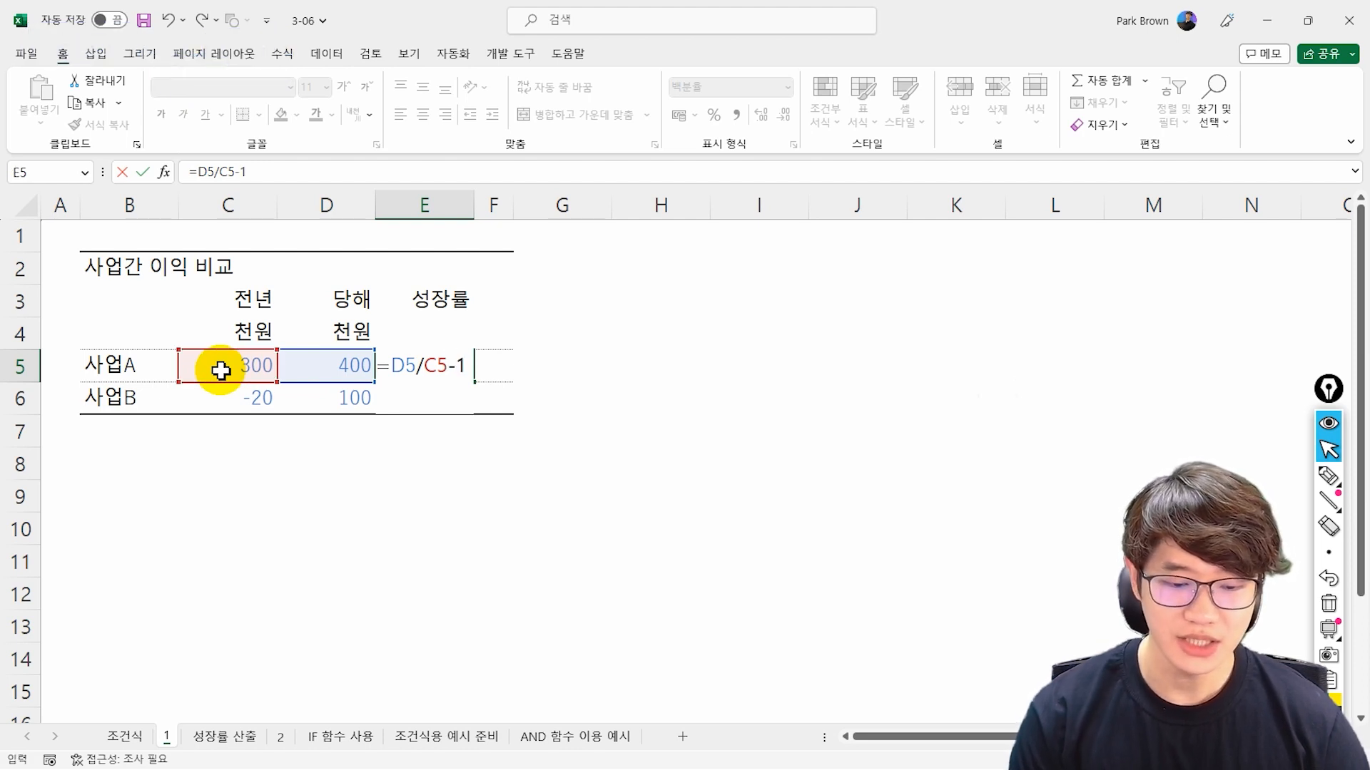
key(Return)
key(Up)
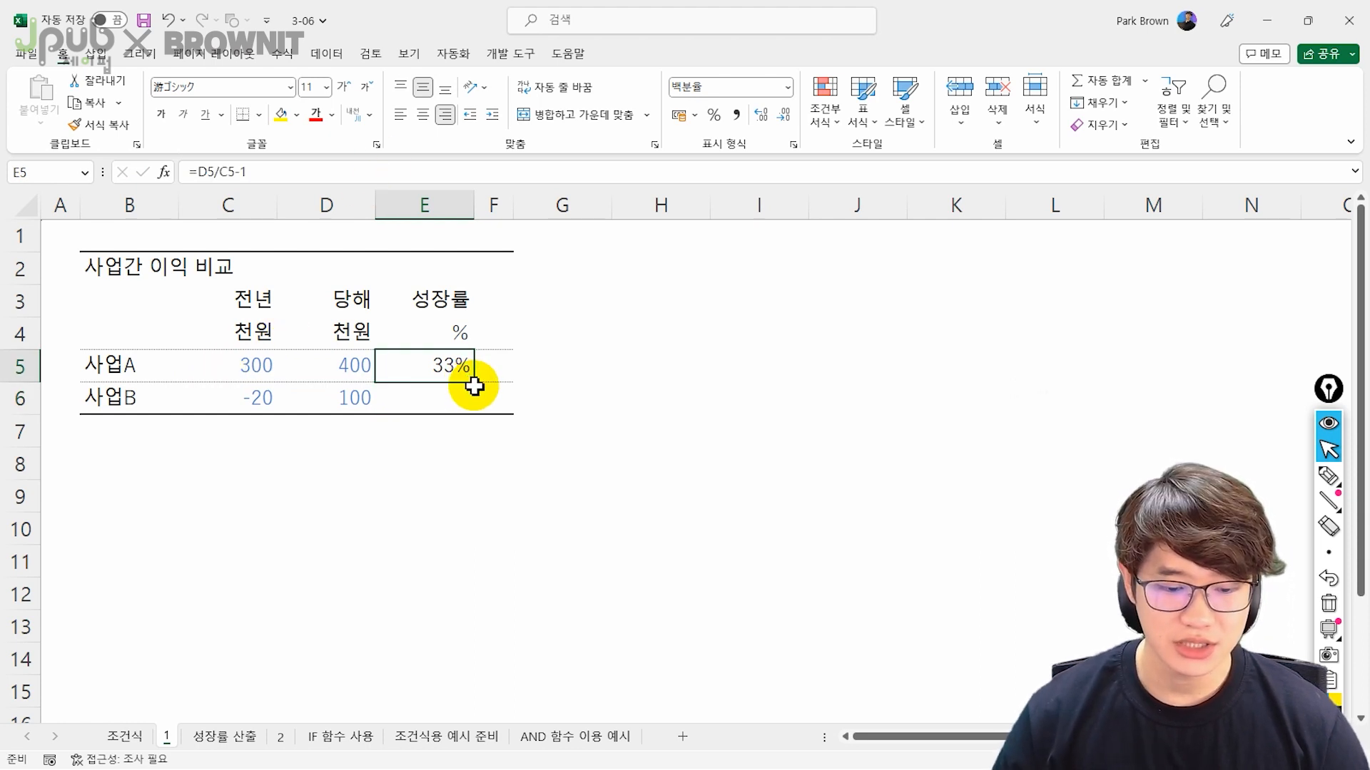
- Copy the growth-rate formula from E5 down to E6 for 사업B
drag(474, 385, 473, 407)
click(487, 425)
click(528, 489)
click(429, 489)
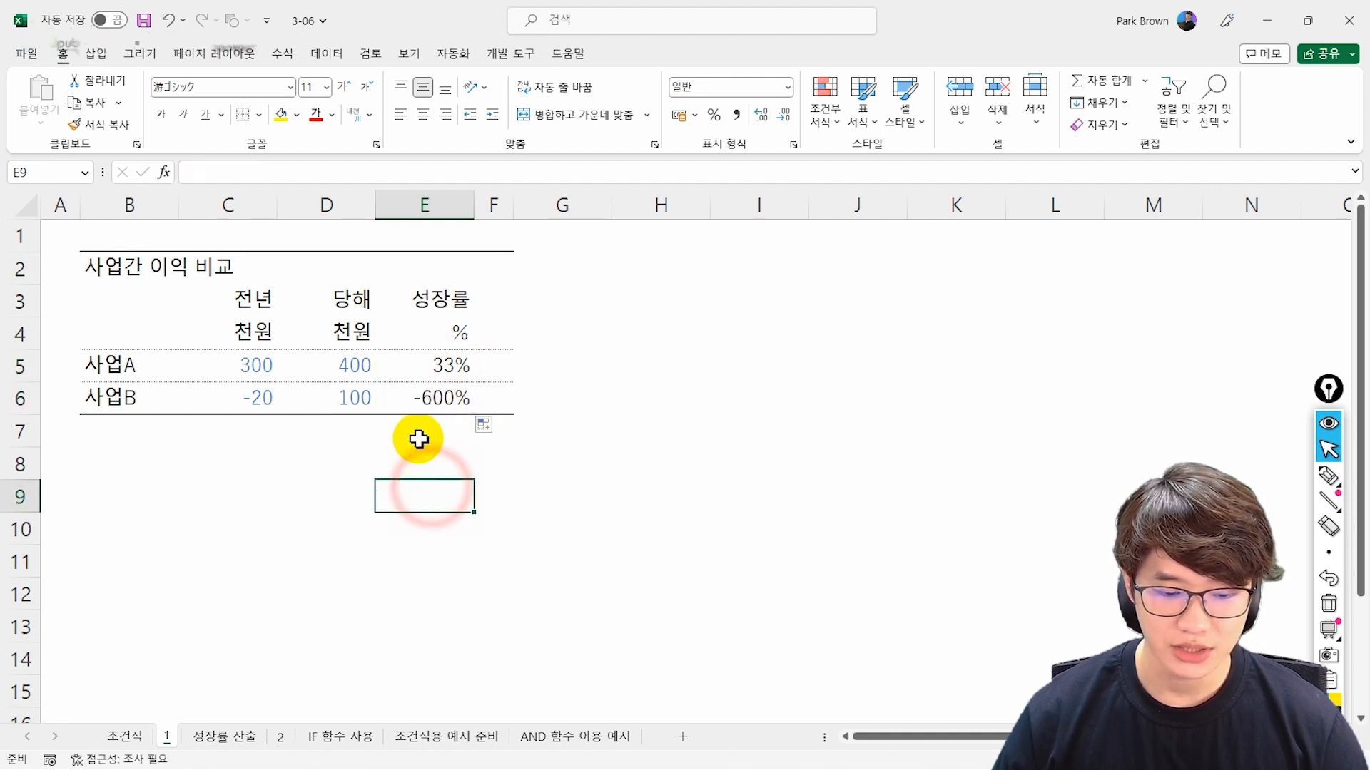
- Examine the growth-rate formulas in E5 and E6 against the previous-year and current-year profits of both businesses
click(437, 407)
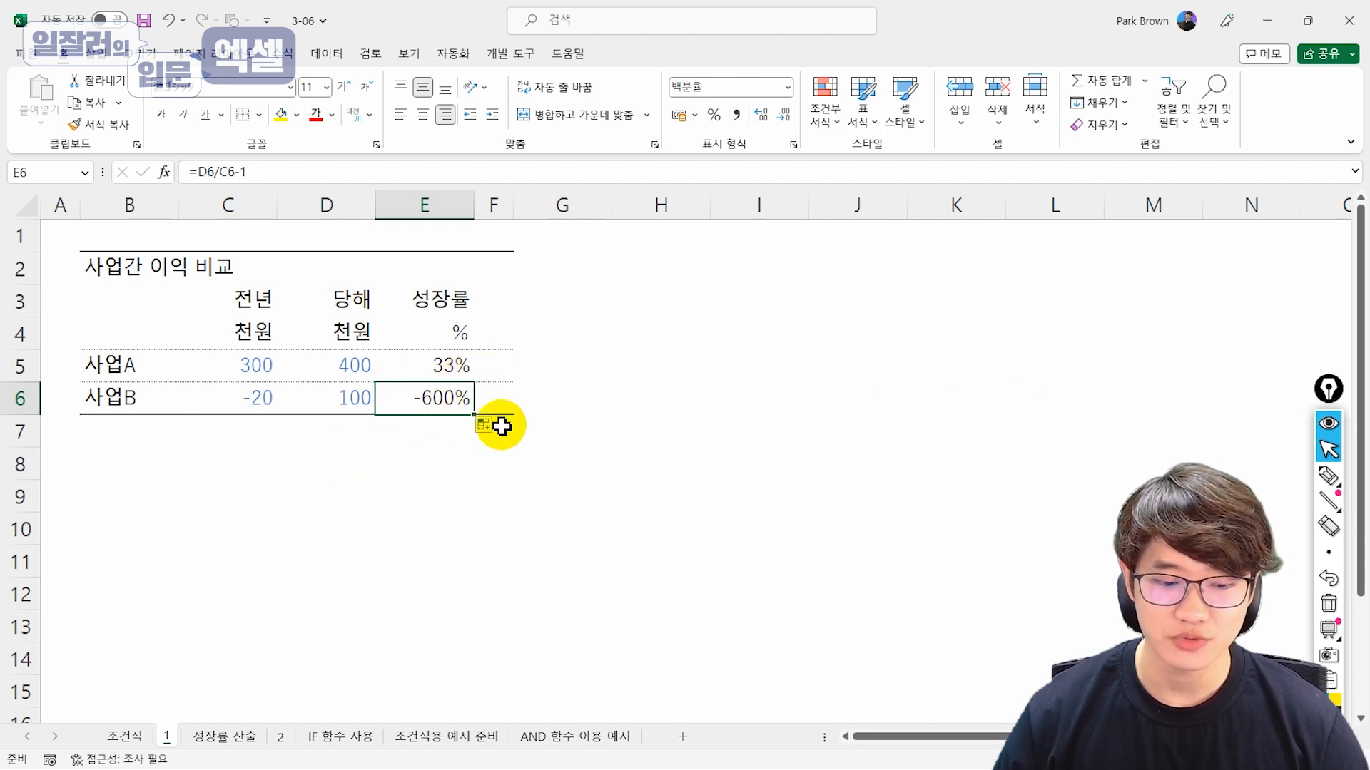
click(457, 369)
click(417, 407)
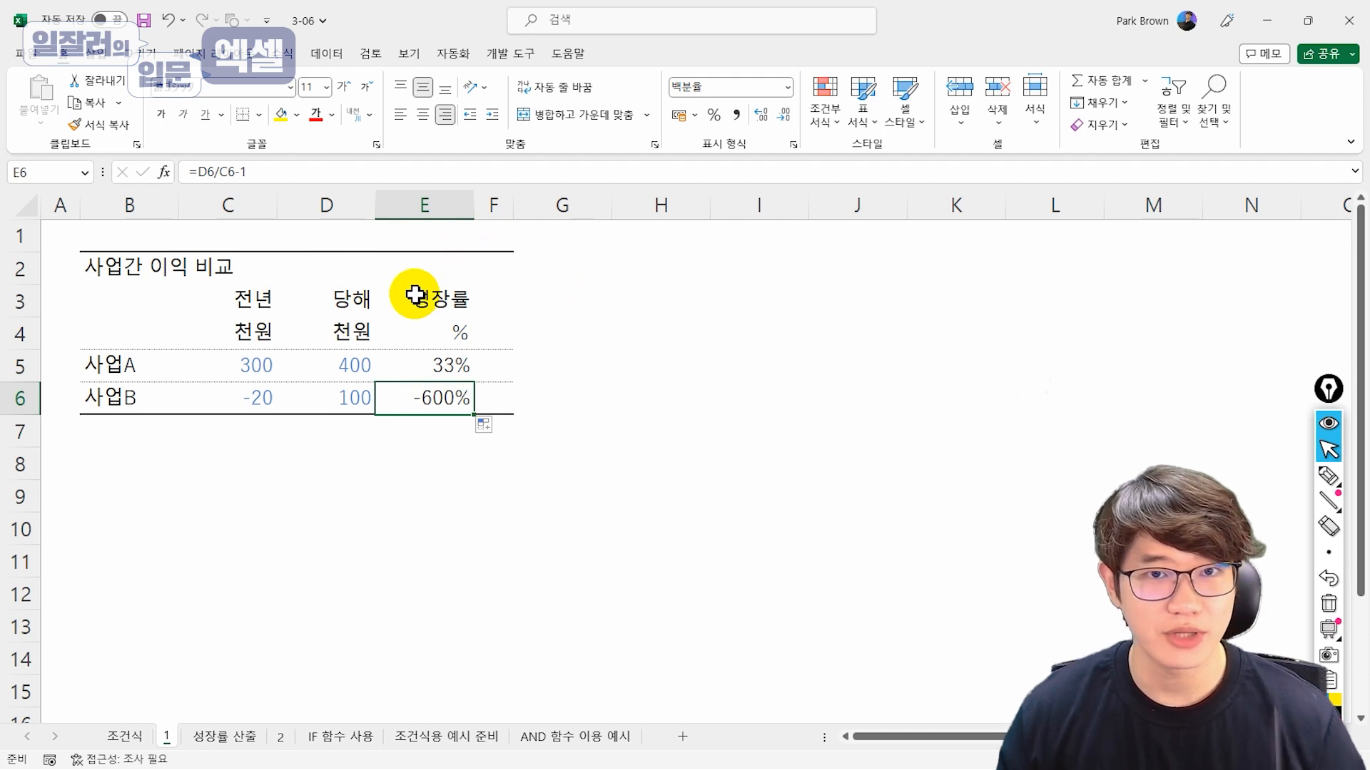
click(447, 367)
key(Left)
key(Left)
key(Down)
key(Right)
key(Left)
key(Right)
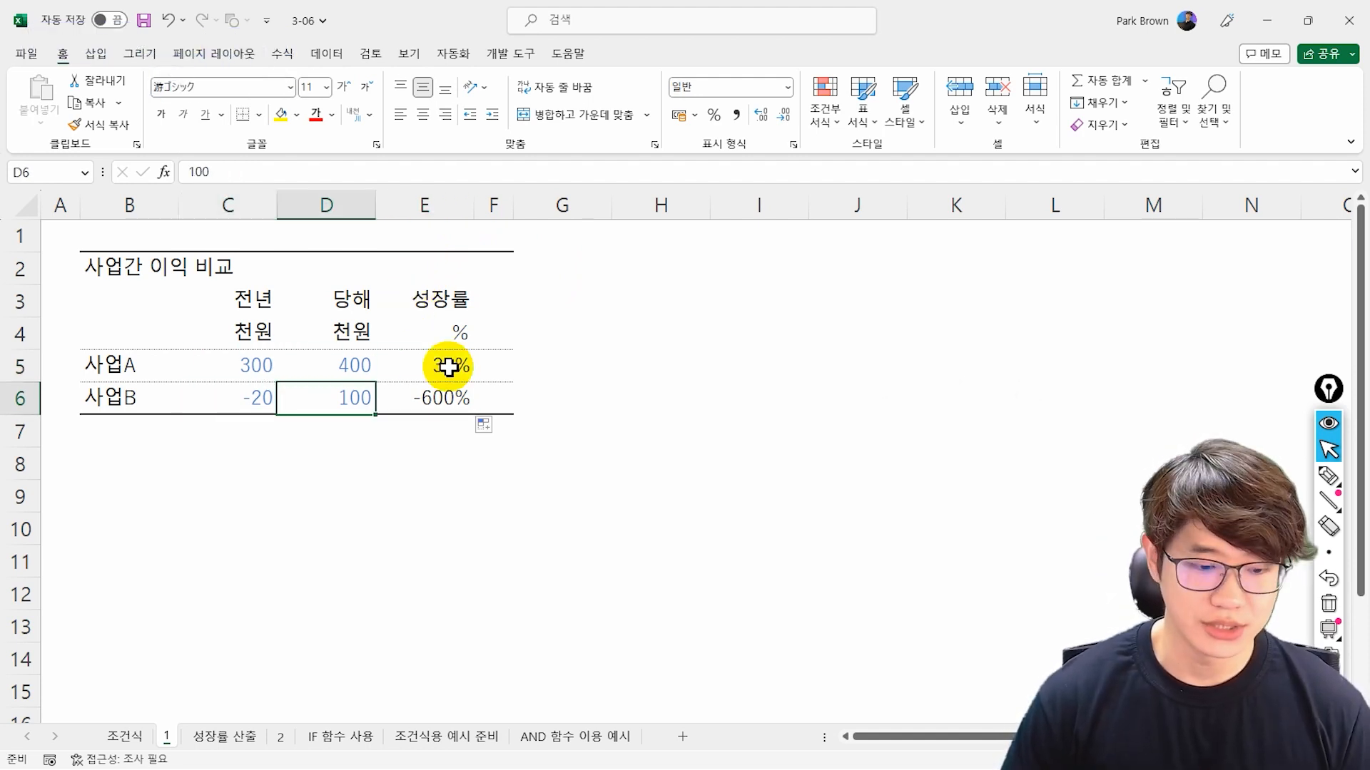
key(Left)
key(Up)
key(Down)
key(Up)
key(Down)
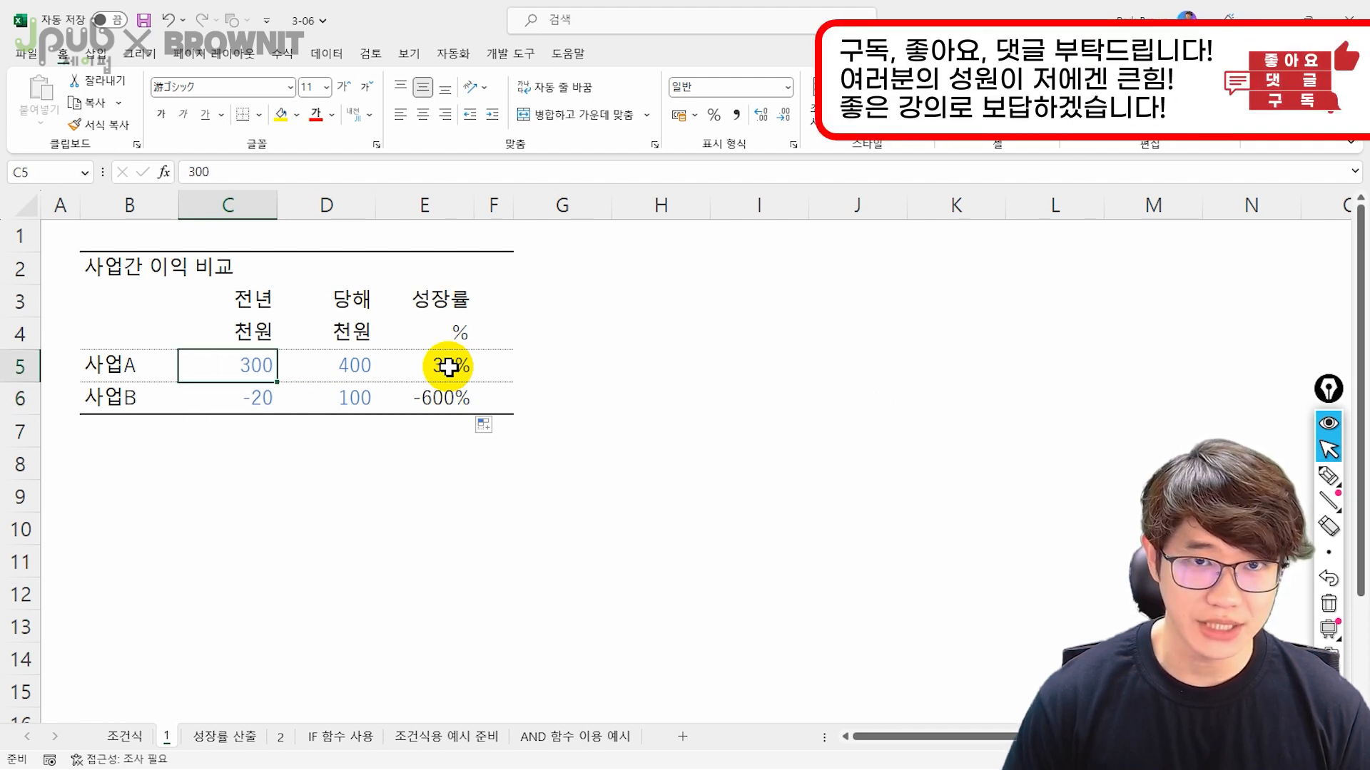
- Start an IF function in E5, open its function arguments and set the logical test to C5<0
key(Right)
key(Right)
text(=)
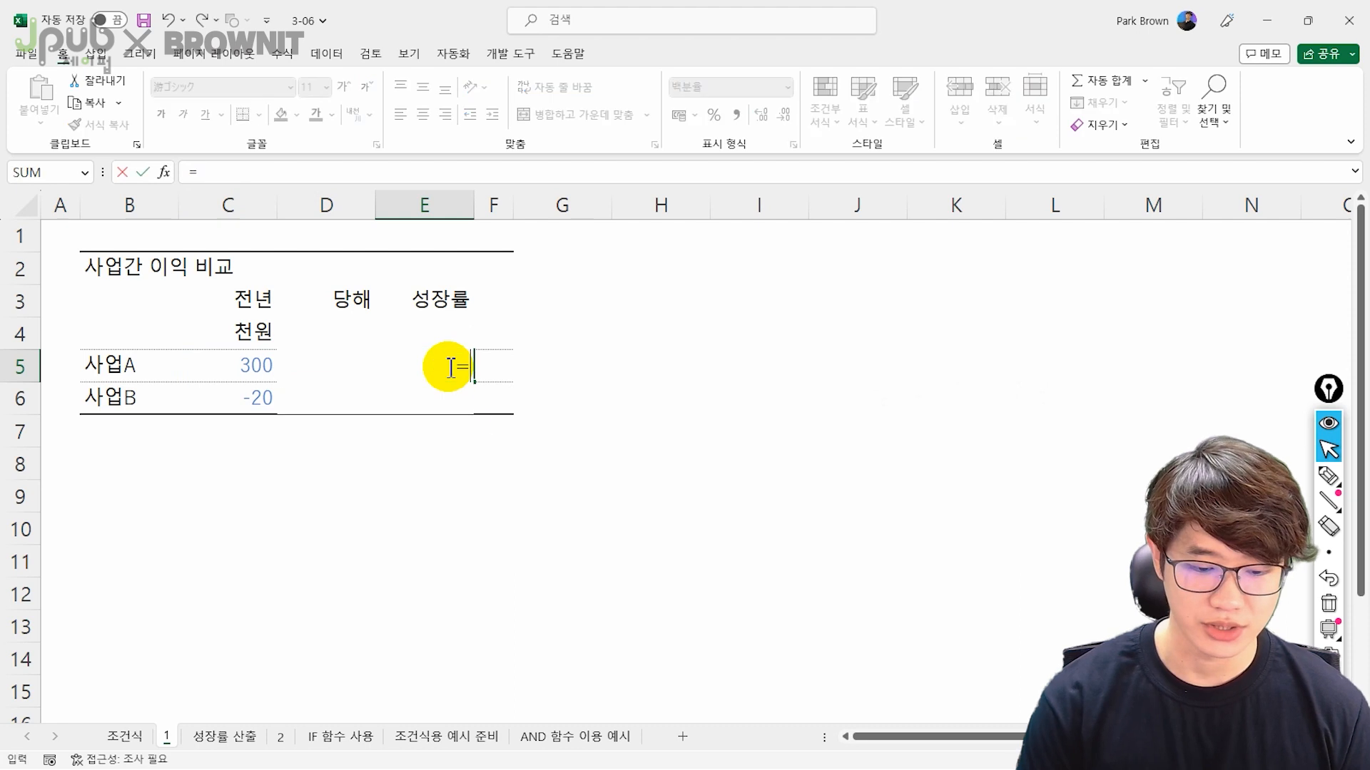
text(IF)
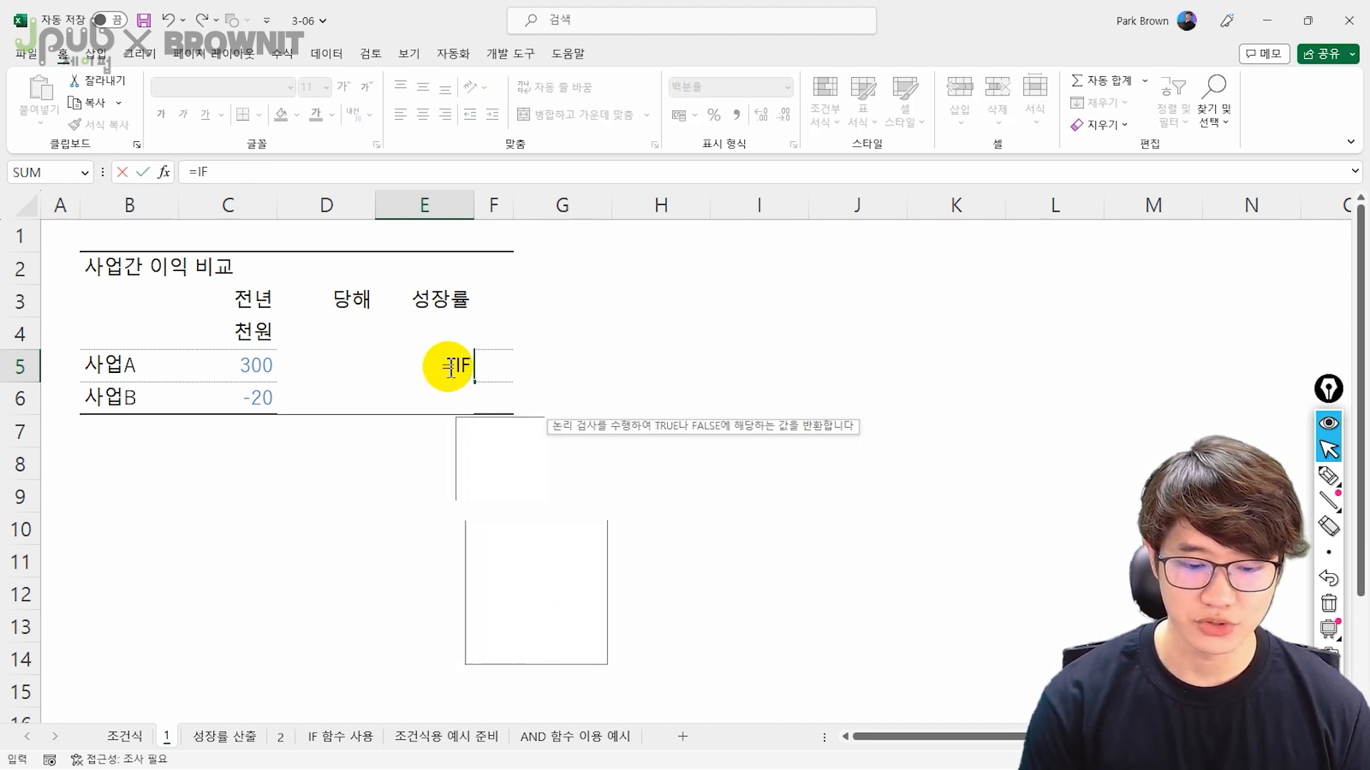
key(Tab)
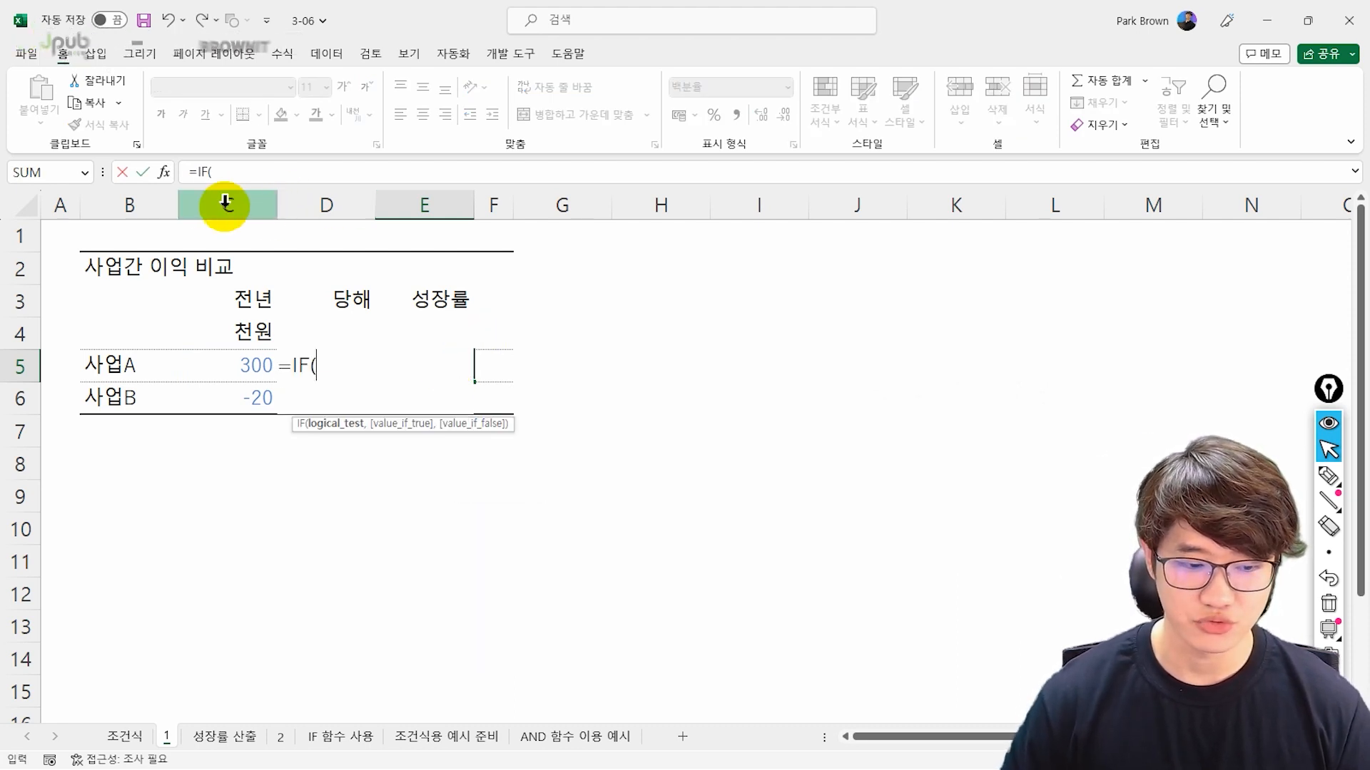
click(164, 187)
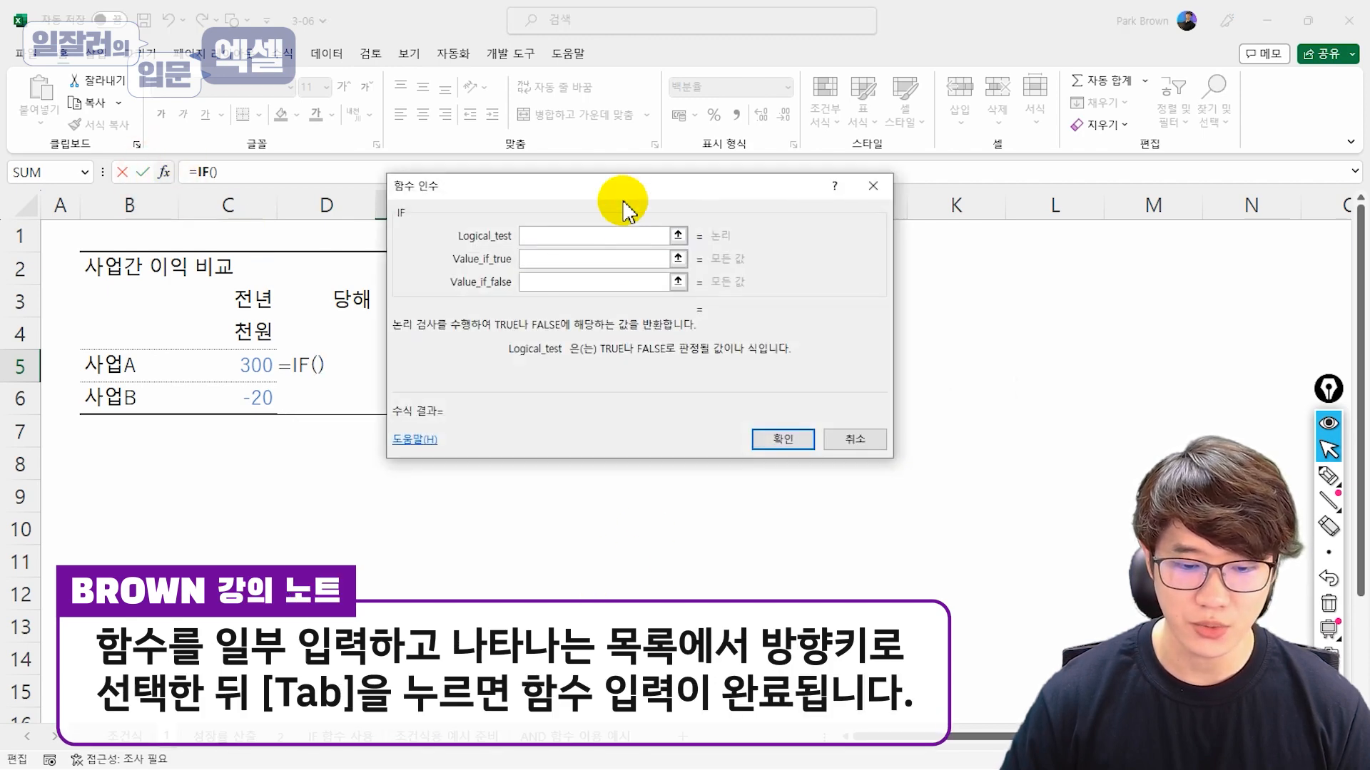
drag(621, 196, 756, 311)
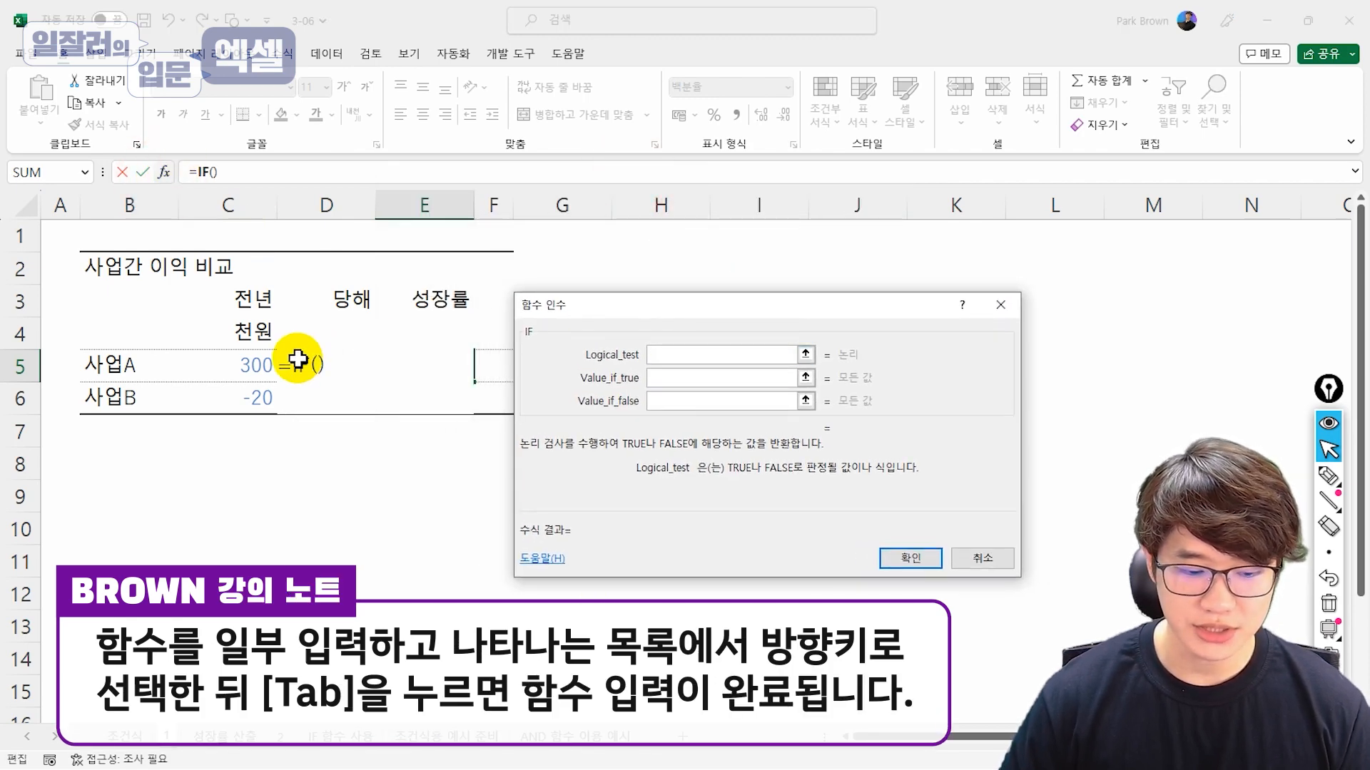
click(243, 367)
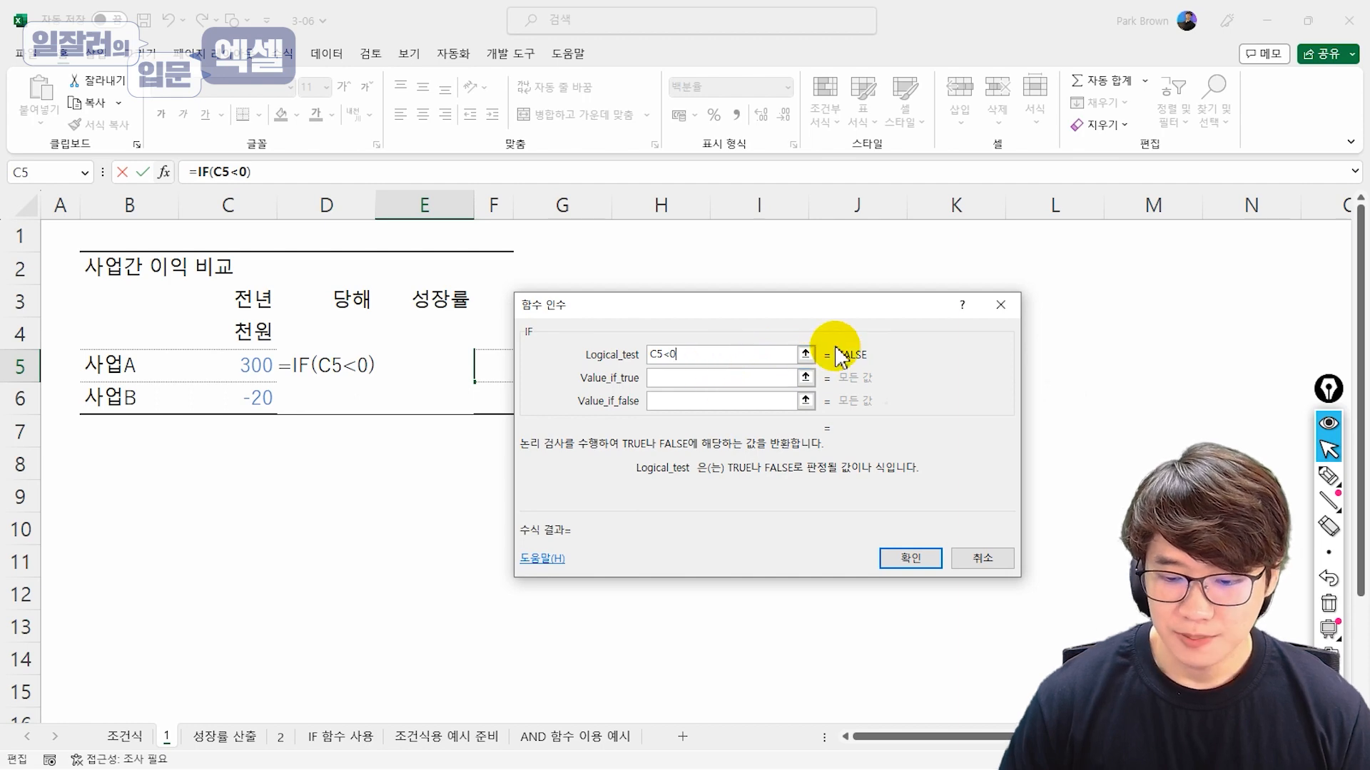
- Set the IF function's value if false to the growth-rate calculation D5/C5-1
click(759, 403)
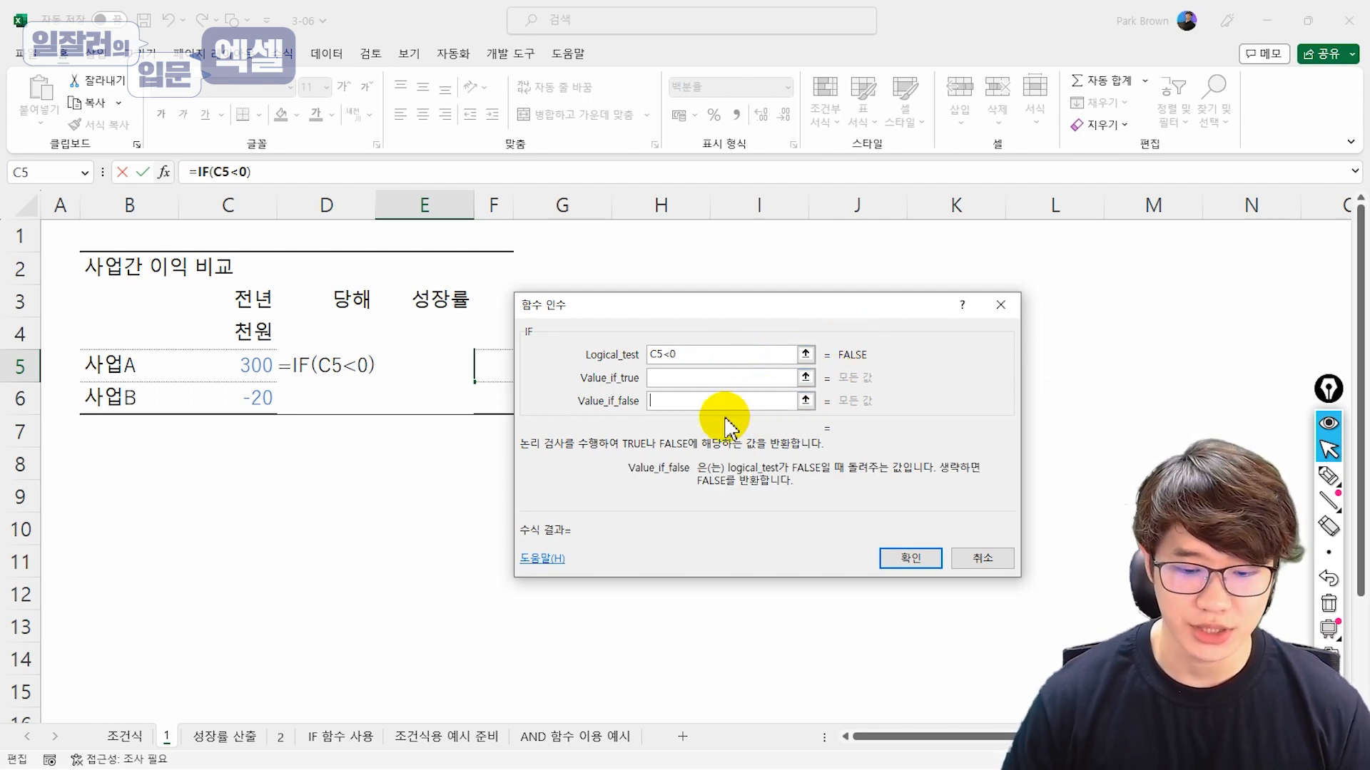
click(350, 365)
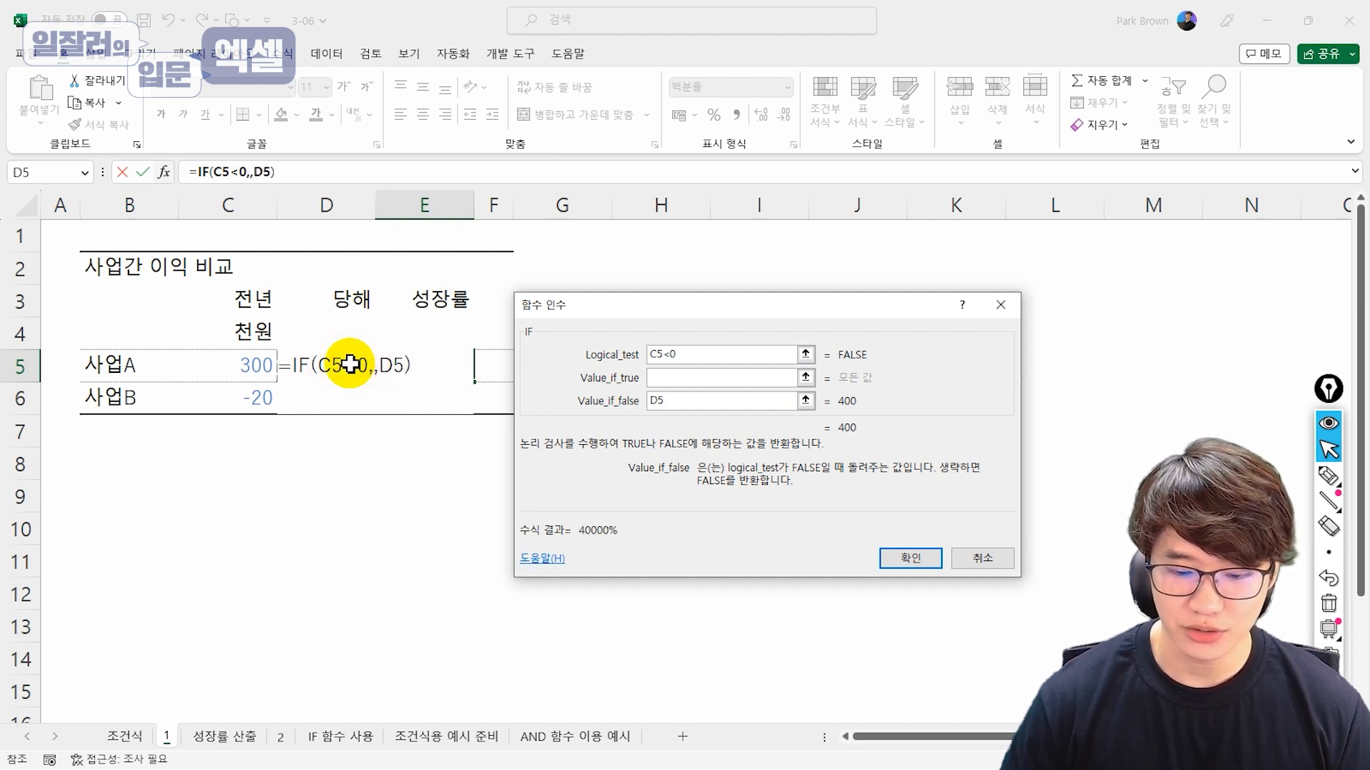
text(/)
click(221, 364)
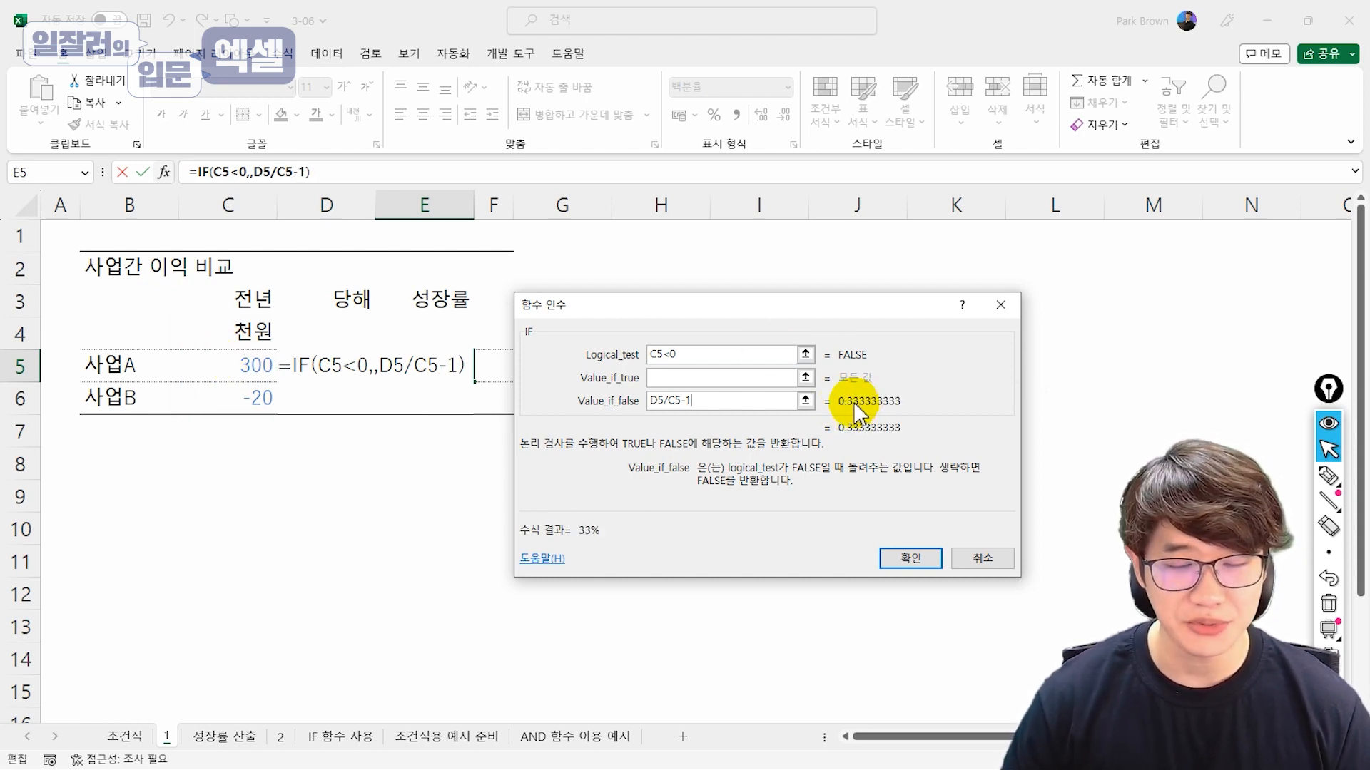
- Set the value if true to "N.M" and copy the completed IF formula from E5 down to E6
click(728, 378)
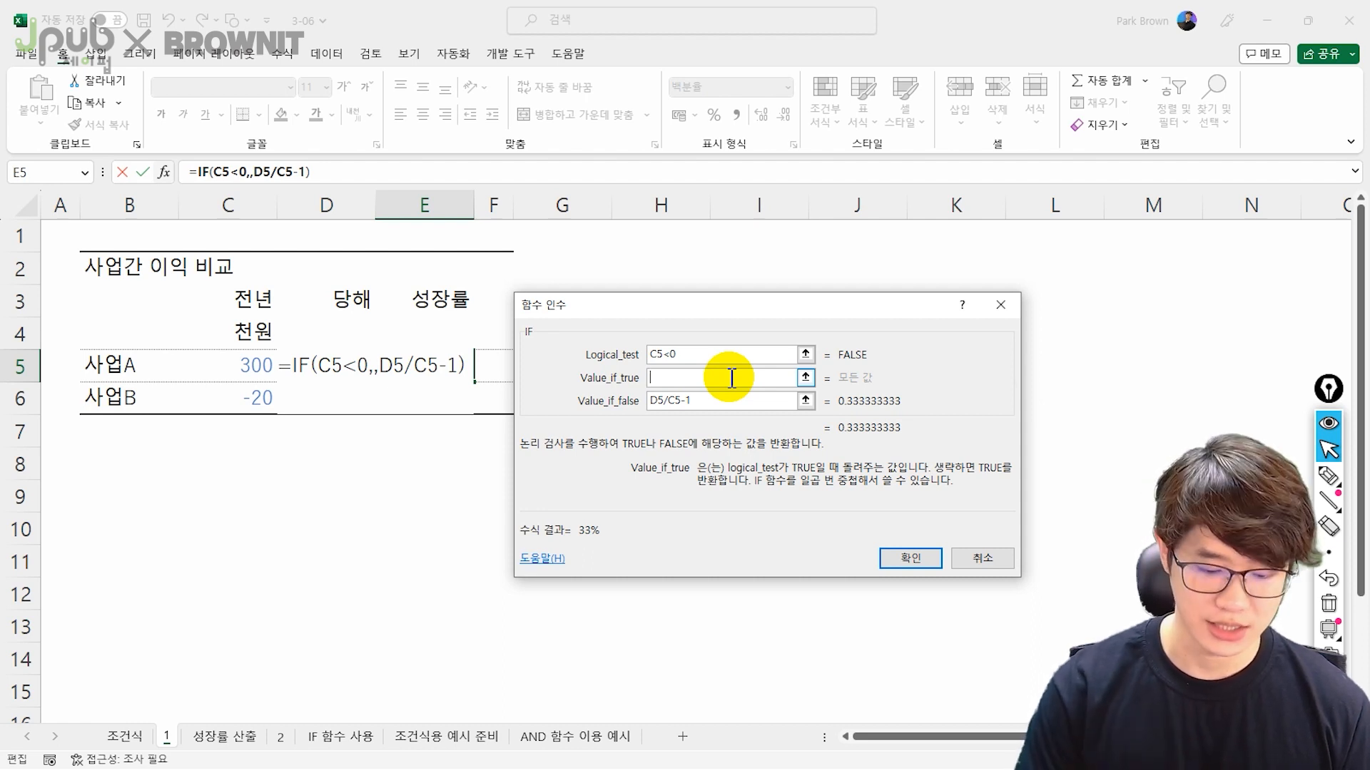
text(N.M)
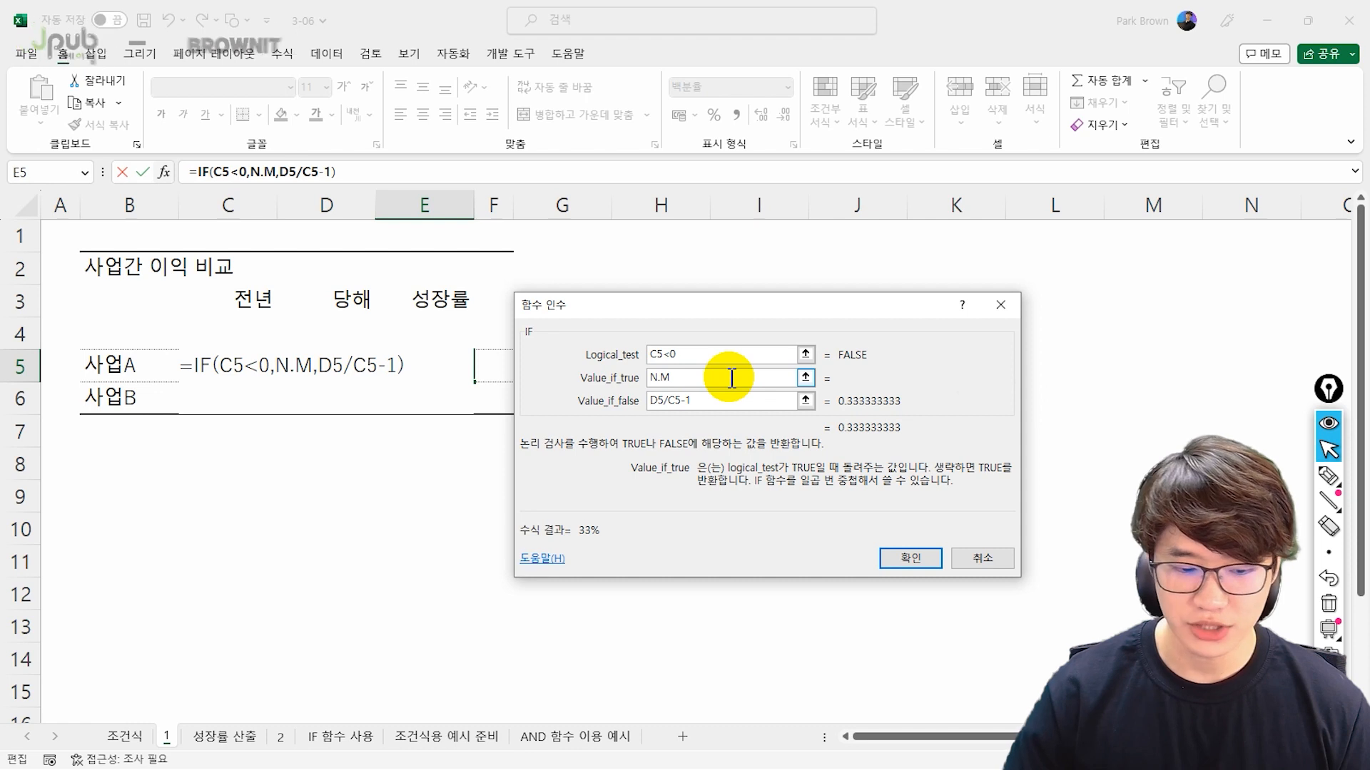
click(752, 378)
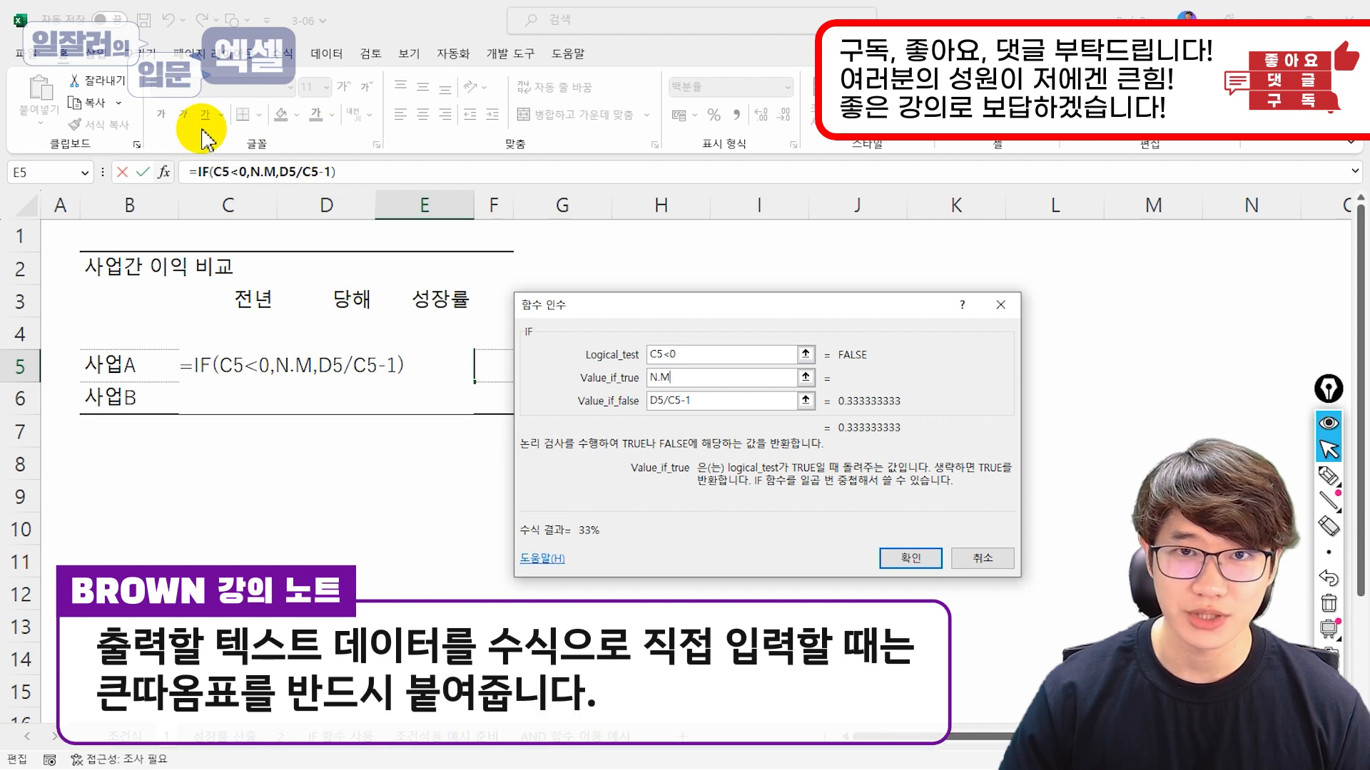
click(900, 559)
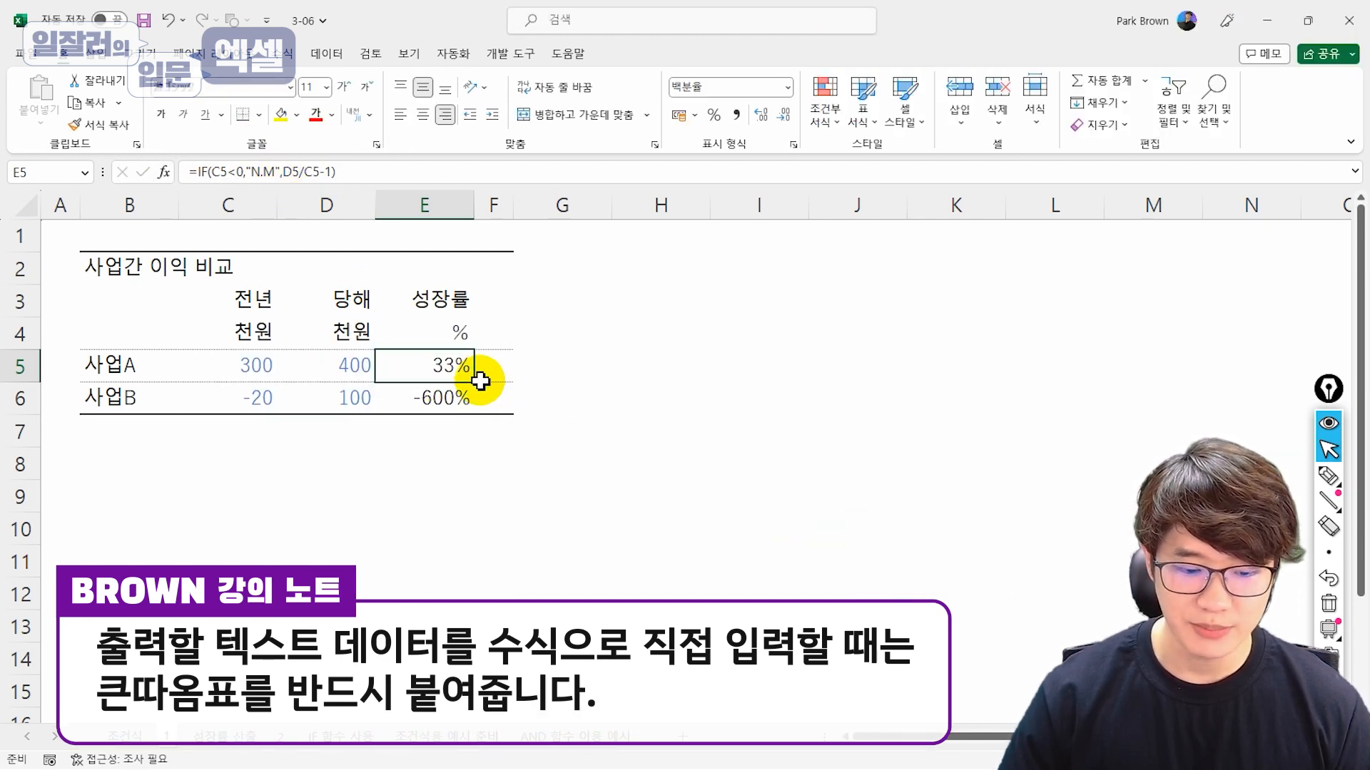
drag(474, 384, 465, 404)
click(450, 398)
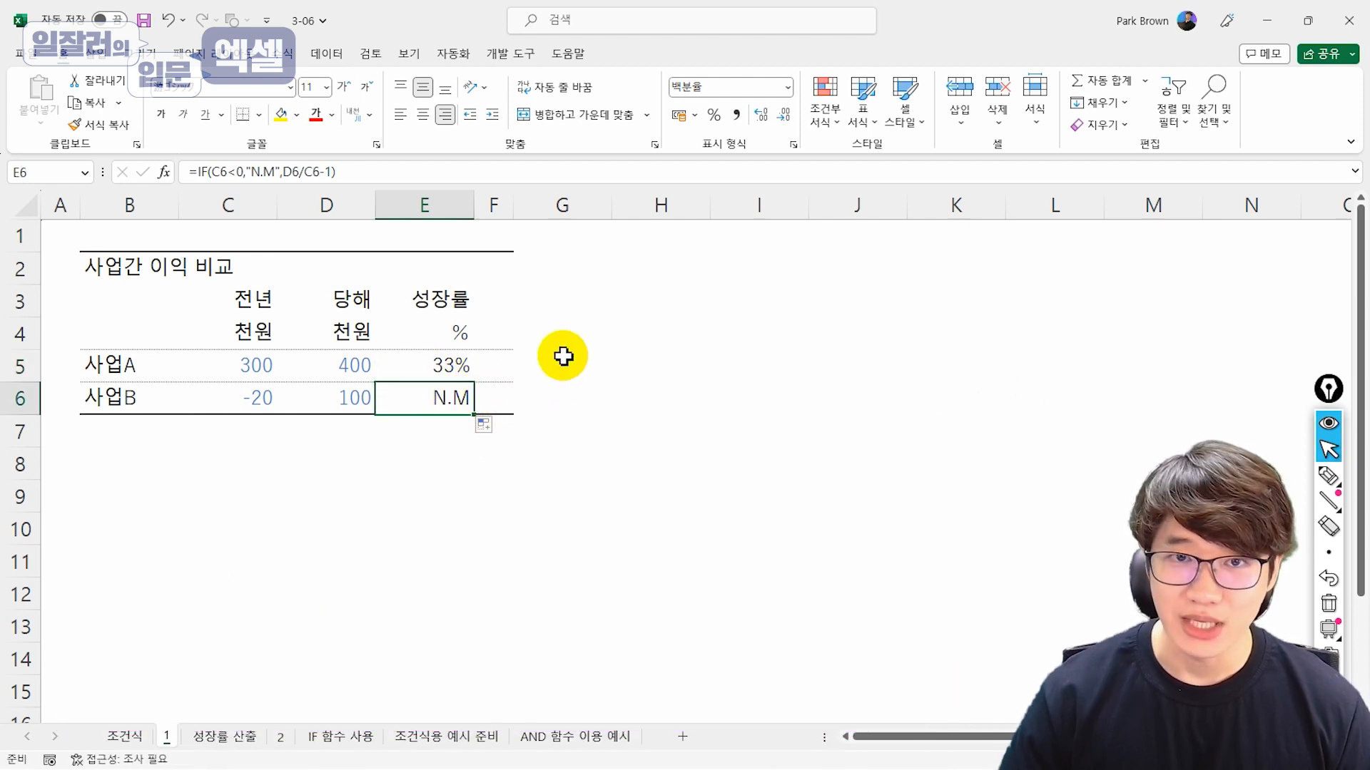
- Reopen the arguments of the IF formula in E5 and change the logical test to C5>0
click(416, 370)
click(163, 172)
click(669, 355)
key(BackSpace)
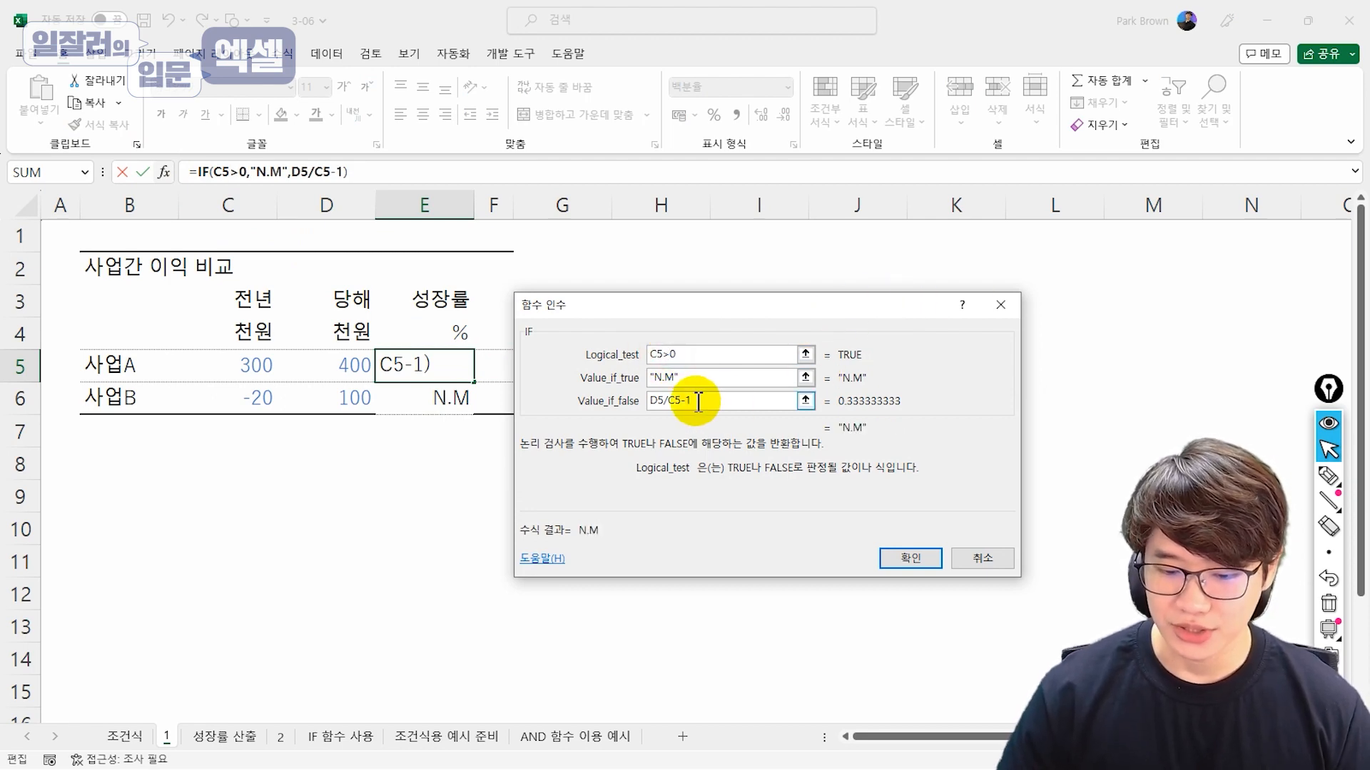
- Swap the IF results in E5 so the value if true is D5/C5-1 and the value if false is "N.M"
drag(699, 400, 599, 396)
key(ctrl+x)
click(713, 376)
key(ctrl+v)
drag(678, 374, 572, 372)
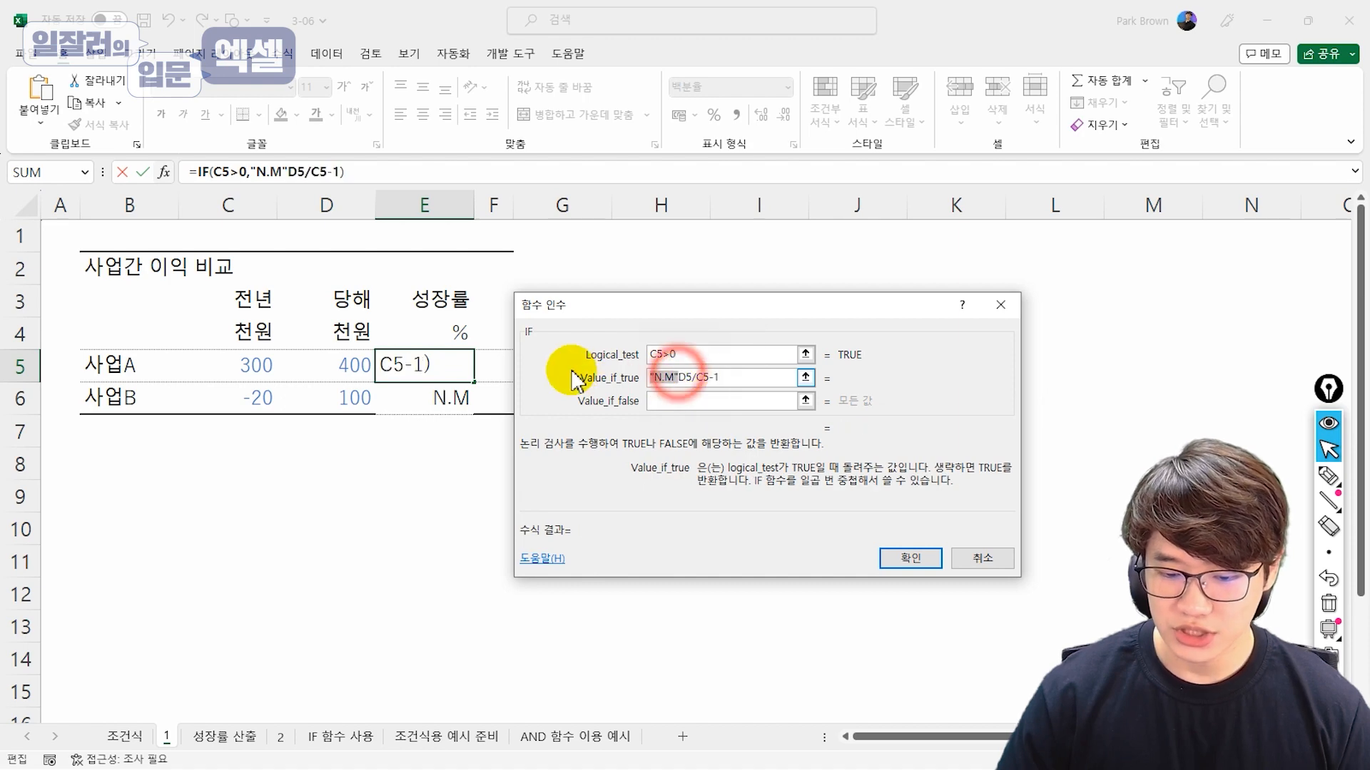
key(ctrl+x)
click(684, 400)
key(ctrl+v)
click(907, 555)
click(464, 369)
click(214, 174)
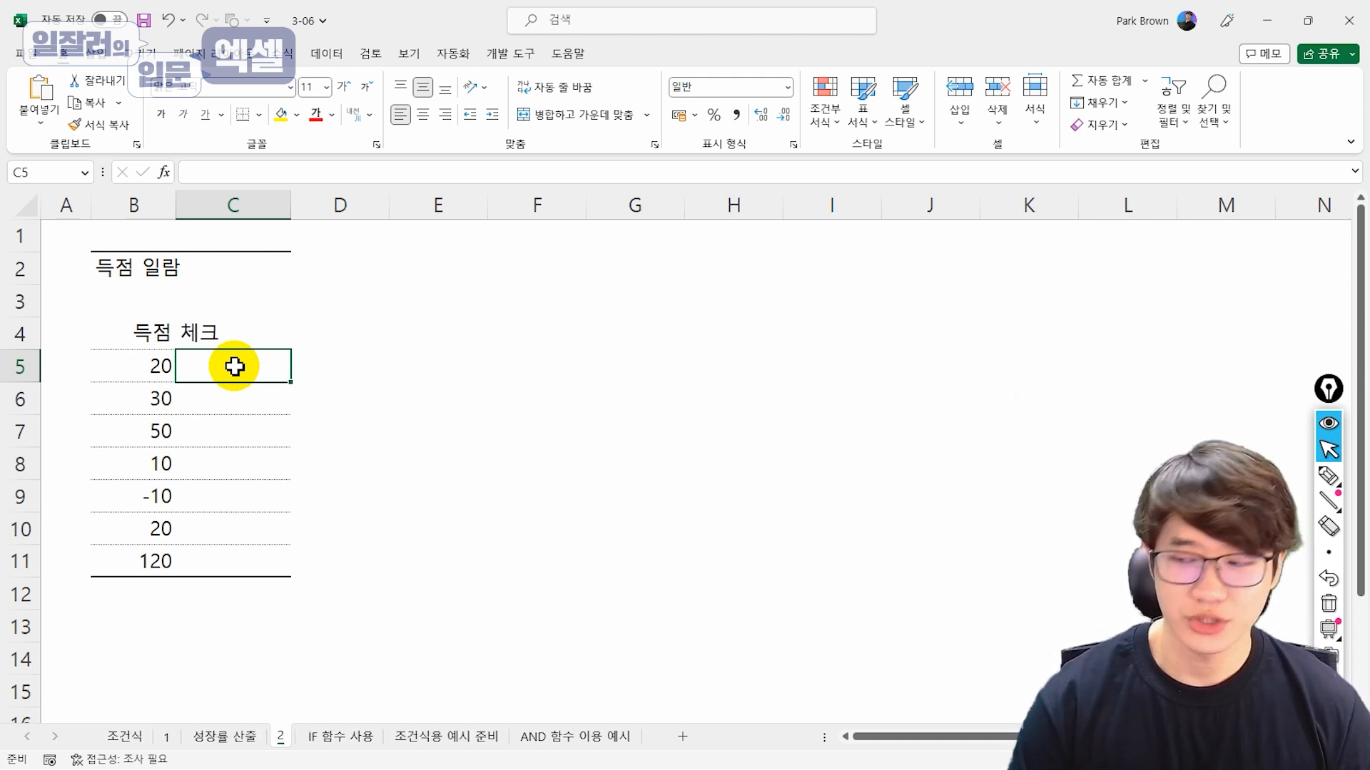
- Sketch a circled score diagram beside the table with the pen, marking 0–100 as OK, lower scores as under and higher scores as over
click(1326, 478)
drag(459, 341, 513, 339)
drag(538, 333, 530, 347)
drag(543, 336, 560, 336)
mouse_move(459, 325)
mouse_down()
mouse_move(459, 309)
mouse_move(515, 297)
mouse_move(550, 322)
mouse_move(514, 315)
mouse_move(520, 324)
mouse_move(526, 309)
mouse_up()
click(519, 317)
mouse_move(441, 305)
mouse_down()
mouse_move(397, 307)
mouse_move(390, 328)
mouse_move(436, 323)
mouse_up()
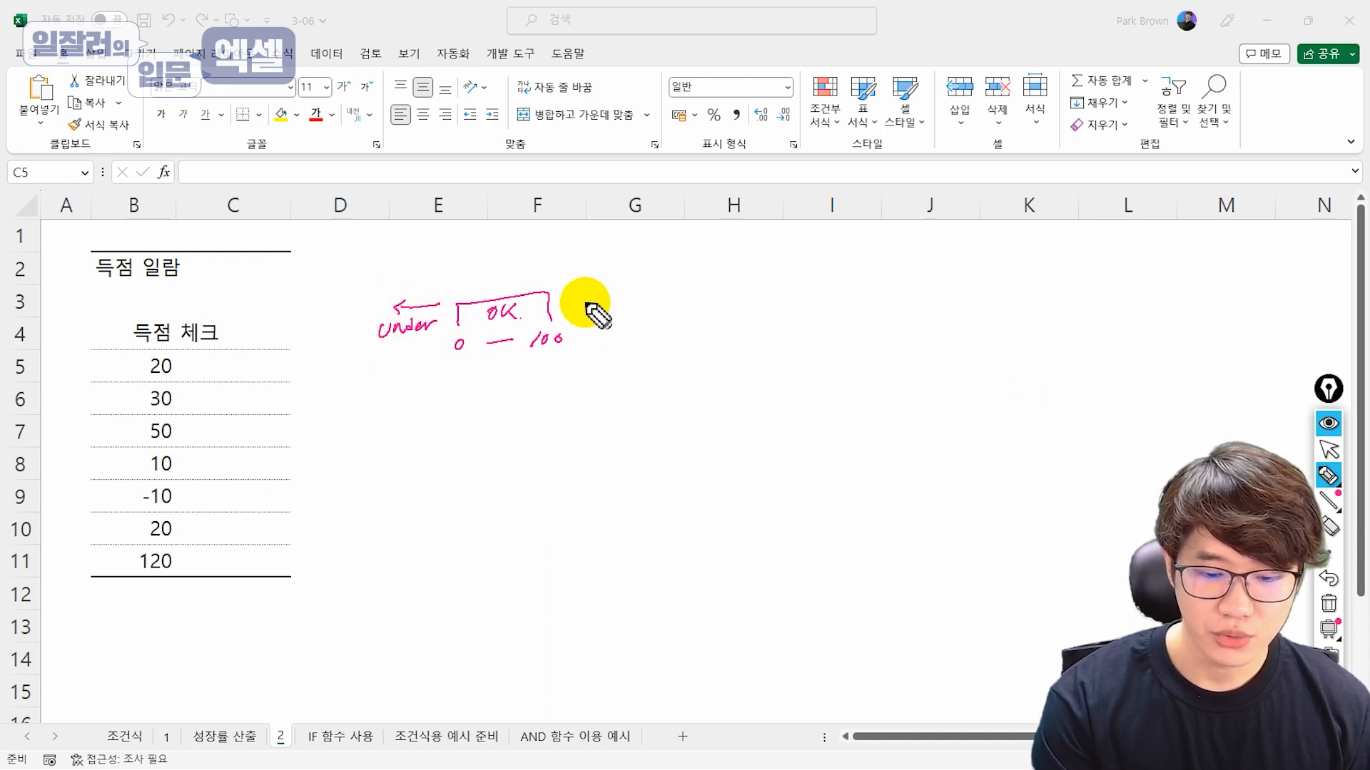
mouse_move(561, 294)
mouse_down()
mouse_move(605, 292)
mouse_move(581, 311)
mouse_move(614, 305)
mouse_up()
mouse_move(459, 369)
mouse_down()
mouse_move(400, 293)
mouse_move(464, 365)
mouse_up()
click(591, 372)
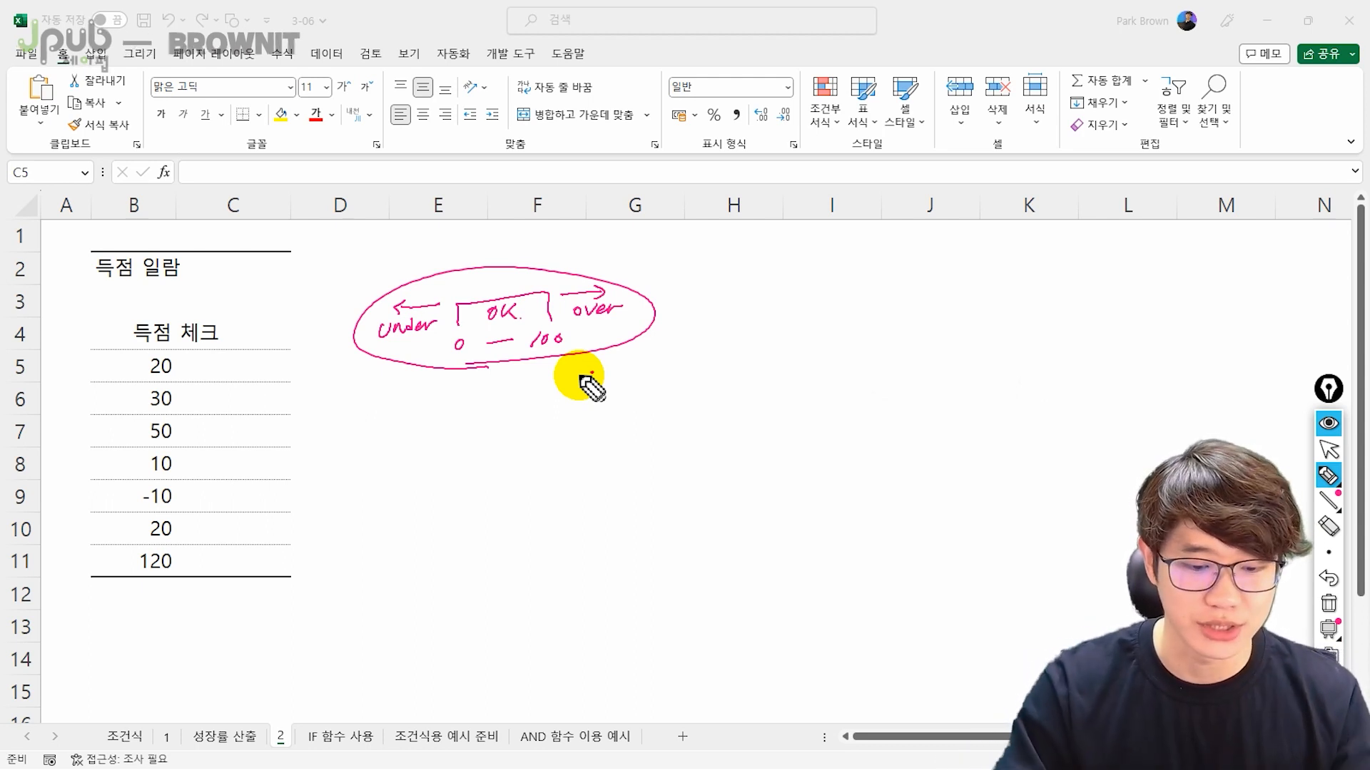
- Sketch a second diagram below with a circled 0–100 range, a boundary at -1 and arrows pointing away on both sides
mouse_move(458, 392)
mouse_down()
mouse_move(555, 394)
mouse_move(492, 414)
mouse_move(485, 389)
mouse_move(526, 421)
mouse_move(453, 444)
mouse_move(446, 461)
mouse_move(421, 430)
mouse_move(437, 431)
mouse_up()
click(452, 423)
mouse_move(421, 425)
mouse_down()
mouse_move(371, 438)
mouse_move(399, 426)
mouse_up()
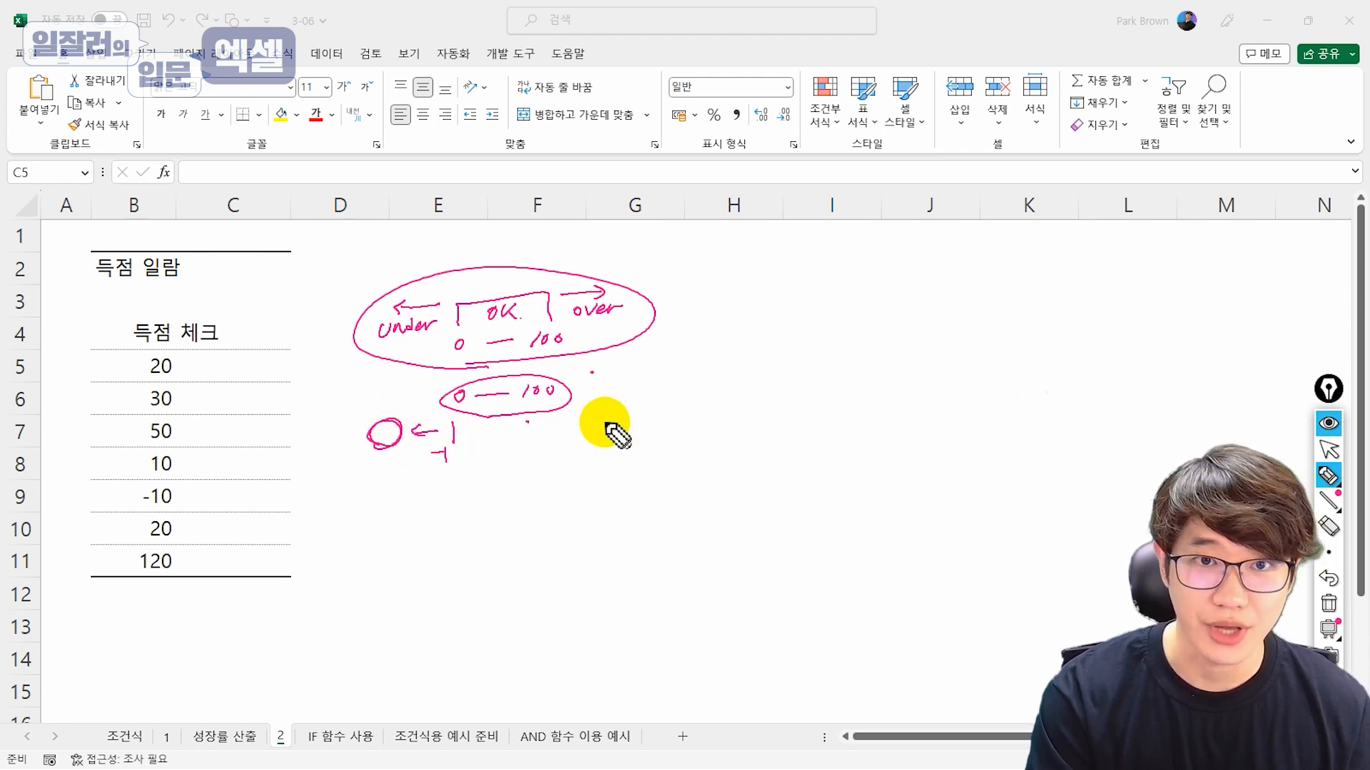
click(434, 431)
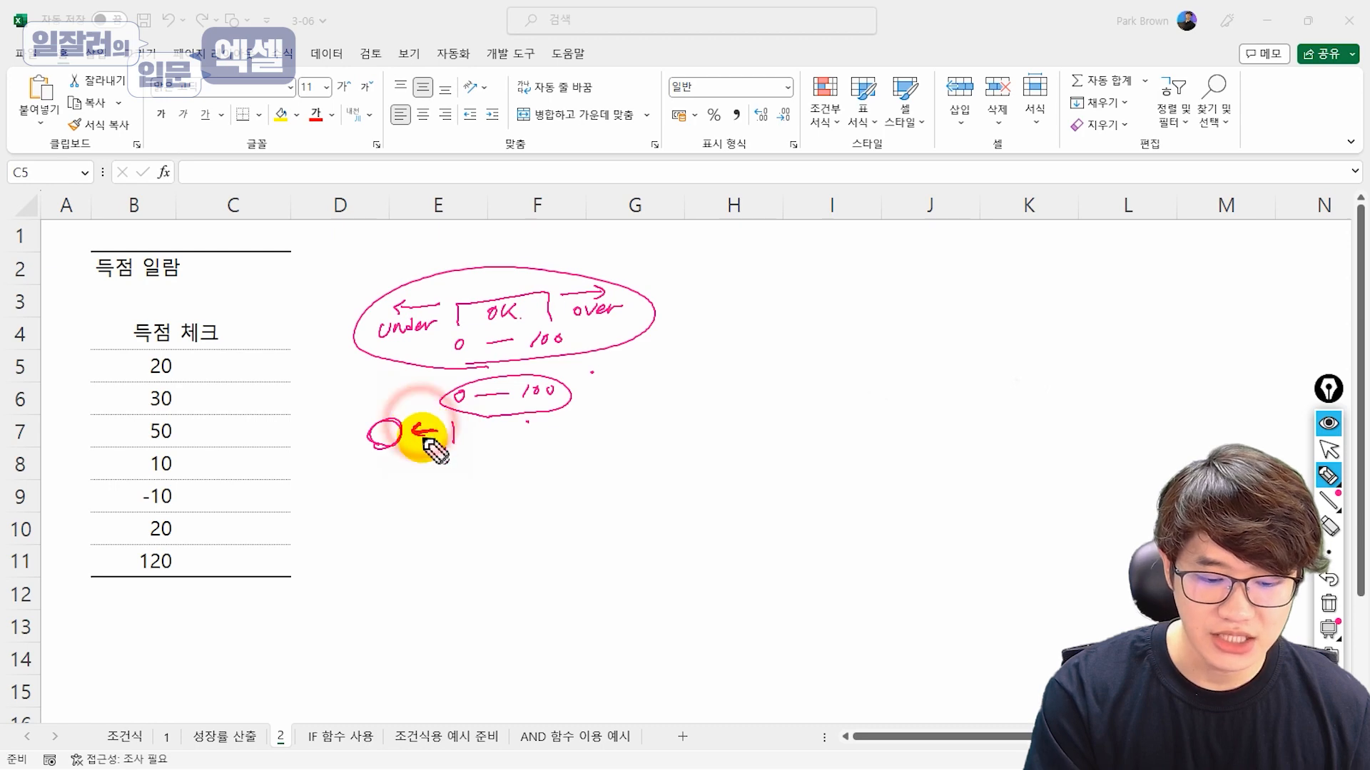
mouse_move(469, 428)
mouse_down()
mouse_move(625, 410)
mouse_move(563, 449)
mouse_up()
click(627, 416)
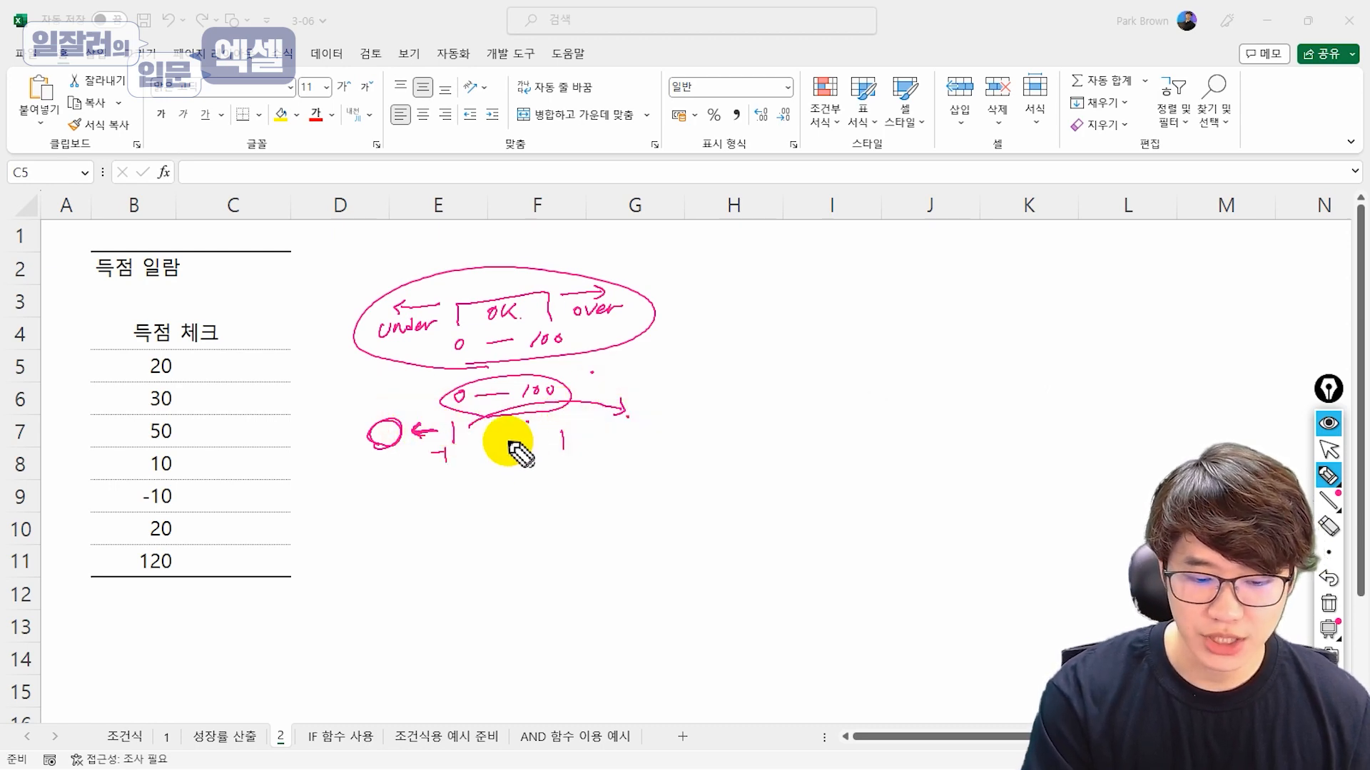
- Label the second diagram's 0–100 section as OK and the section above it as over
drag(468, 448, 471, 445)
drag(487, 447, 512, 445)
drag(522, 438, 516, 452)
drag(530, 440, 531, 440)
mouse_move(542, 438)
mouse_down()
mouse_move(487, 466)
mouse_move(497, 476)
mouse_up()
drag(510, 466, 519, 482)
drag(526, 480, 522, 487)
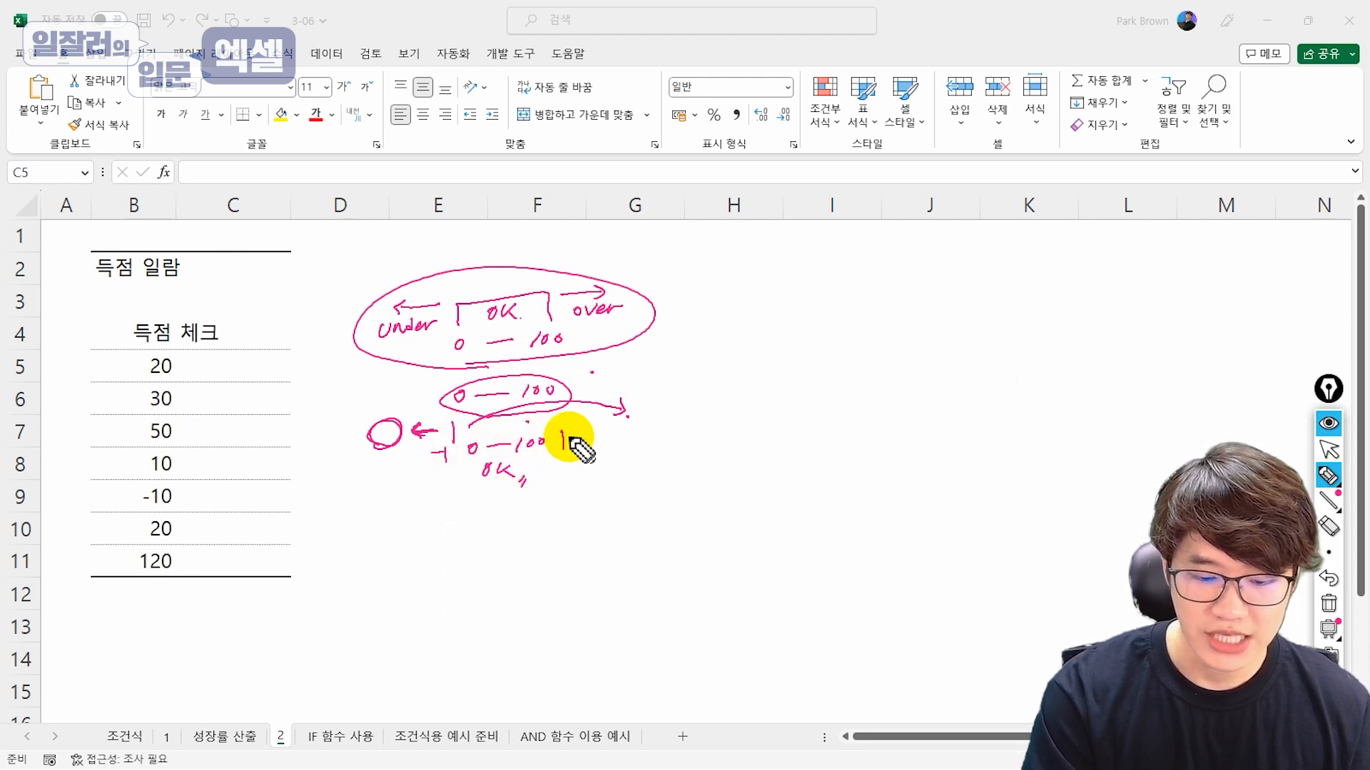
drag(580, 411, 605, 445)
drag(610, 441, 635, 435)
drag(642, 446, 643, 447)
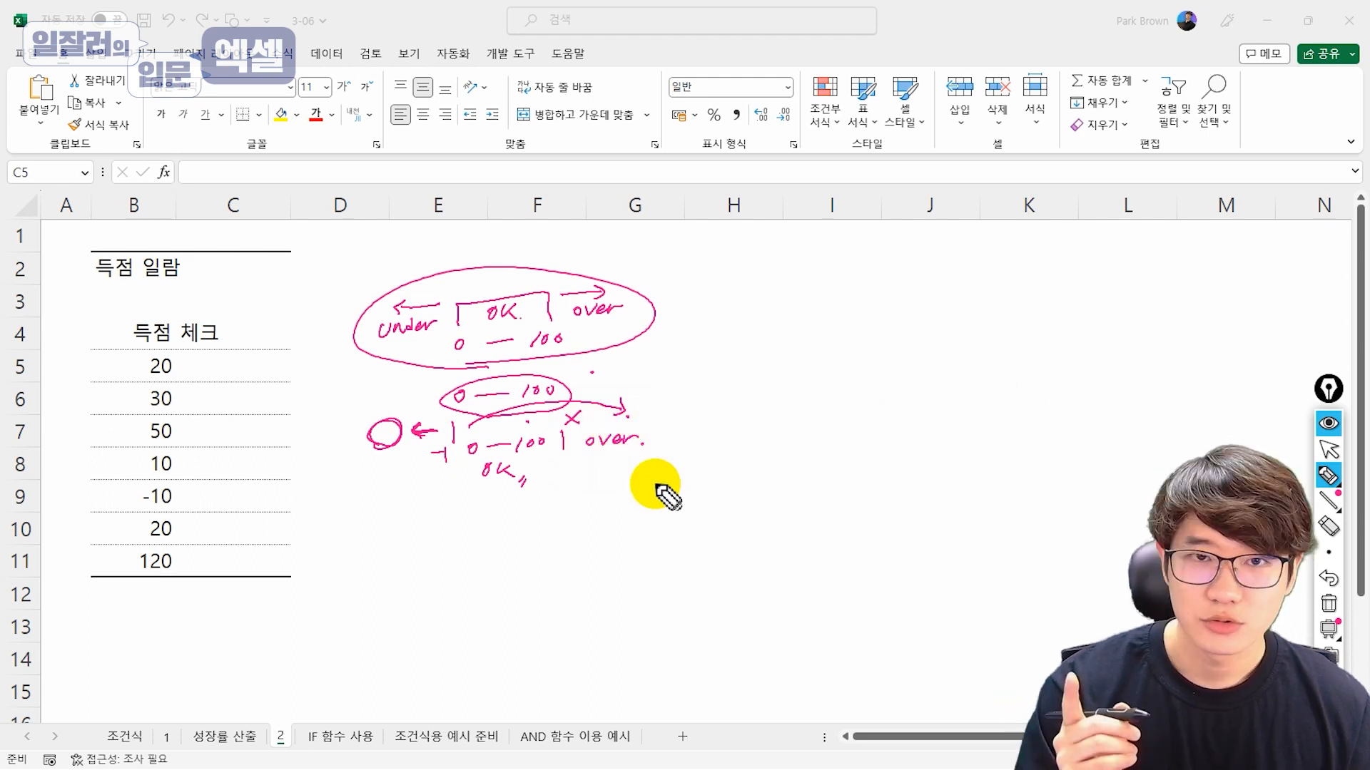
- Sketch a third diagram split at 101 into over and False, dividing the False side into 0–100 OK and under
mouse_move(559, 488)
mouse_down()
mouse_move(551, 503)
mouse_move(567, 490)
mouse_move(580, 512)
mouse_move(622, 492)
mouse_up()
mouse_move(615, 488)
mouse_down()
mouse_move(612, 519)
mouse_move(648, 509)
mouse_up()
click(656, 516)
mouse_move(543, 478)
mouse_down()
mouse_move(544, 502)
mouse_move(393, 501)
mouse_up()
mouse_move(405, 492)
mouse_down()
mouse_move(404, 513)
mouse_move(477, 520)
mouse_up()
drag(486, 524, 501, 522)
drag(508, 517, 505, 529)
mouse_move(518, 516)
mouse_down()
mouse_move(533, 520)
mouse_move(500, 550)
mouse_move(516, 553)
mouse_up()
click(527, 551)
drag(457, 501, 459, 518)
drag(455, 512, 452, 511)
mouse_move(406, 490)
mouse_down()
mouse_move(451, 493)
mouse_move(397, 545)
mouse_move(451, 528)
mouse_up()
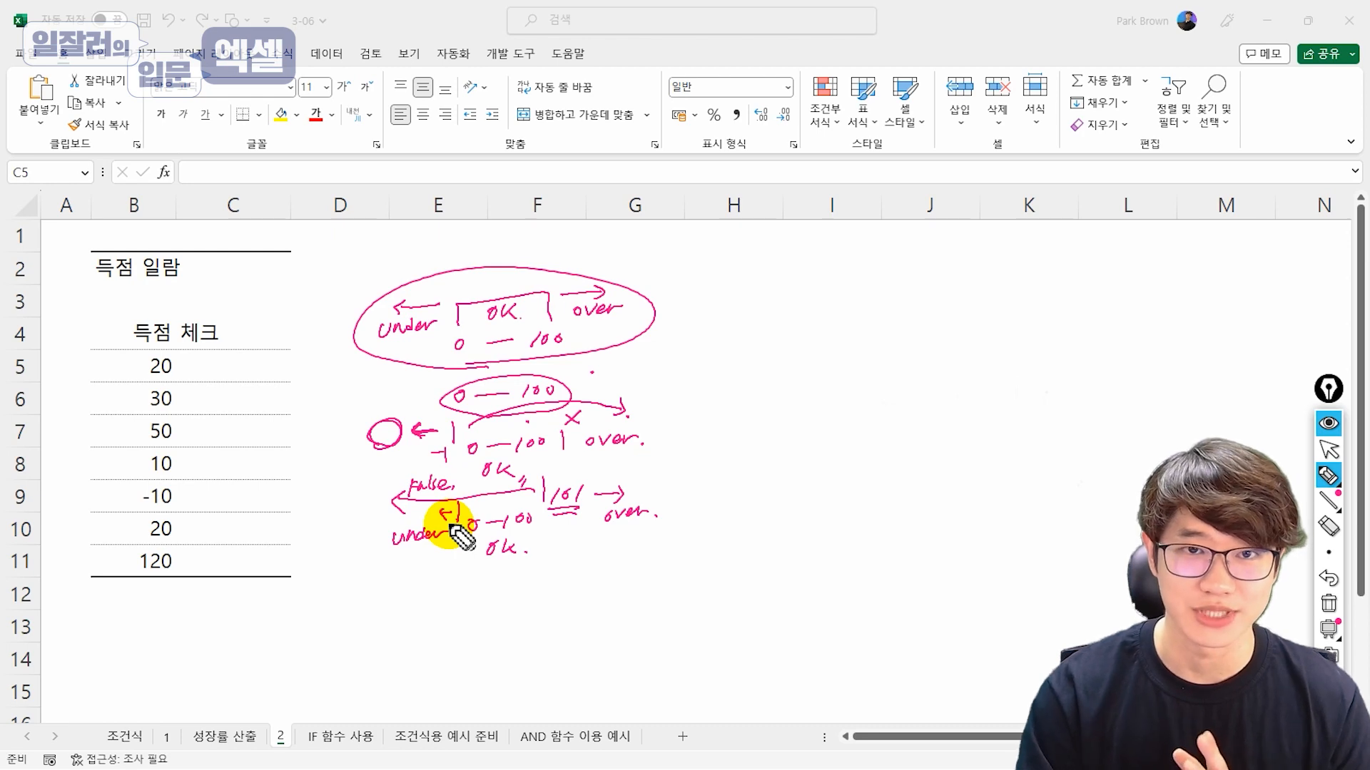
- Start an IF function in C5 with the logical test B5>-1 and "under" as the value if false
click(265, 371)
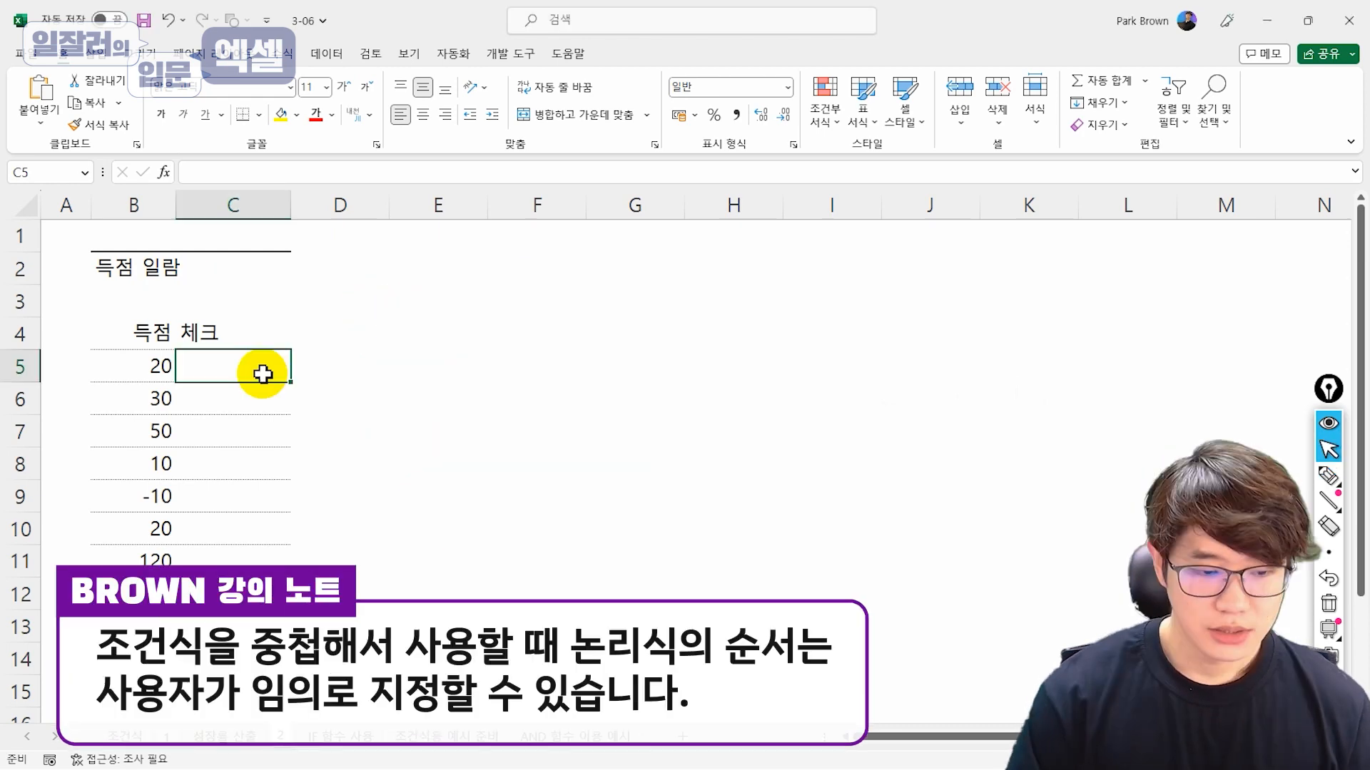
text(=if)
key(Tab)
click(164, 172)
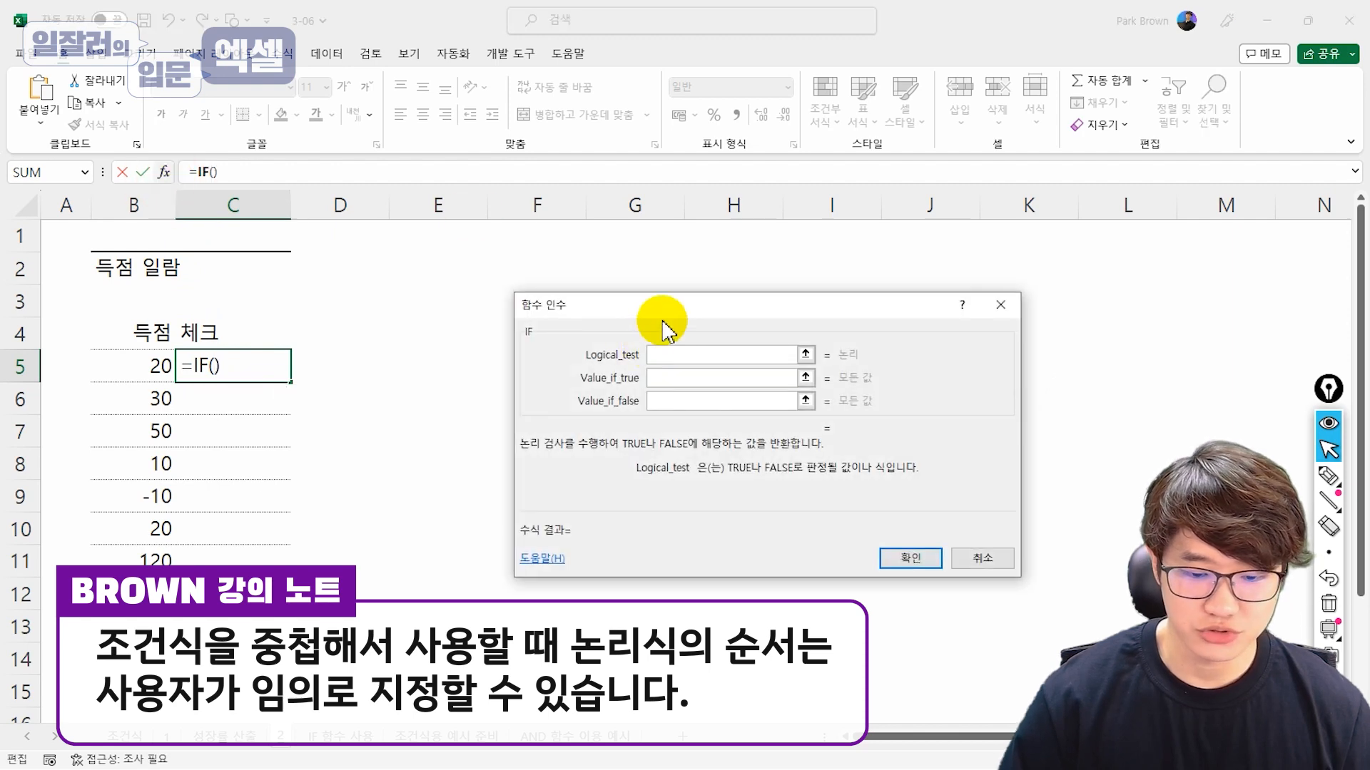
drag(667, 330, 467, 278)
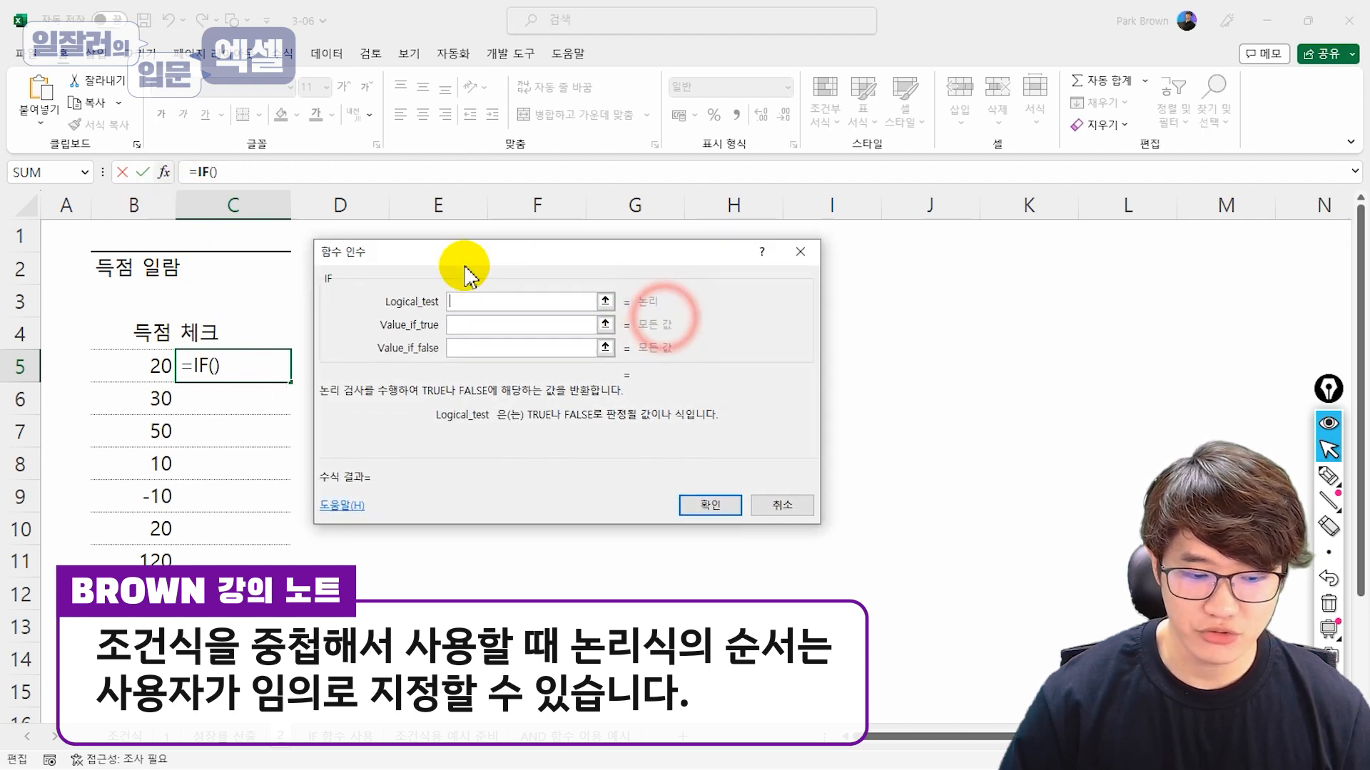
click(156, 366)
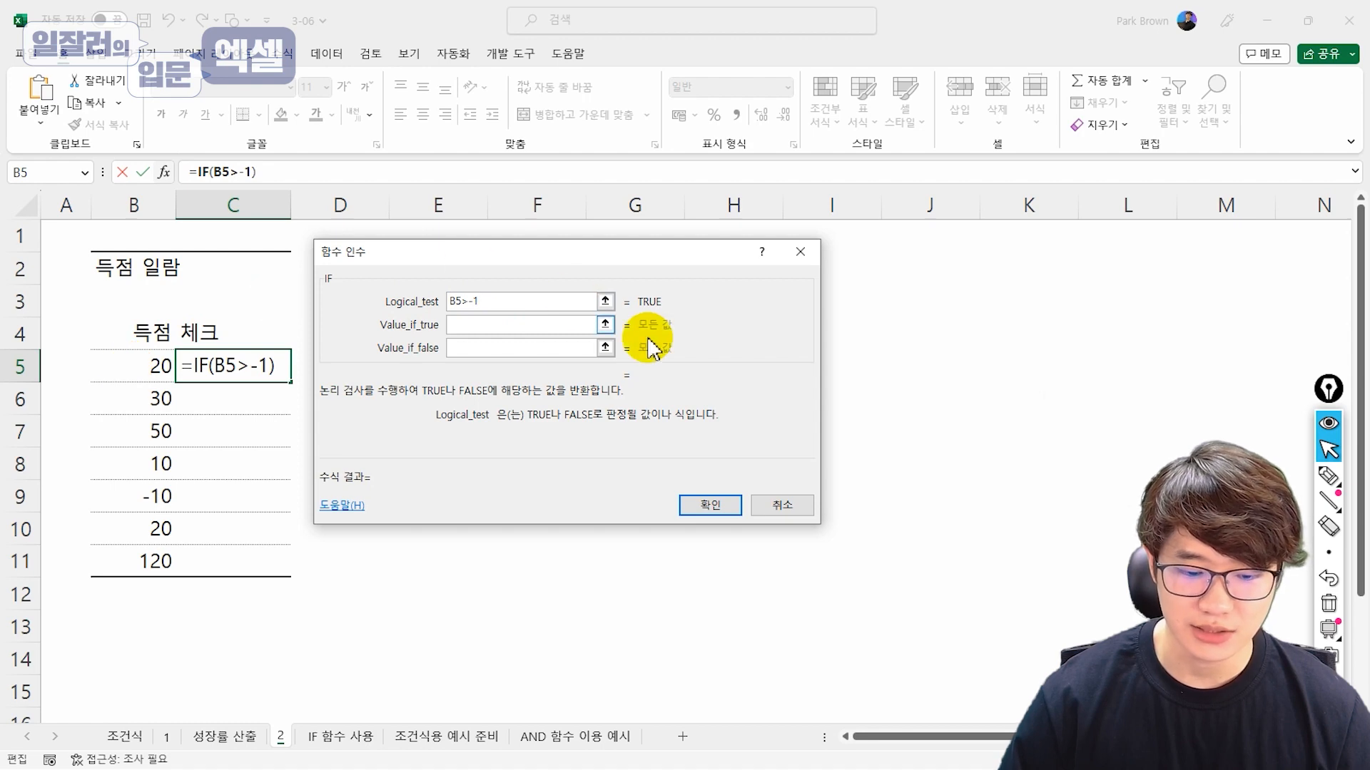
click(465, 349)
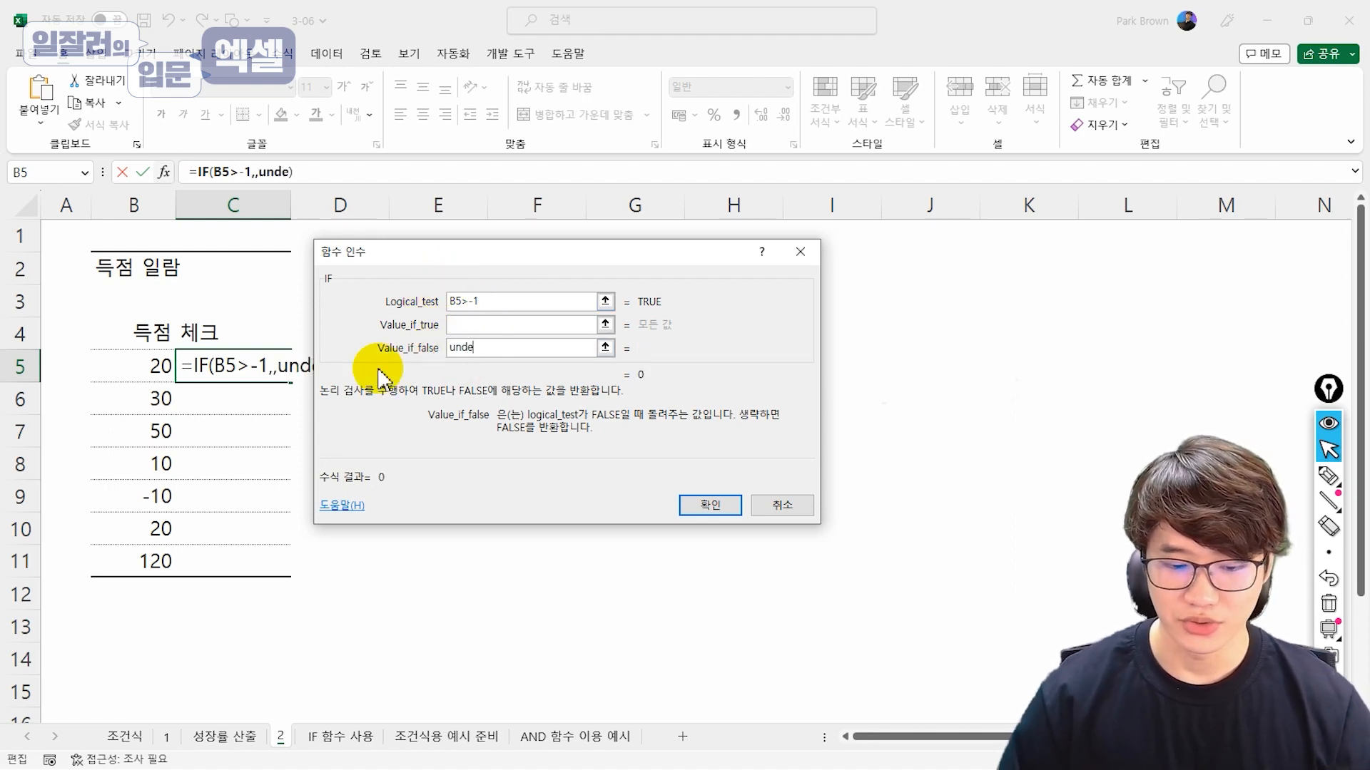
text(r)
- Nest if(B5<101,"OK","over") as the value if true and complete the IF formula in C5
click(507, 323)
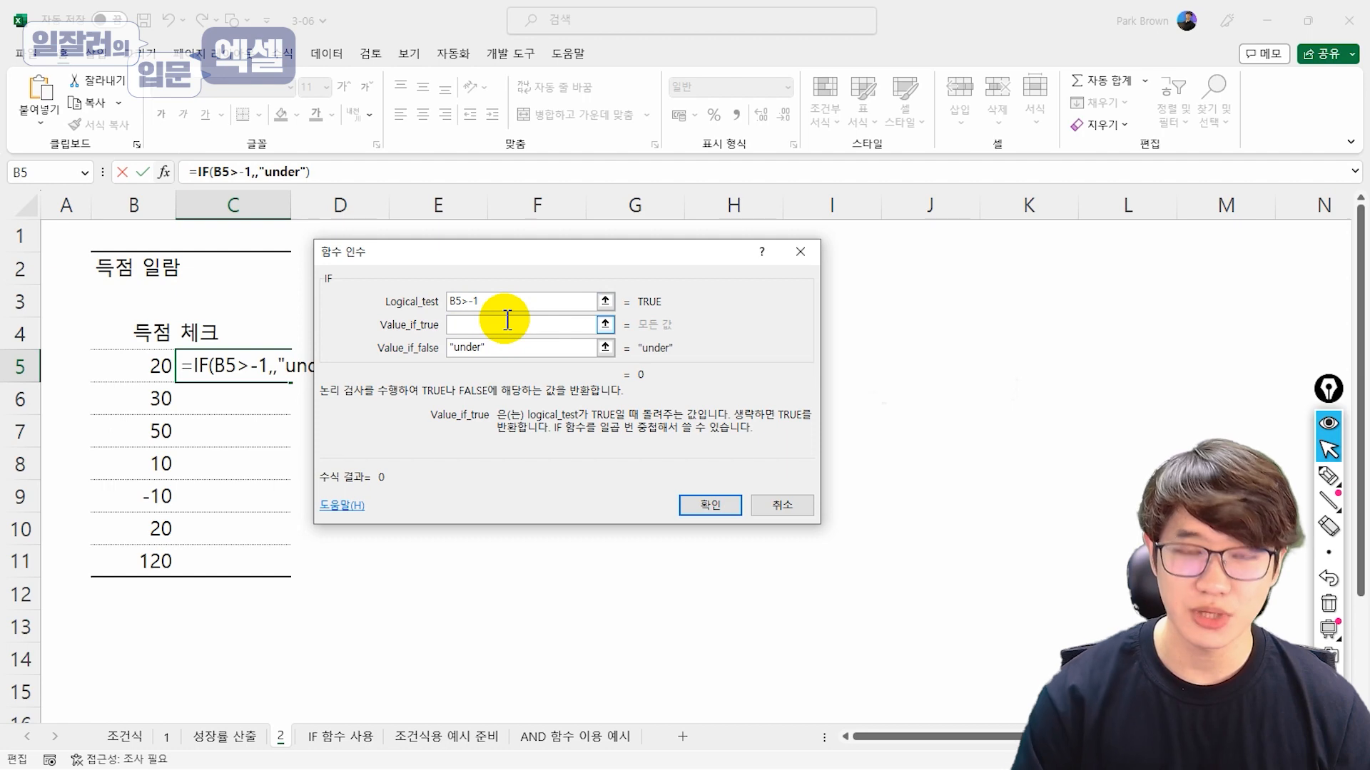
text(if()
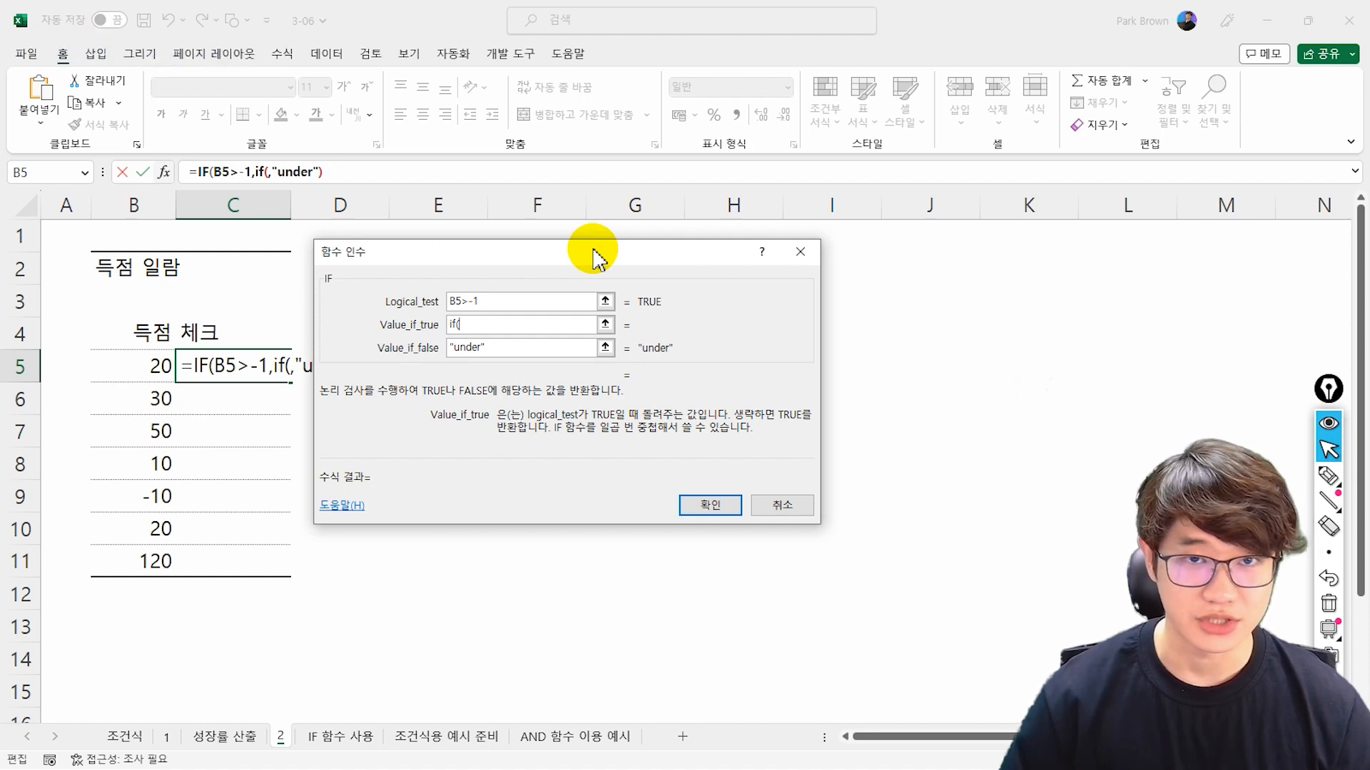
click(142, 360)
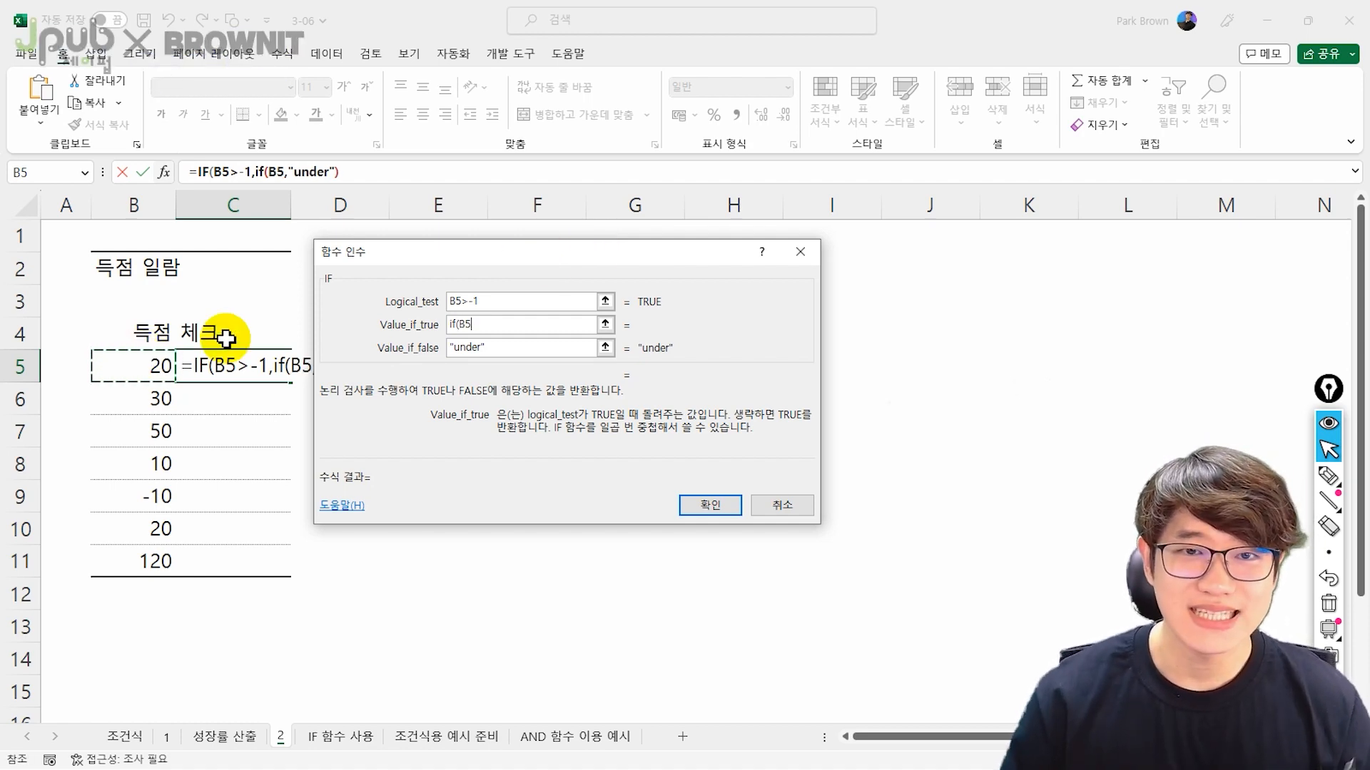
text(<101)
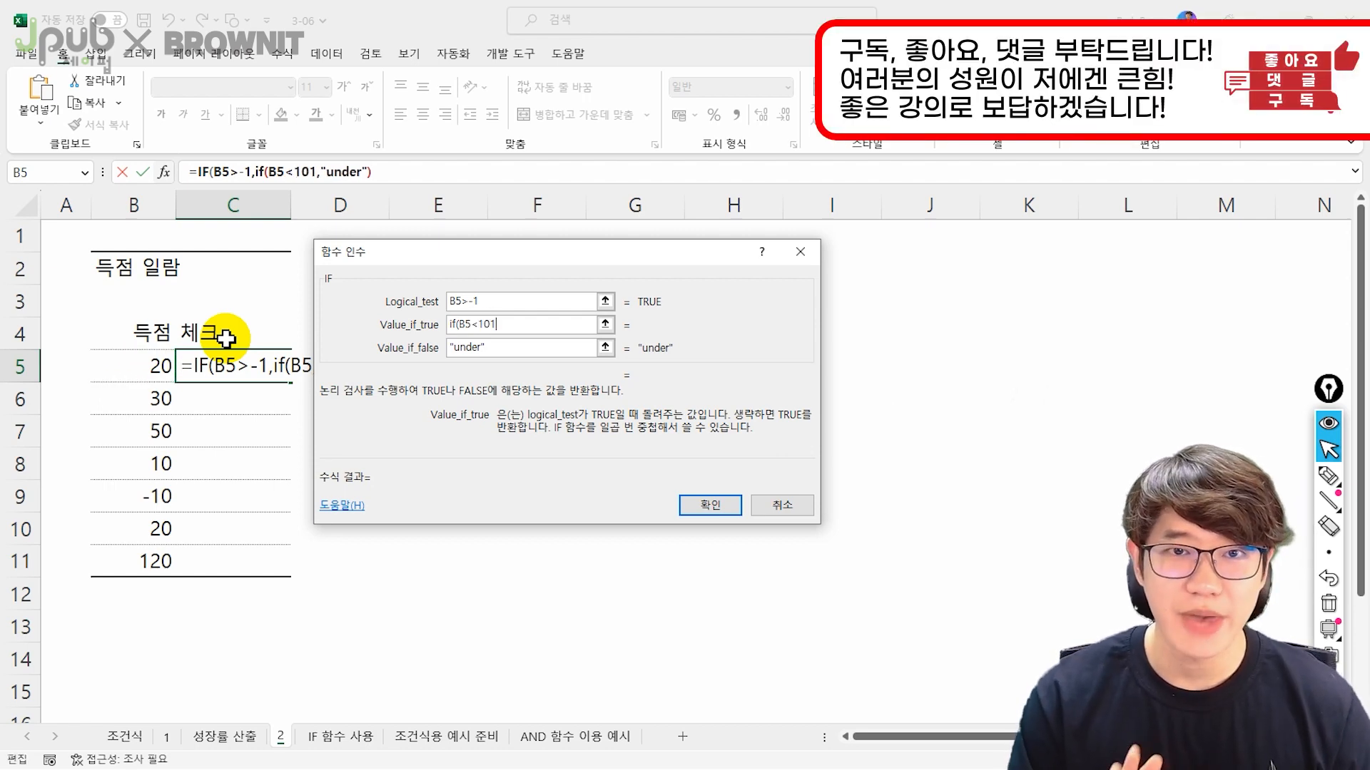
text(,"OK","over)
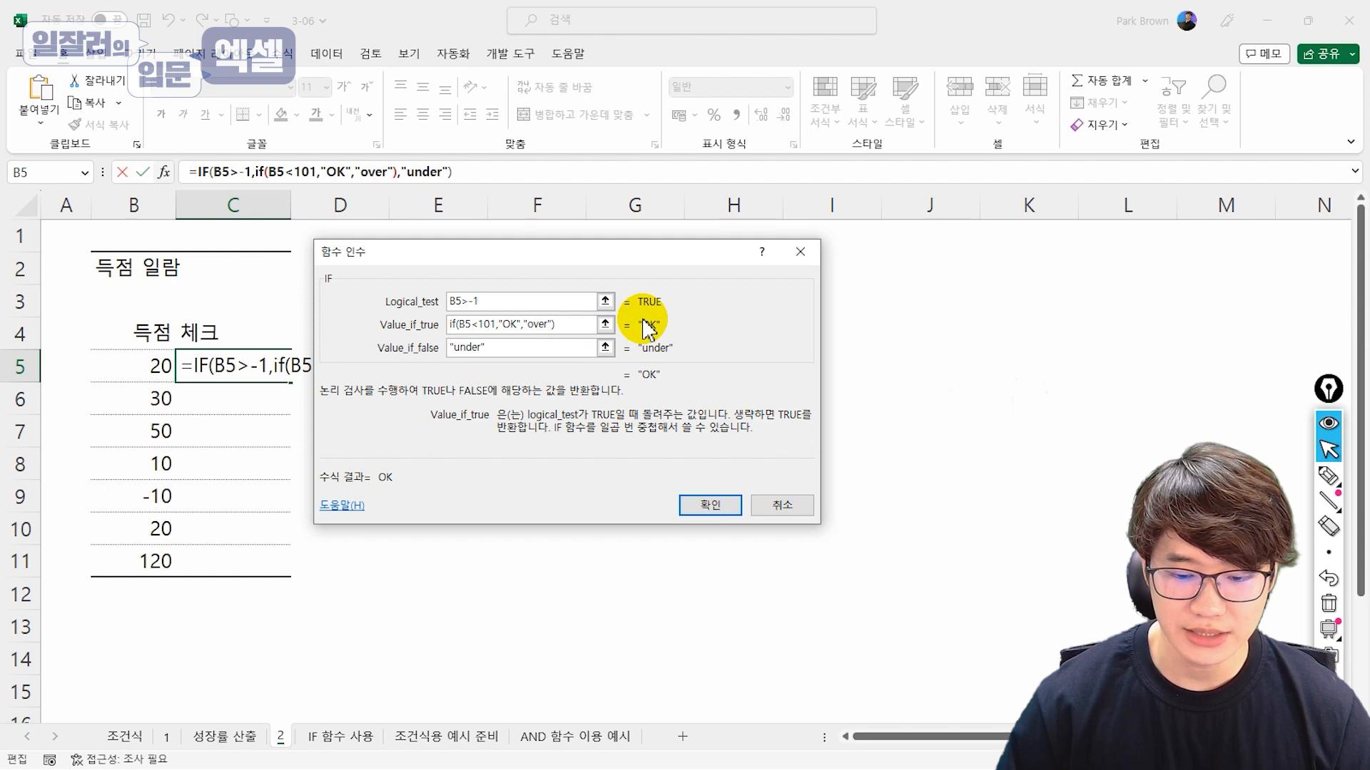
click(706, 504)
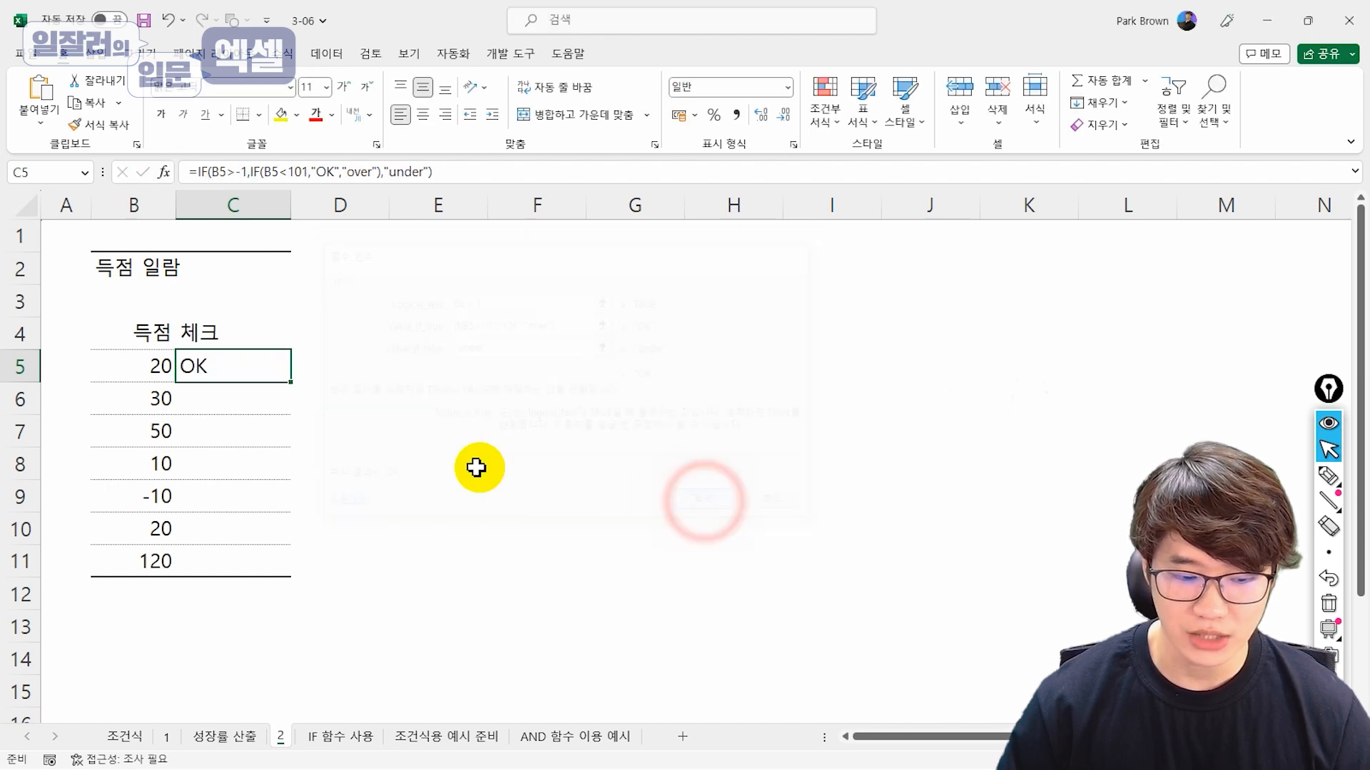
- Copy the nested IF formula from C5 down to C11 and check the results for the -10 and 120 scores
double_click(293, 383)
click(151, 494)
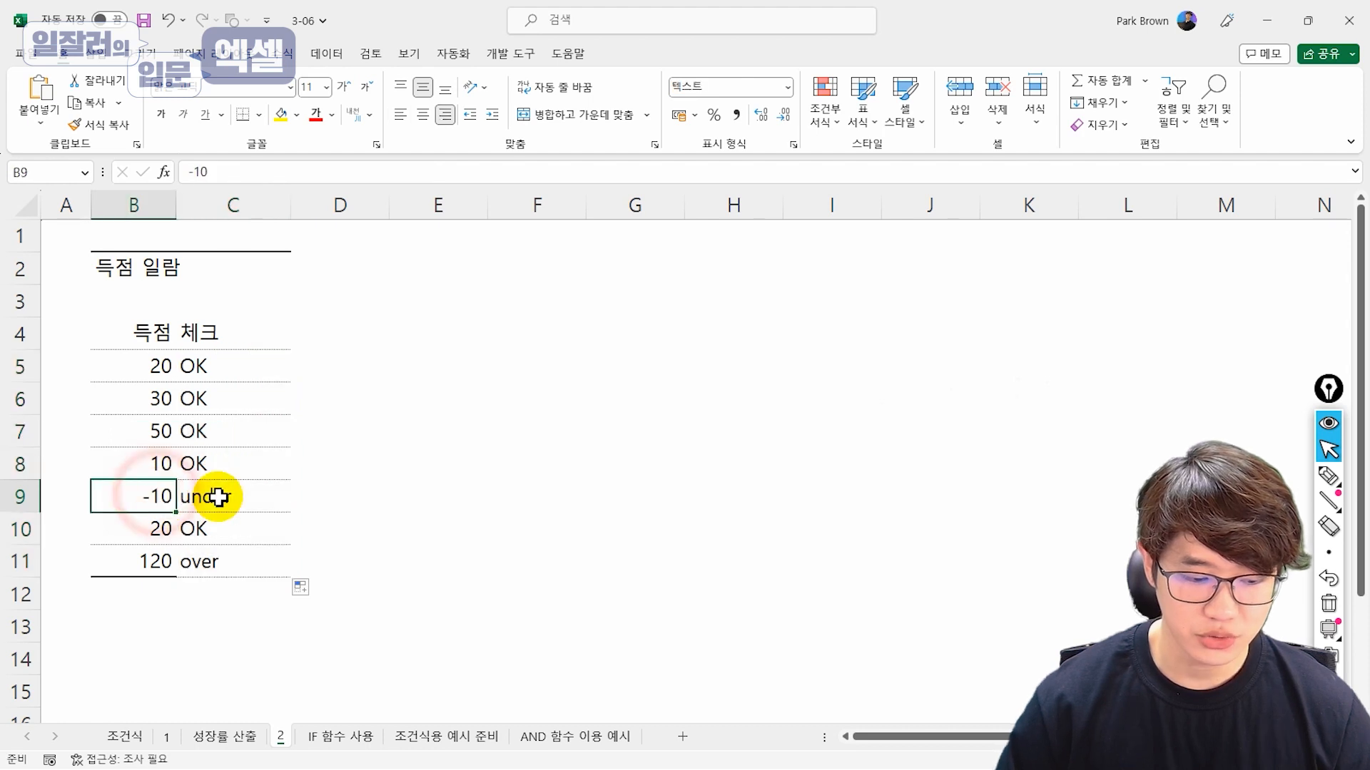
click(217, 497)
click(158, 555)
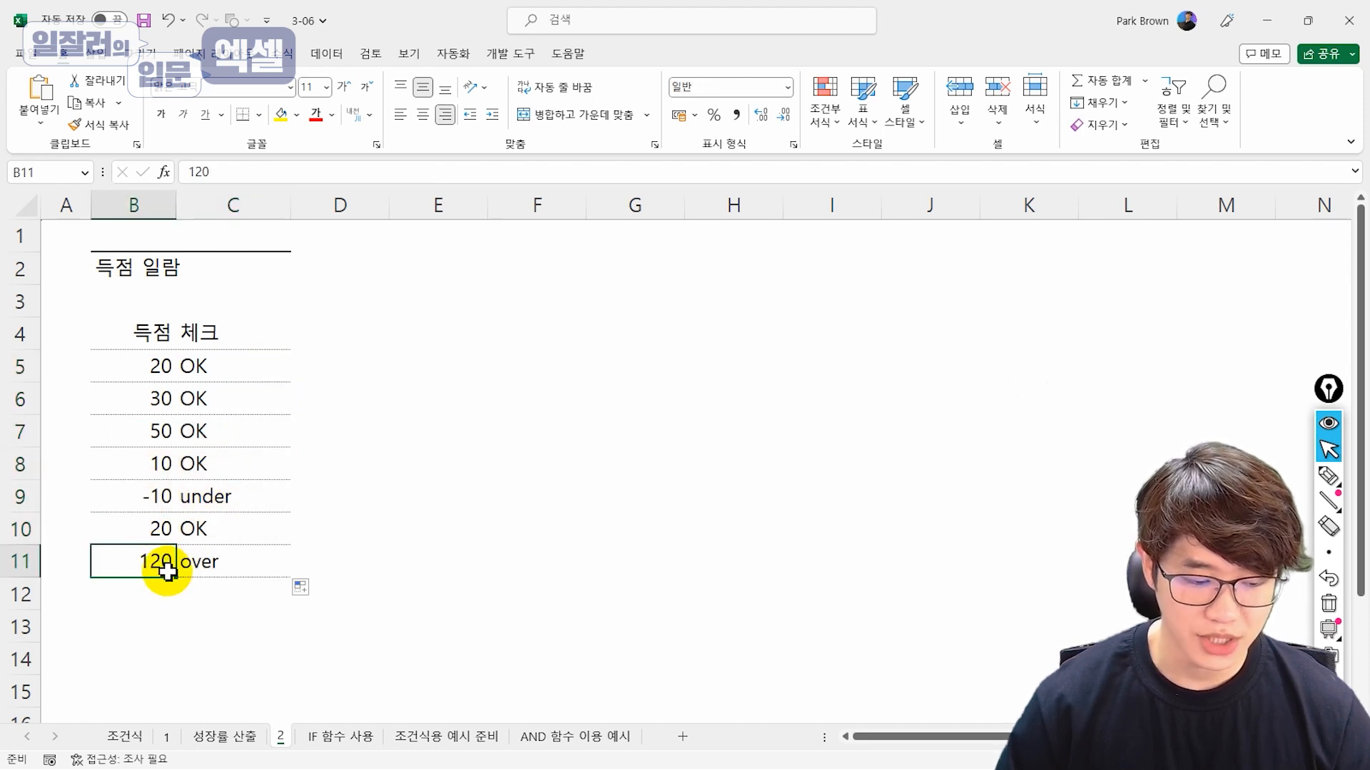
click(207, 562)
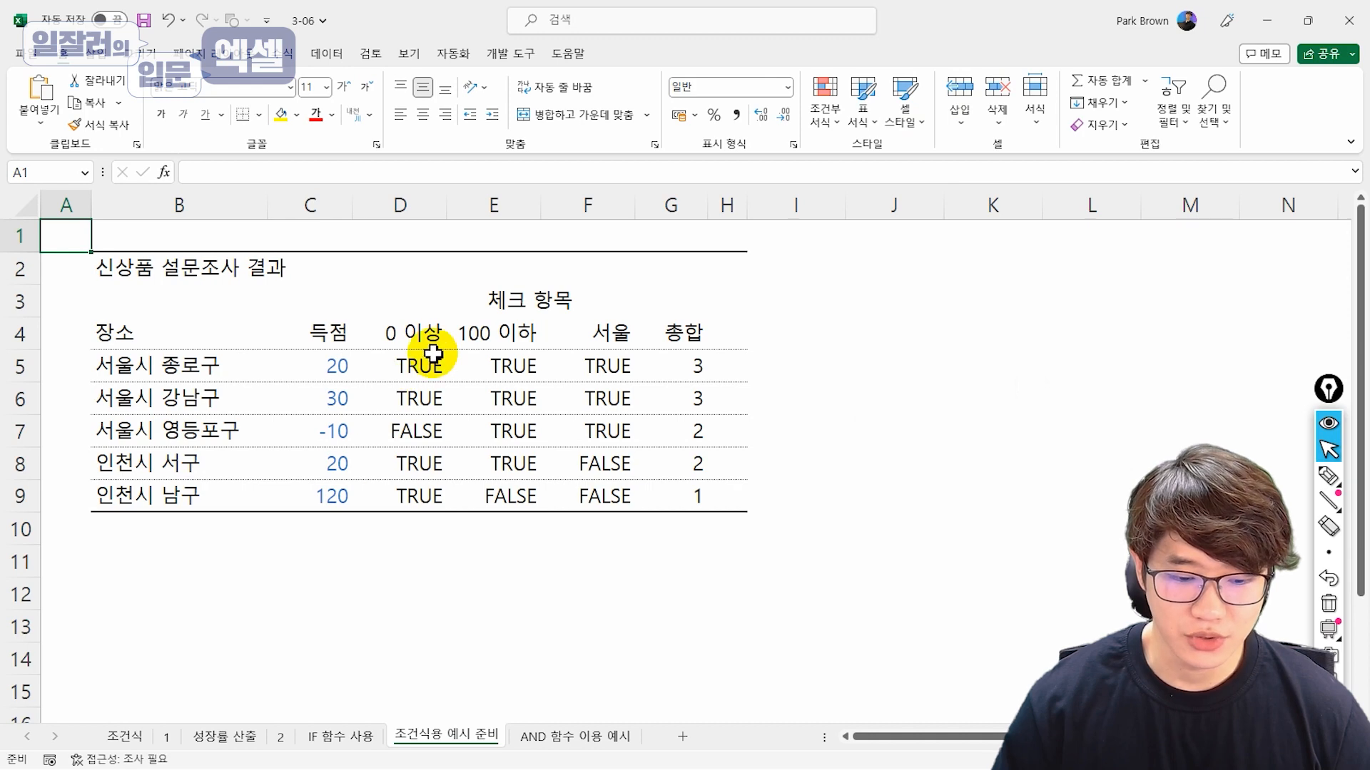
- Examine the locations, scores and the 0 이상, 100 이하 and 서울 check columns of the survey results table
drag(157, 365, 145, 503)
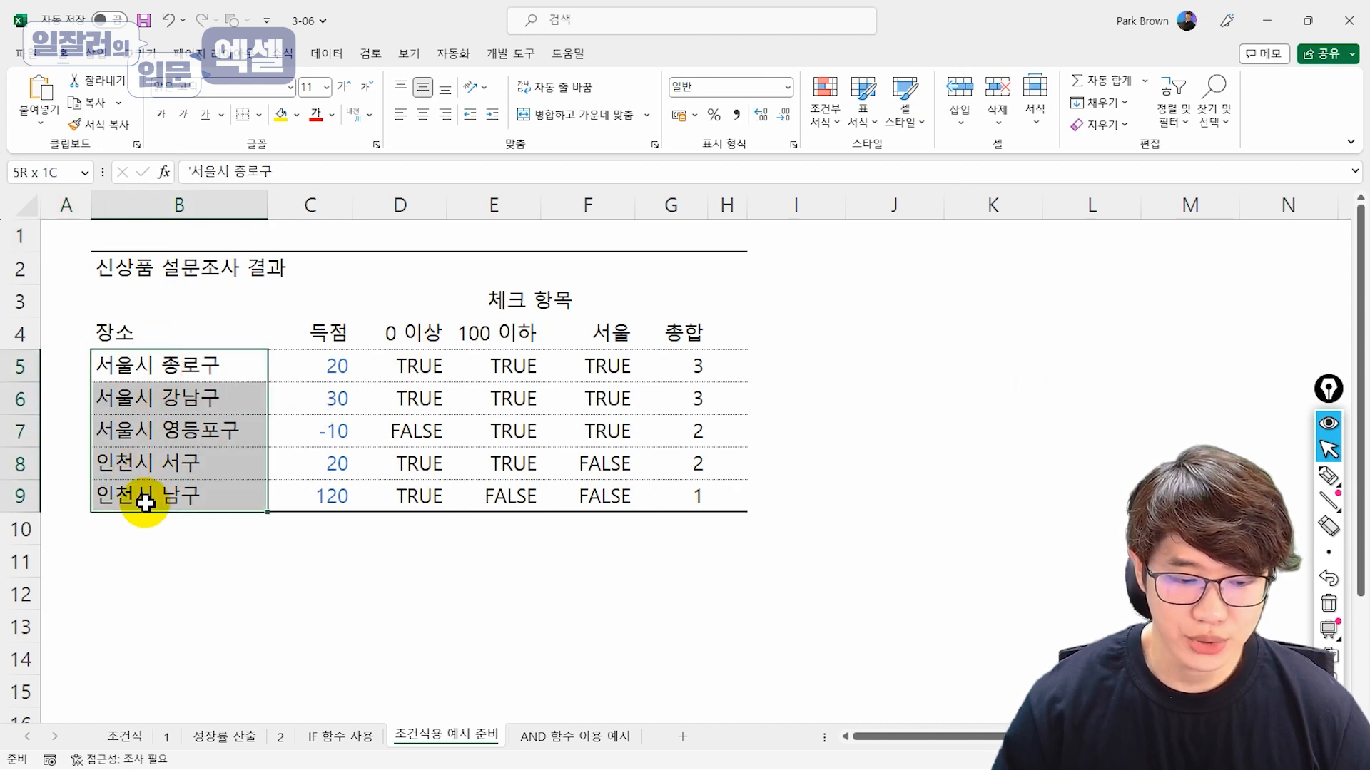
drag(324, 373, 306, 492)
drag(420, 364, 407, 483)
drag(499, 361, 501, 494)
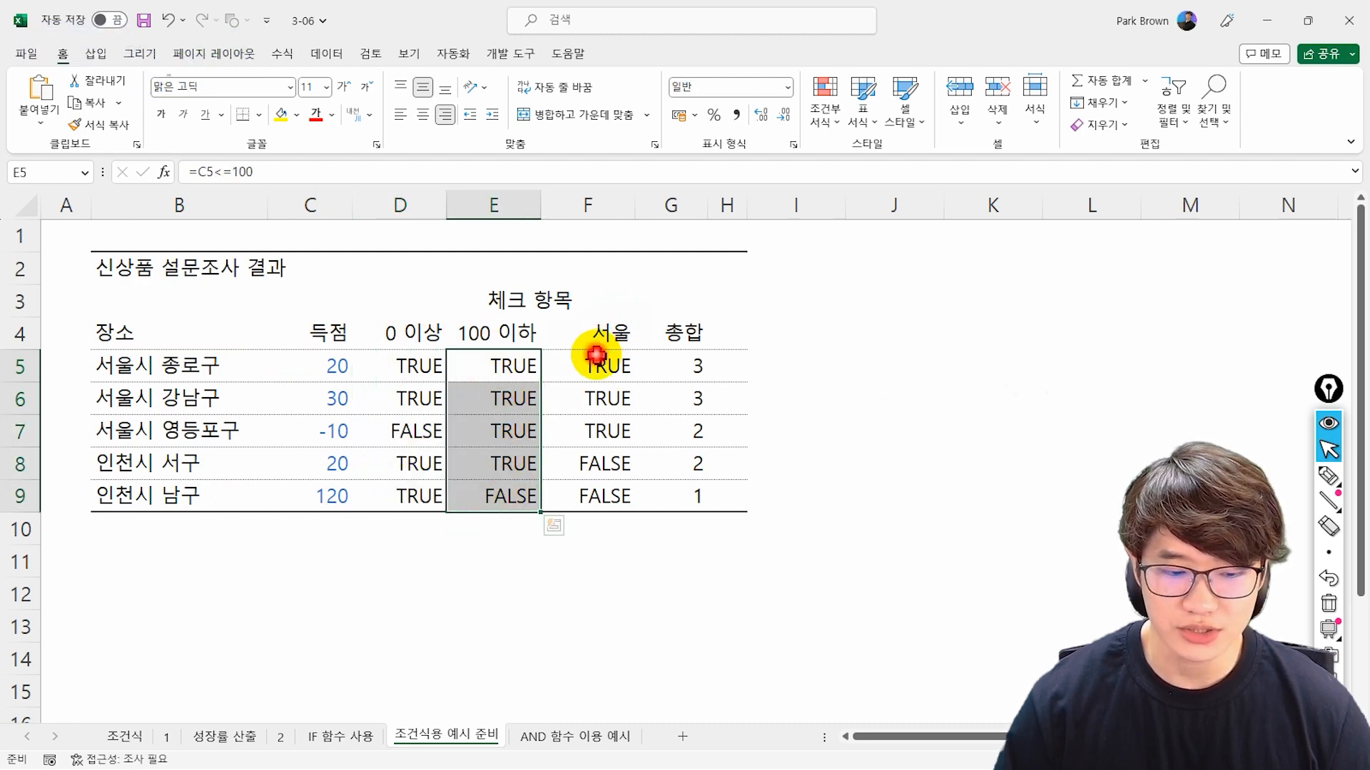
click(596, 354)
drag(603, 357, 597, 504)
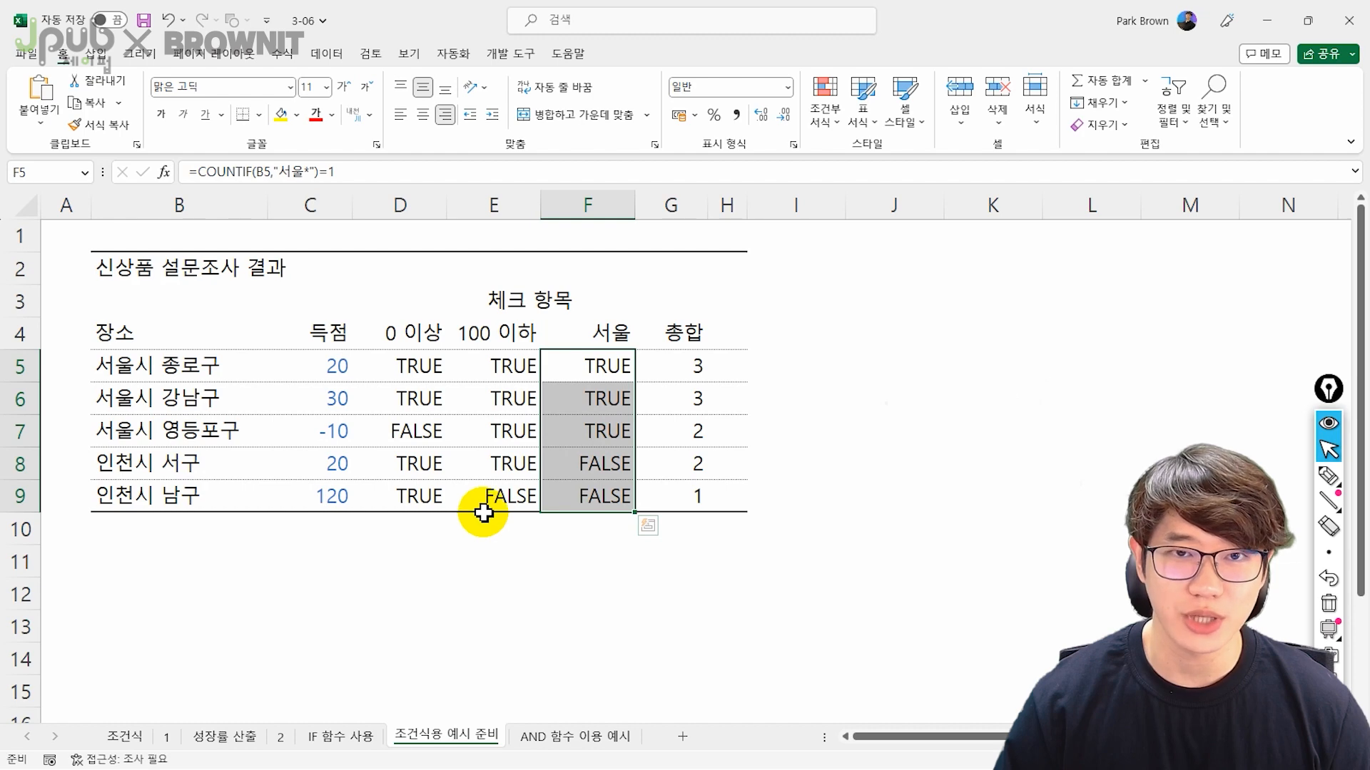
drag(413, 357, 590, 489)
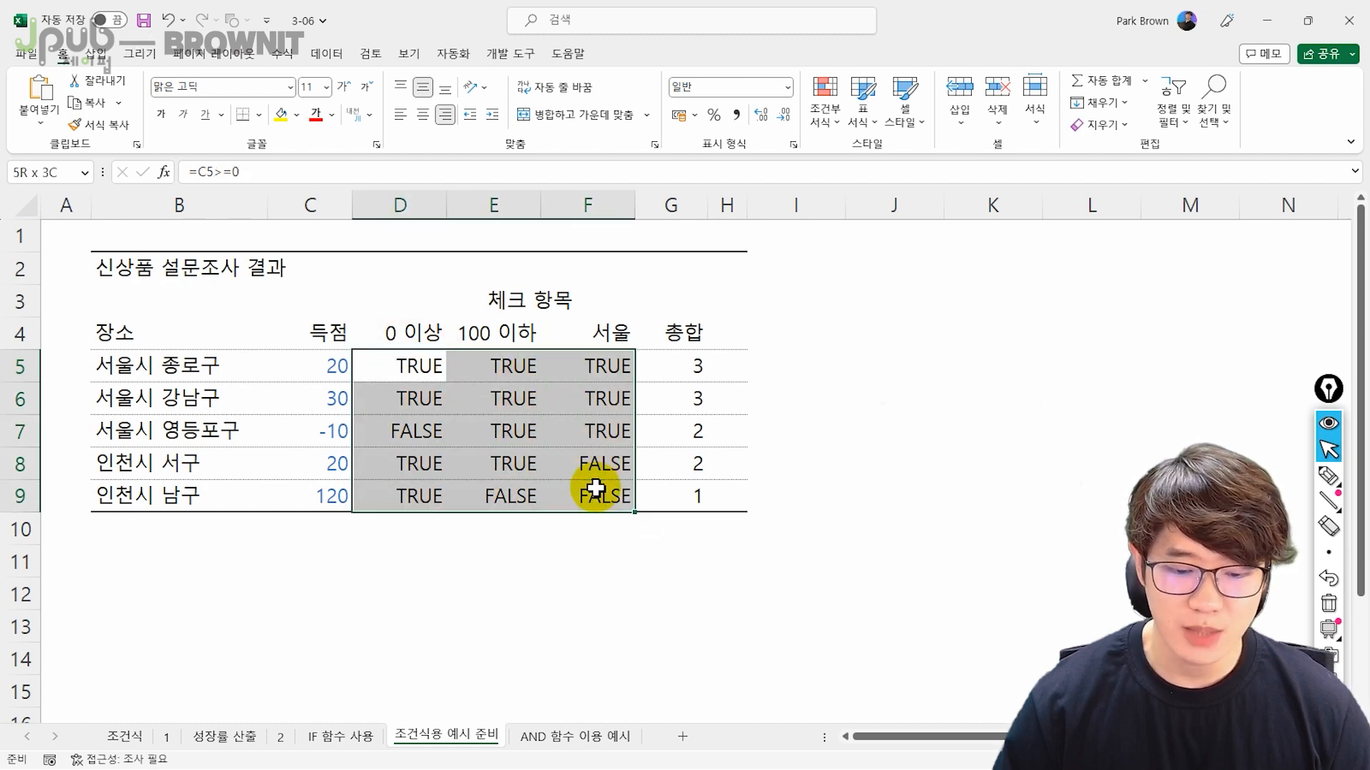
click(597, 495)
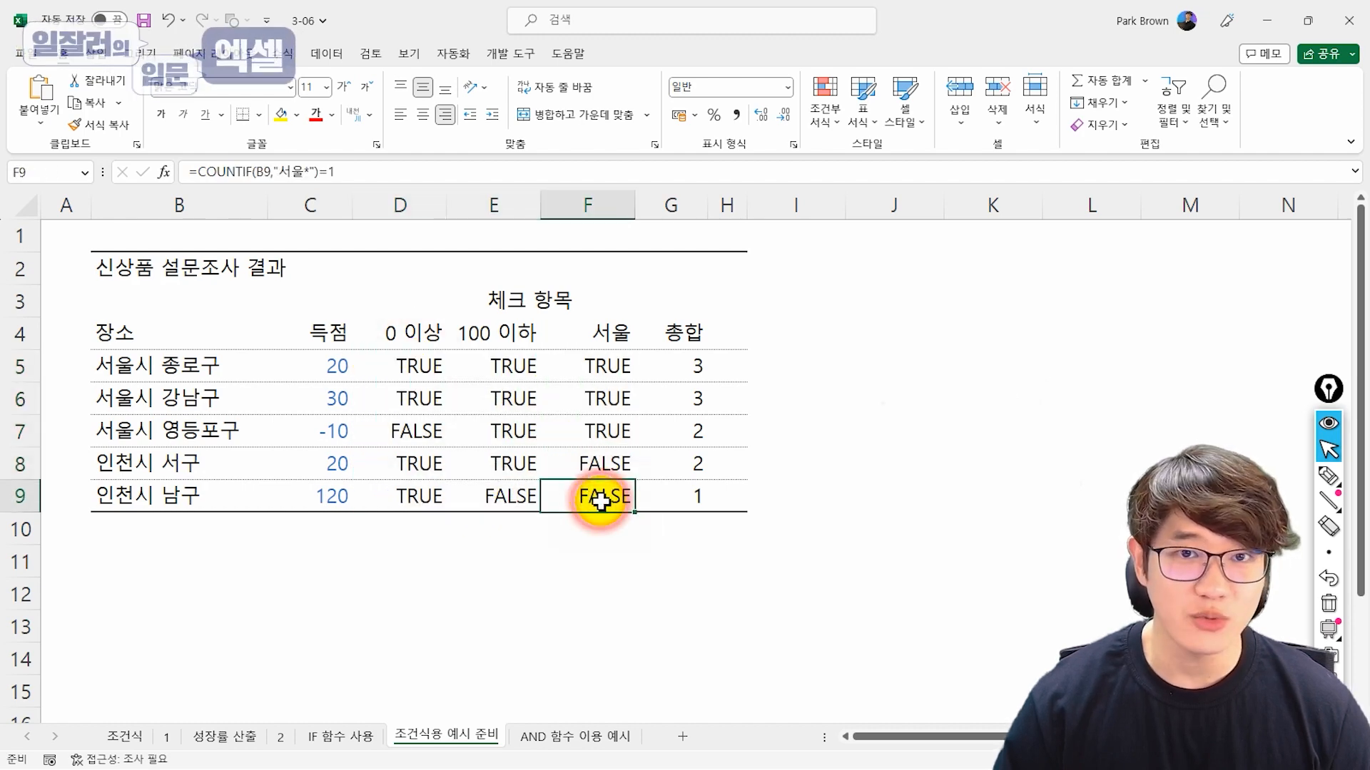
click(420, 357)
click(503, 360)
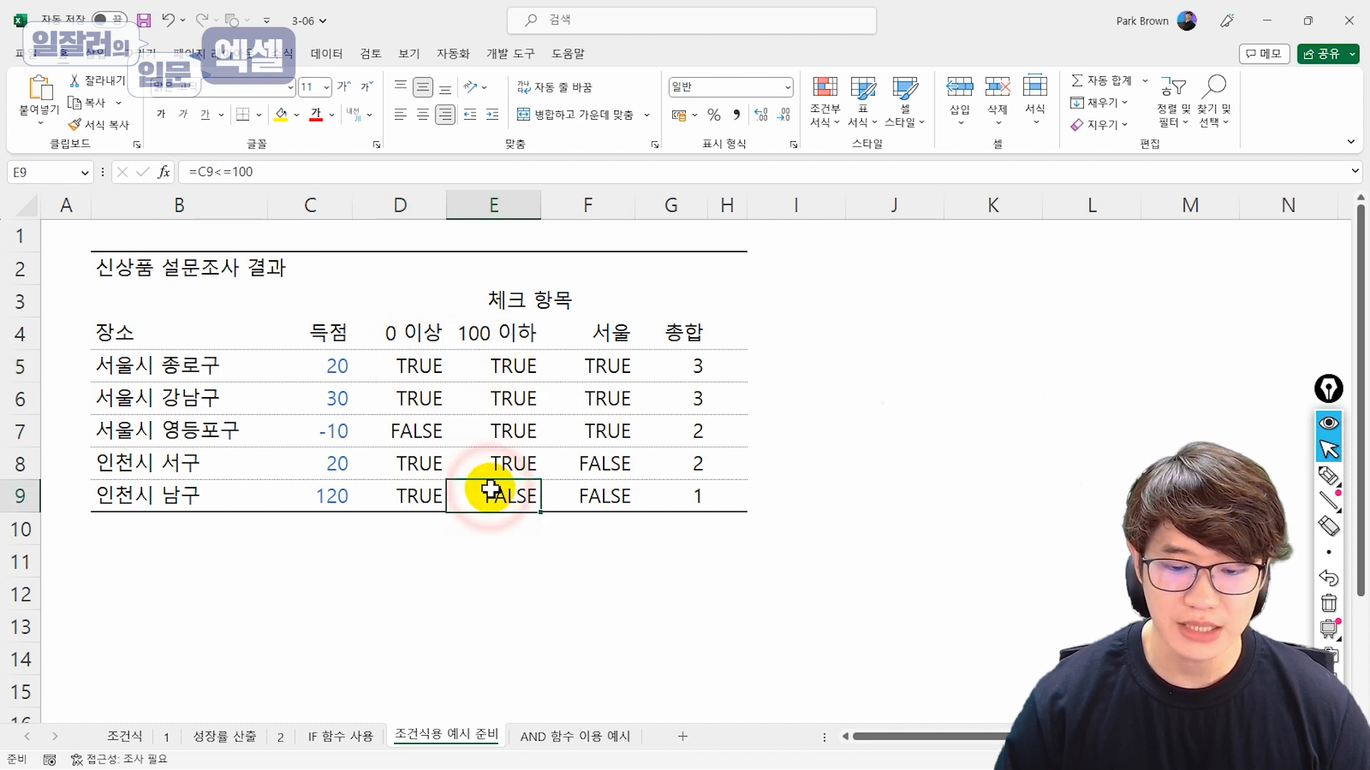
- Examine the COUNTIF formulas in the 총합 column against the TRUE/FALSE checks in D5:F9
click(682, 363)
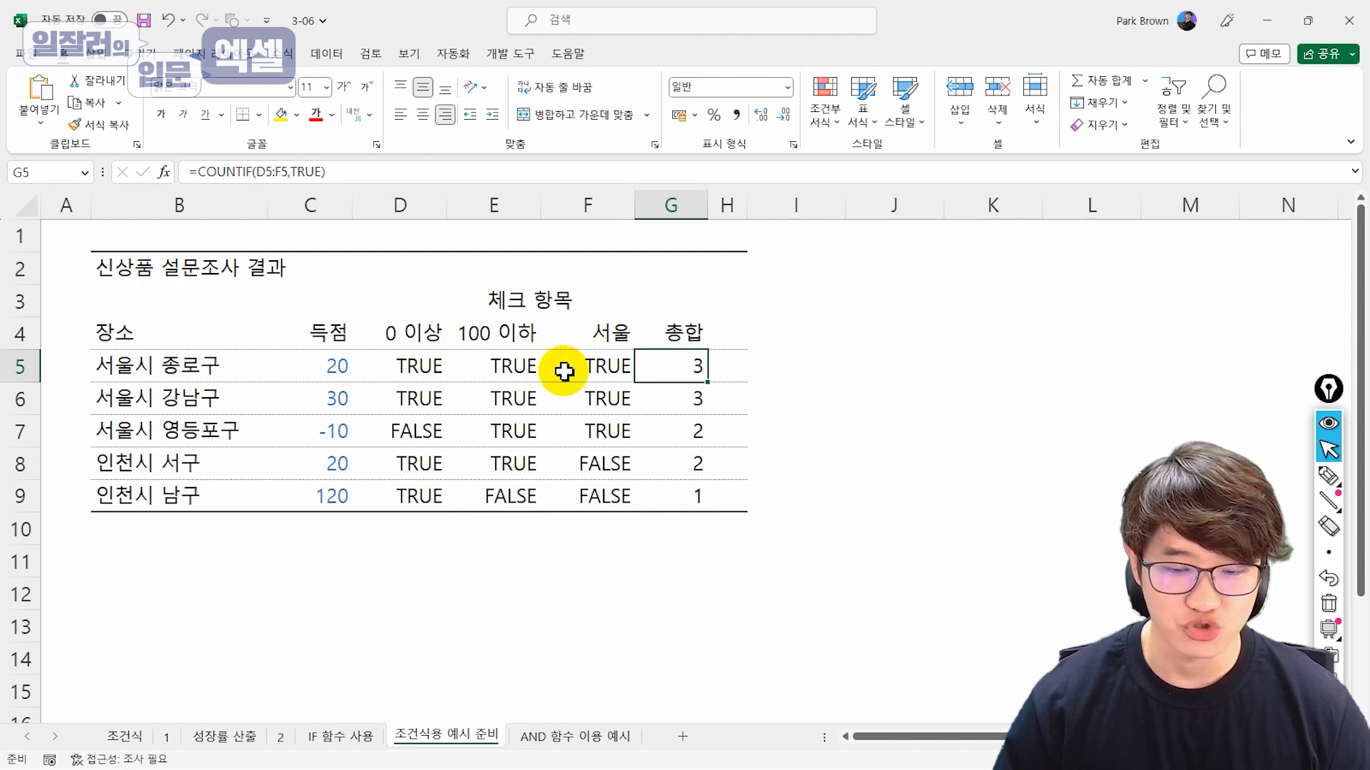
key(Down)
drag(679, 364, 673, 494)
drag(467, 367, 599, 372)
click(661, 357)
click(651, 430)
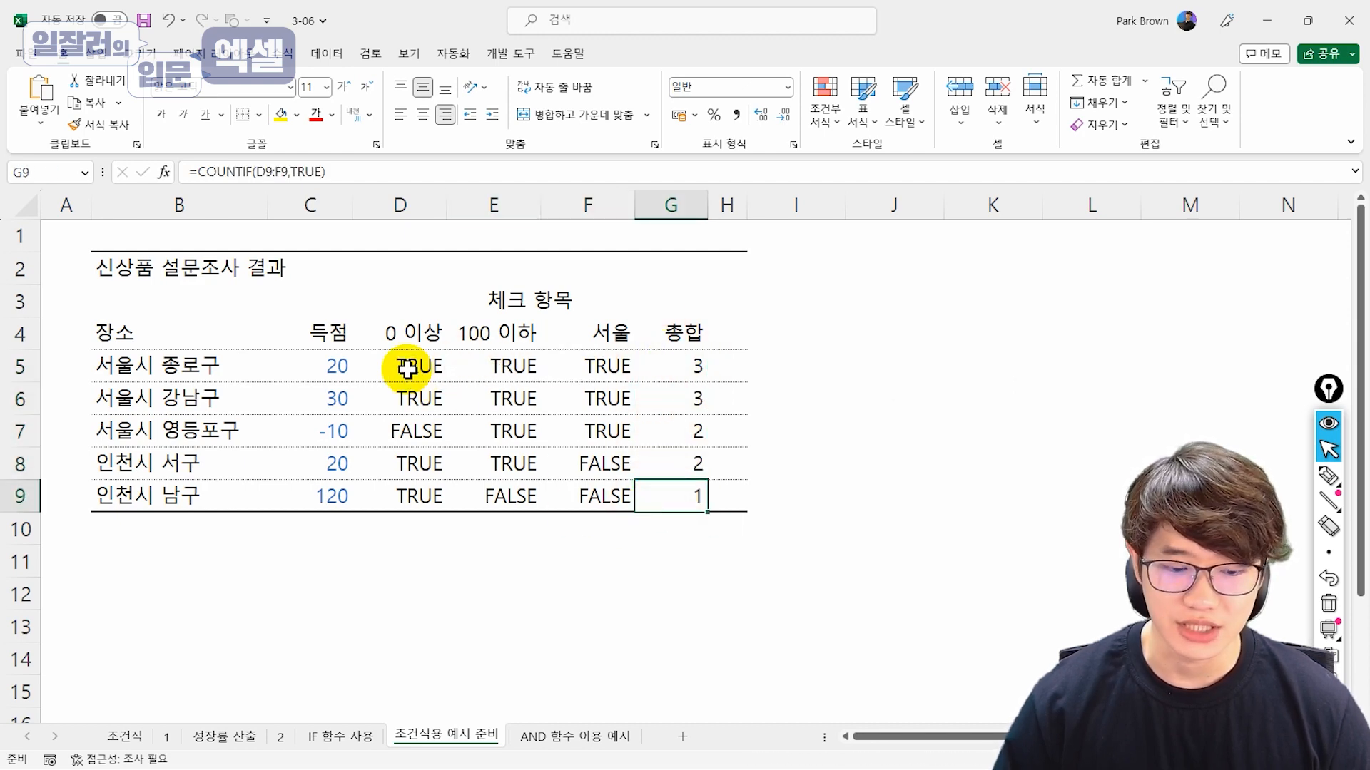
drag(406, 364, 627, 490)
click(668, 491)
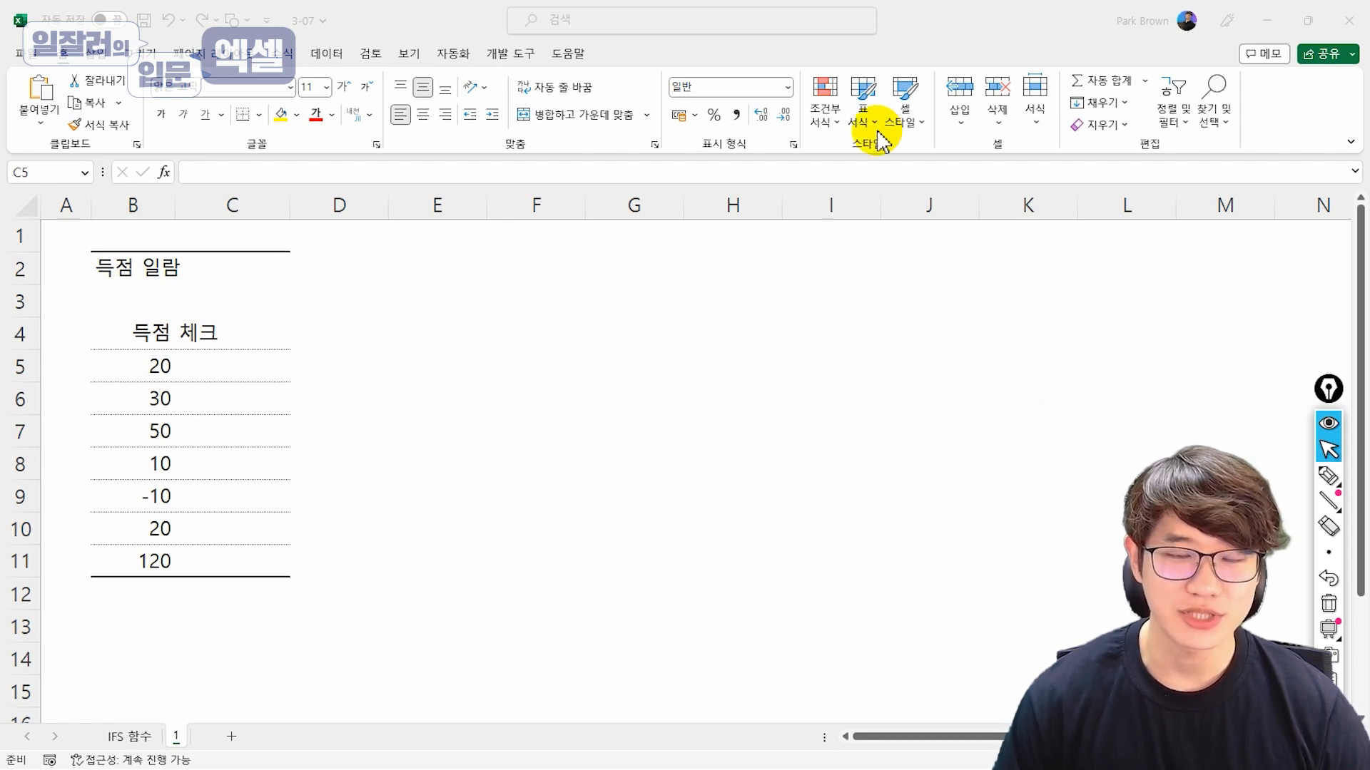
- Start an IFS formula in C5, open its function arguments and extend them to a second test and value pair
click(395, 388)
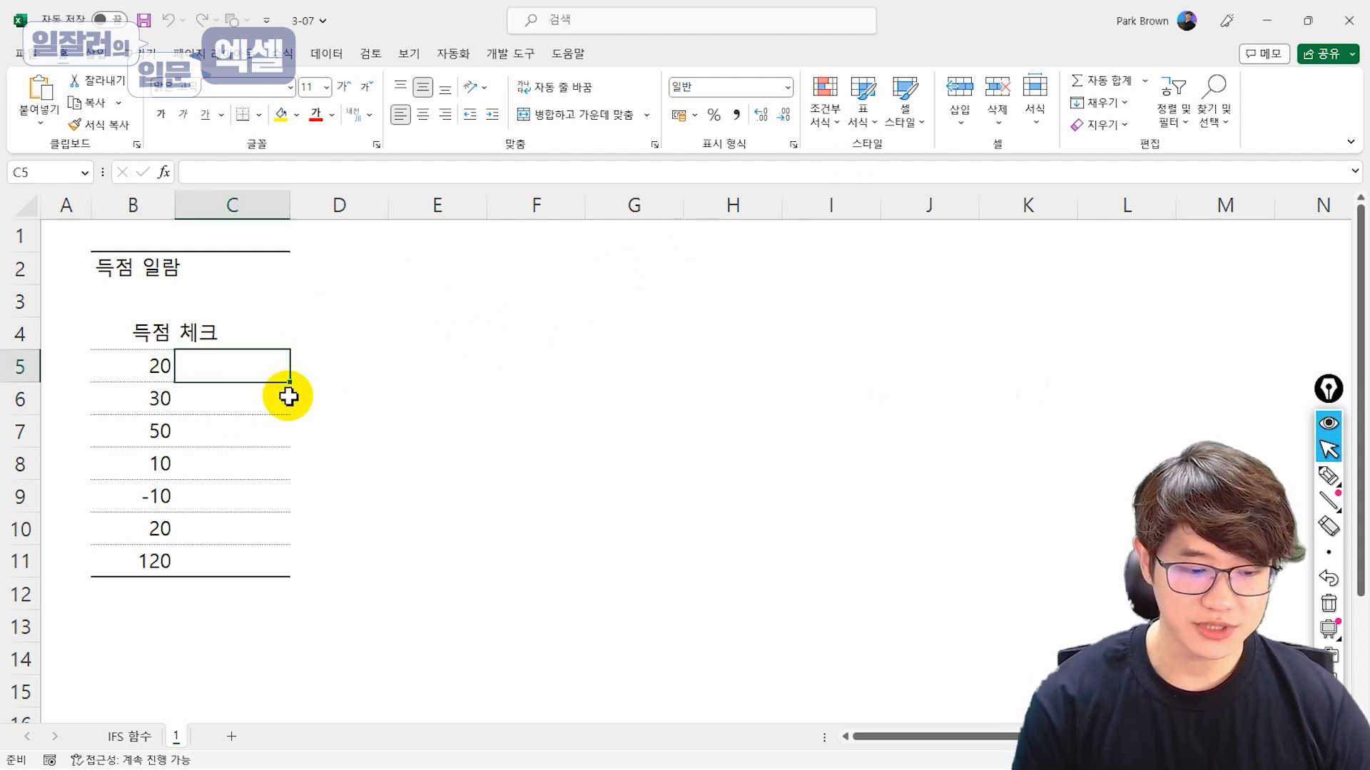
text(=ifs)
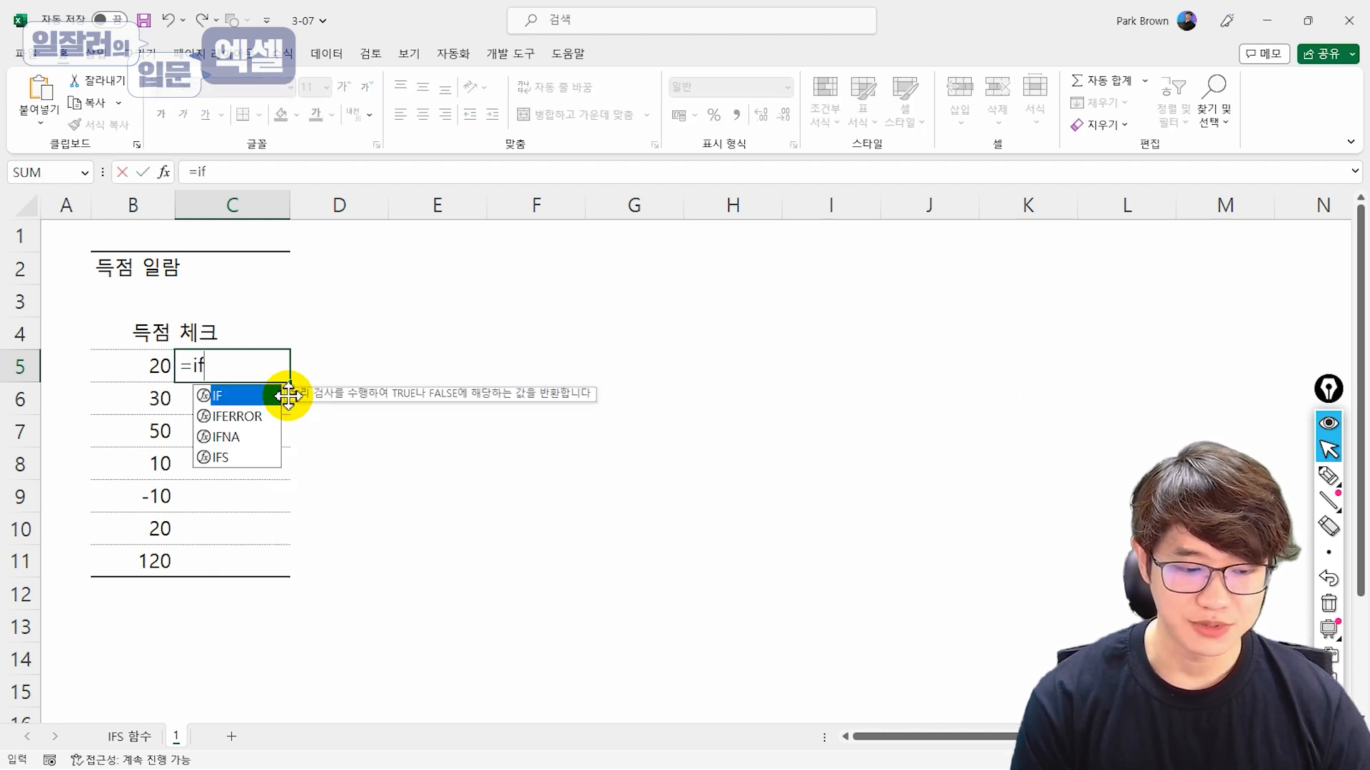
key(Tab)
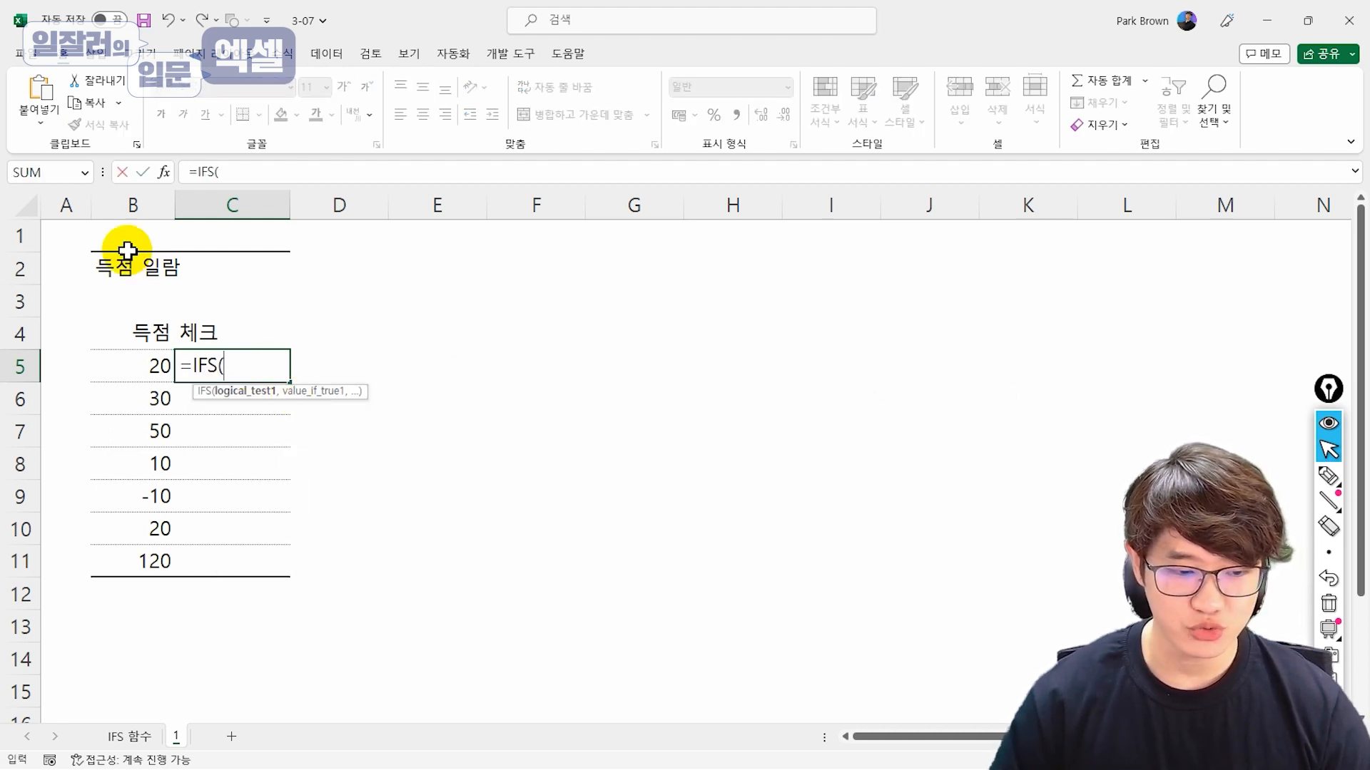
click(164, 172)
drag(434, 263, 457, 134)
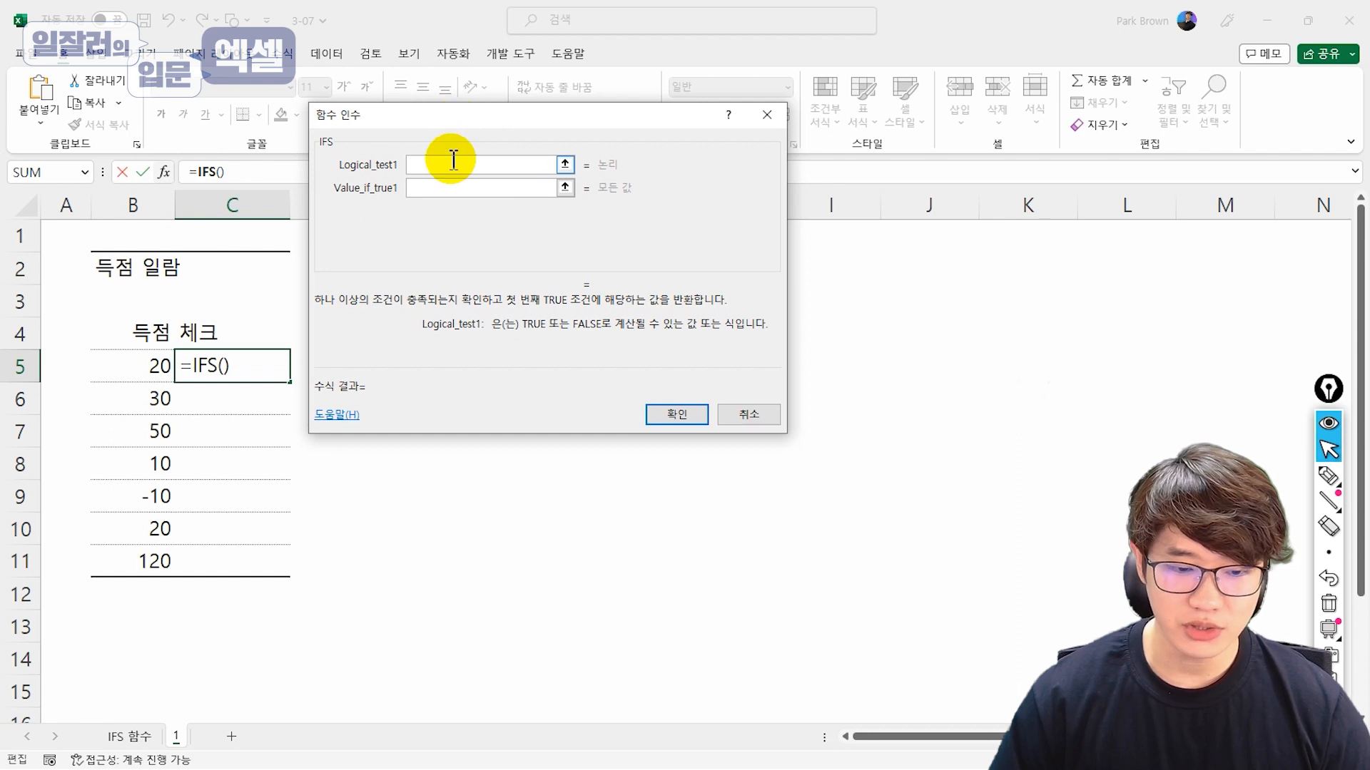
click(502, 185)
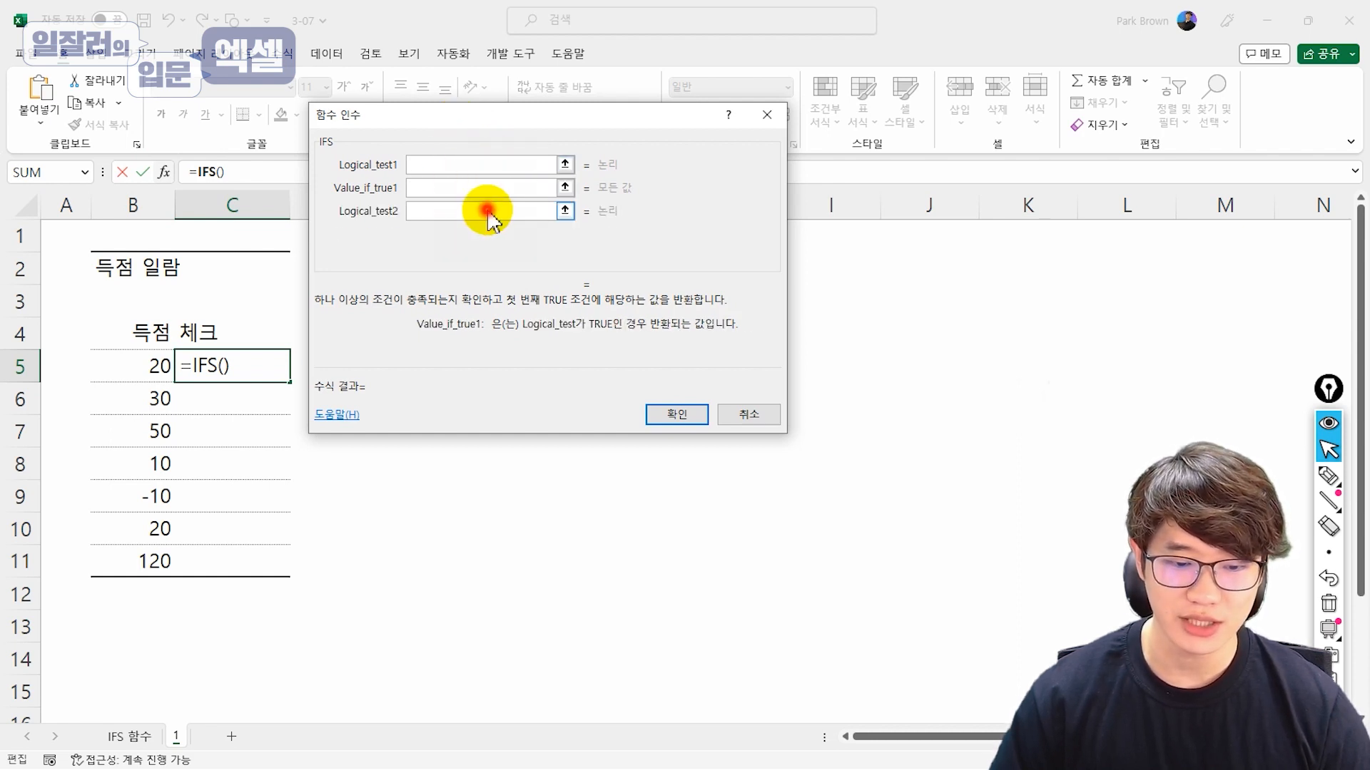
click(466, 161)
click(469, 189)
click(473, 169)
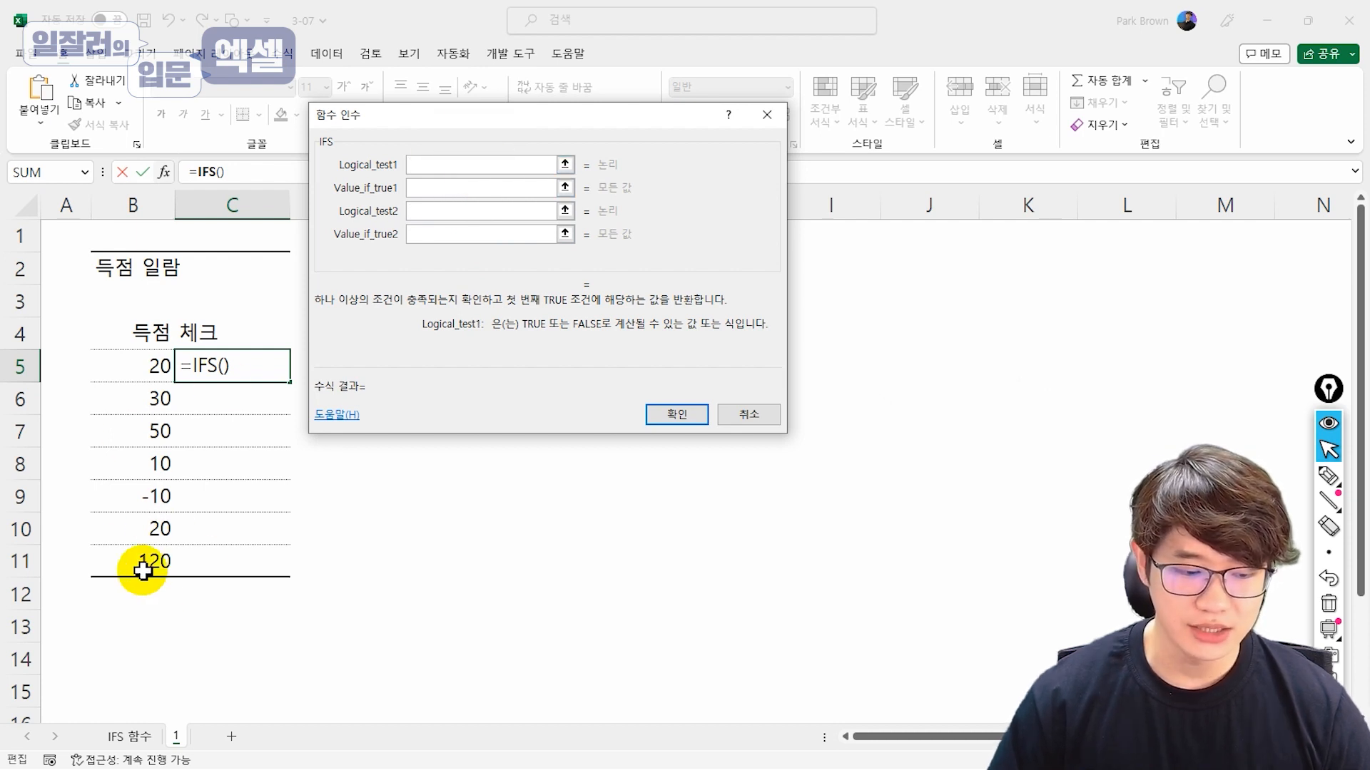
- Sketch the score ranges below the function arguments: under for below 0, OK for 0 to 100, and over for above 100
key(ctrl+shift+3)
drag(445, 458, 489, 470)
drag(504, 457, 505, 458)
drag(519, 456, 520, 455)
drag(459, 486, 467, 499)
drag(480, 486, 484, 499)
click(487, 497)
mouse_move(443, 450)
mouse_down()
mouse_move(442, 436)
mouse_move(394, 431)
mouse_move(406, 439)
mouse_move(379, 474)
mouse_move(422, 470)
mouse_up()
mouse_move(505, 426)
mouse_down()
mouse_move(506, 443)
mouse_move(548, 434)
mouse_up()
mouse_move(542, 457)
mouse_down()
mouse_move(578, 467)
mouse_move(557, 480)
mouse_up()
mouse_move(421, 463)
mouse_down()
mouse_move(388, 492)
mouse_move(422, 467)
mouse_up()
drag(500, 487, 436, 492)
mouse_move(438, 503)
mouse_down()
mouse_move(471, 519)
mouse_move(501, 500)
mouse_up()
drag(500, 522, 504, 520)
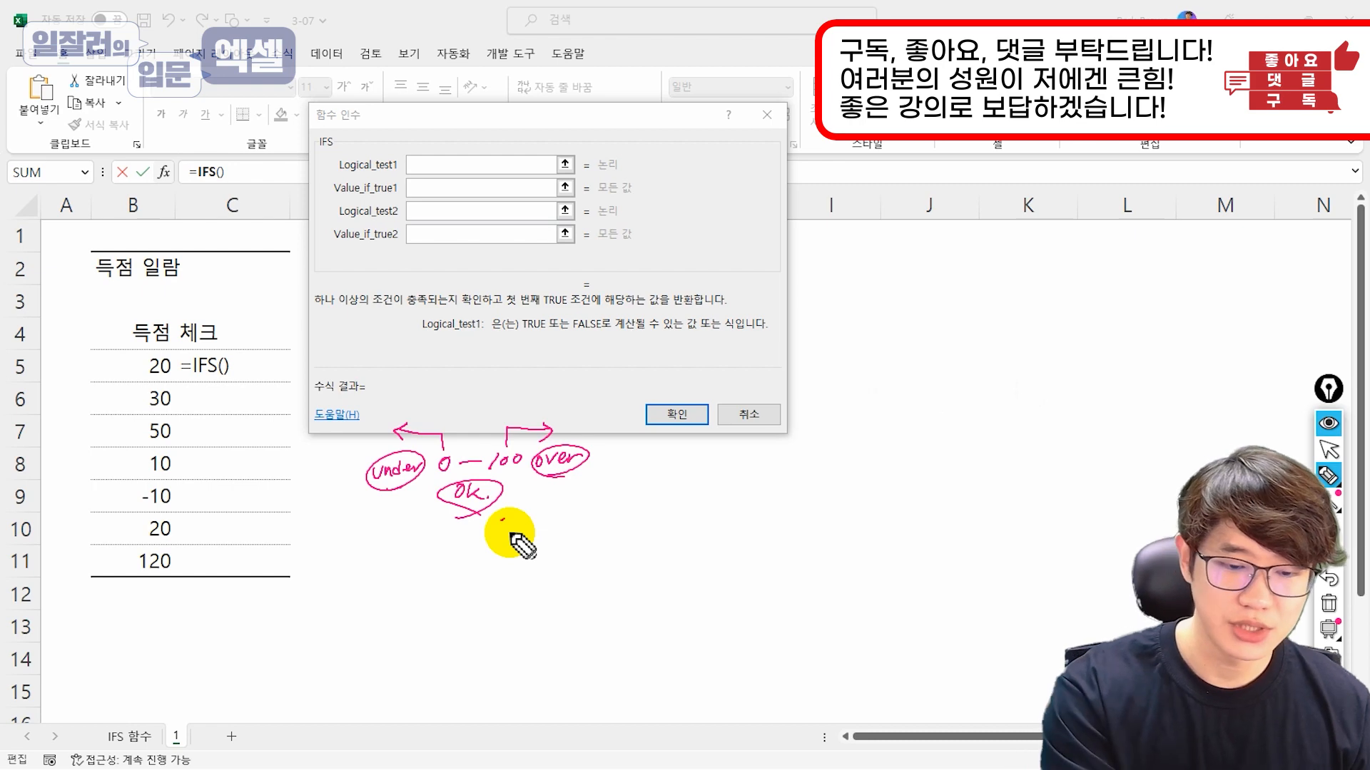
- Underline Logical_test1 and Logical_test2, write 조건1, 조건2 and 조건3 under the range sketch, and clear all annotations
drag(336, 172, 403, 169)
mouse_move(337, 222)
mouse_down()
mouse_move(405, 223)
mouse_move(391, 219)
mouse_up()
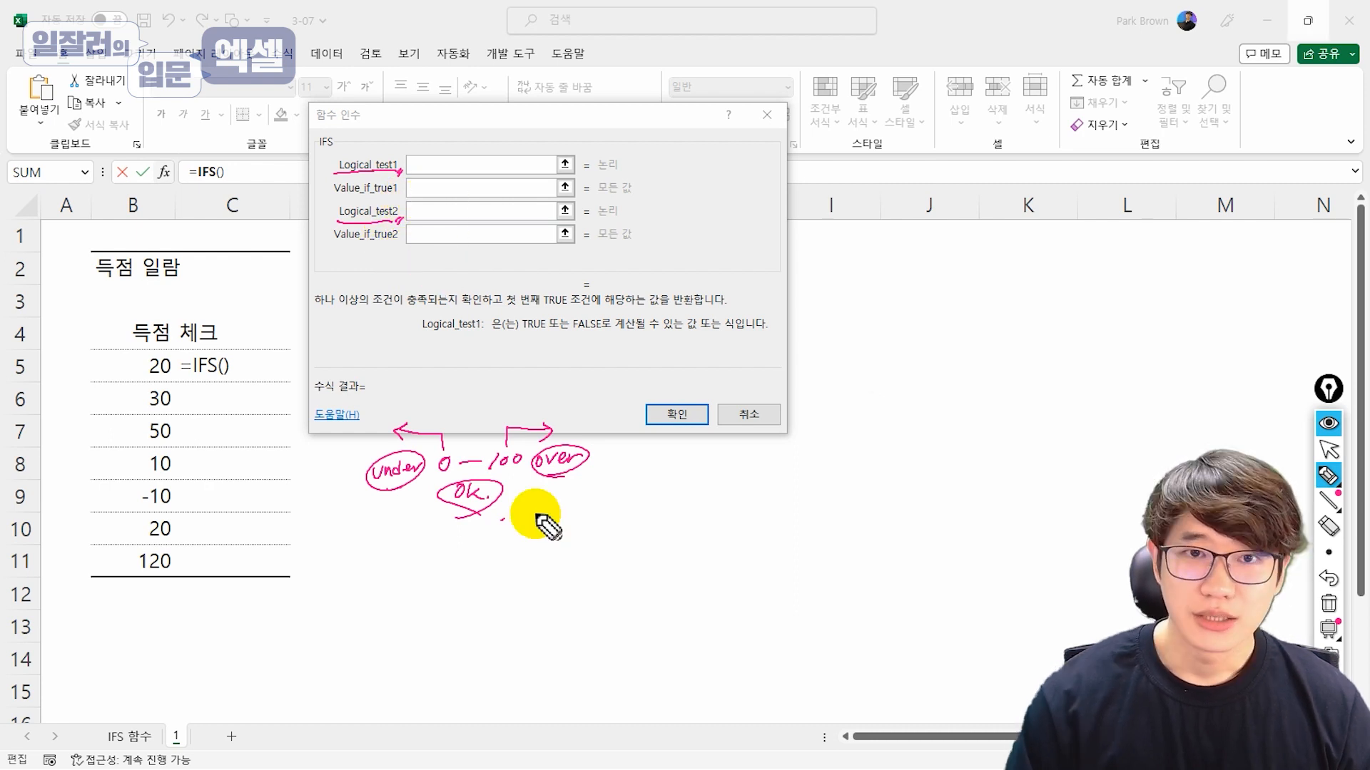
mouse_move(376, 516)
mouse_down()
mouse_move(372, 531)
mouse_move(417, 526)
mouse_move(438, 553)
mouse_move(568, 548)
mouse_up()
click(572, 544)
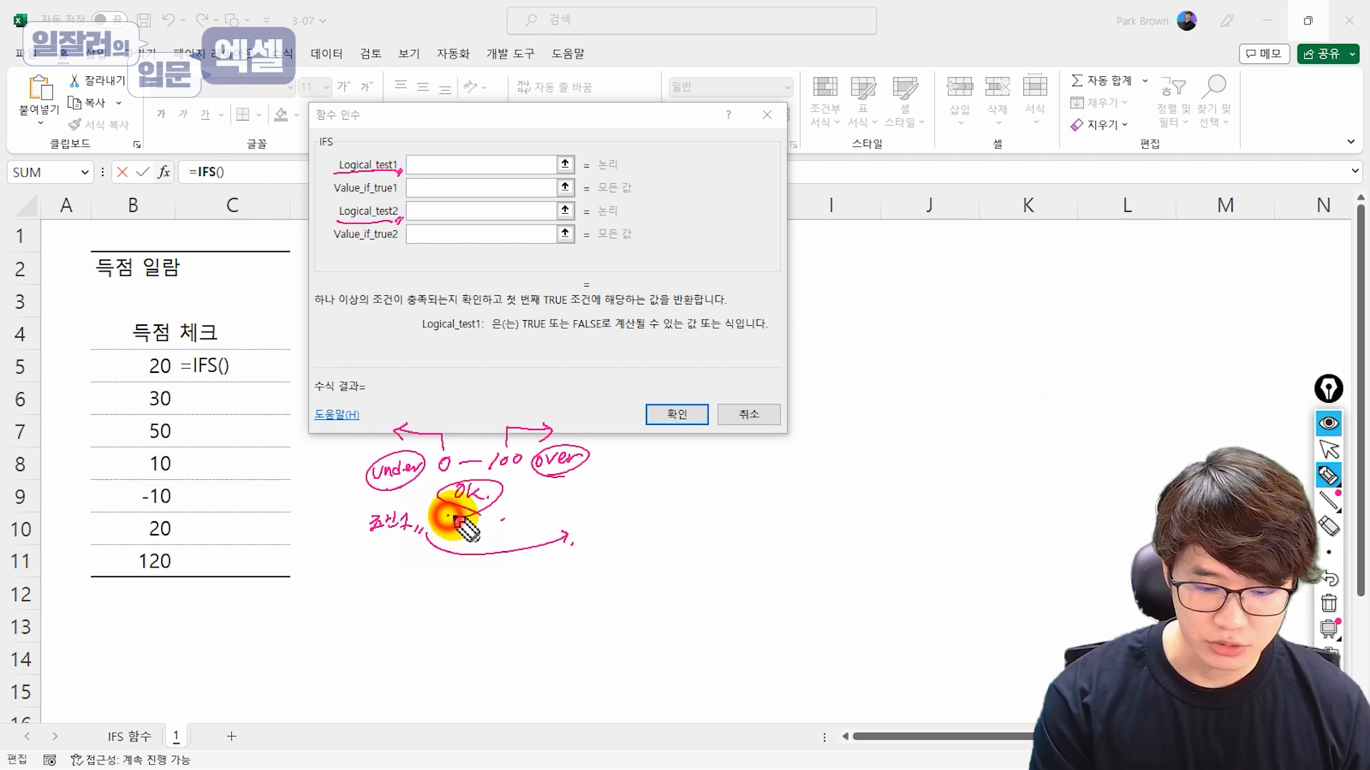
mouse_move(445, 518)
mouse_down()
mouse_move(493, 529)
mouse_move(504, 550)
mouse_move(578, 547)
mouse_move(526, 520)
mouse_move(564, 535)
mouse_up()
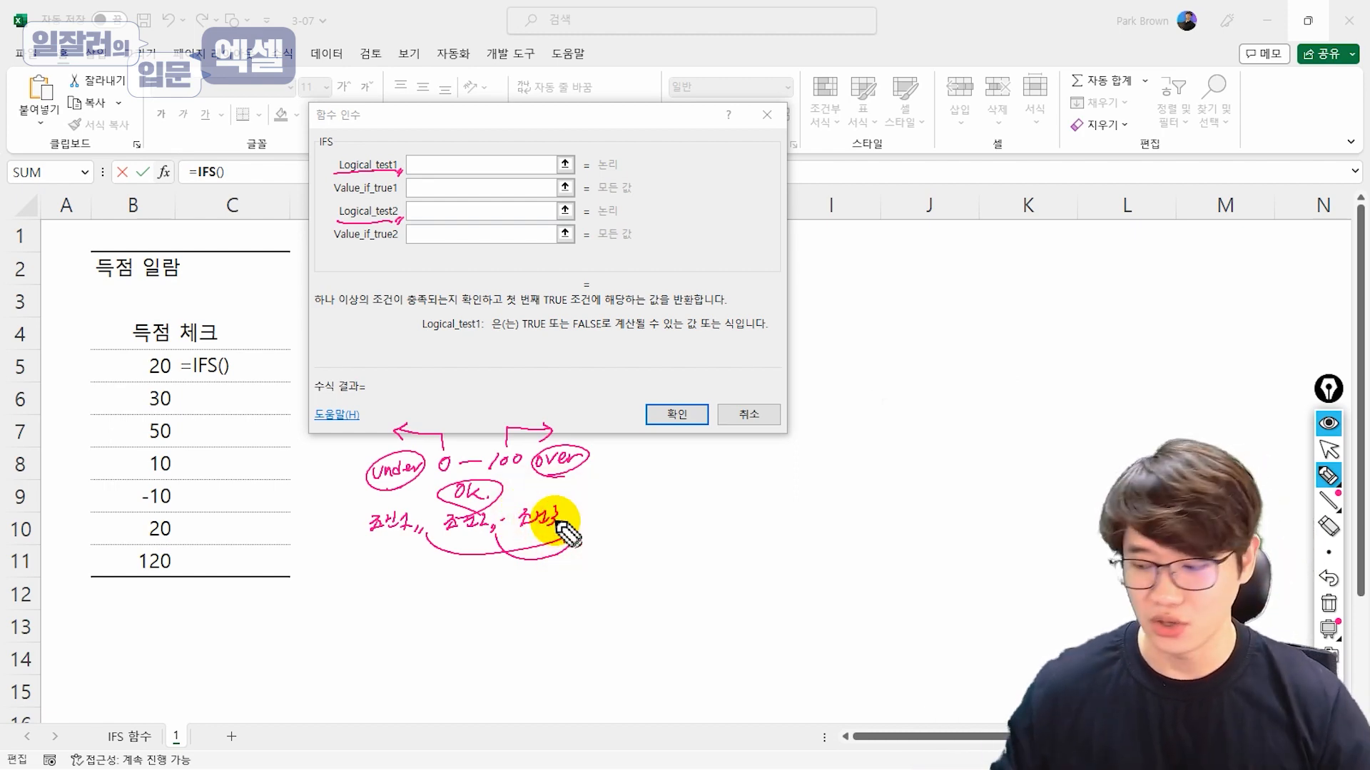
key(Escape)
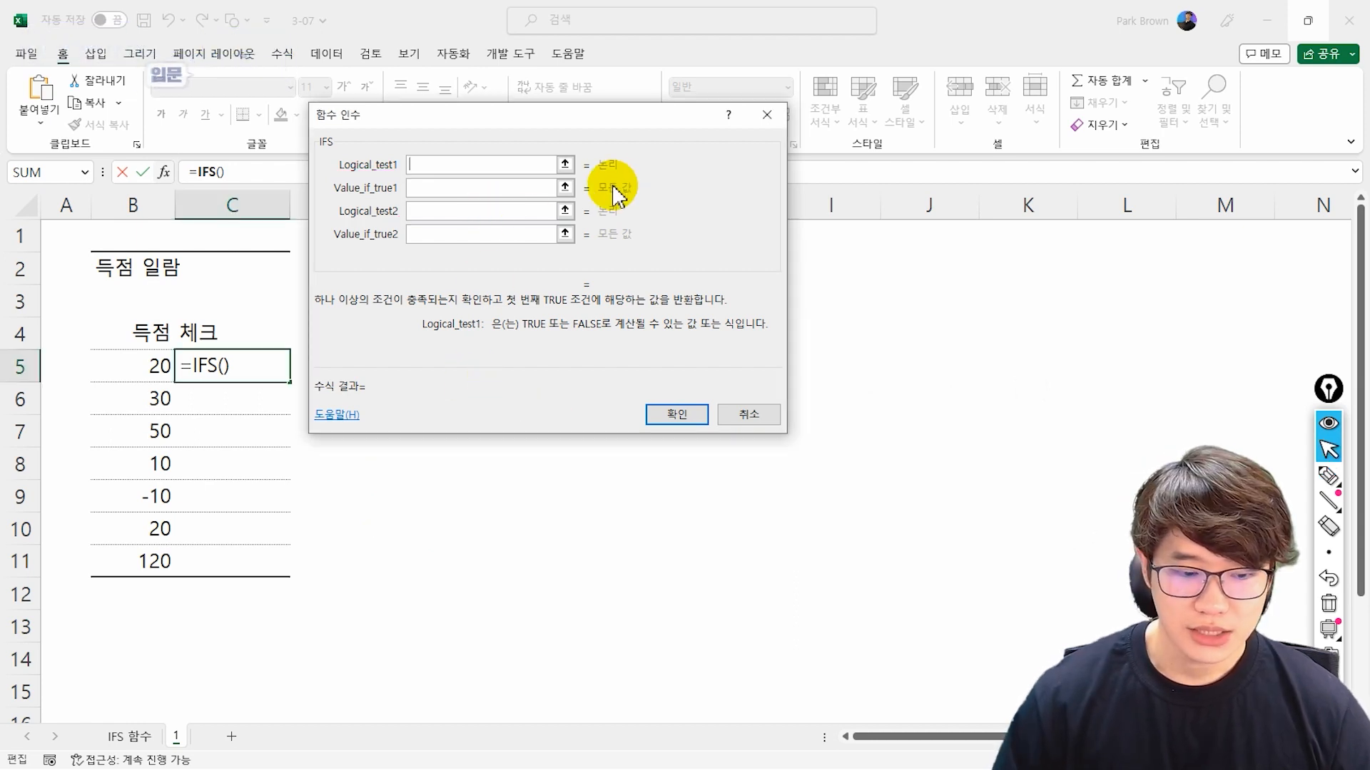
- Set the first IFS condition to B5<0 with "under" as its value if true
click(128, 373)
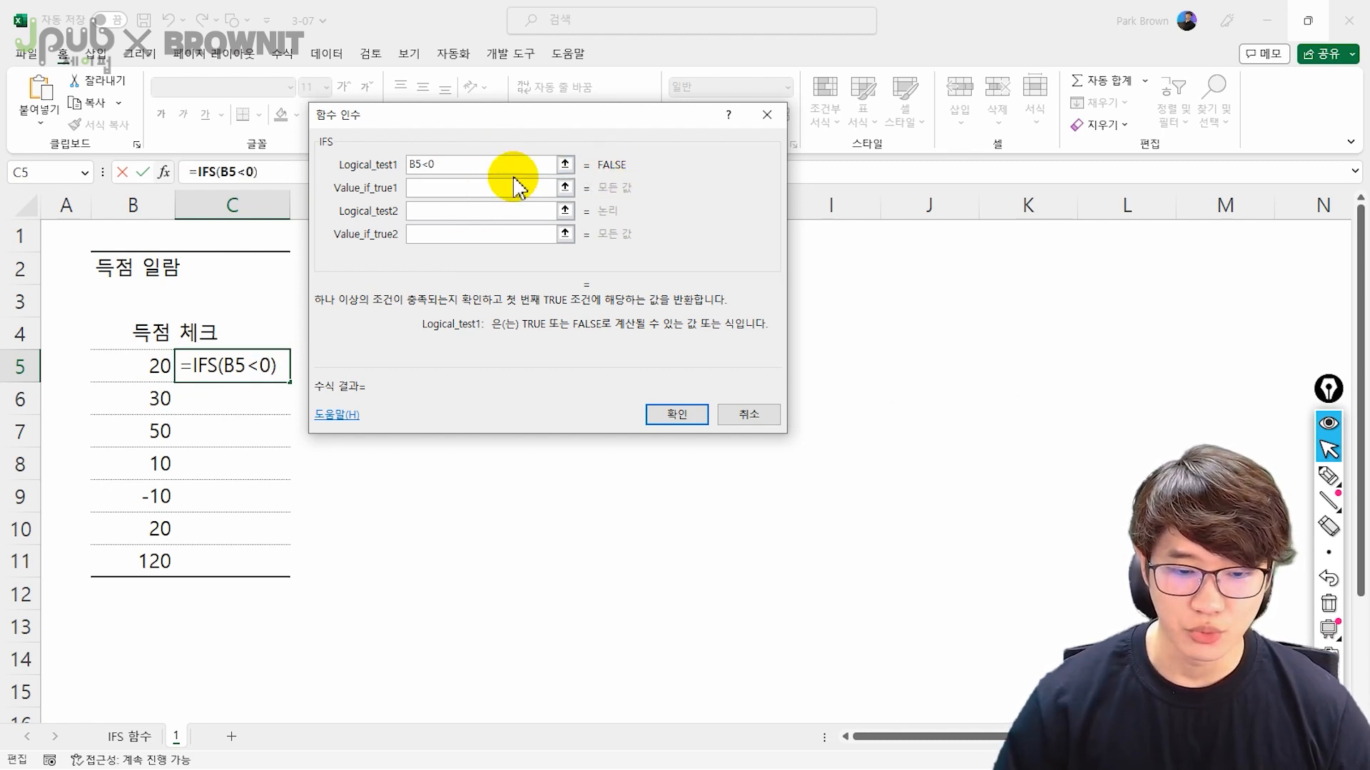
click(480, 188)
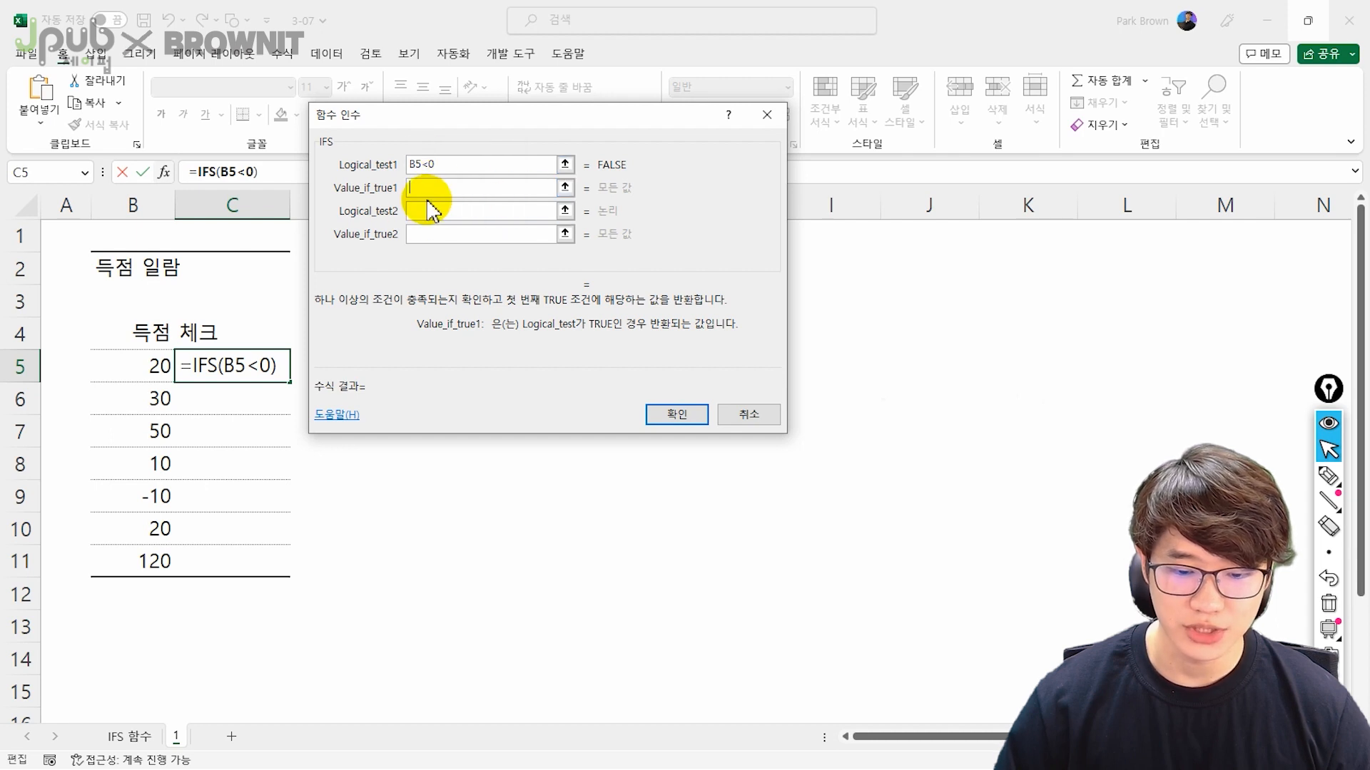
text("under")
key(Tab)
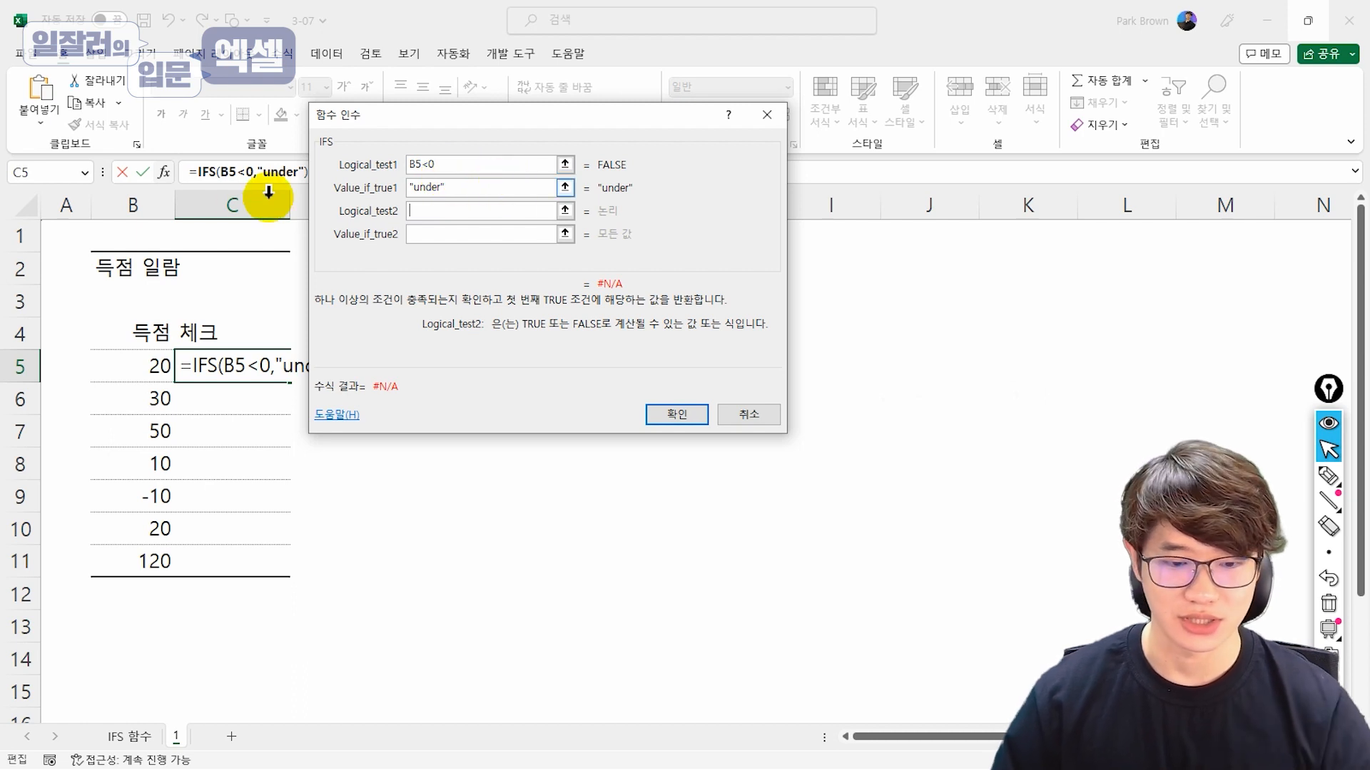
- Add B5<101 returning "OK" and TRUE returning "over" as the remaining conditions, and complete the IFS formula
click(146, 369)
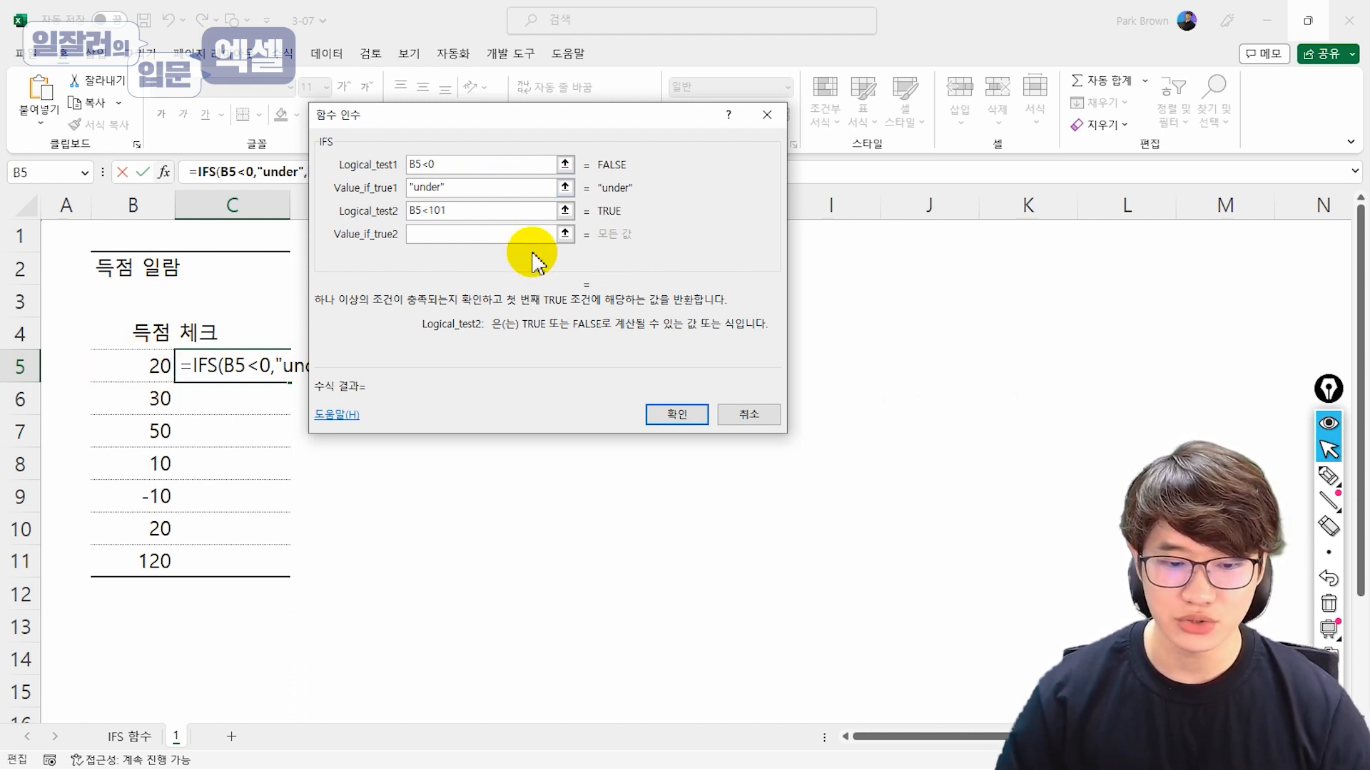
click(510, 234)
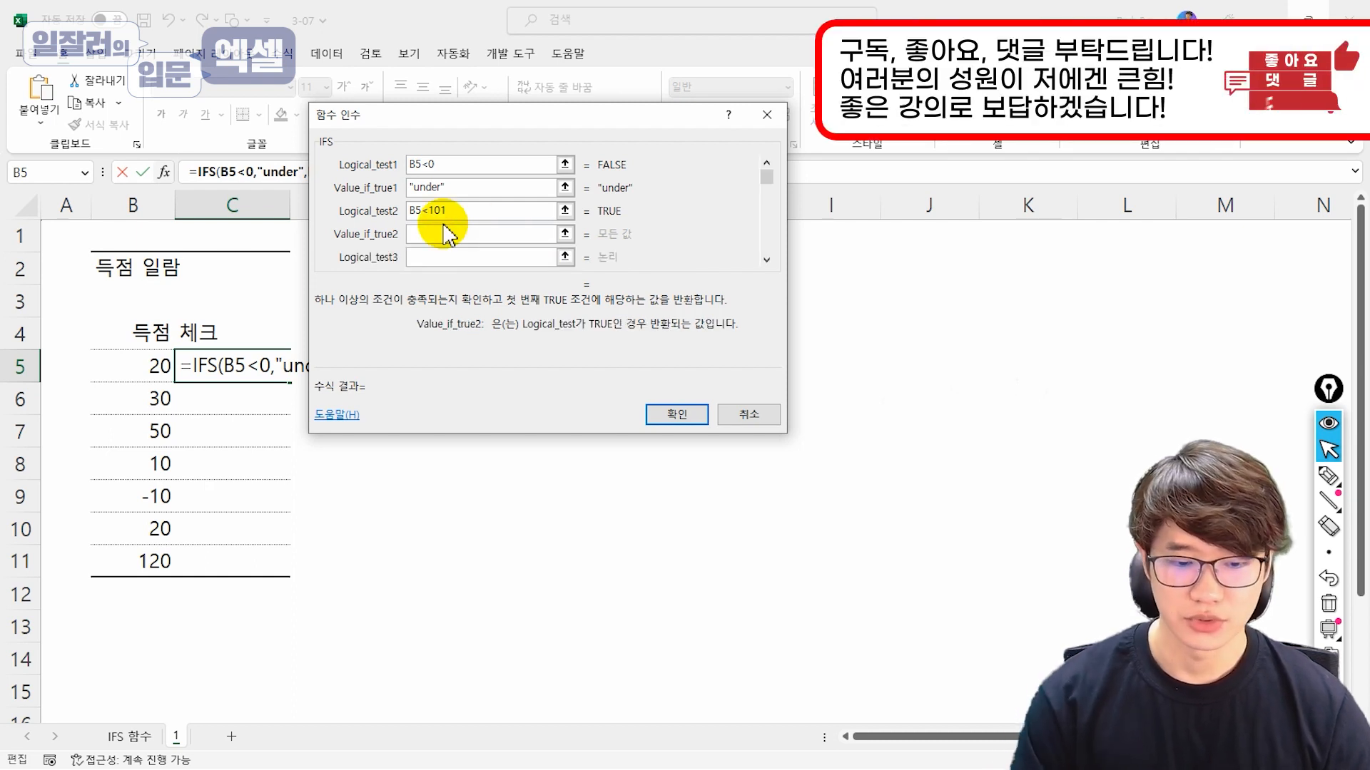
key(Tab)
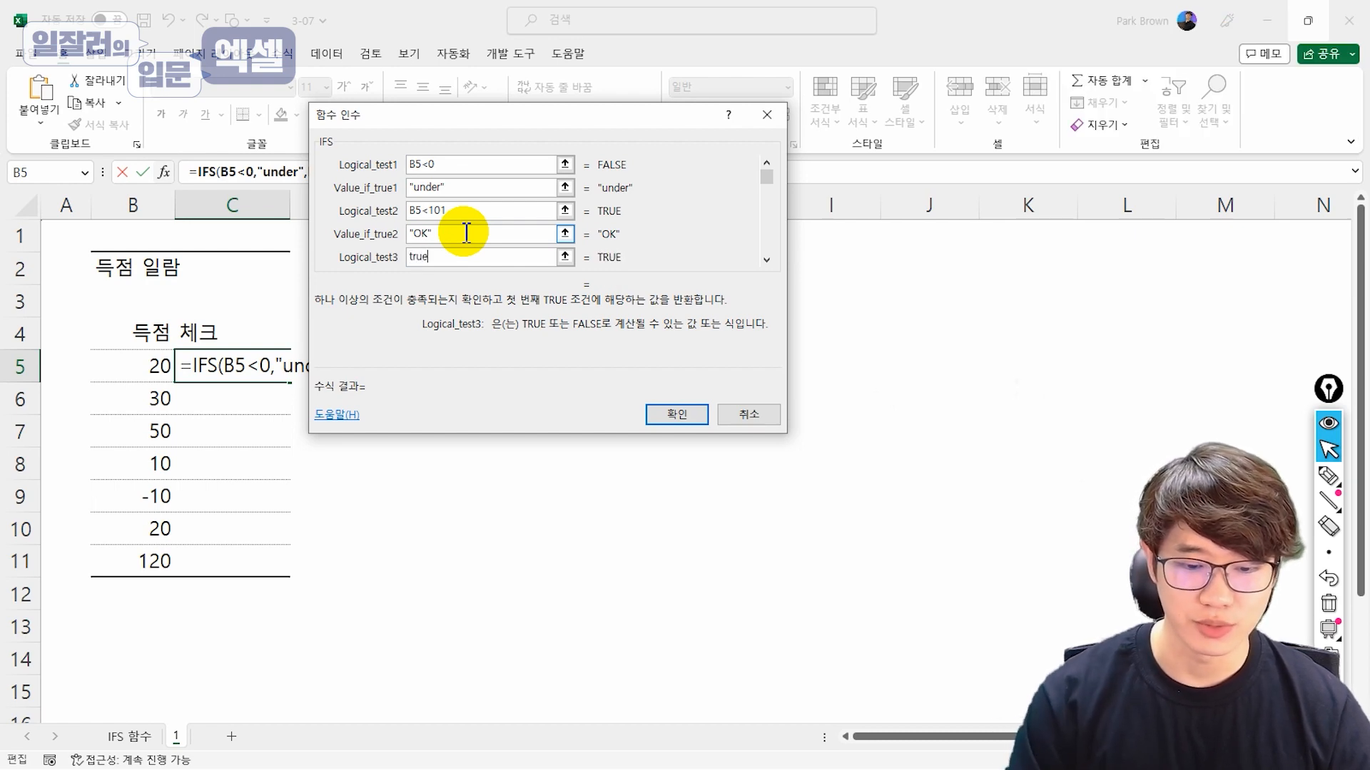
key(Tab)
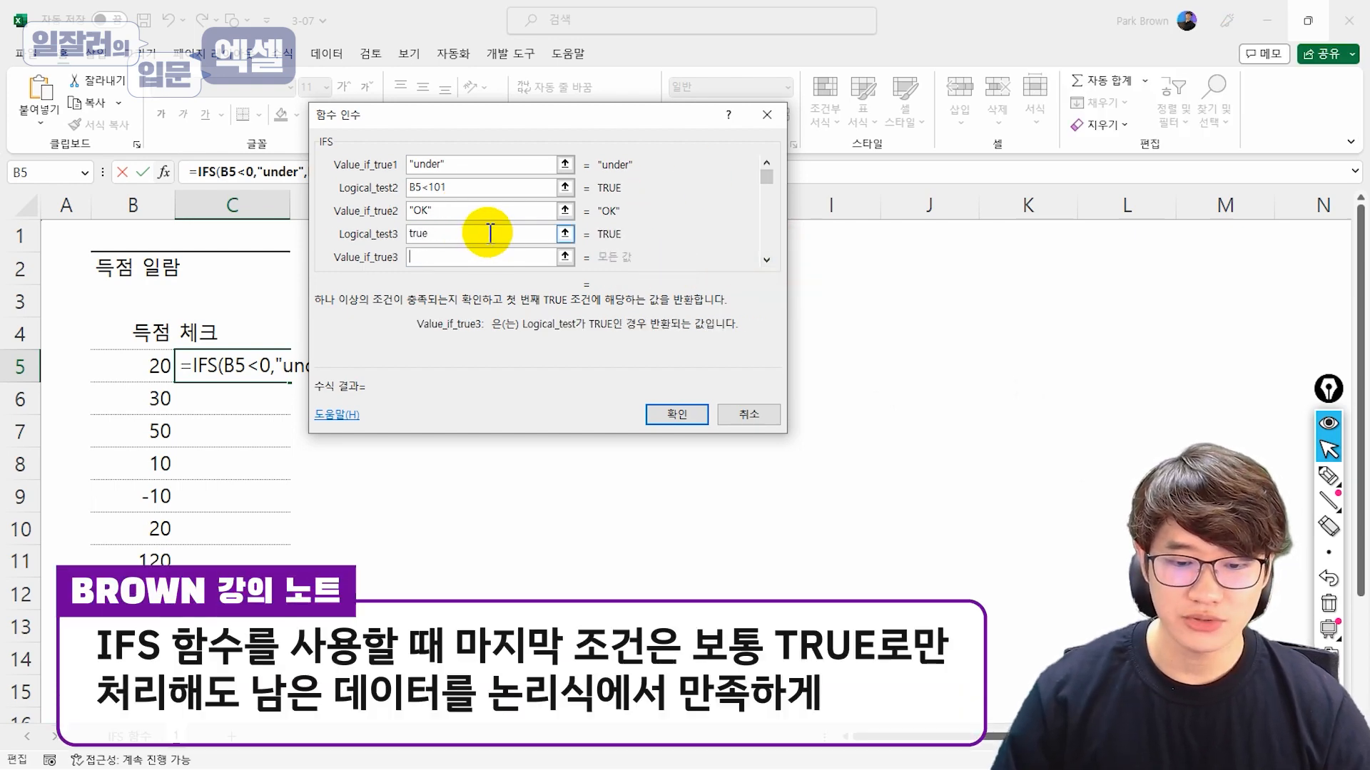
text(over)
click(676, 414)
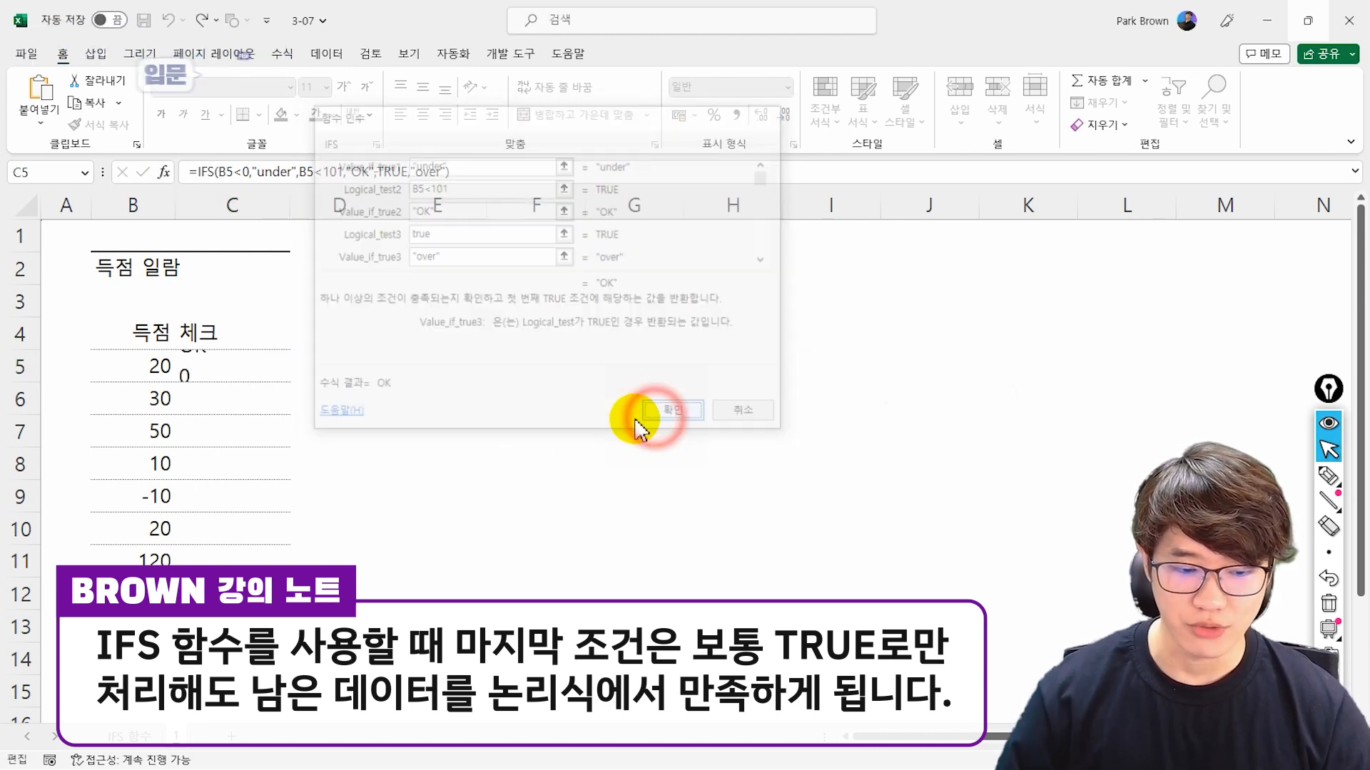
- Copy the IFS formula from C5 down to C11 and check the result for the -10 score
double_click(284, 381)
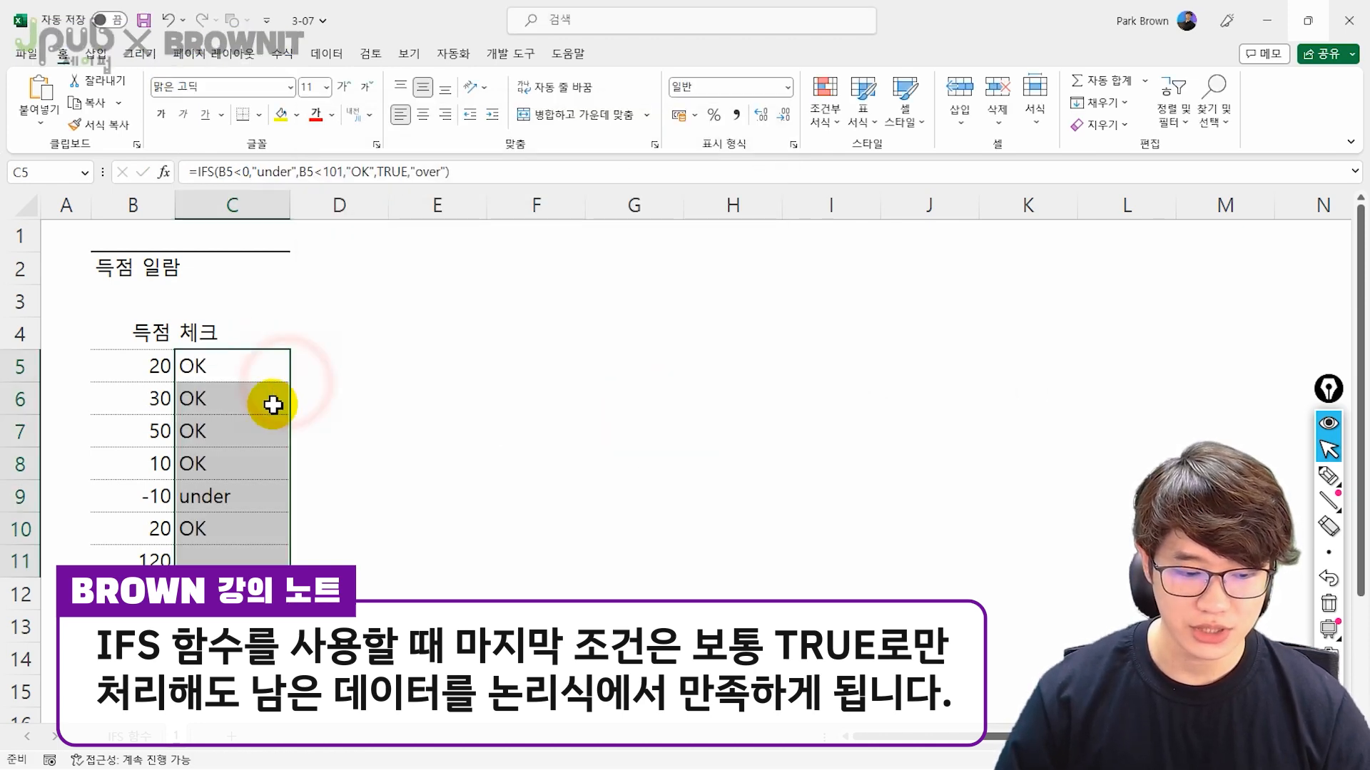
click(224, 497)
click(225, 536)
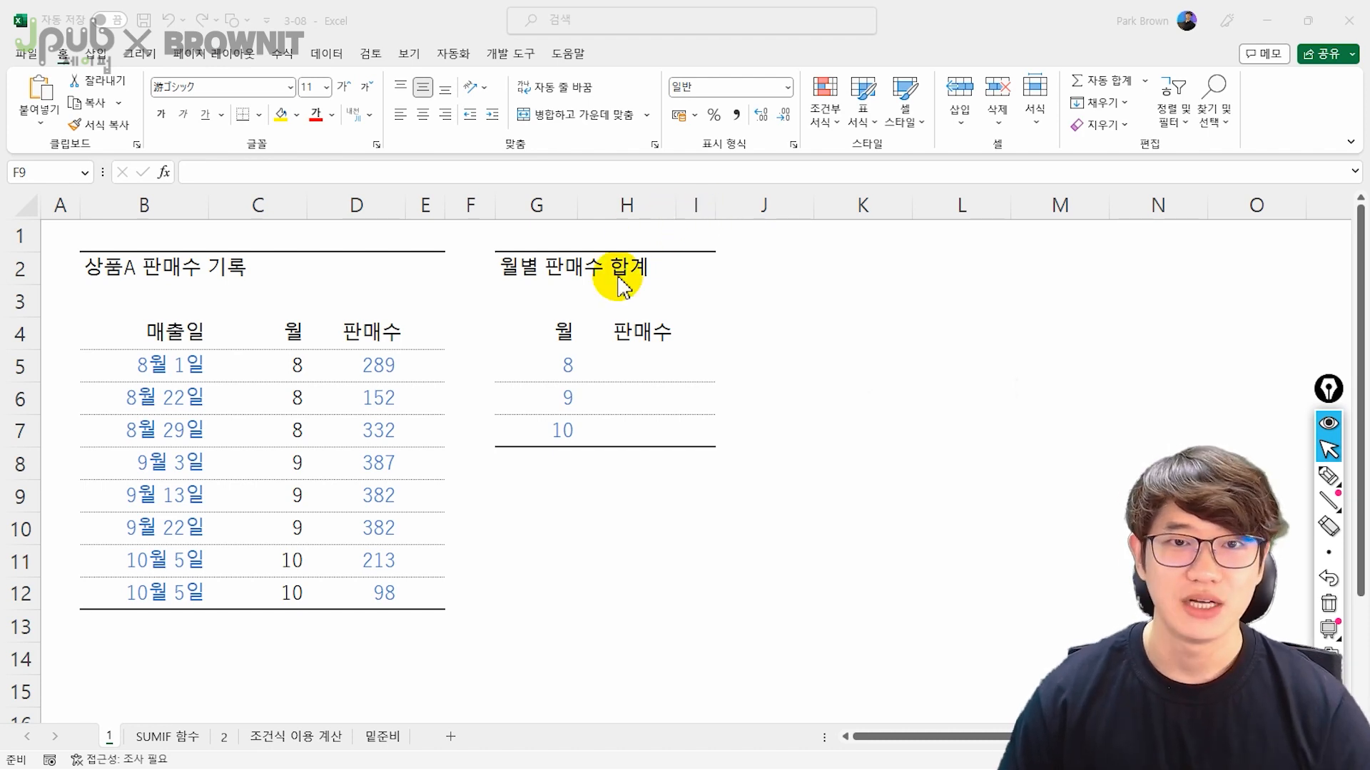
- Start a SUMIF formula in H5 for the monthly sales total, using the month cells C5:C12 as the range
click(637, 367)
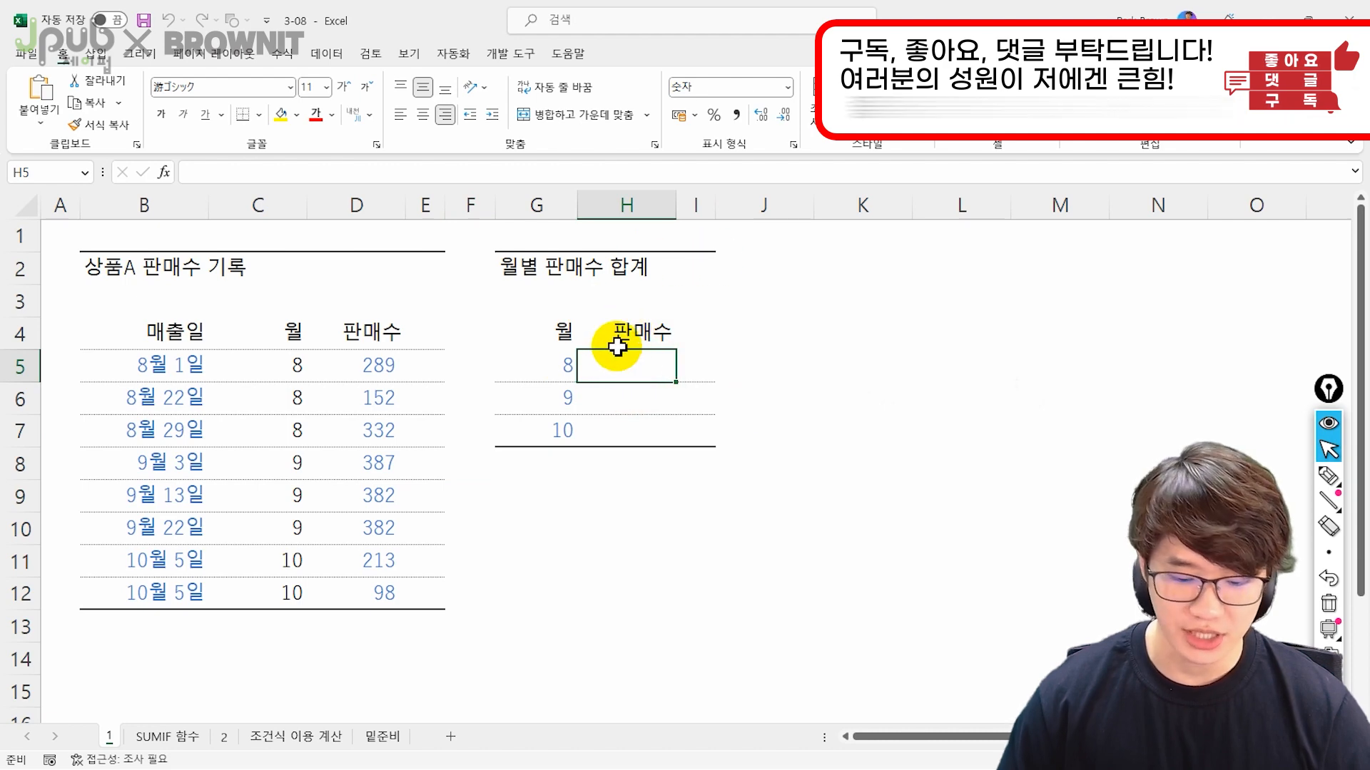
text(=sumif)
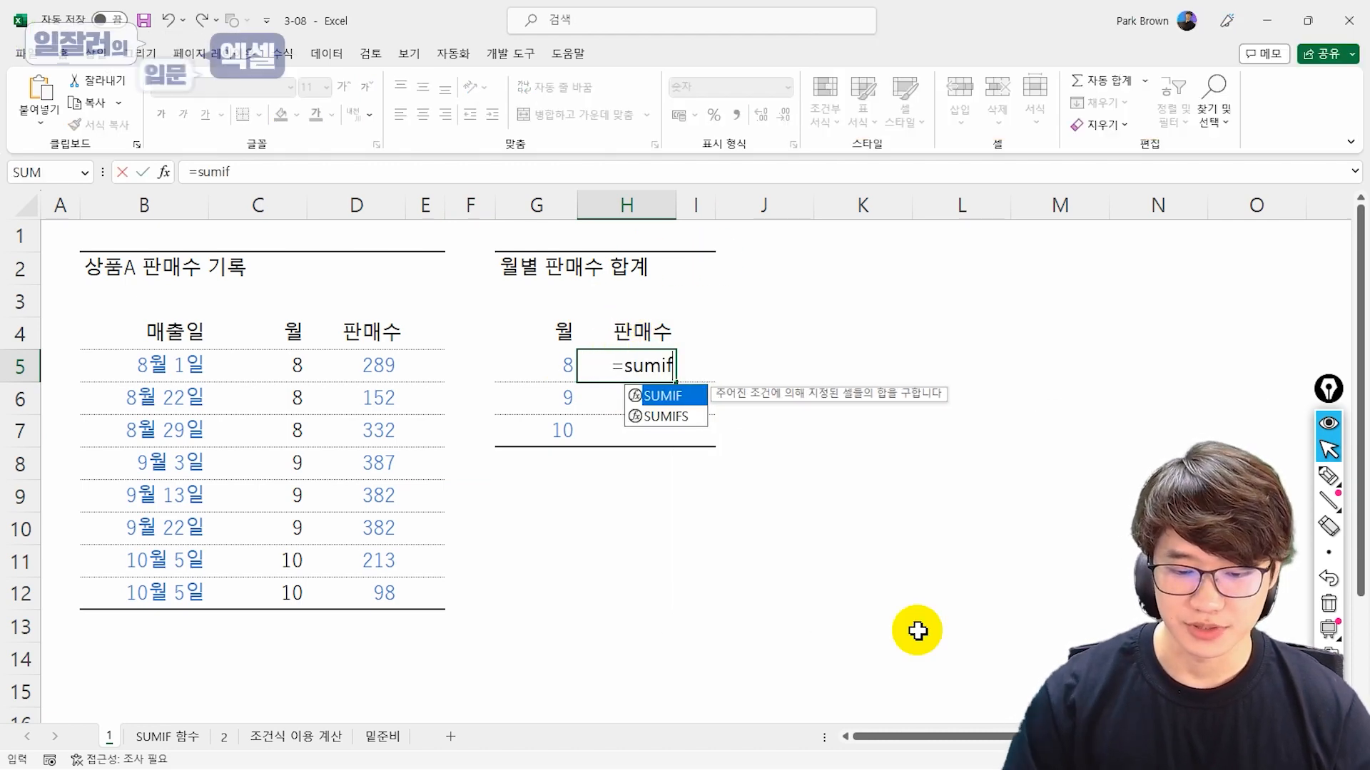
key(Tab)
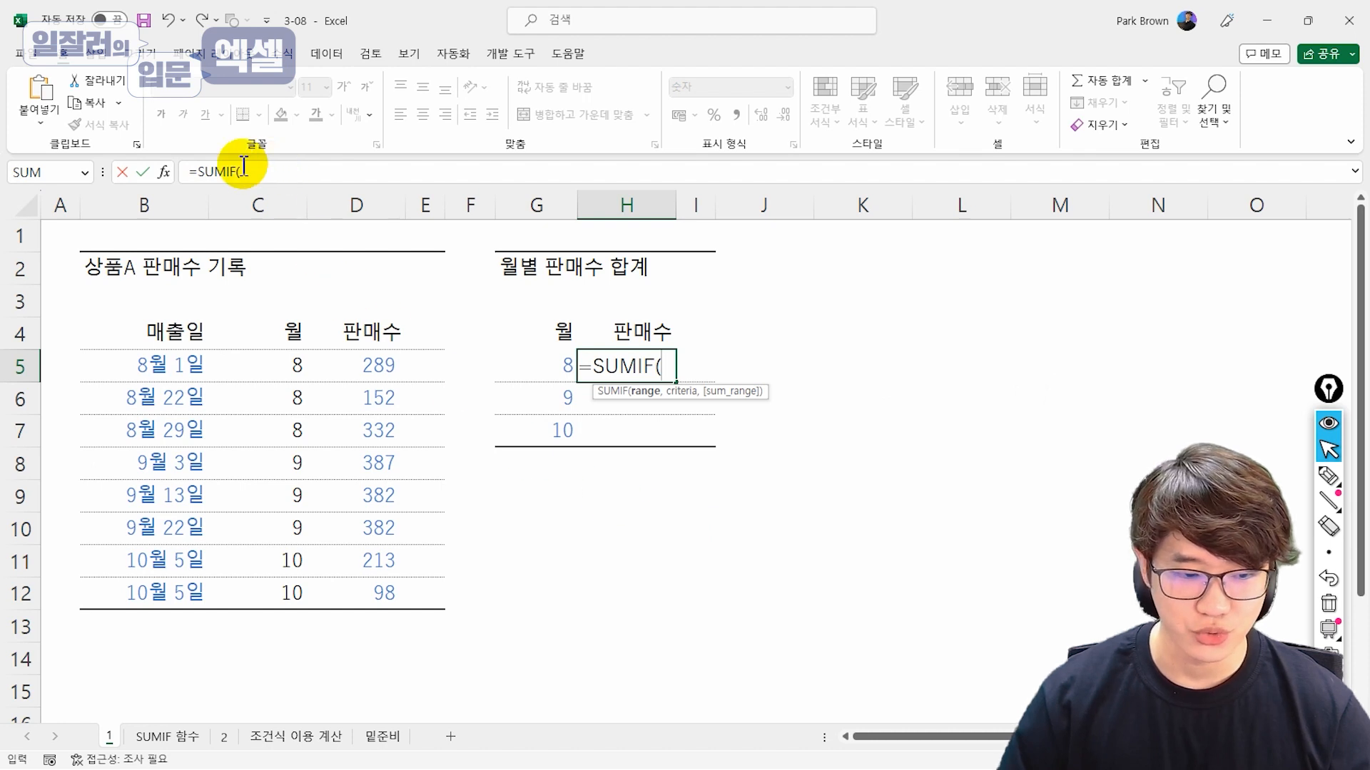
click(163, 174)
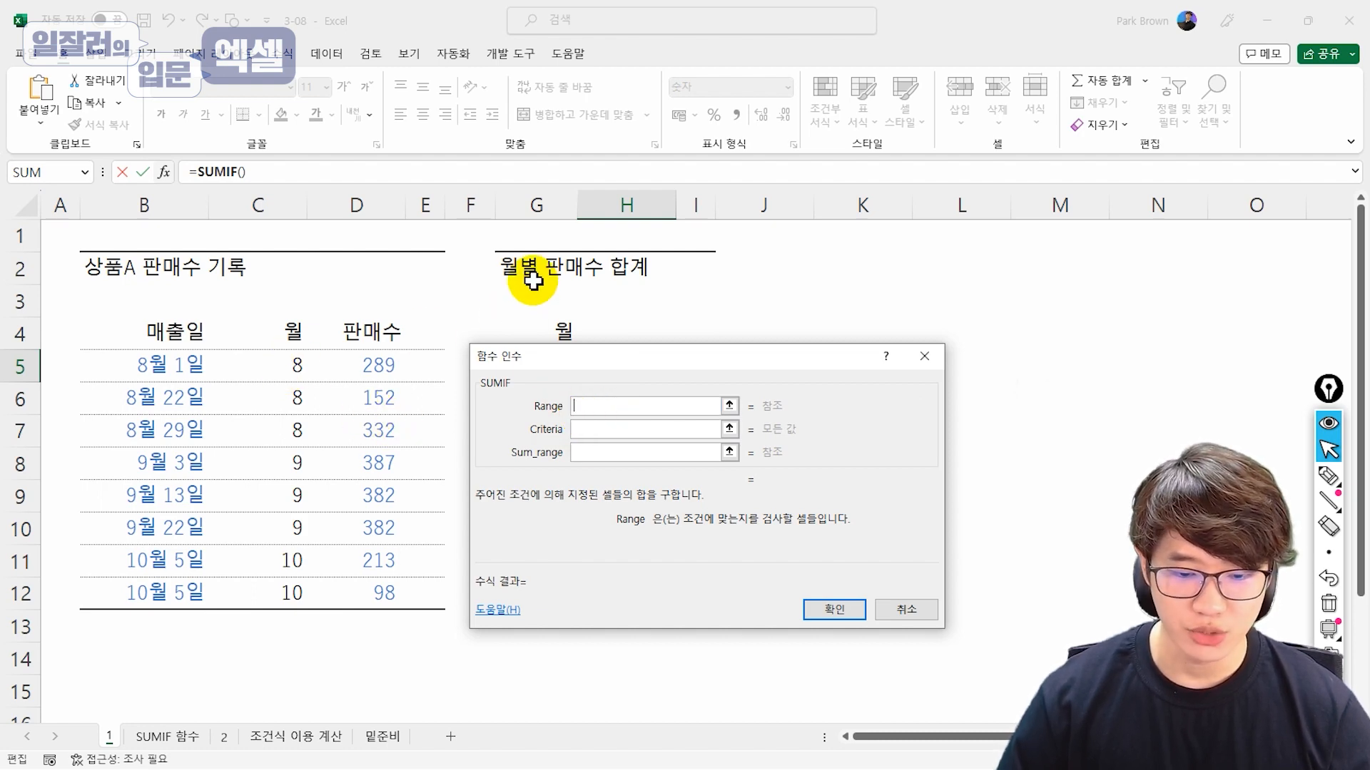
drag(288, 362, 286, 583)
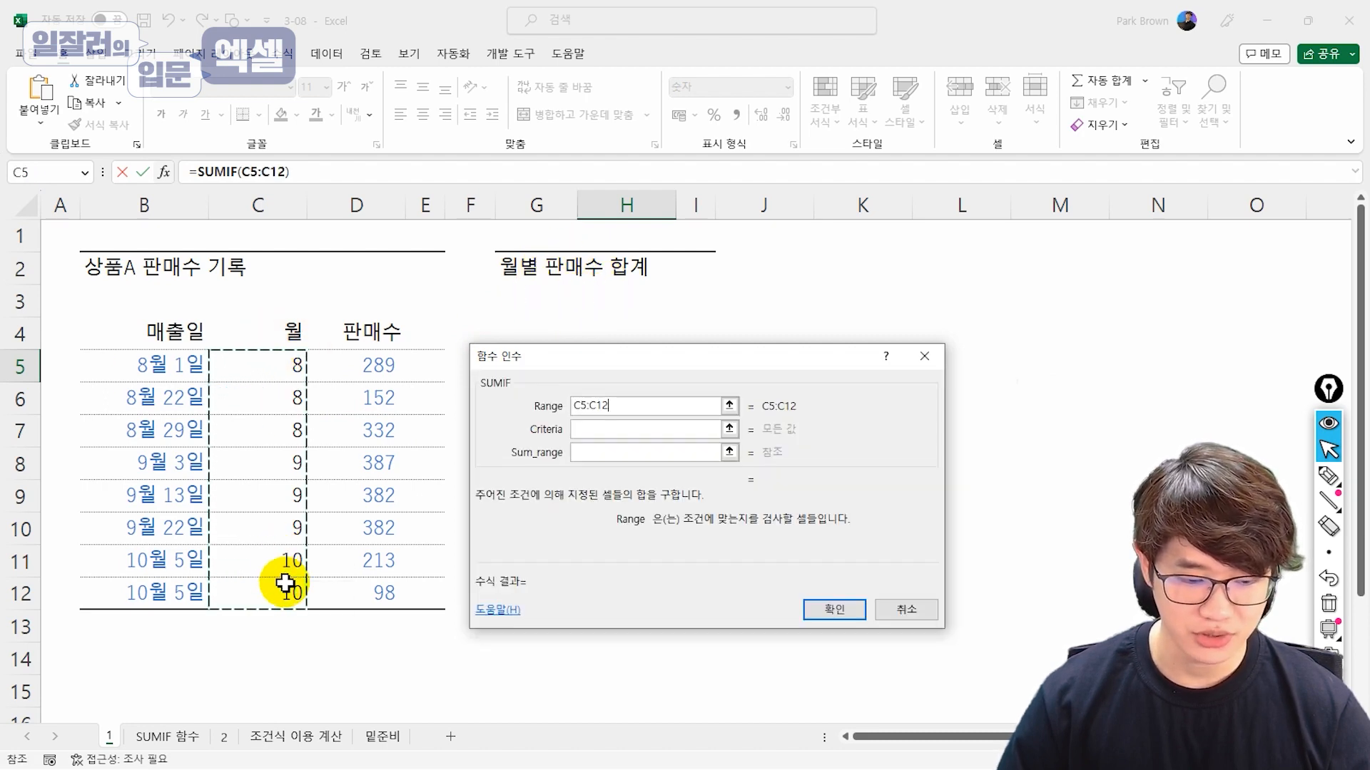
- Set month cell G5 as the SUMIF criteria and the sales cells D5:D12 as the sum range
click(645, 430)
drag(679, 357, 873, 235)
click(481, 358)
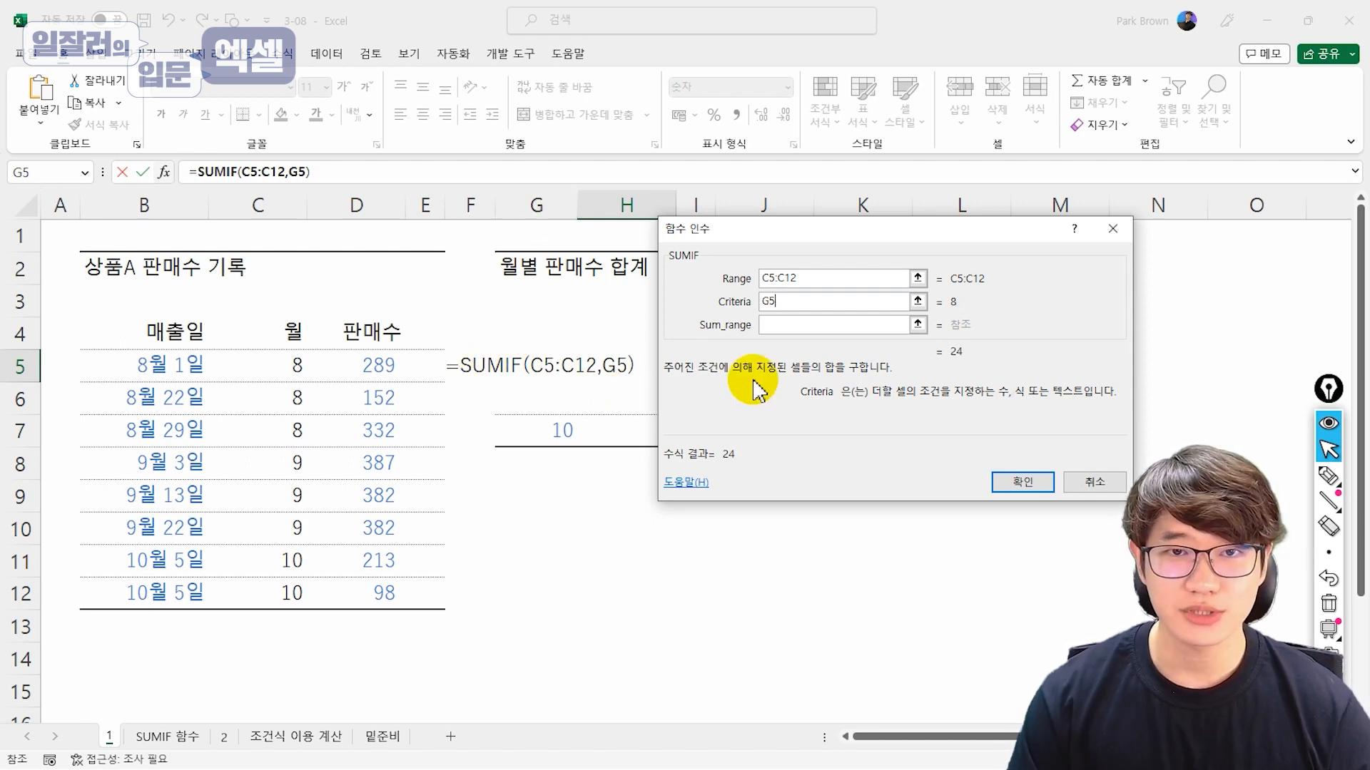
click(831, 301)
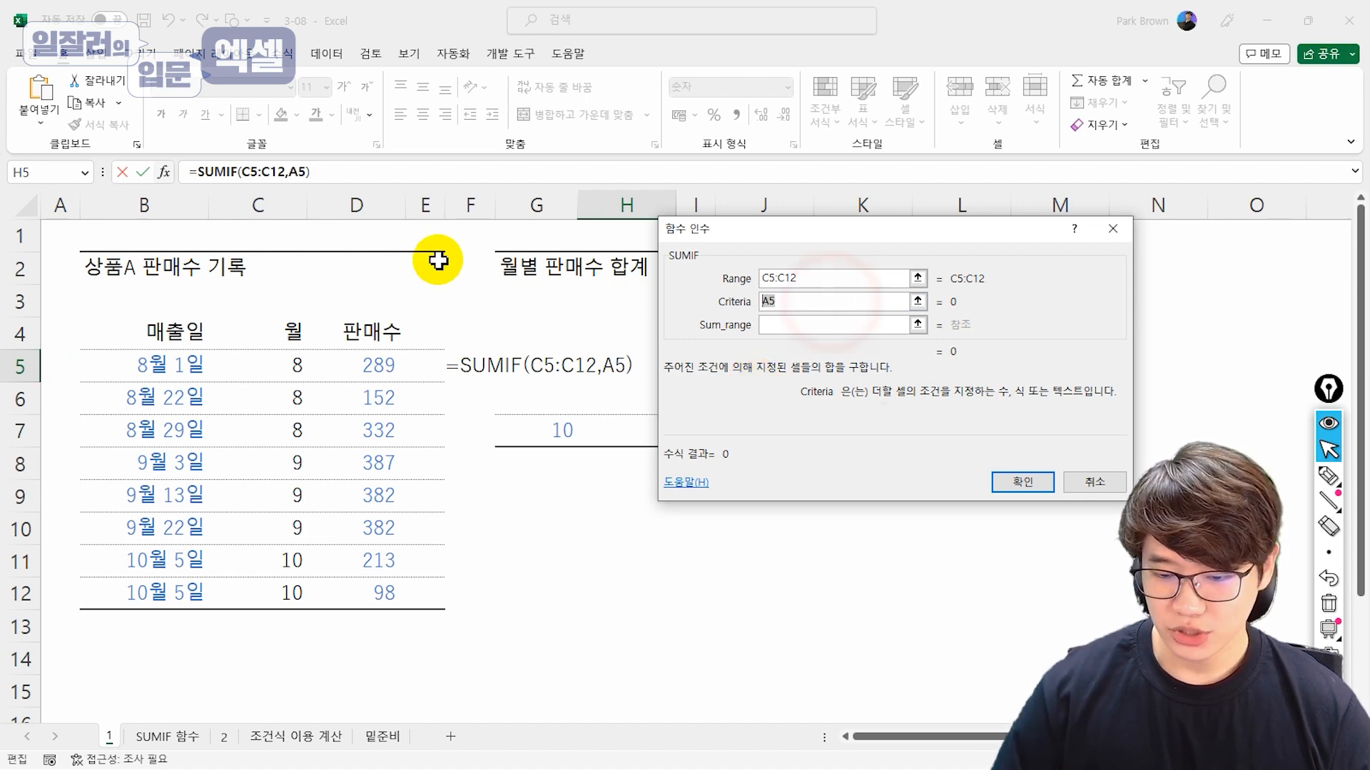
double_click(858, 301)
key(BackSpace)
click(526, 326)
key(Down)
click(803, 326)
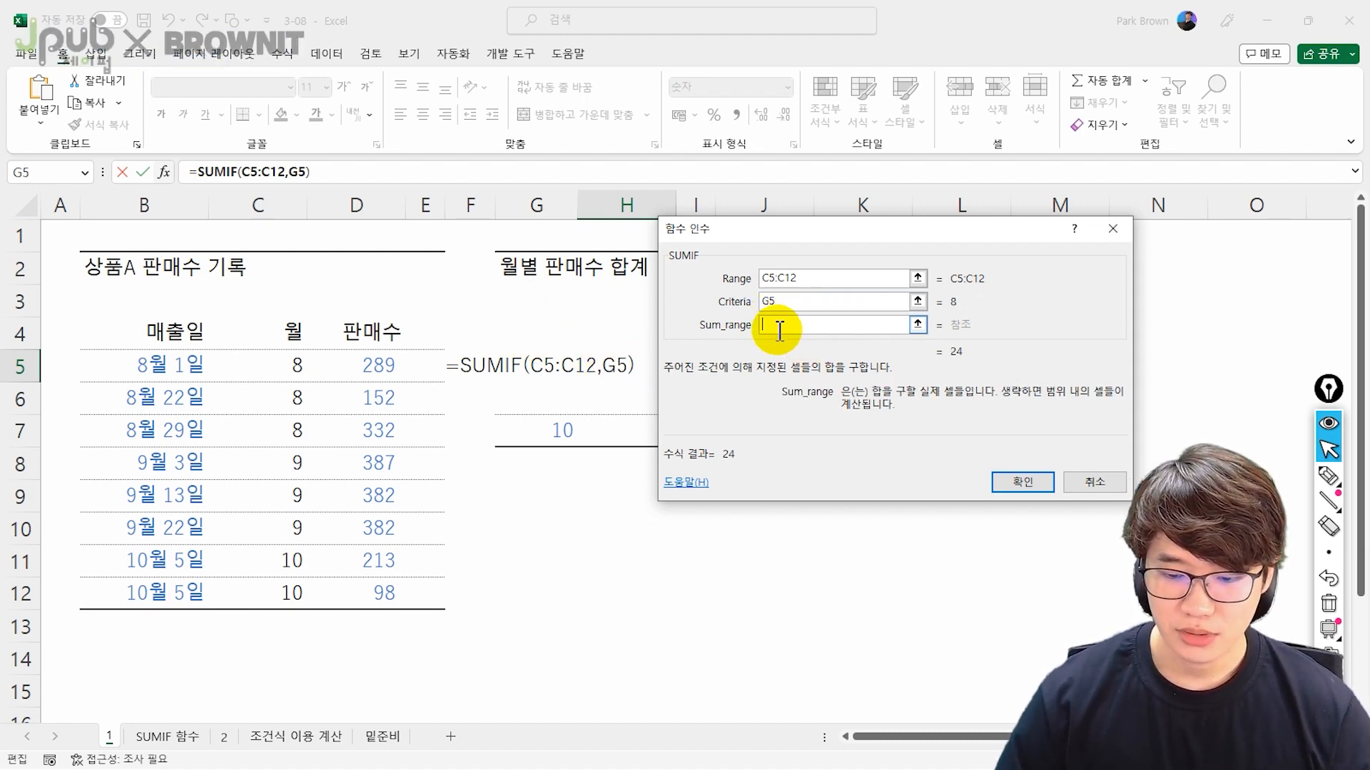
drag(364, 363, 373, 586)
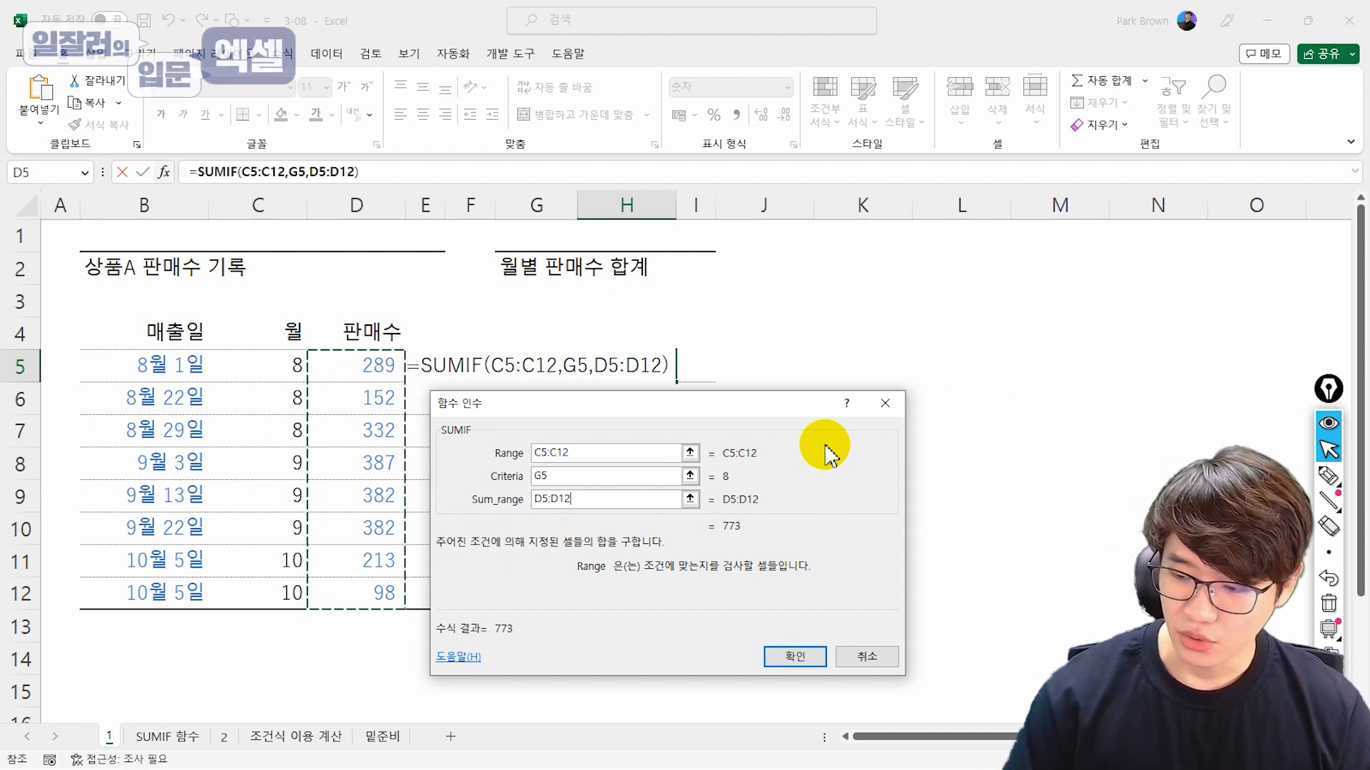
- Annotate the SUMIF arguments with the pen, outline month range C5:C12 and tick its rows for month 8
click(1329, 476)
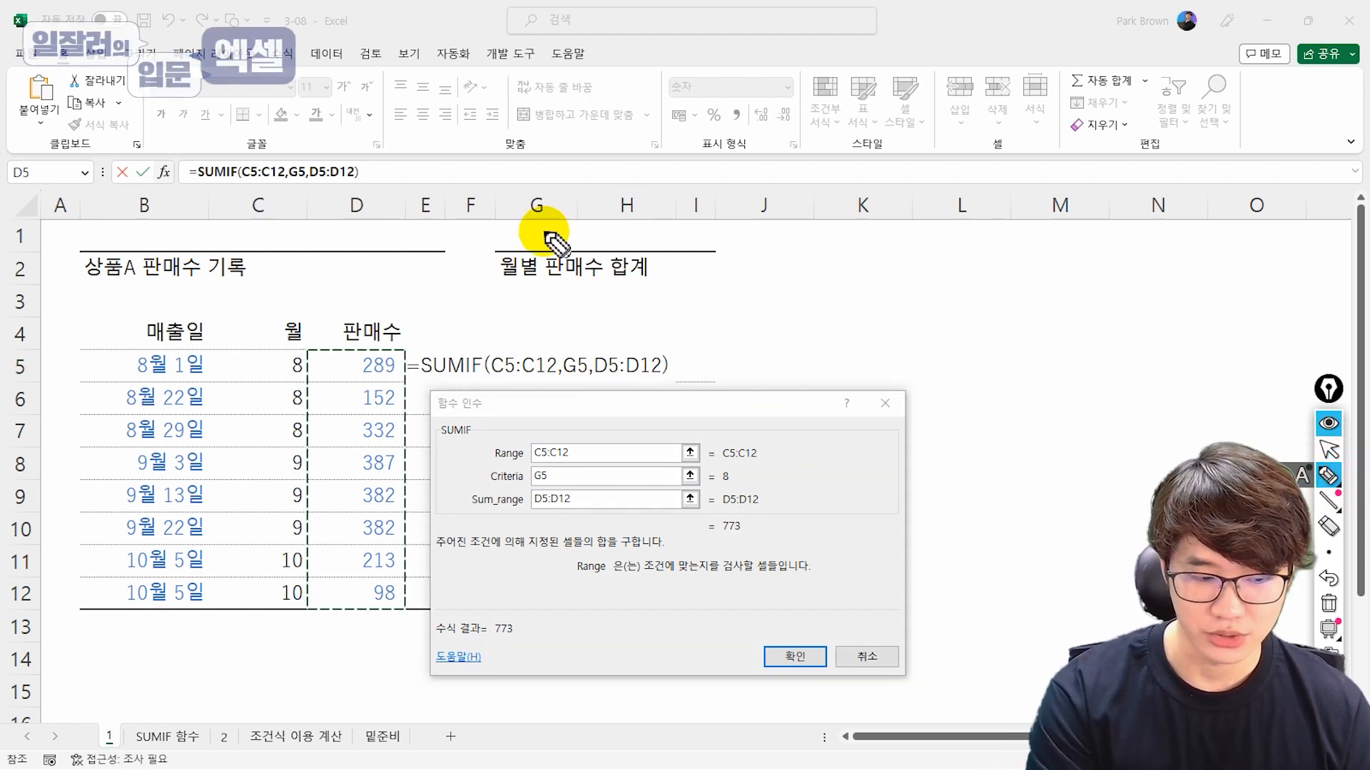
drag(533, 362, 526, 355)
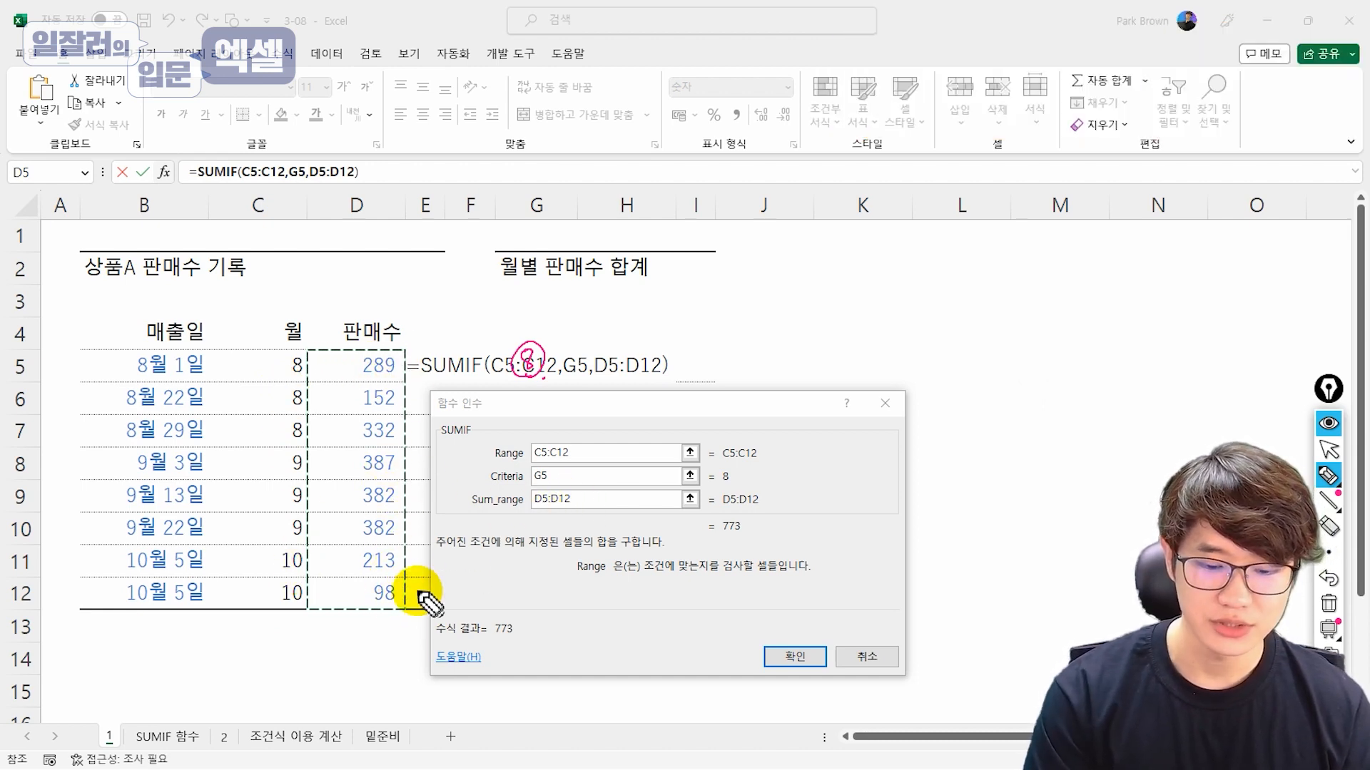
drag(478, 447, 492, 443)
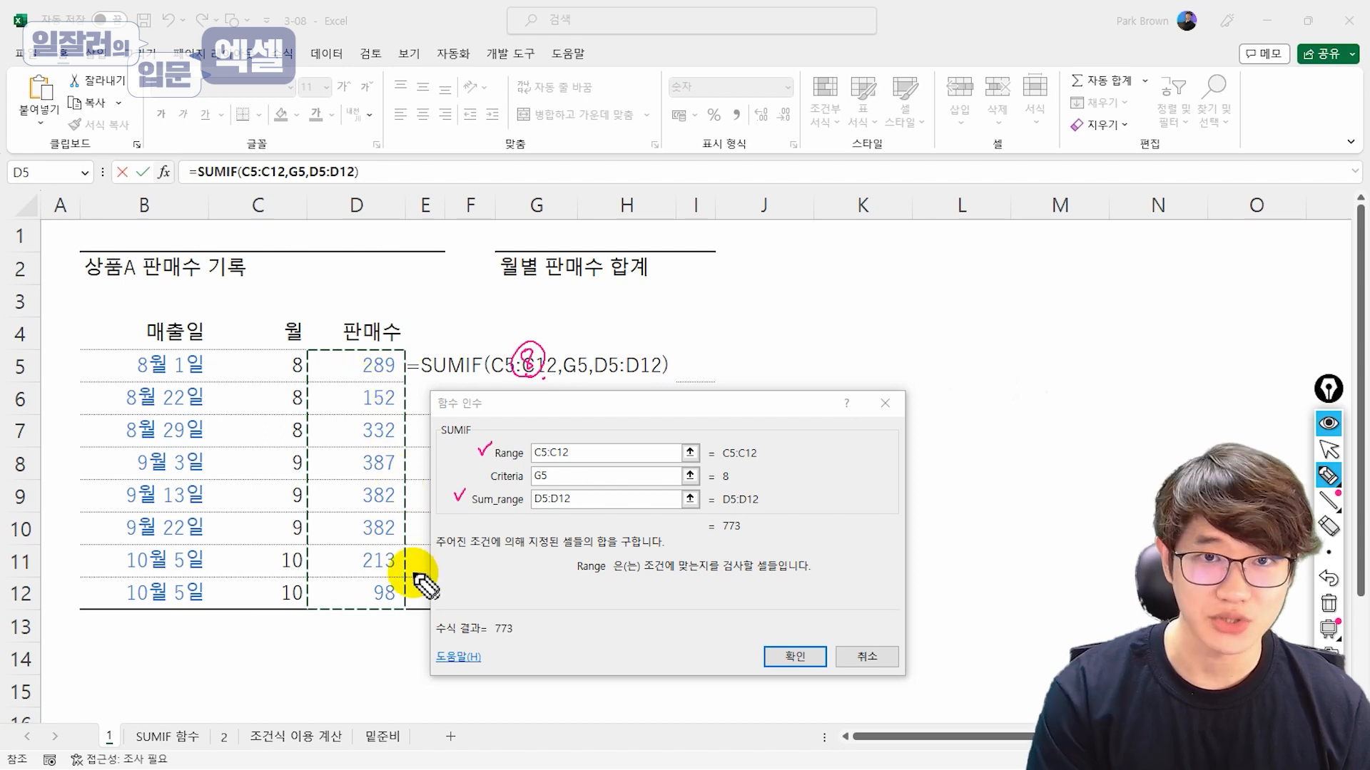
mouse_move(232, 364)
mouse_down()
mouse_move(238, 584)
mouse_move(229, 357)
mouse_move(306, 361)
mouse_move(327, 622)
mouse_move(223, 607)
mouse_up()
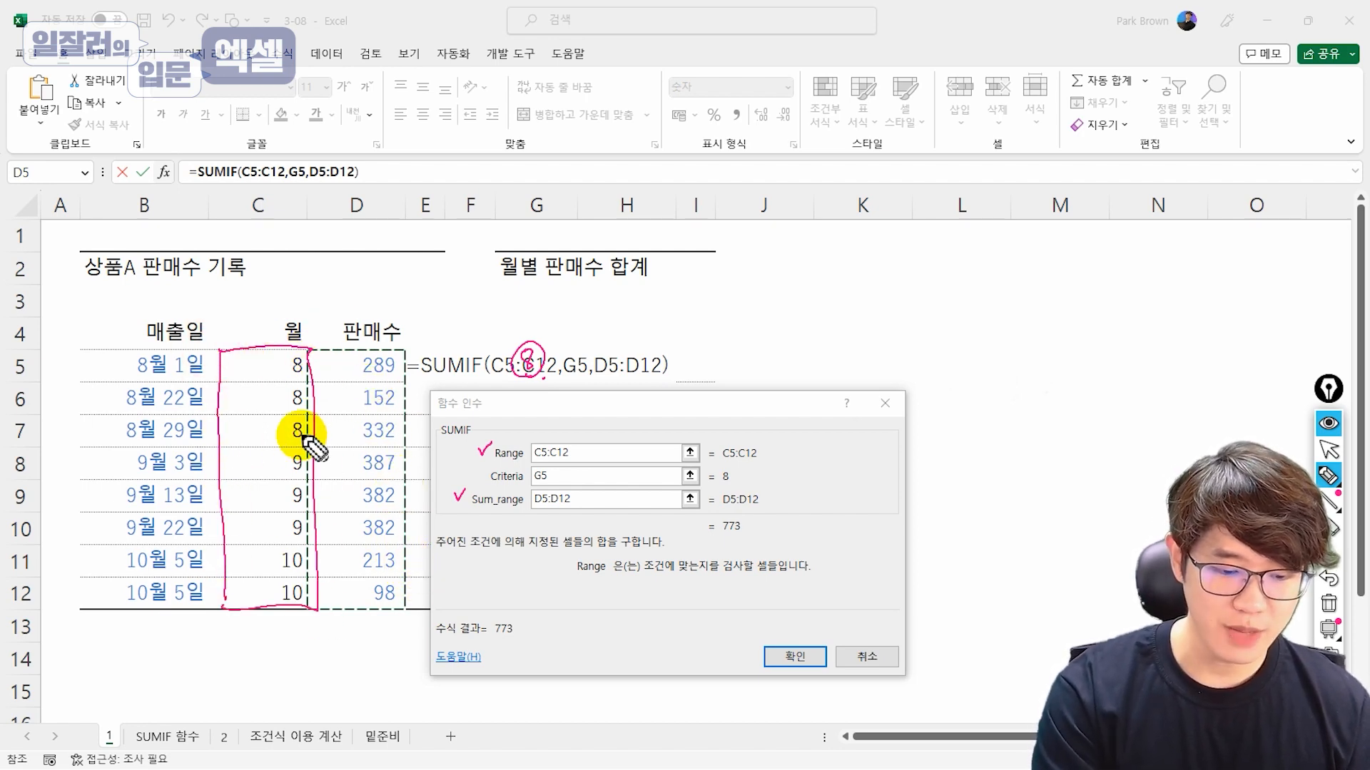
mouse_move(261, 366)
mouse_down()
mouse_move(274, 356)
mouse_move(272, 391)
mouse_up()
drag(260, 419, 275, 416)
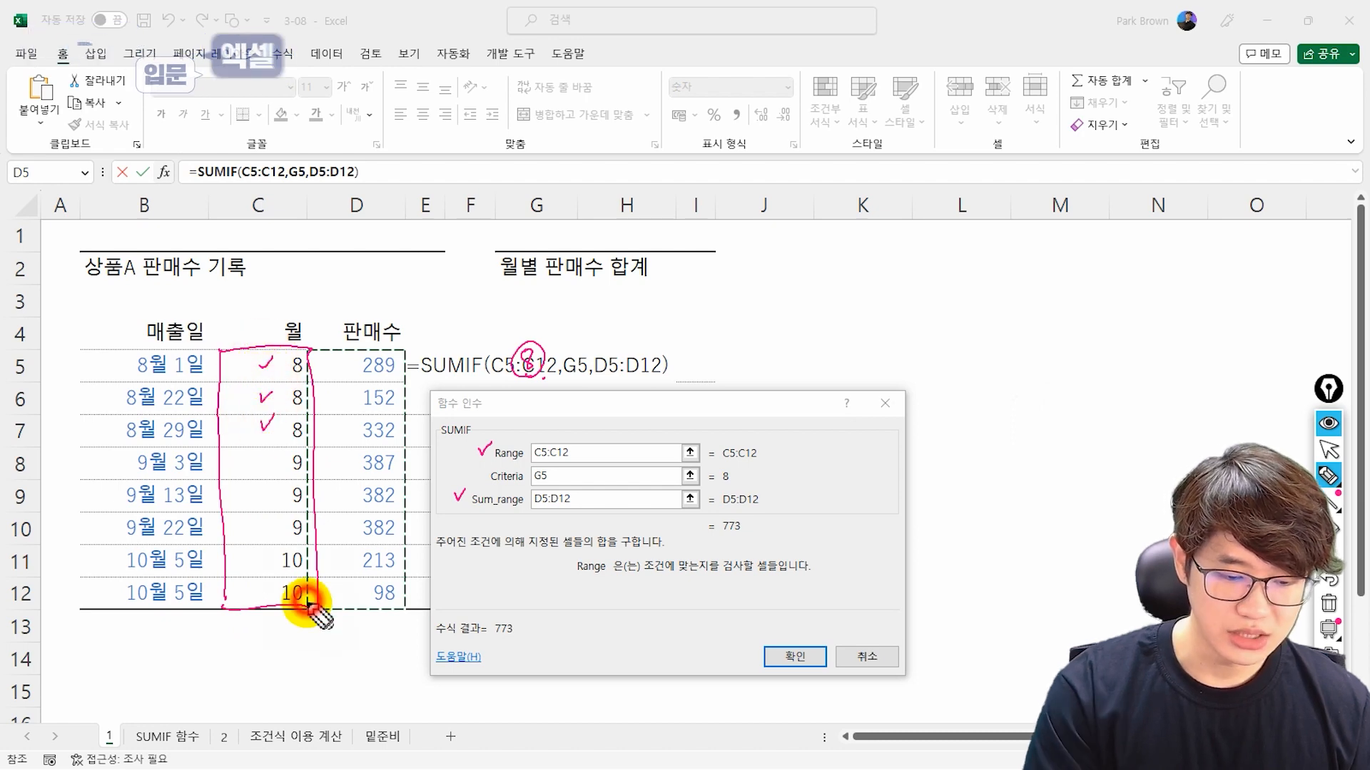
- Outline sum range D5:D12, link the month 8 rows to their sales figures, and clear all annotations
mouse_move(307, 349)
mouse_down()
mouse_move(356, 351)
mouse_move(416, 418)
mouse_move(418, 599)
mouse_move(309, 611)
mouse_up()
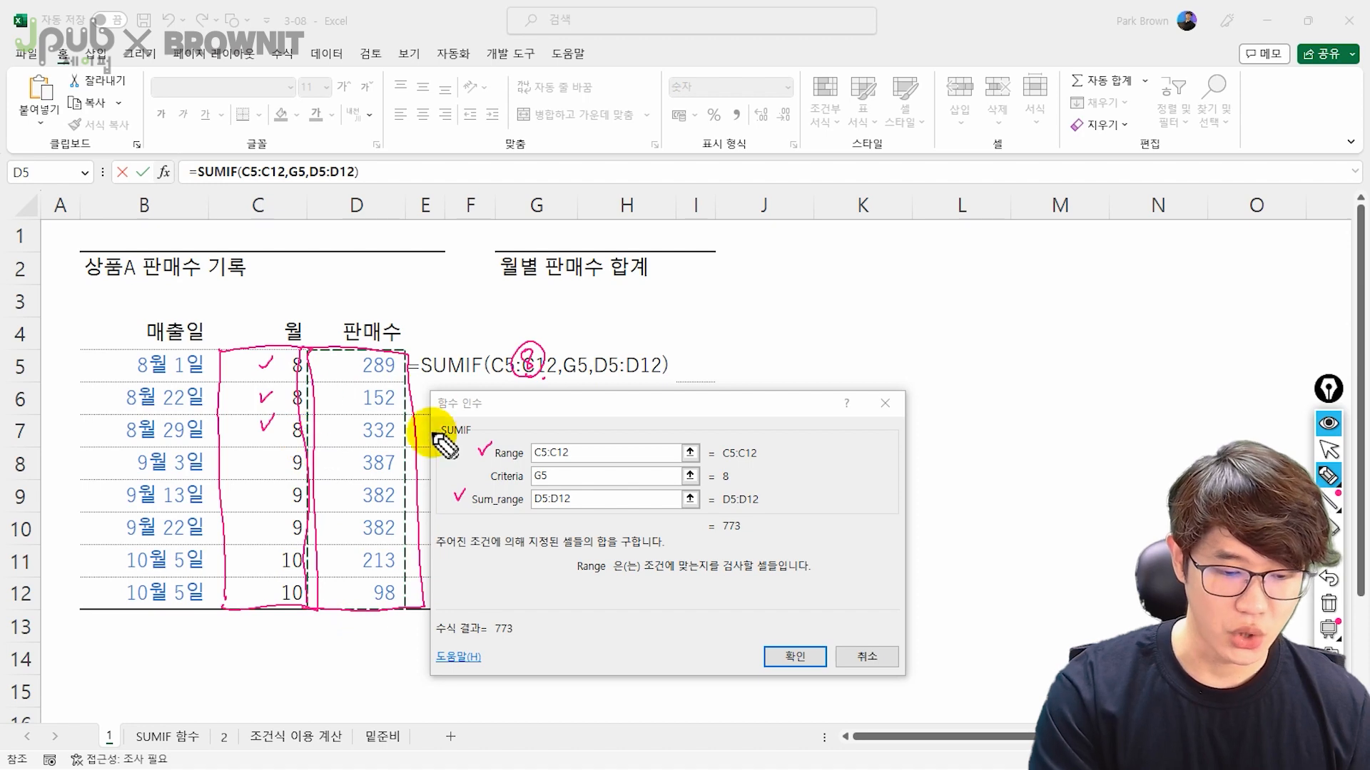
mouse_move(269, 351)
mouse_down()
mouse_move(260, 367)
mouse_move(334, 365)
mouse_up()
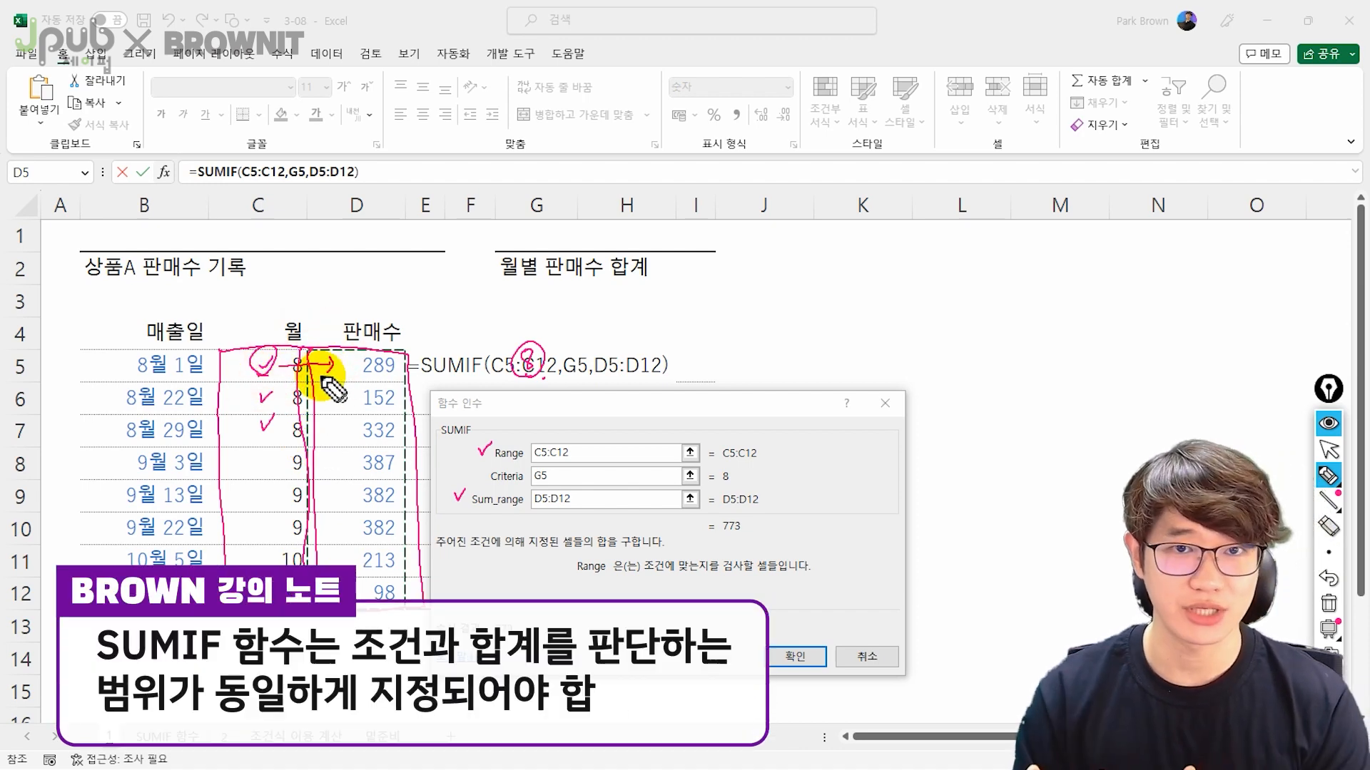
mouse_move(282, 398)
mouse_down()
mouse_move(321, 396)
mouse_move(314, 431)
mouse_up()
drag(378, 354, 371, 444)
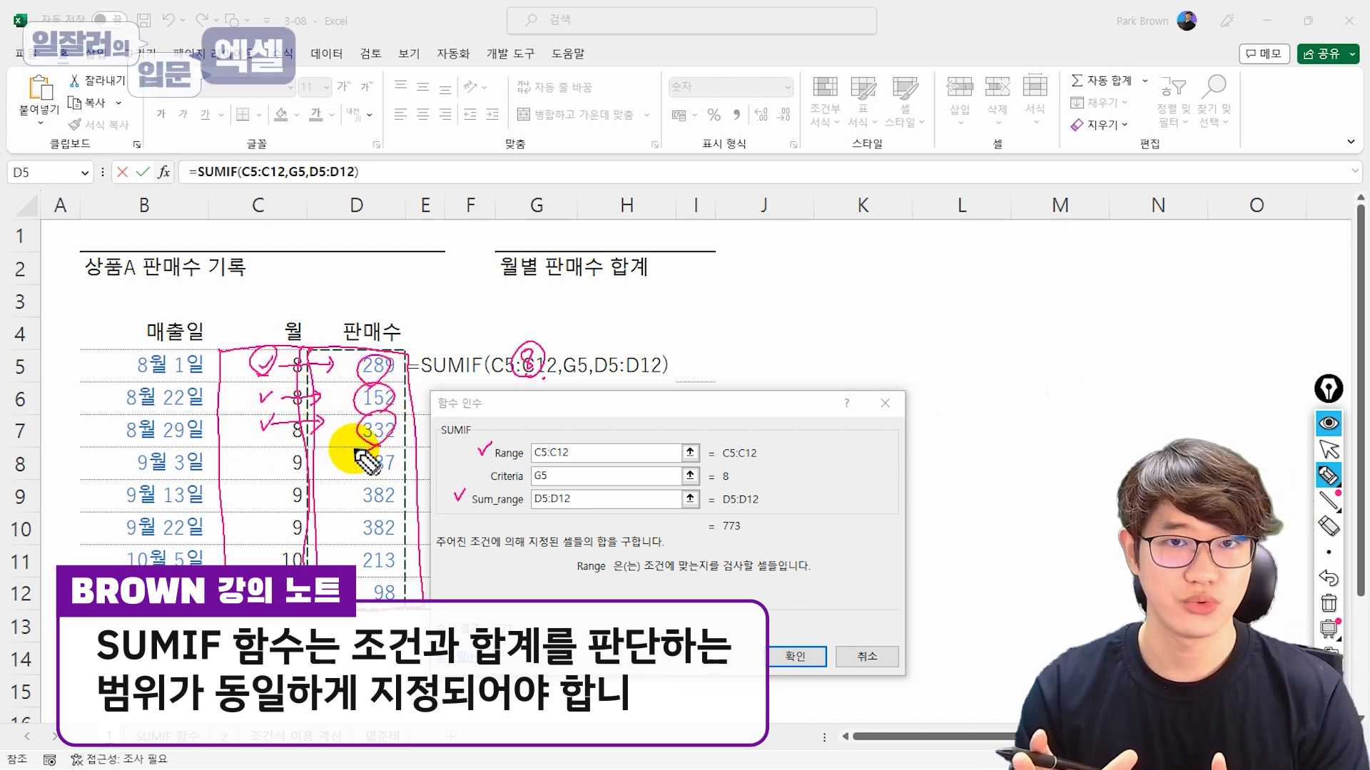
key(ctrl+shift+7)
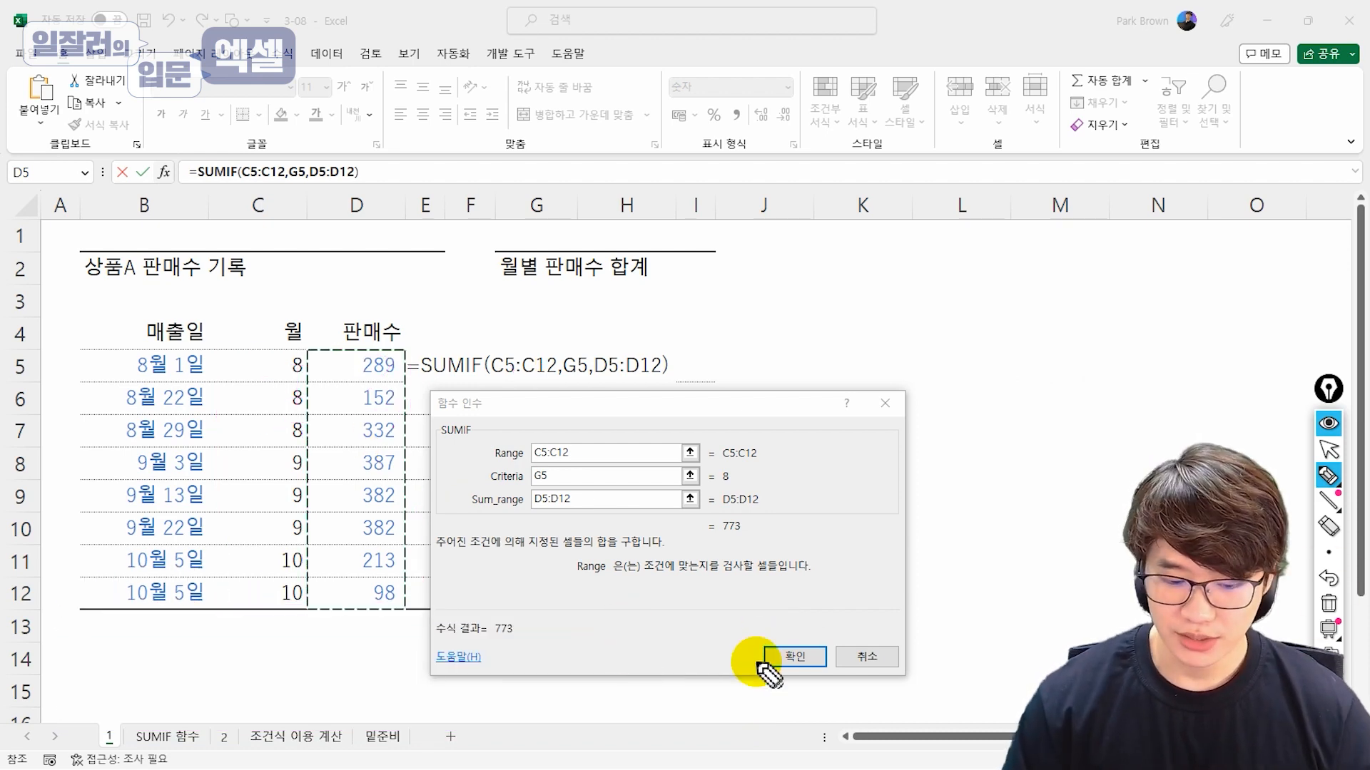
- Complete the SUMIF formula in H5 and make its ranges absolute as $C$5:$C$12 and $D$5:$D$12
click(794, 657)
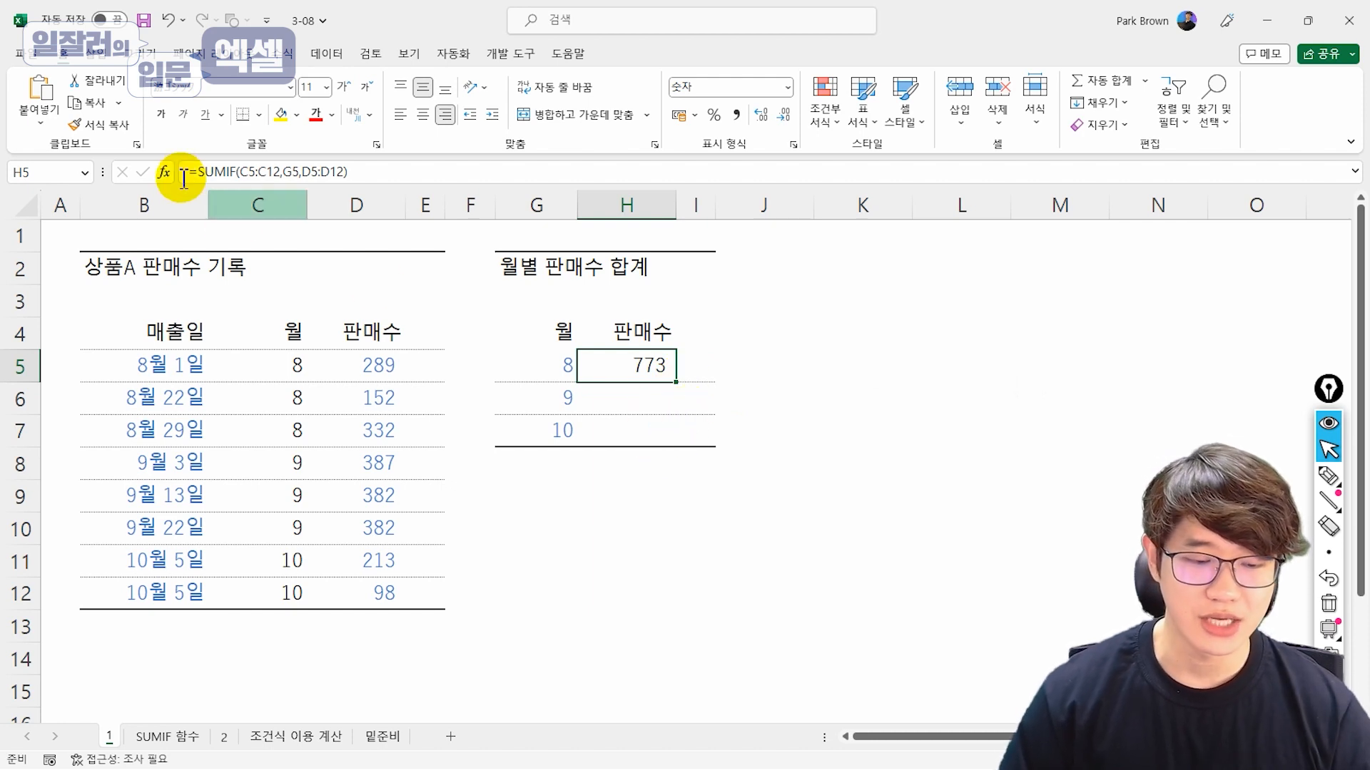
click(245, 173)
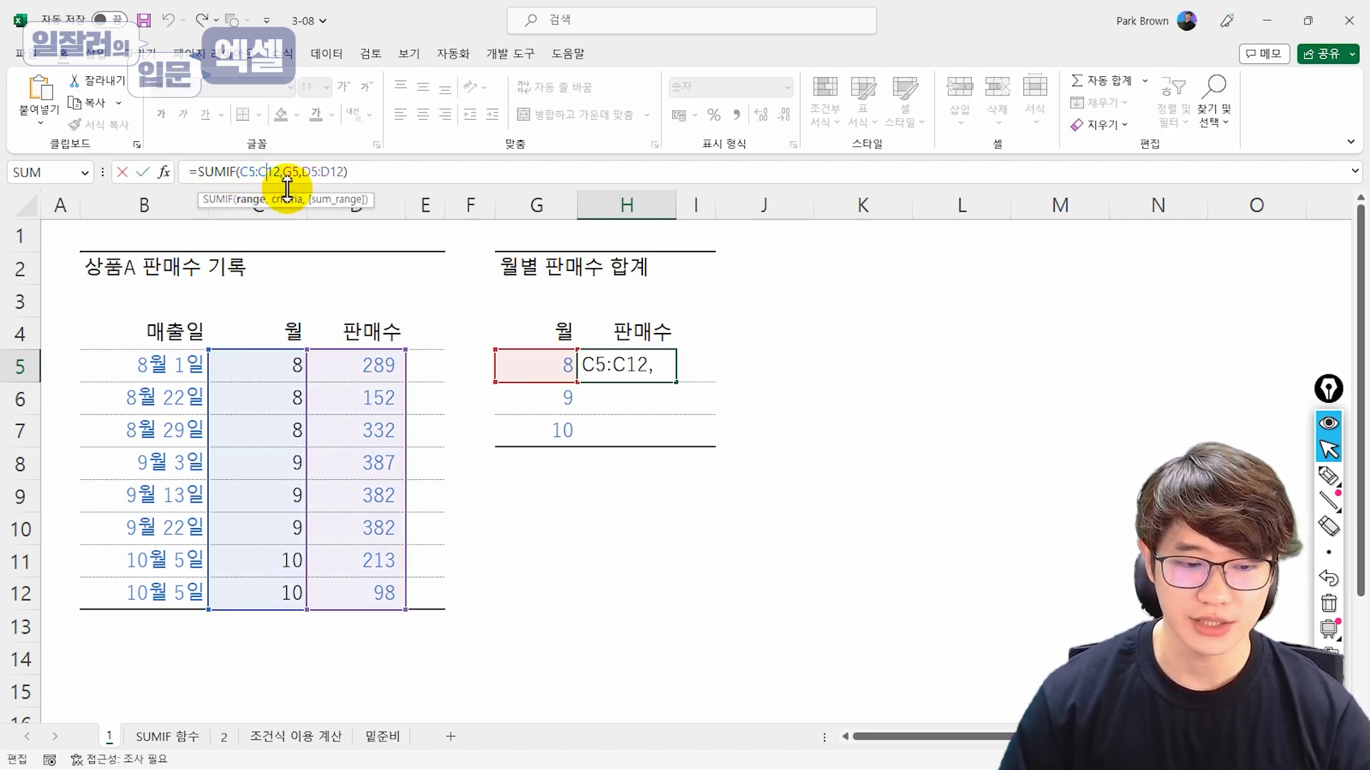
drag(239, 172, 282, 172)
key(F4)
click(355, 172)
key(F4)
key(Return)
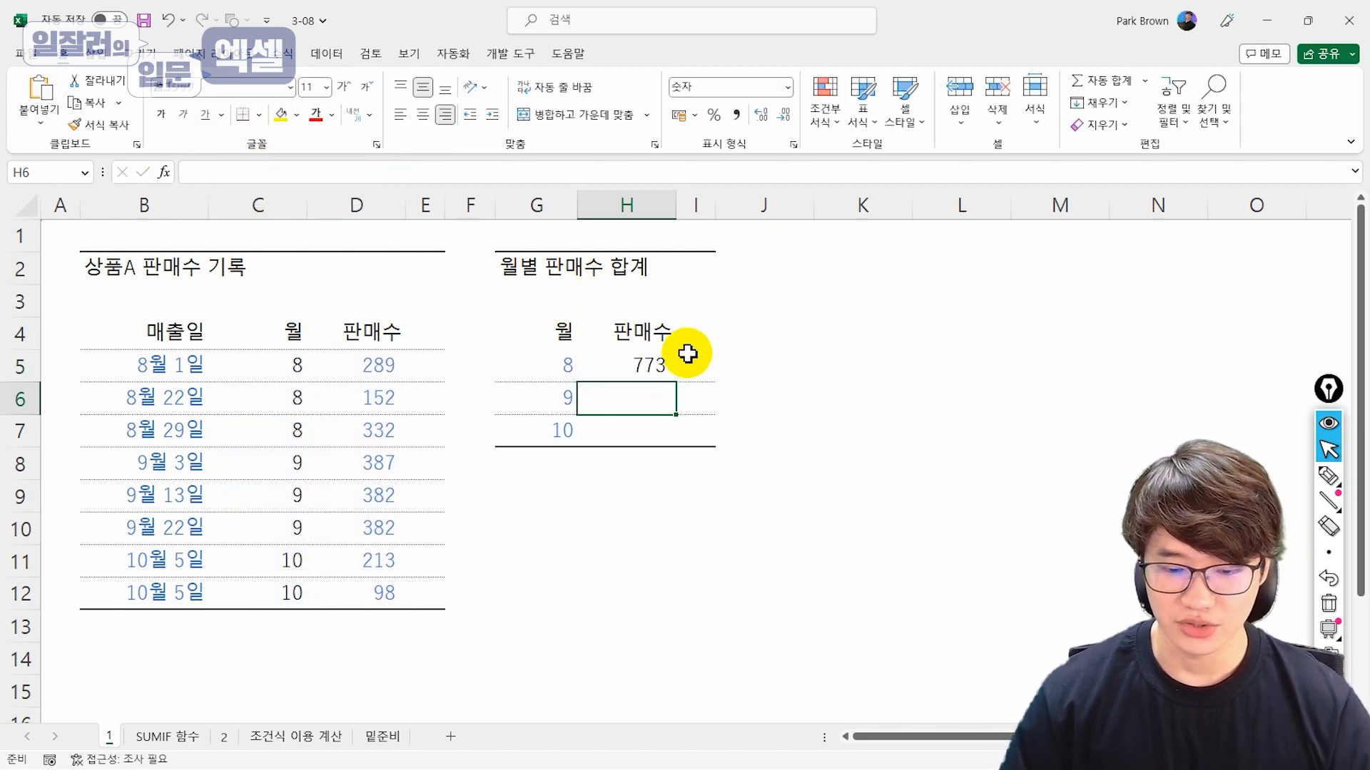
- Copy the SUMIF formula from H5 down to H7 and check the cell references in H6 and H7
click(648, 363)
double_click(672, 384)
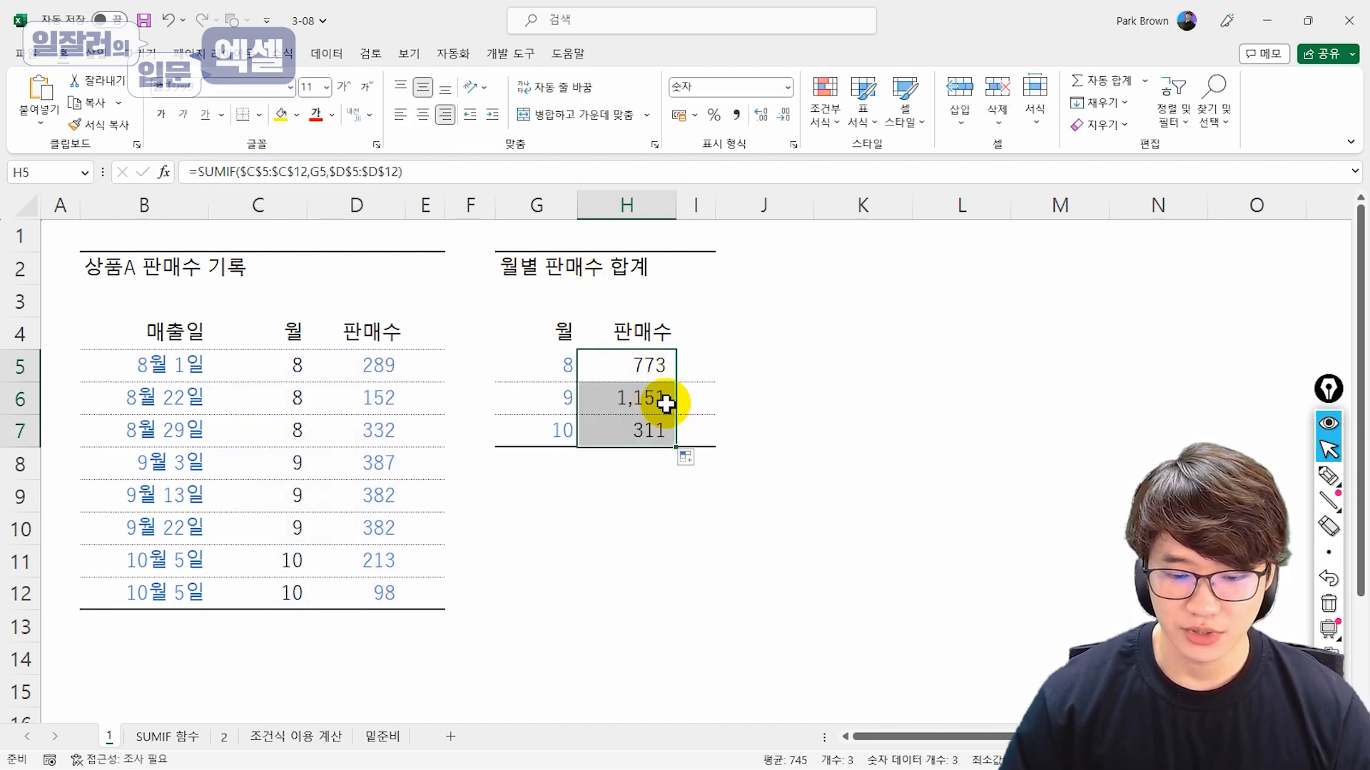
click(657, 401)
click(277, 169)
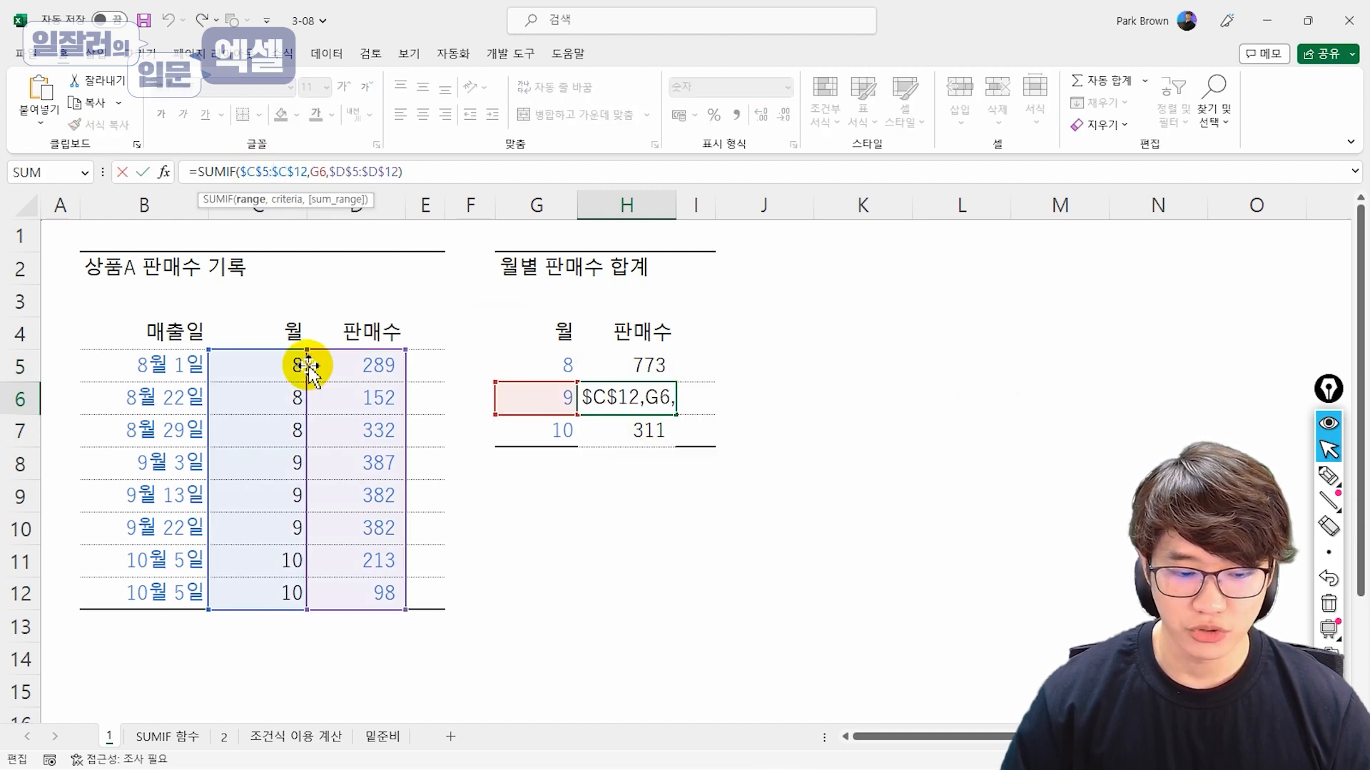
key(Escape)
click(646, 431)
click(330, 172)
key(Escape)
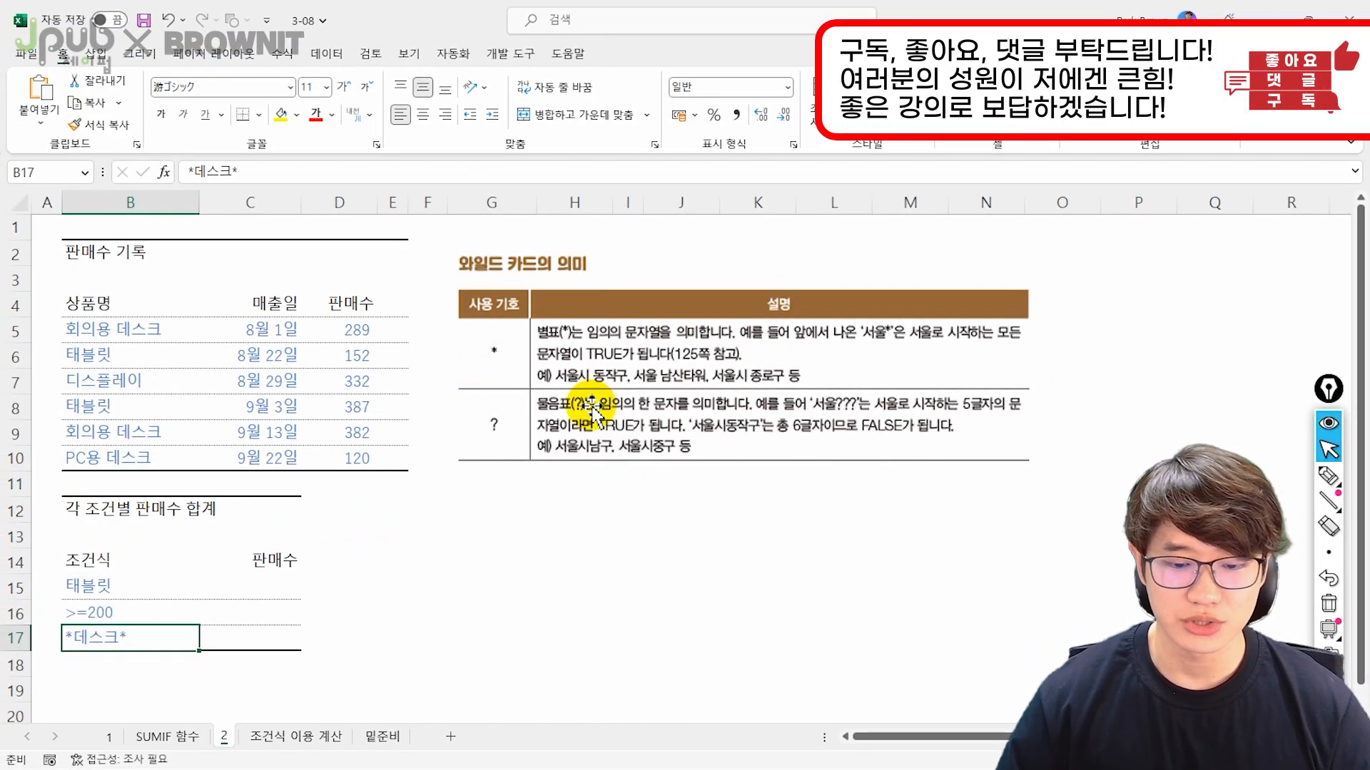
- Look over the criteria cells B15:B17 on sheet 2 and start a SUMIF formula in C15
click(134, 581)
click(145, 633)
click(165, 615)
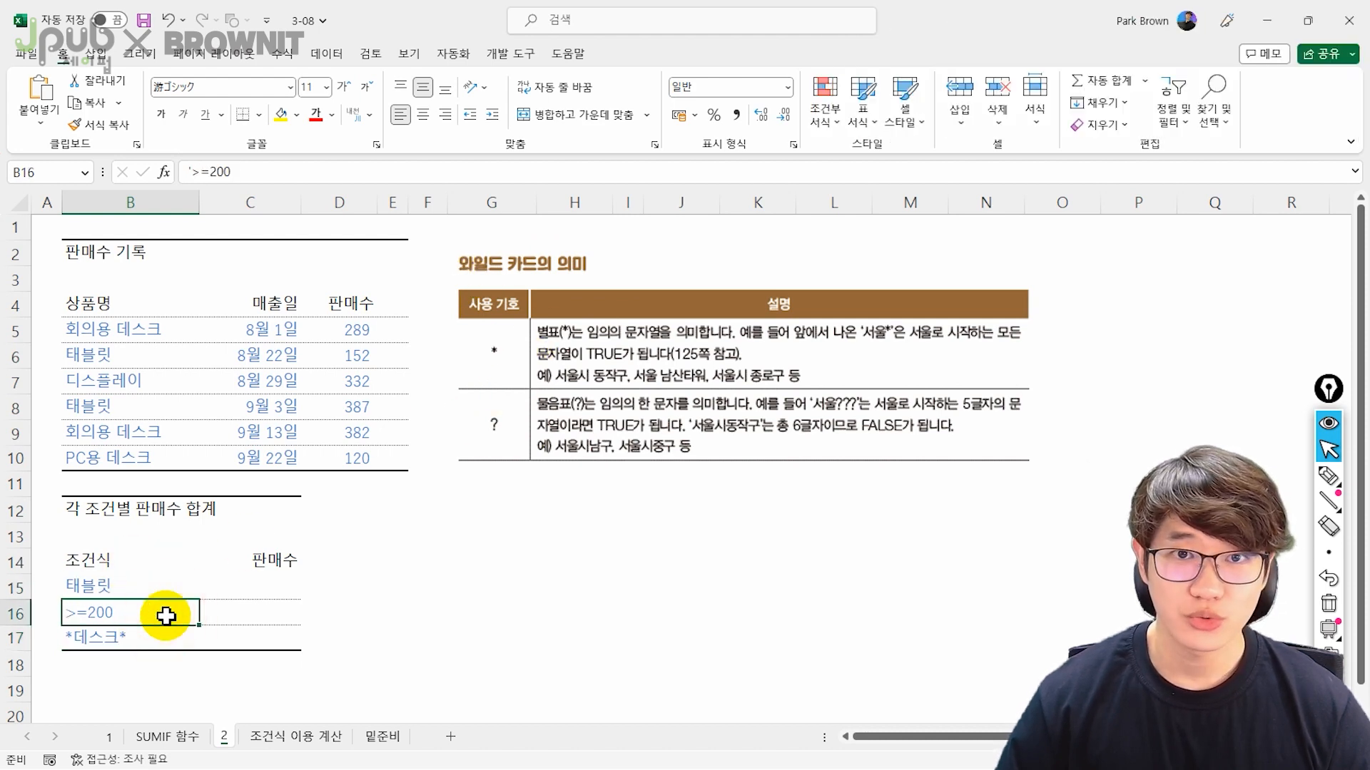
click(268, 580)
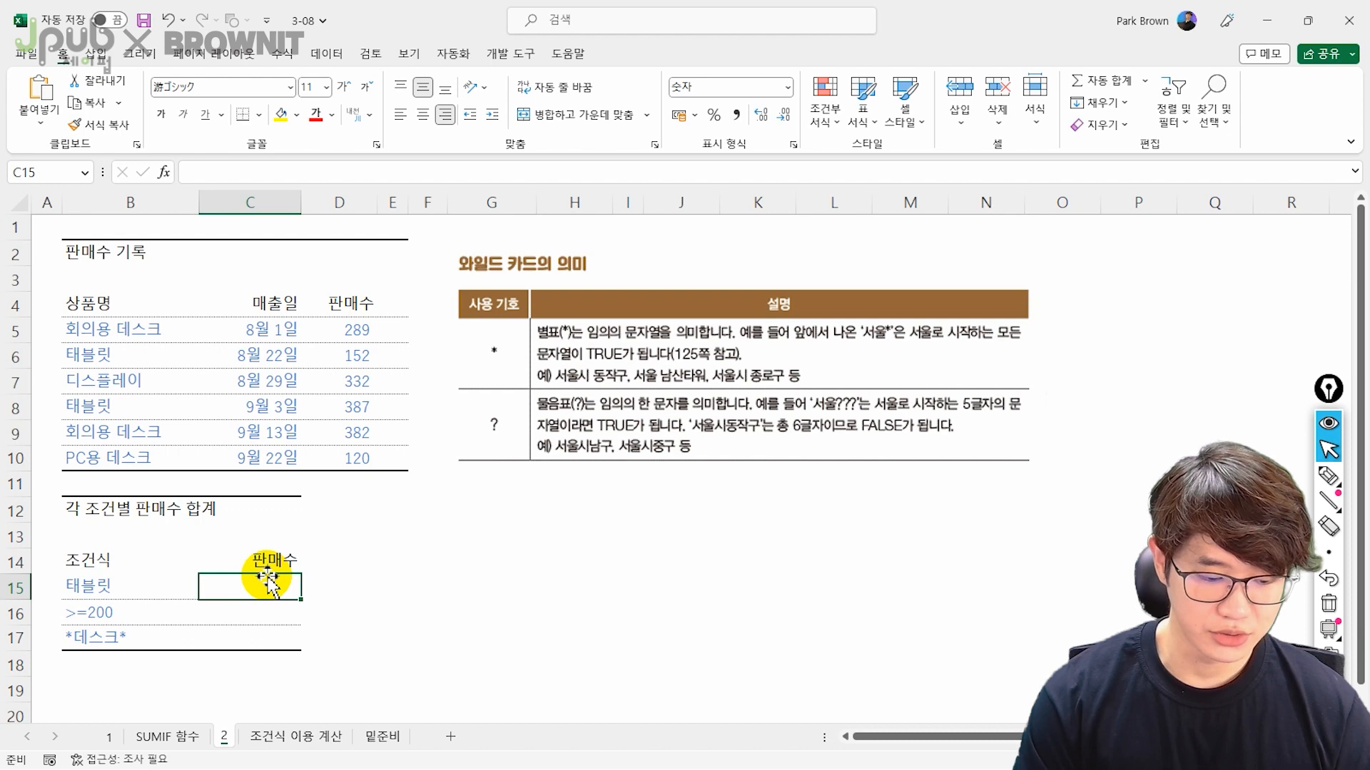
text(=sumif)
key(Tab)
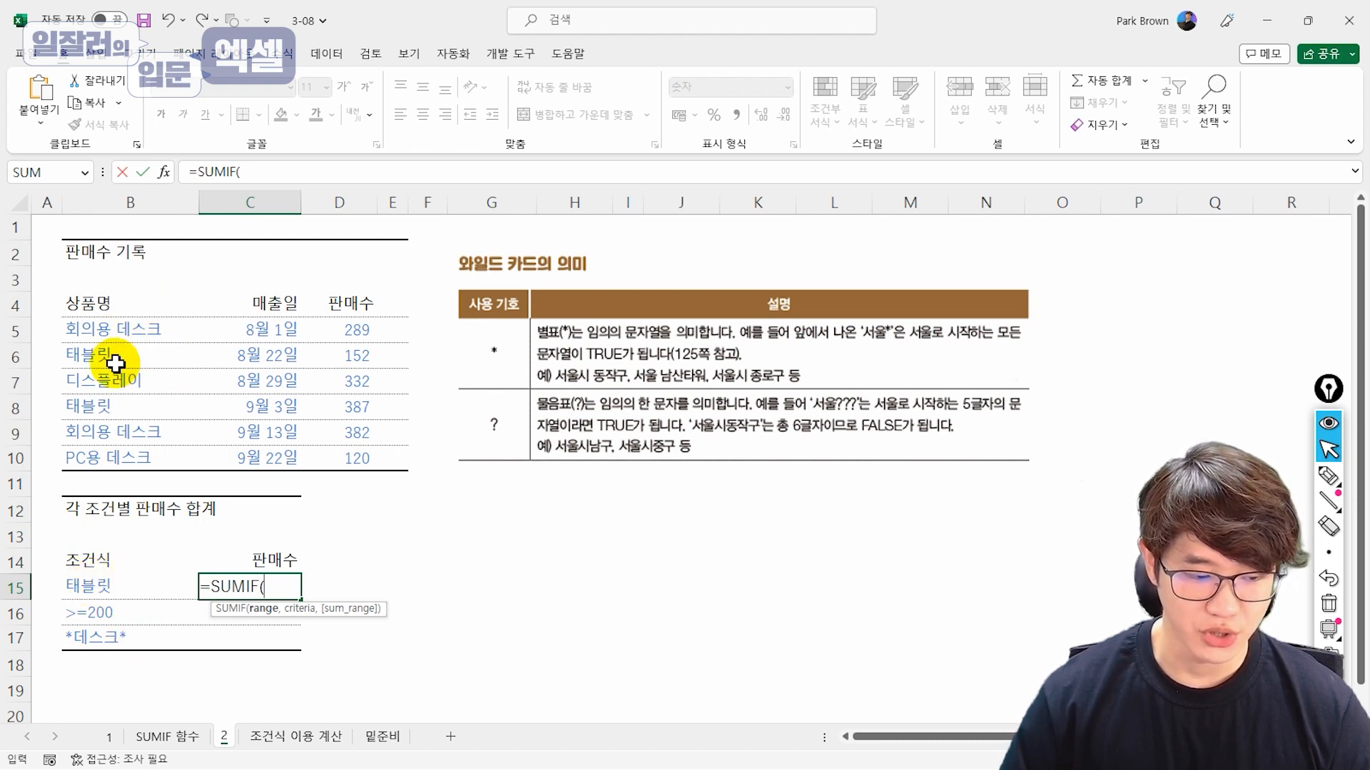
- Complete the C15 formula with product names B5:B10 as range, B15 as criteria and D5:D10 as sum range
drag(140, 327, 145, 453)
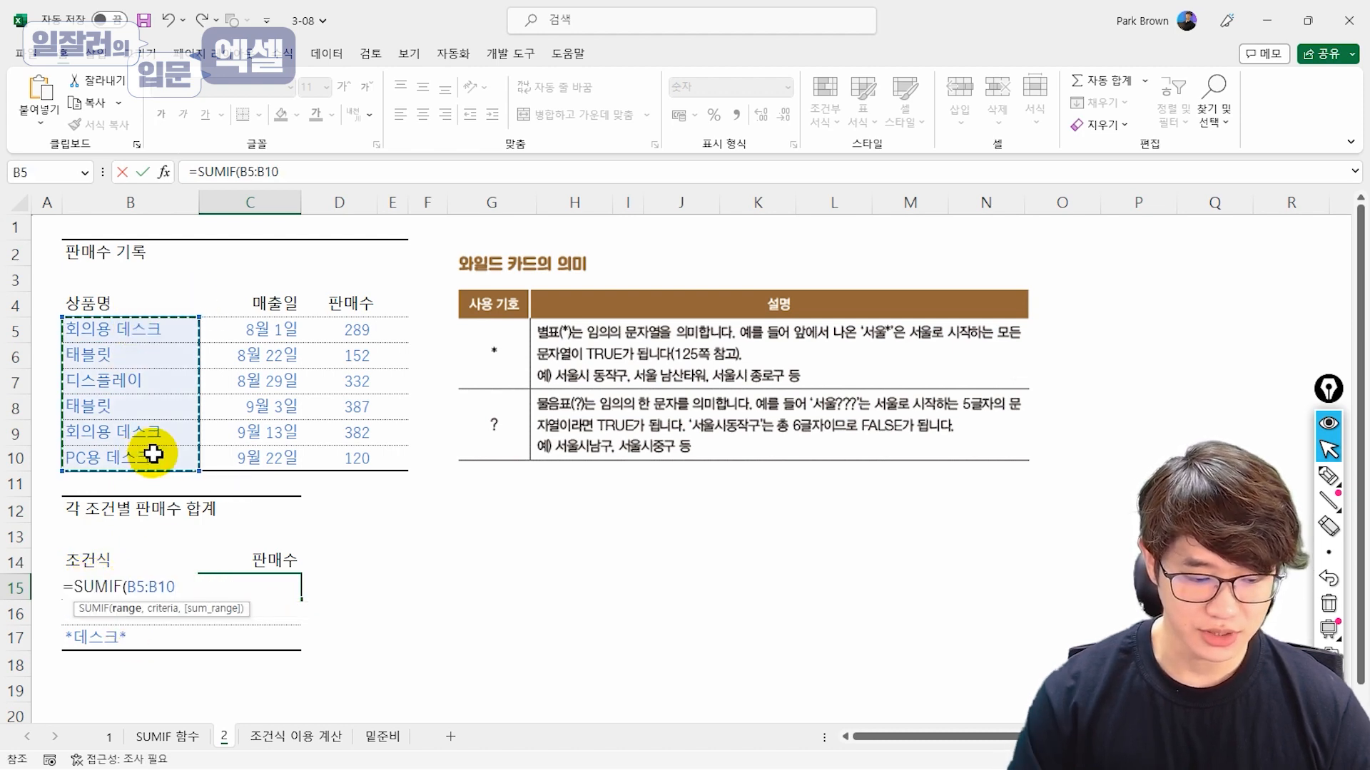
text(,)
click(45, 591)
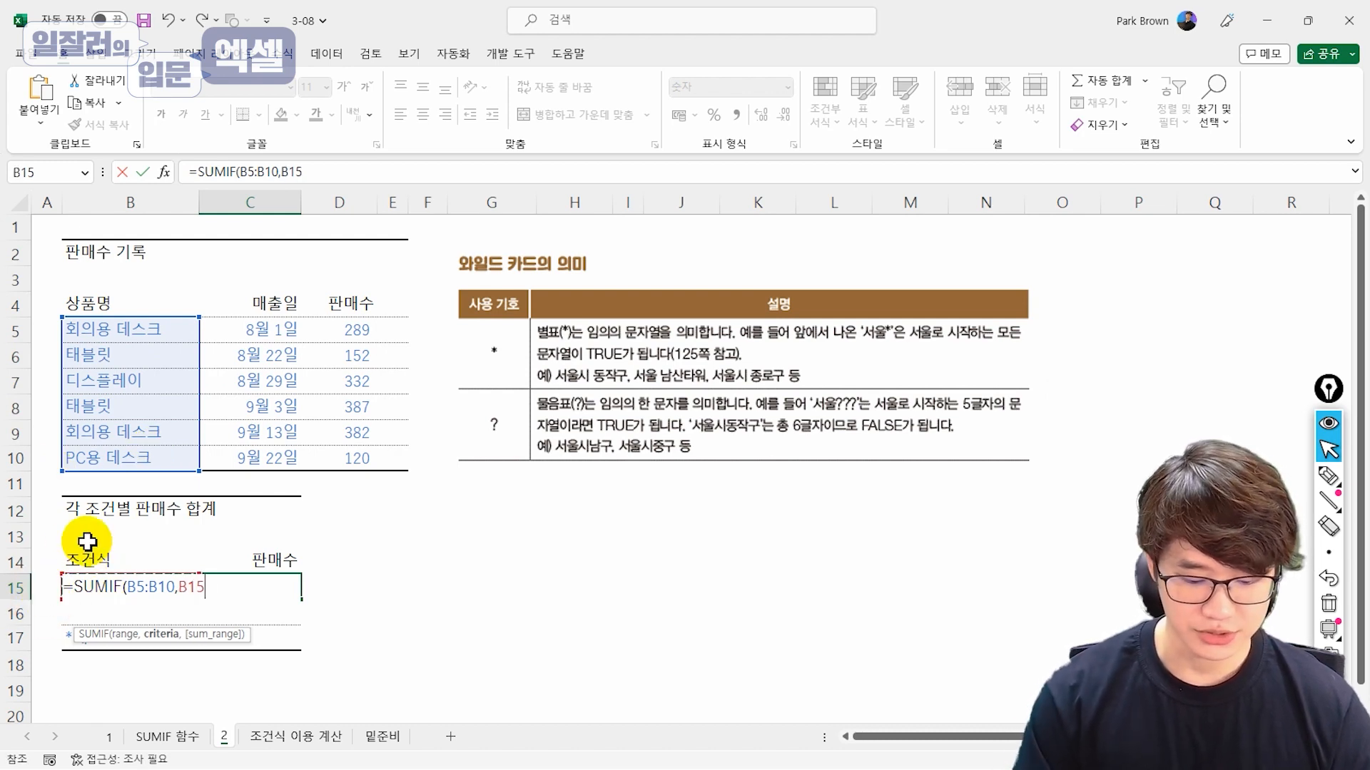
drag(357, 331, 363, 462)
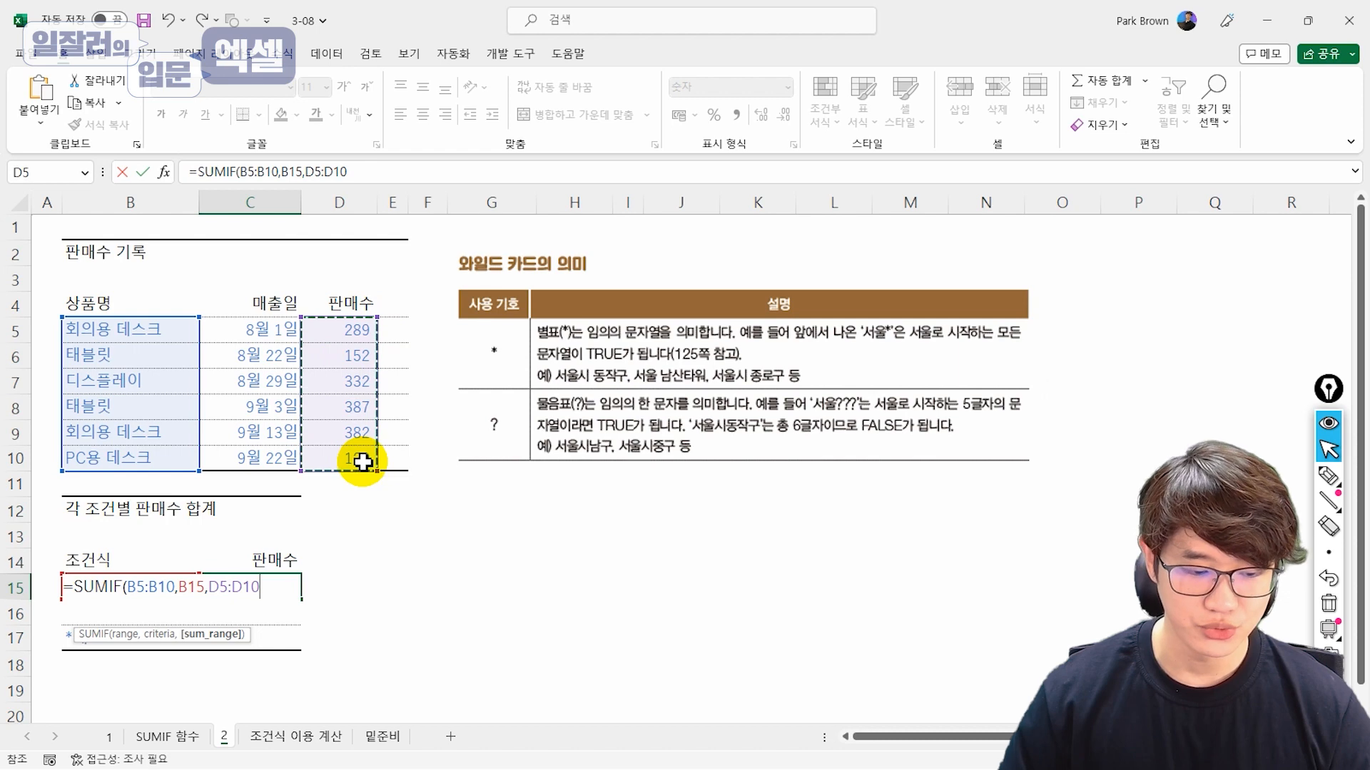
key(Return)
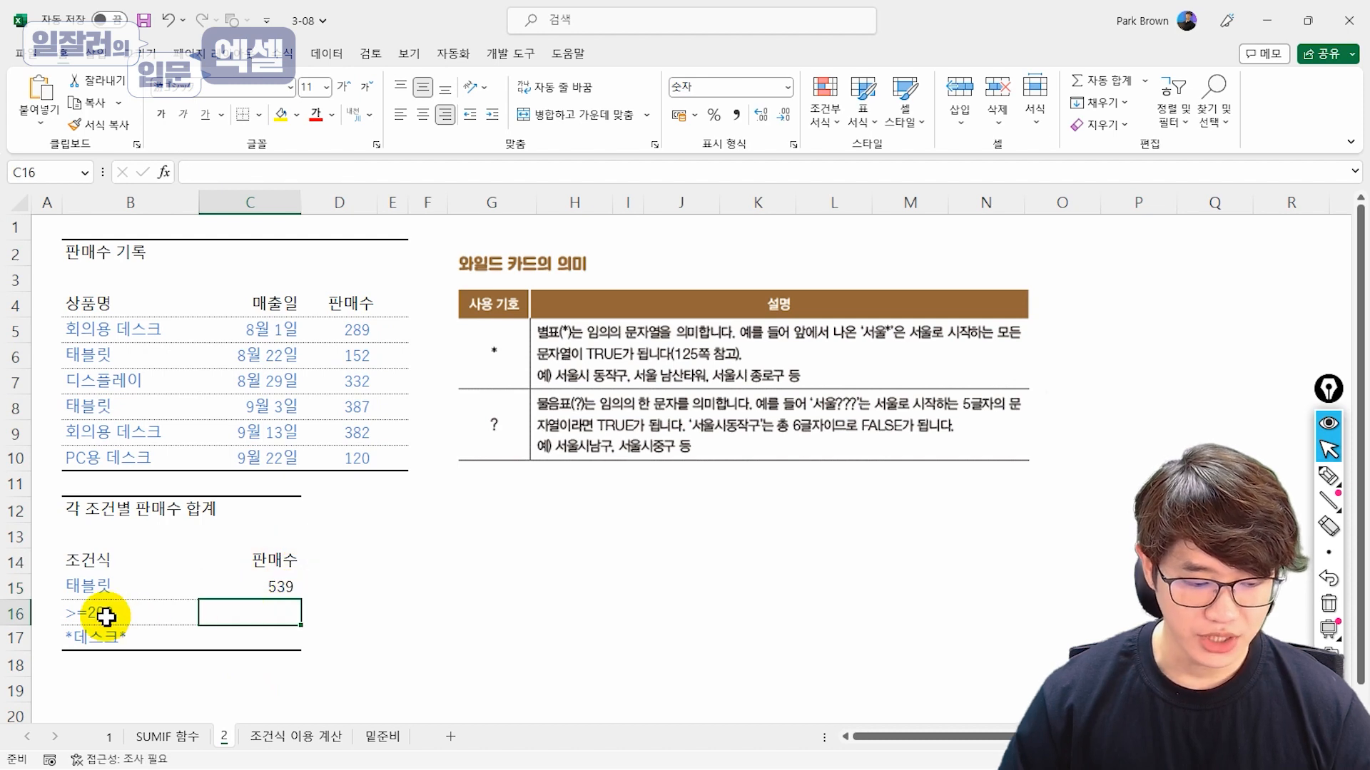
- Start a SUMIF formula in C16 for the >=200 condition, using the sales cells D5:D10 as the range
drag(356, 327, 355, 456)
click(288, 610)
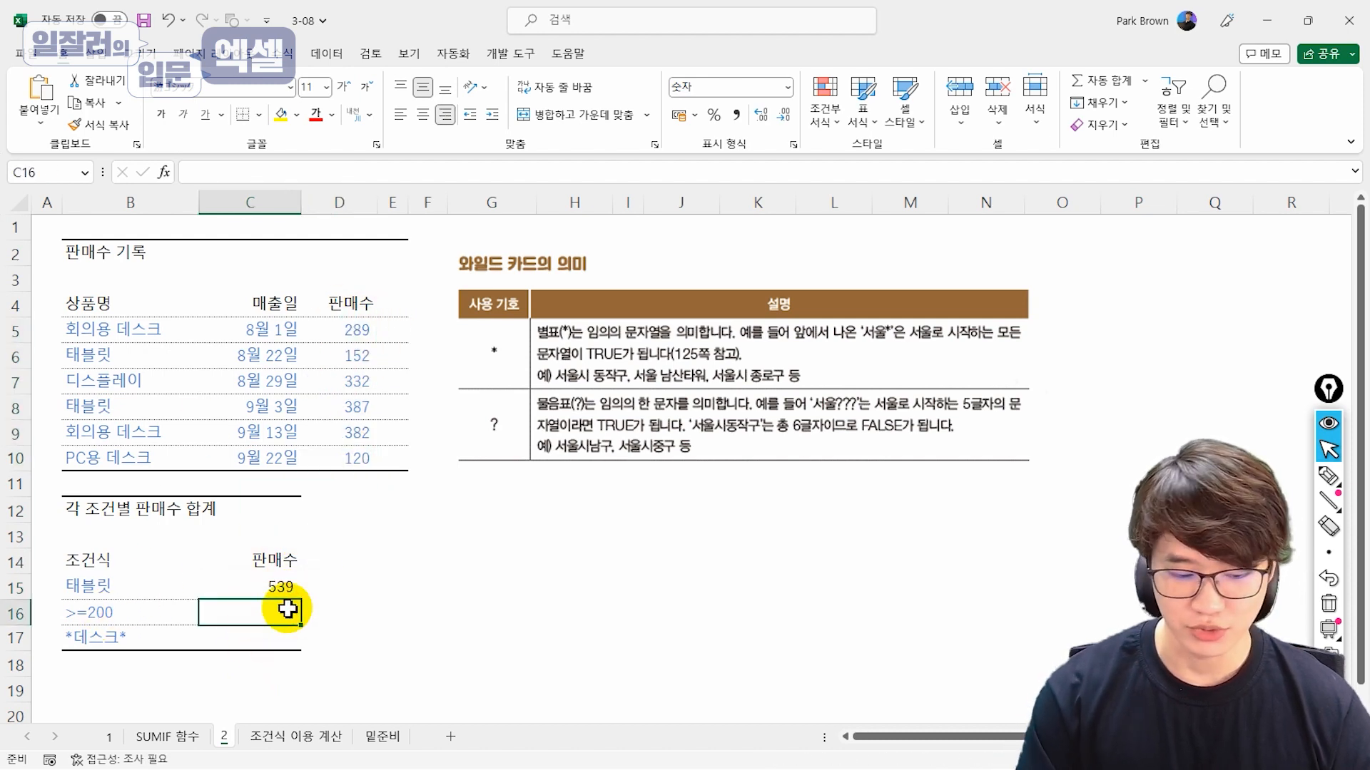
text(=sumif)
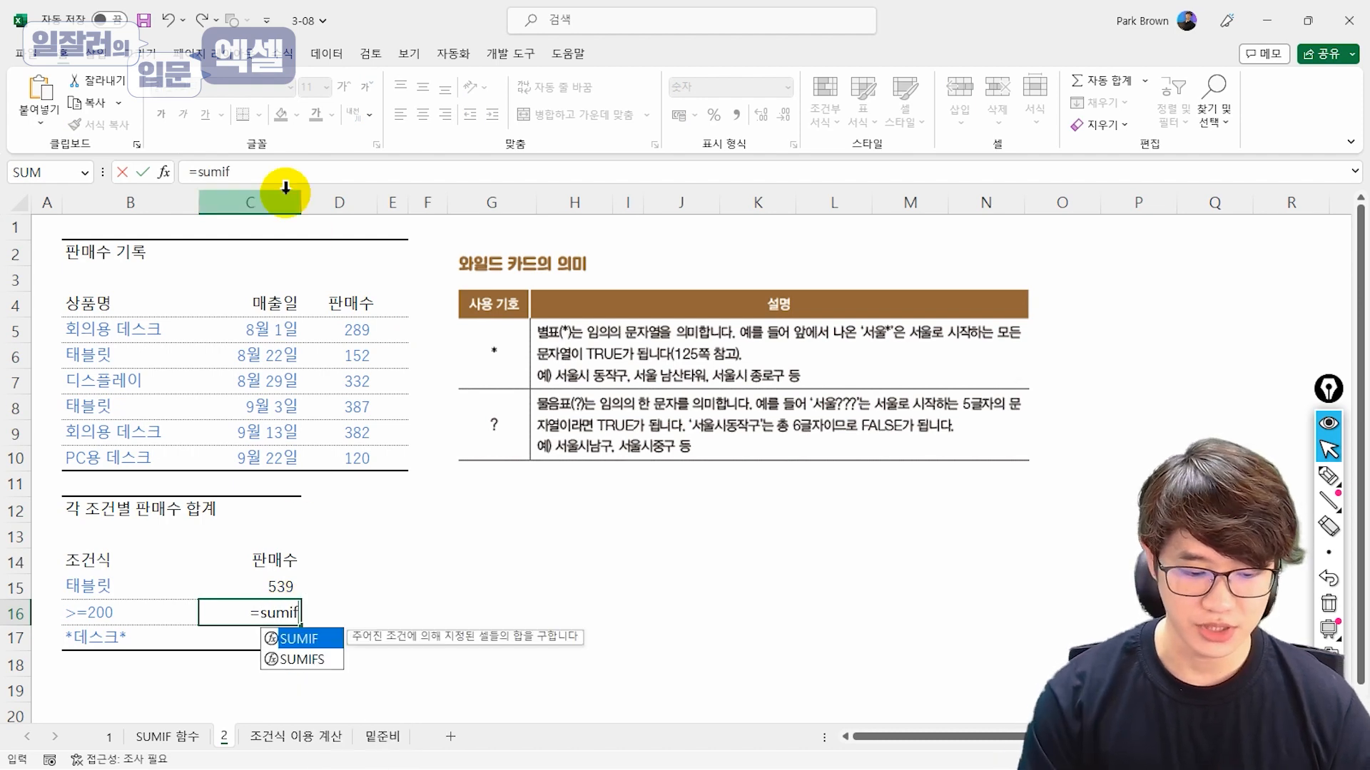
key(Tab)
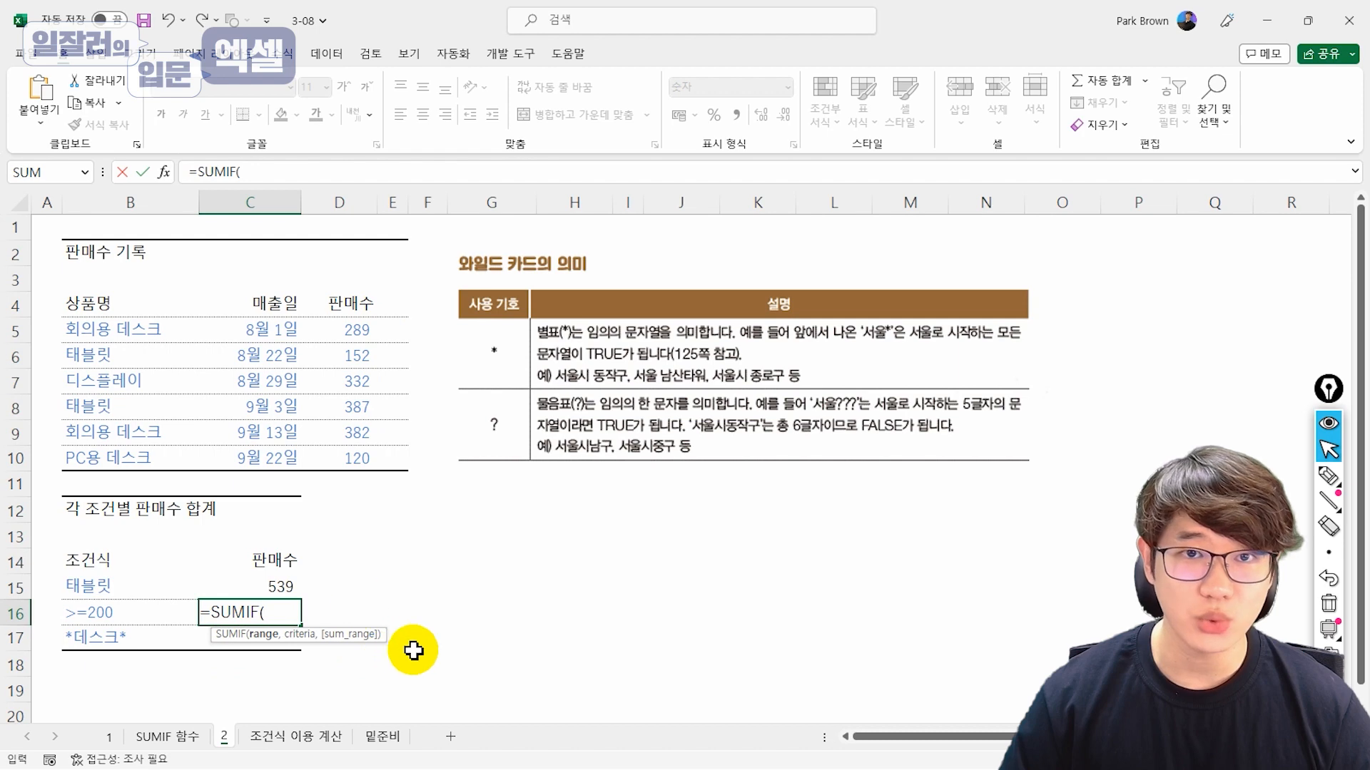
drag(361, 322, 370, 464)
text(,)
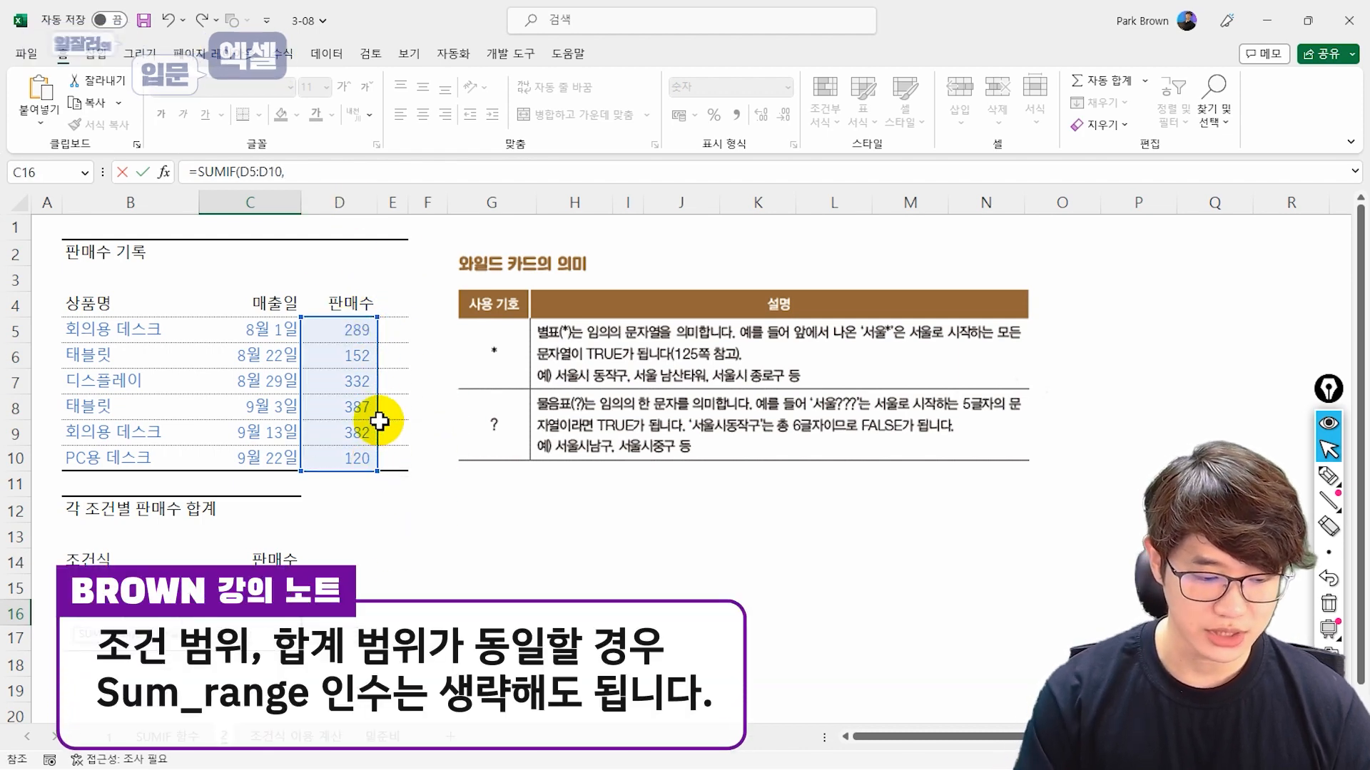
- Set B16 as the criteria and D5:D10 as the sum range, complete the formula and check it in C16
click(118, 617)
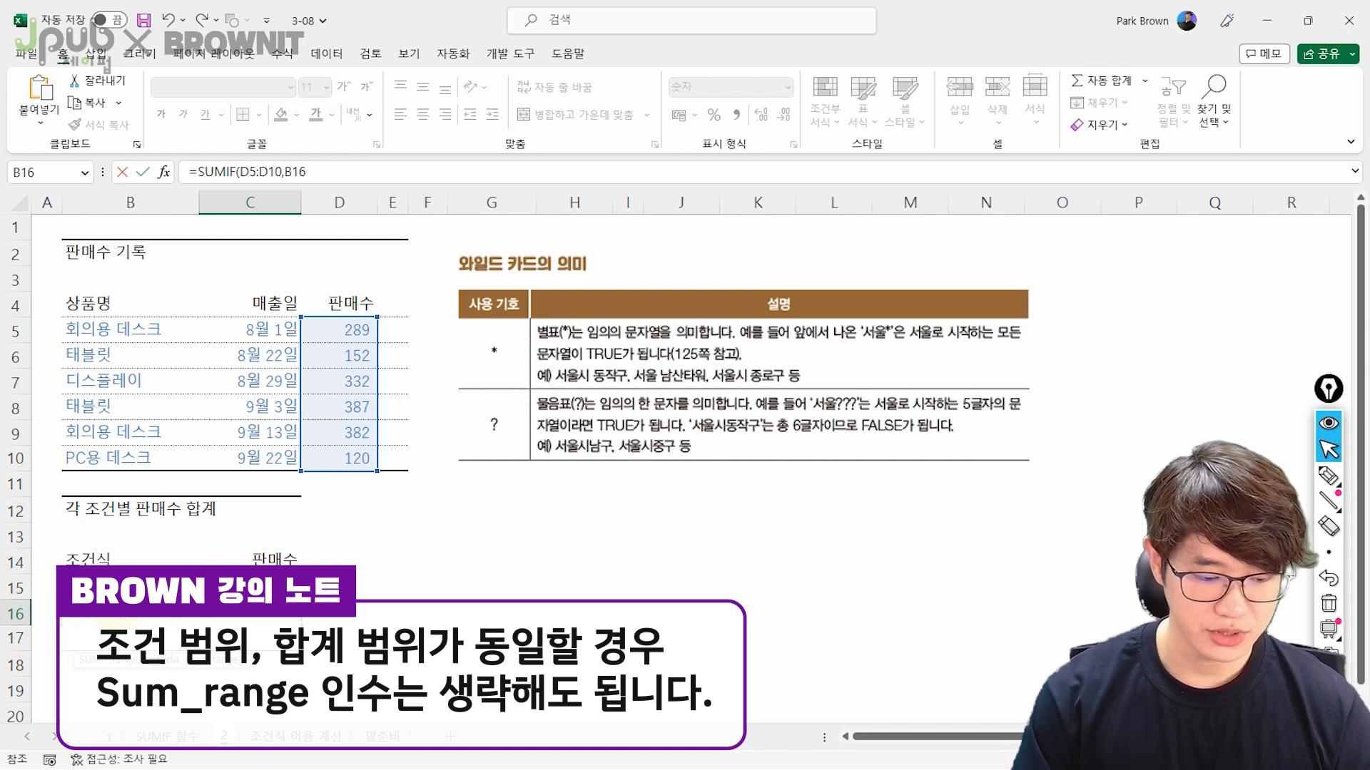
drag(351, 332, 363, 454)
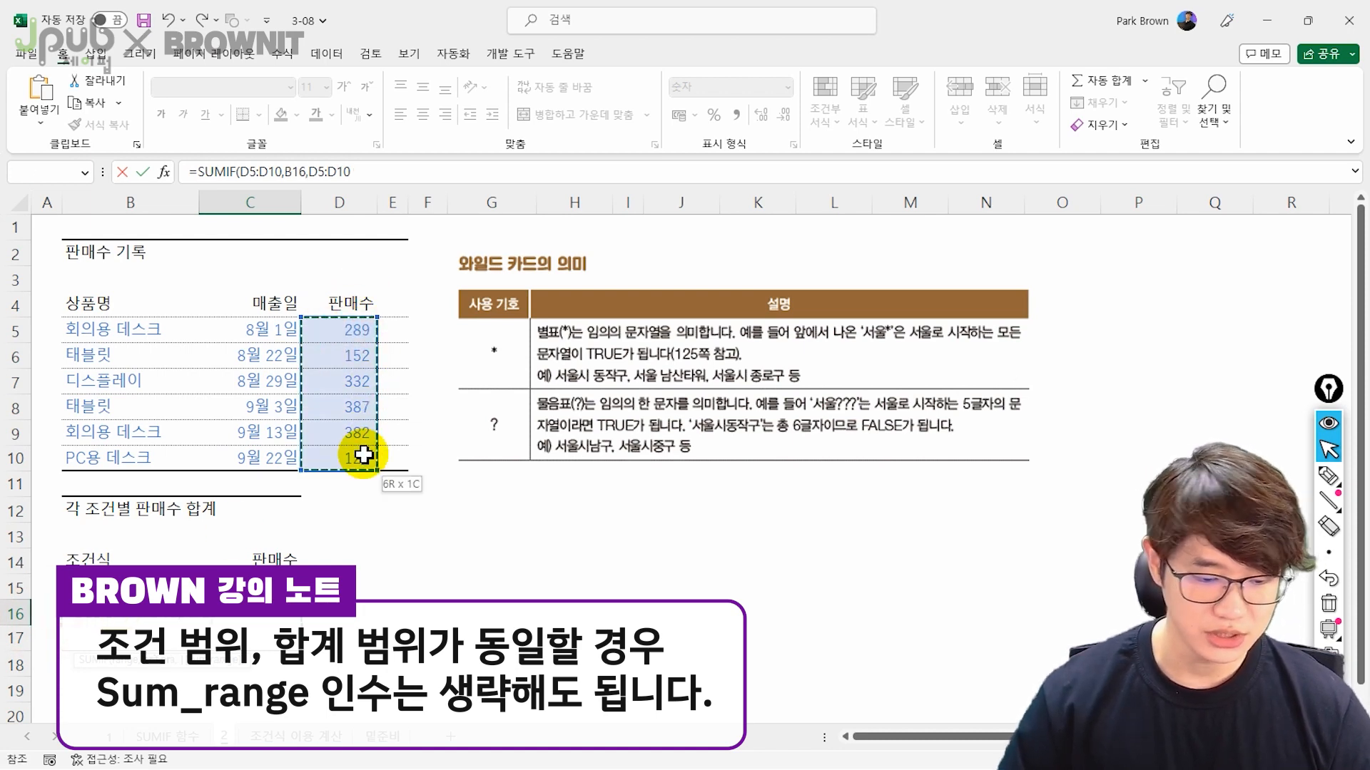
key(Return)
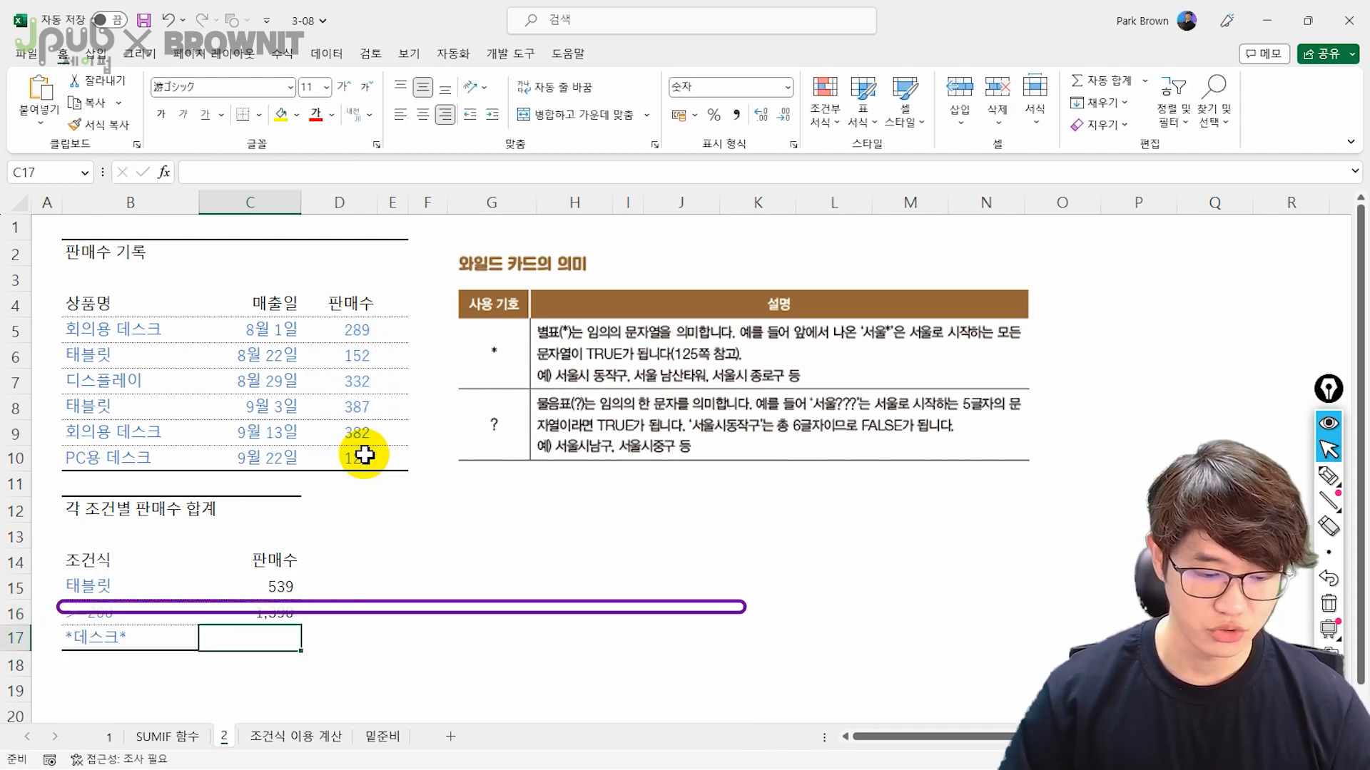
click(275, 611)
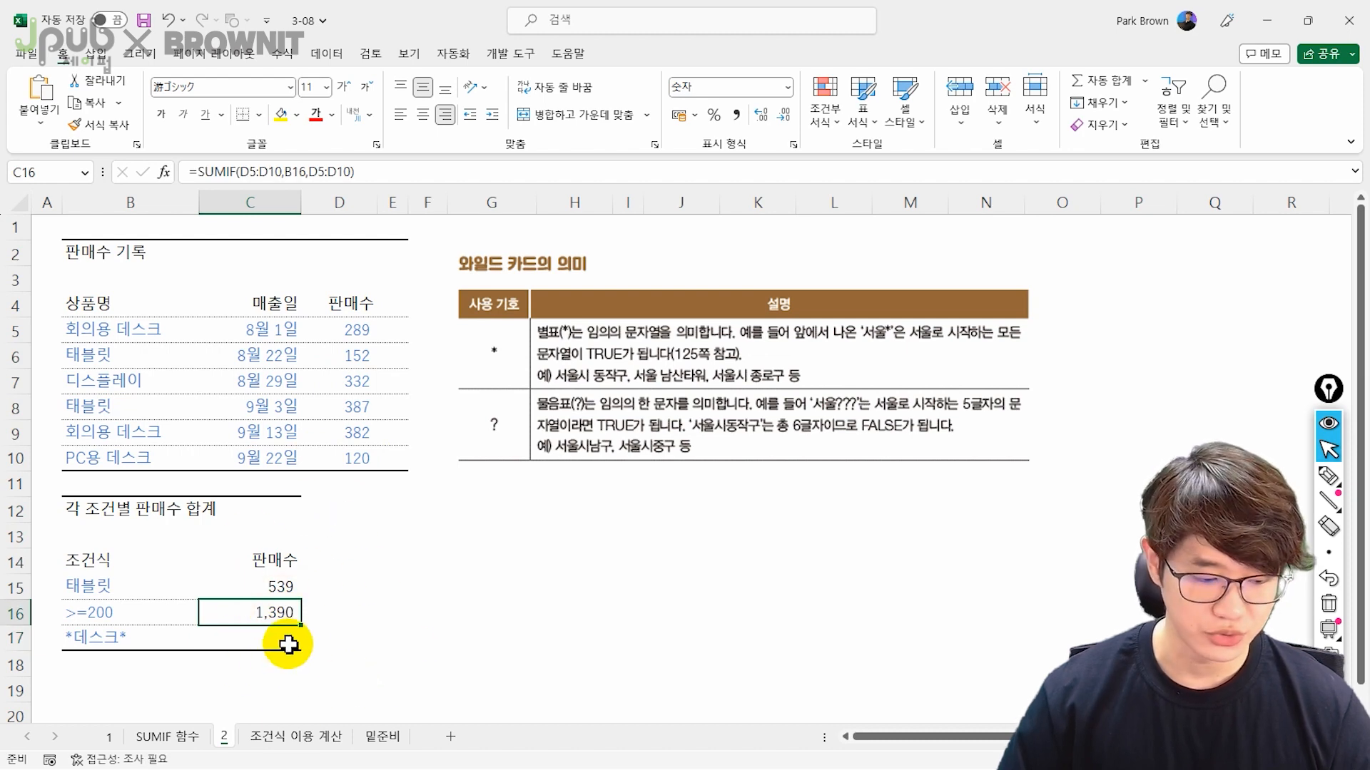
- Start a SUMIF formula in C17 for the *데스크* condition, using the product names B5:B10 as the range
click(294, 640)
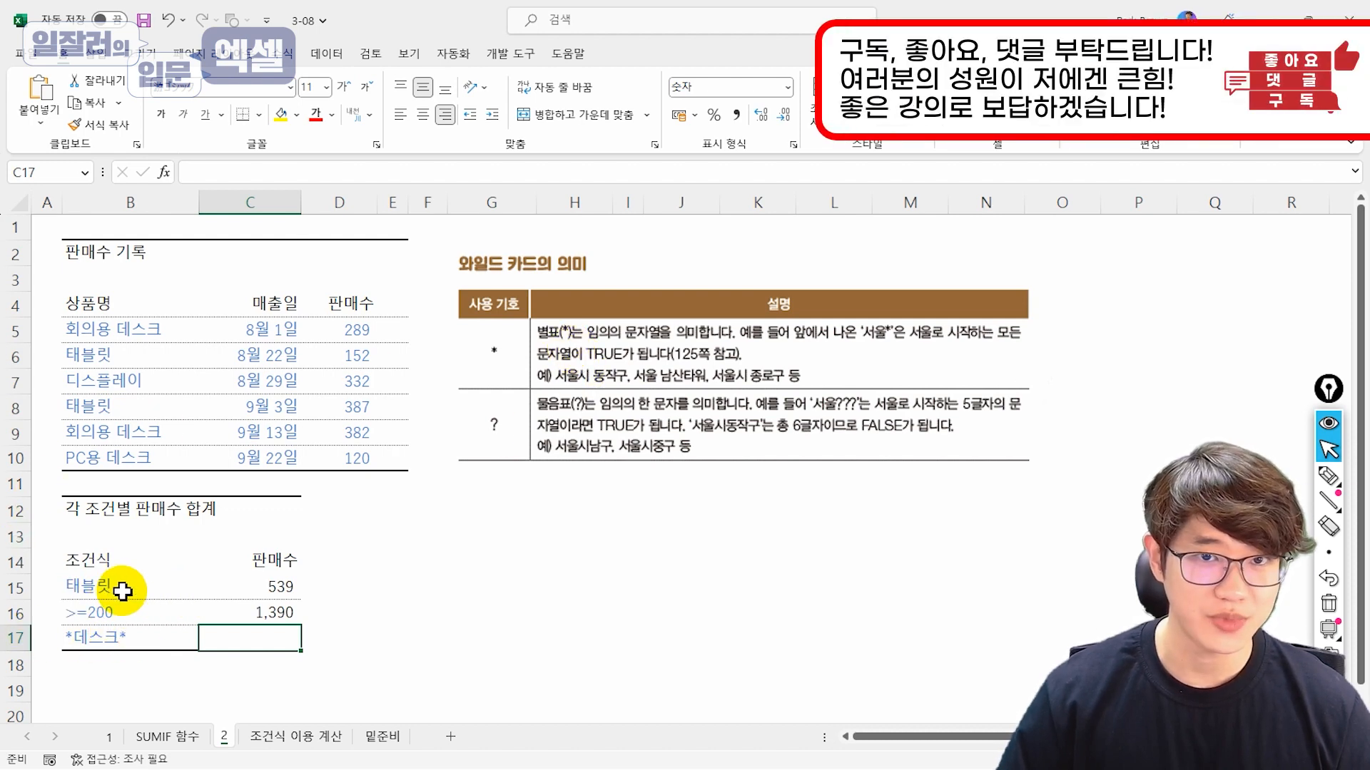
text(=)
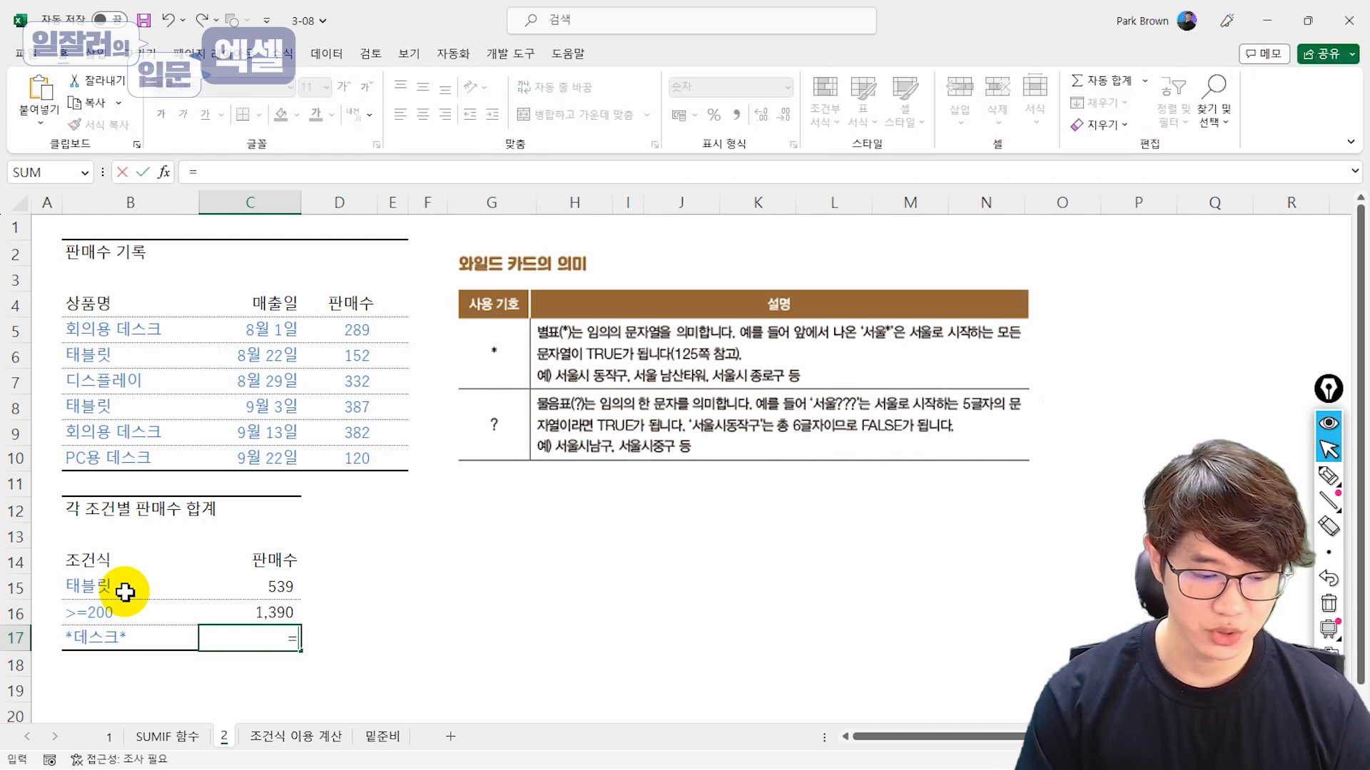
text(sumif)
key(Tab)
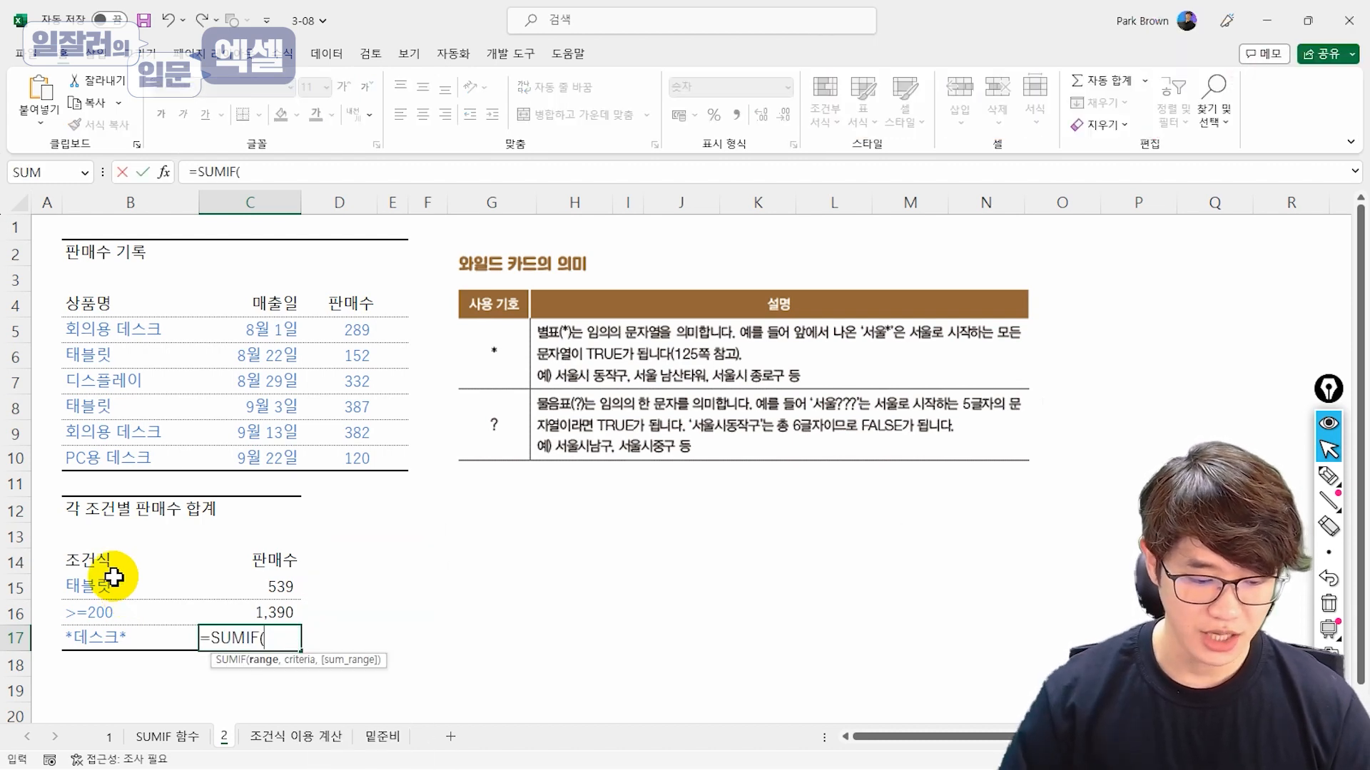
drag(147, 335, 140, 458)
text(,)
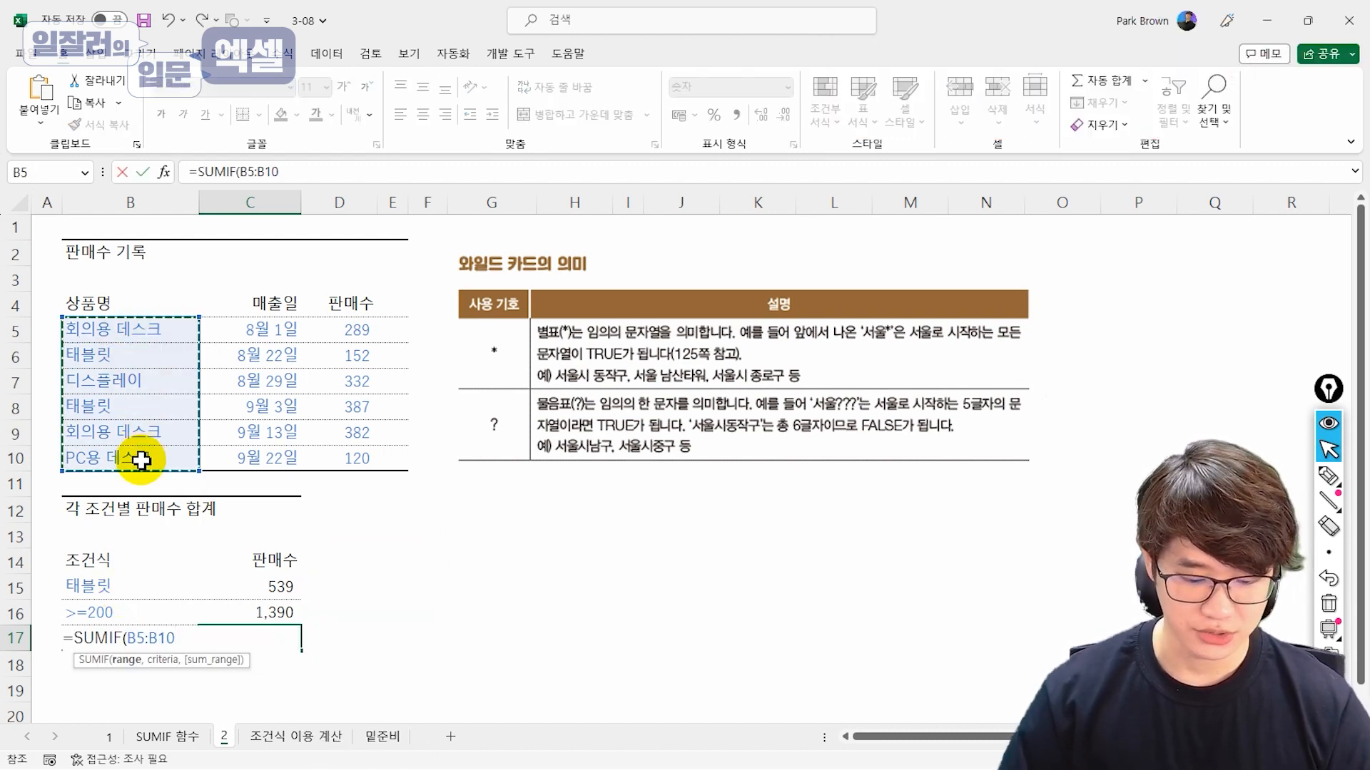
- Set B17 as the criteria and D5:D10 as the sum range, complete the formula and check the results in C15:C17
click(43, 638)
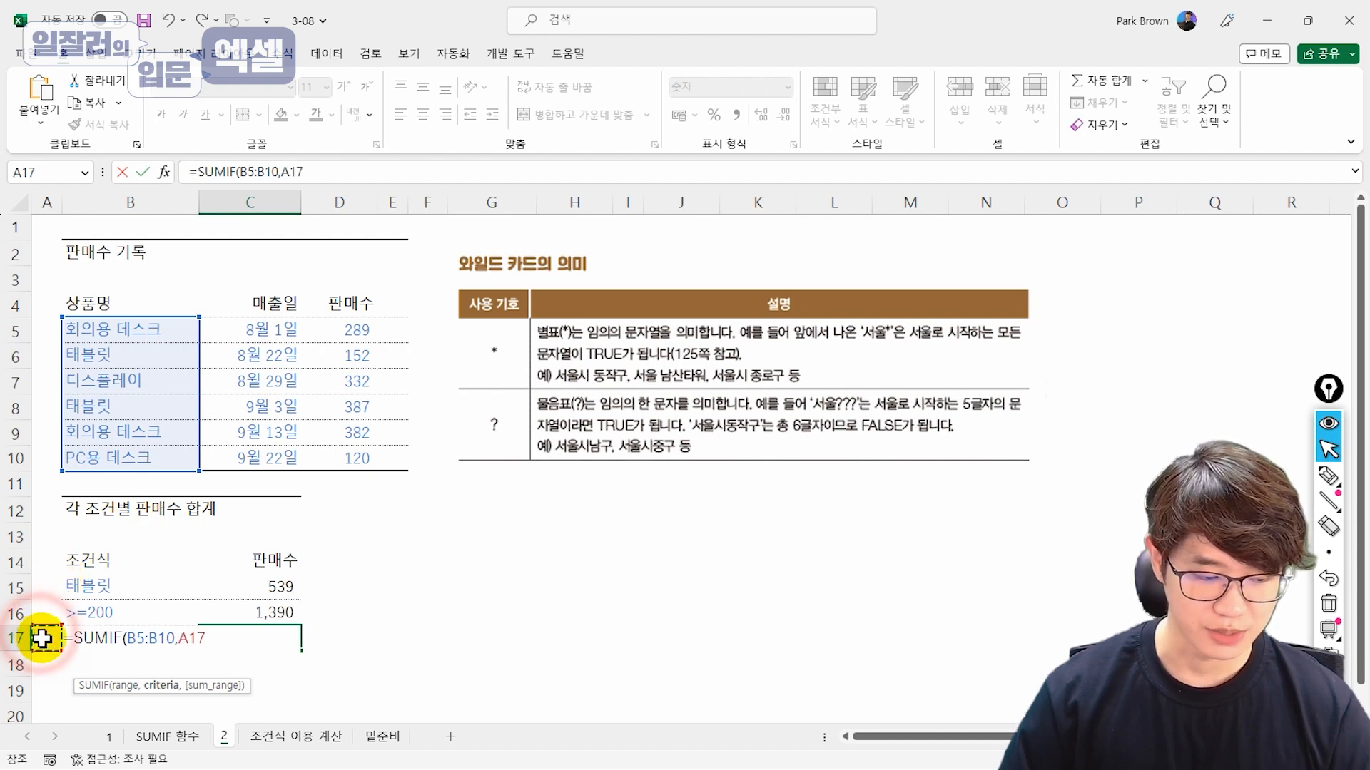
key(Right)
text(,)
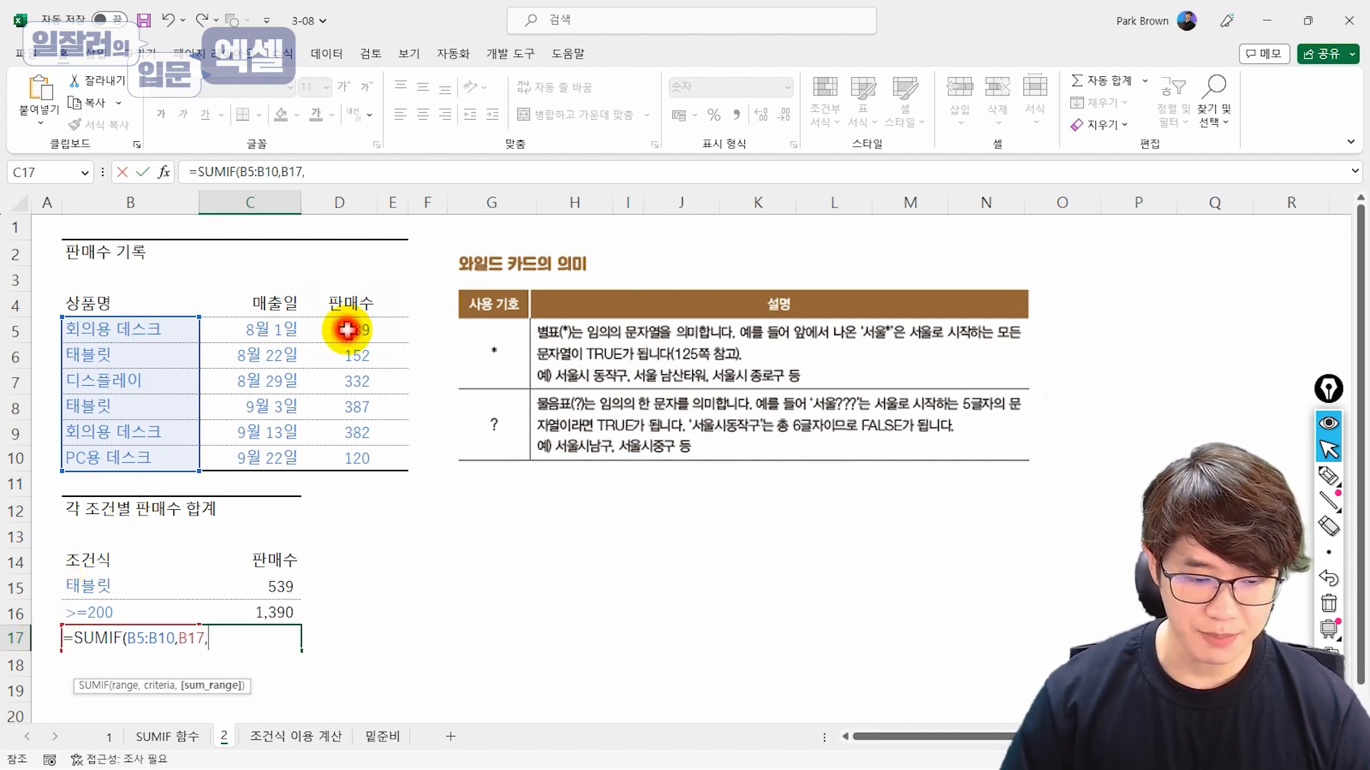
drag(347, 330, 349, 457)
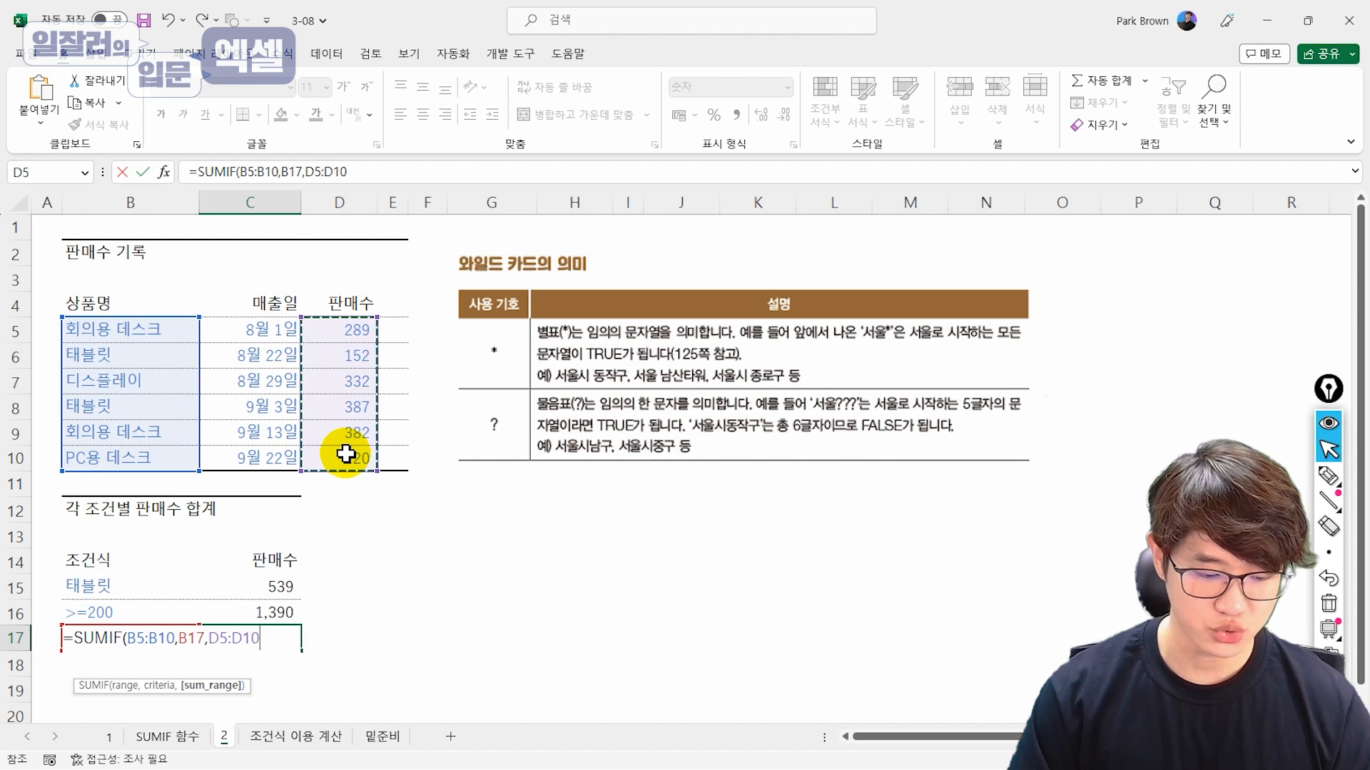
key(Return)
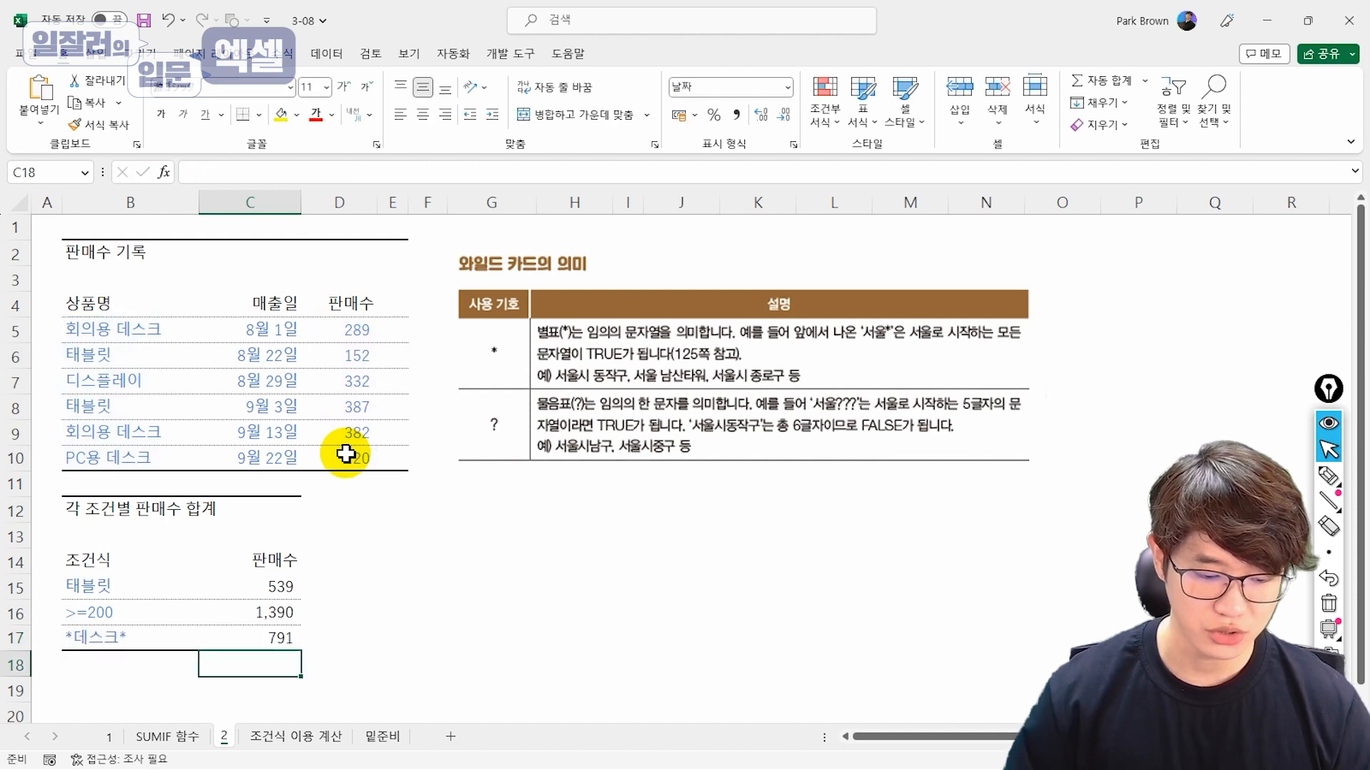
click(286, 585)
click(281, 611)
click(287, 635)
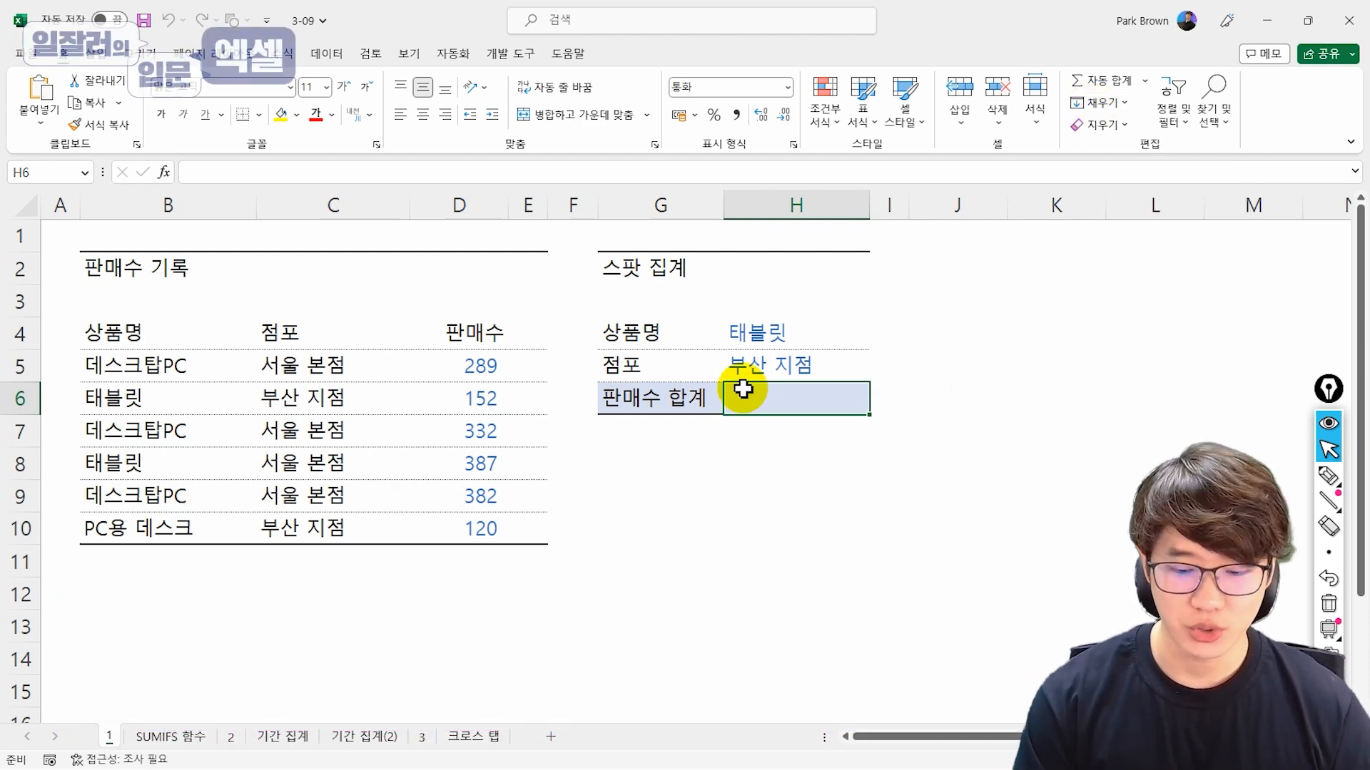
- Start a SUMIFS formula in H6, open its function arguments and set Sum_range to the sales cells D5:D10
text(=sumifs)
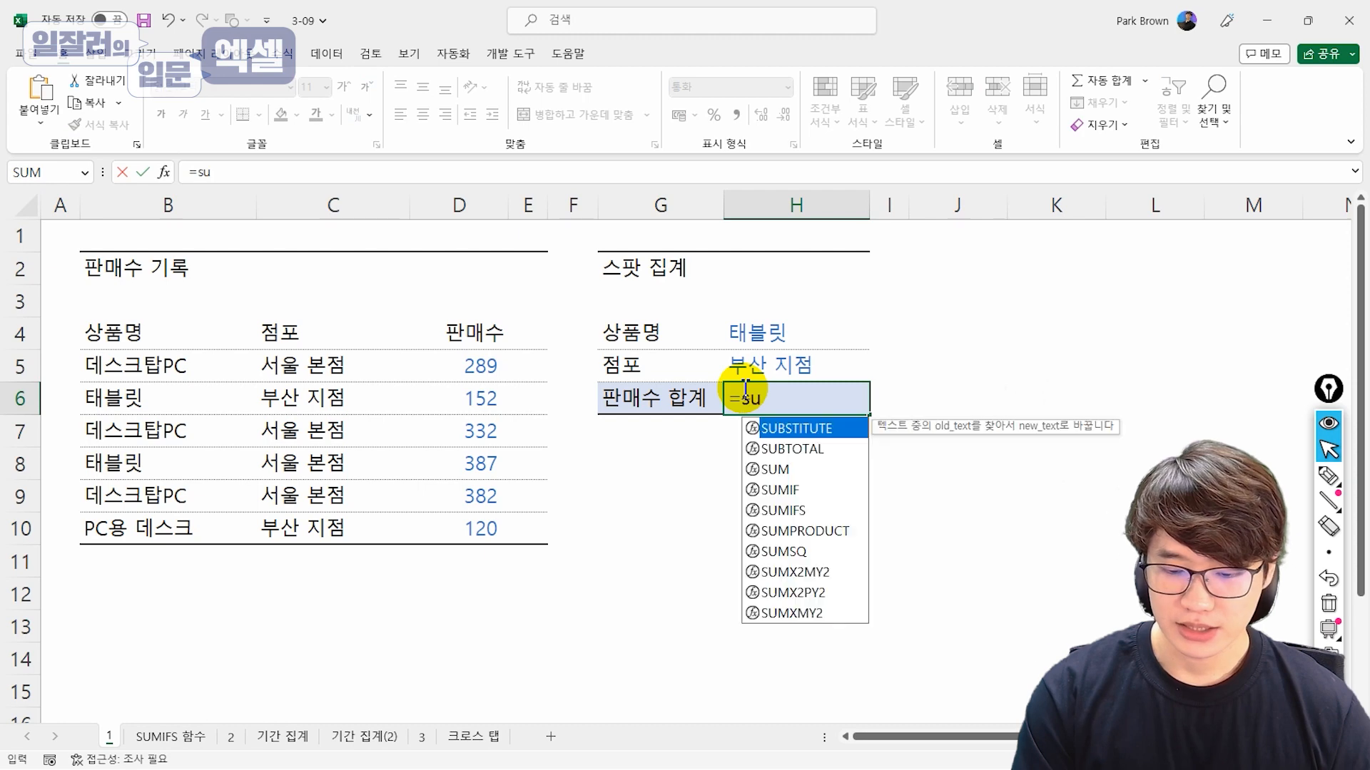
key(Tab)
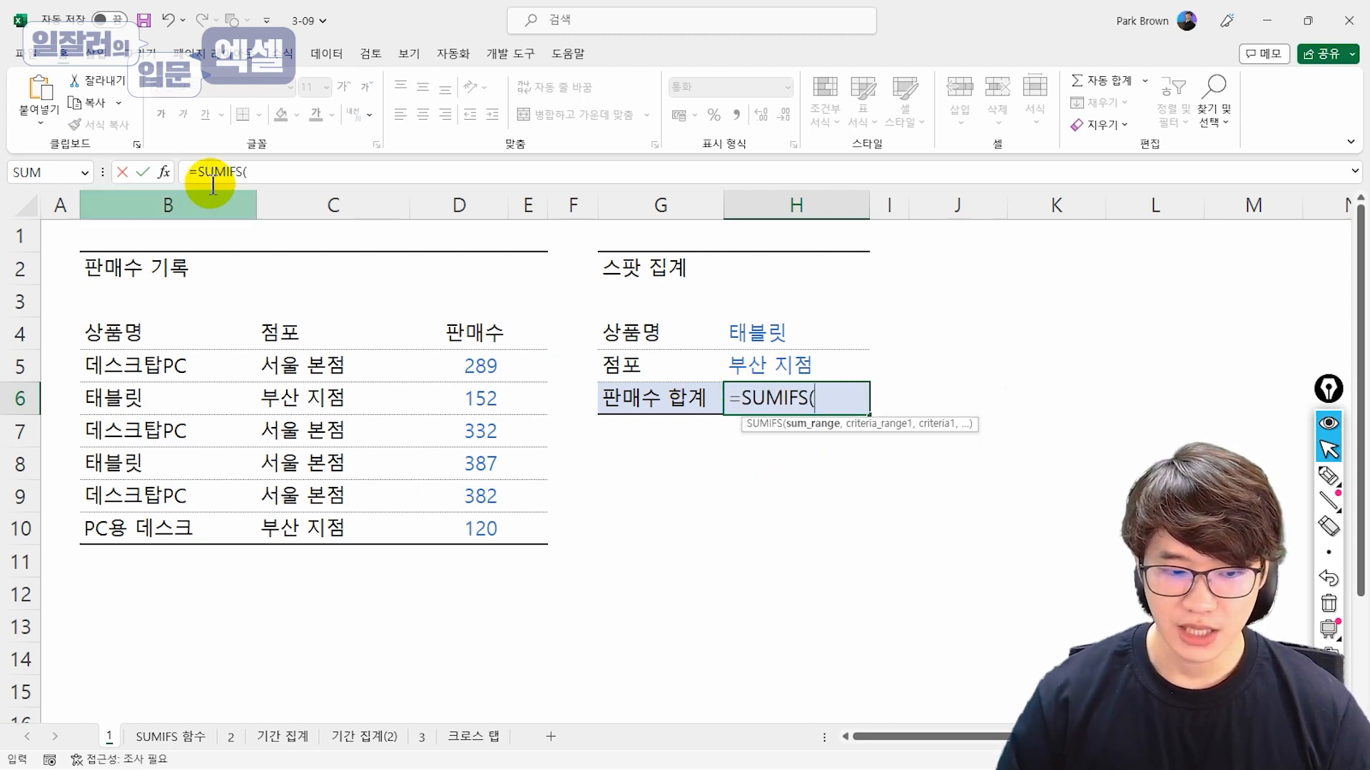
click(165, 172)
drag(592, 389, 744, 447)
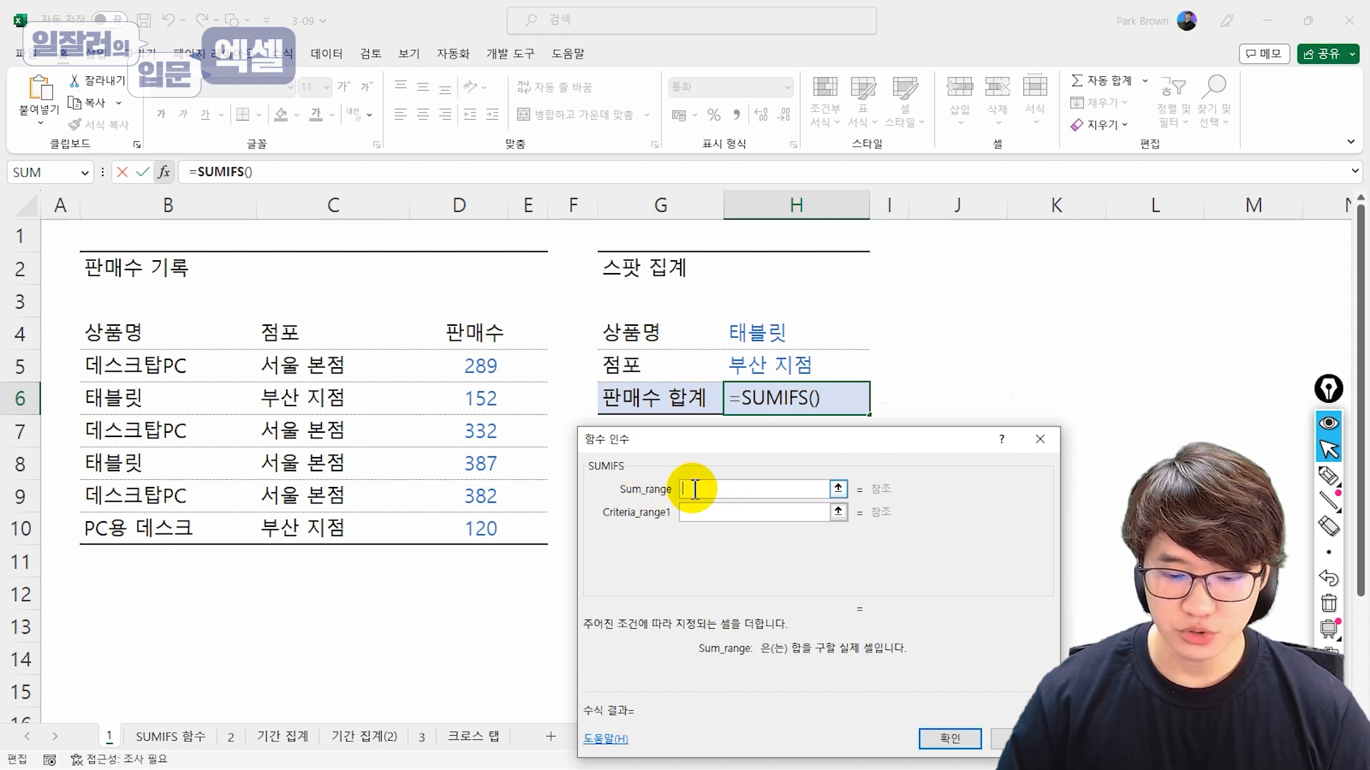
click(690, 485)
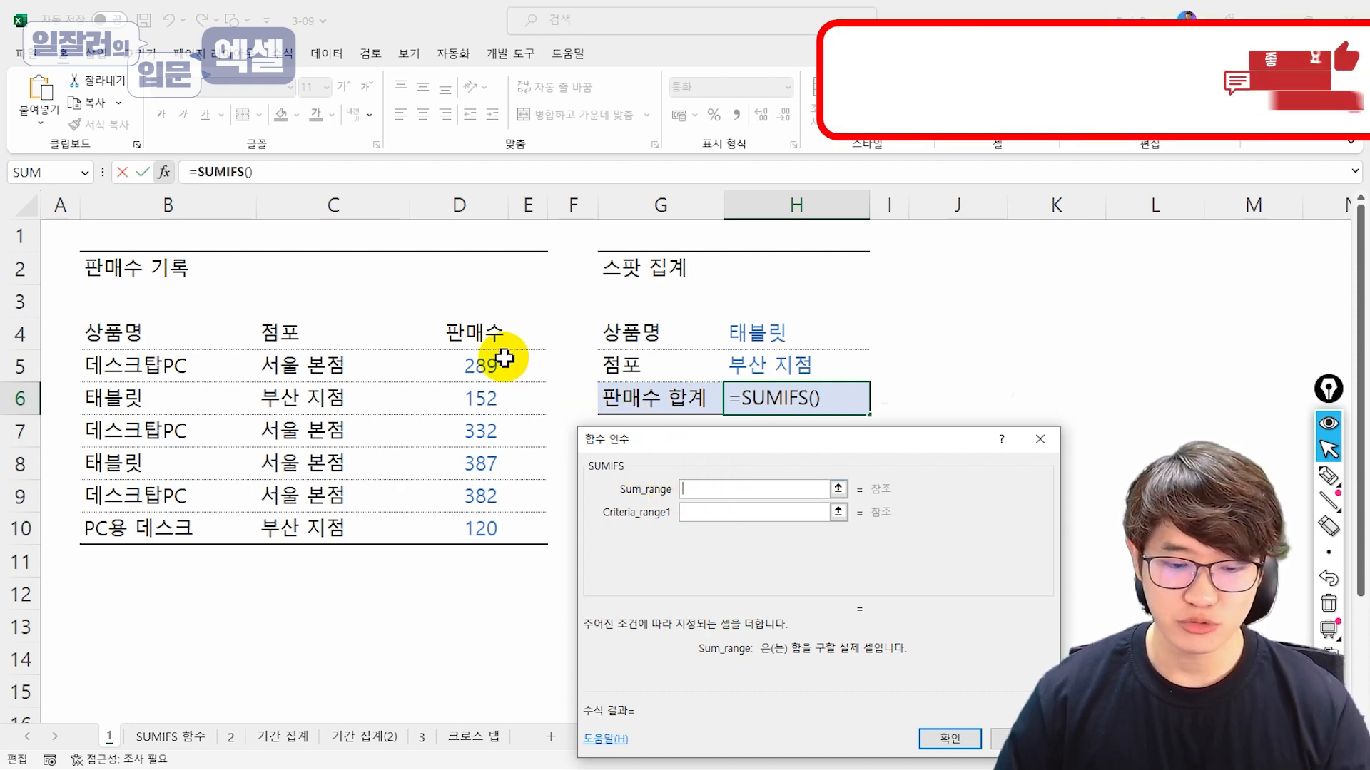
drag(477, 364, 481, 527)
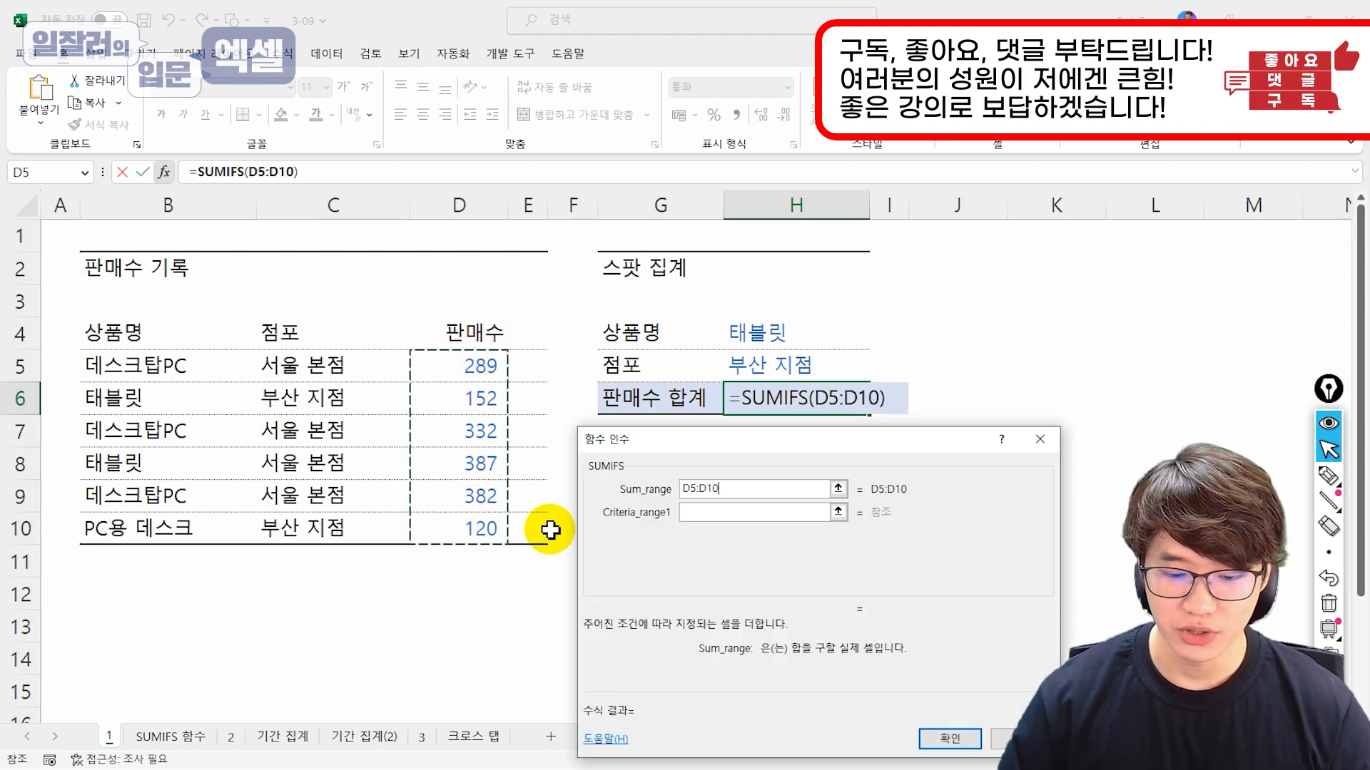
- Set the first SUMIFS condition with product names B5:B10 as Criteria_range1 and H4 as Criteria1
click(700, 511)
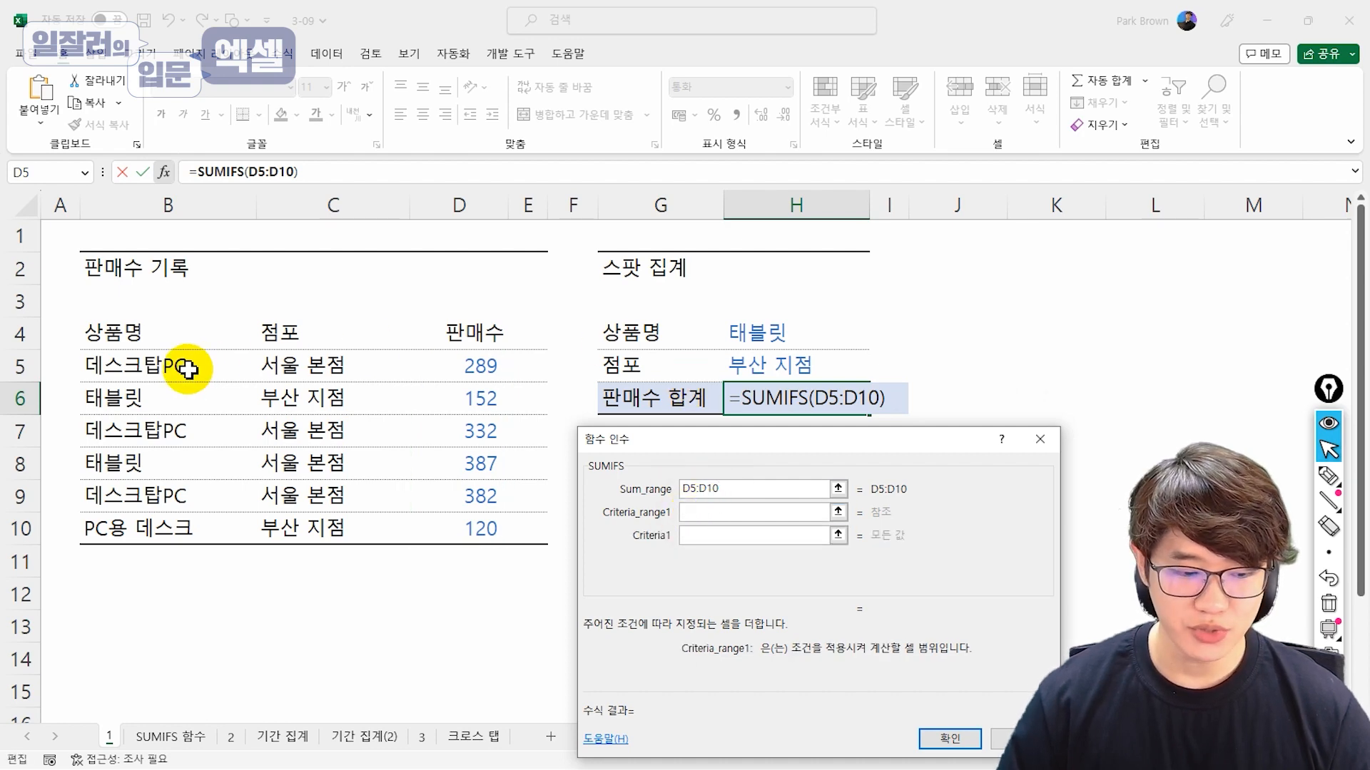
drag(179, 364, 169, 529)
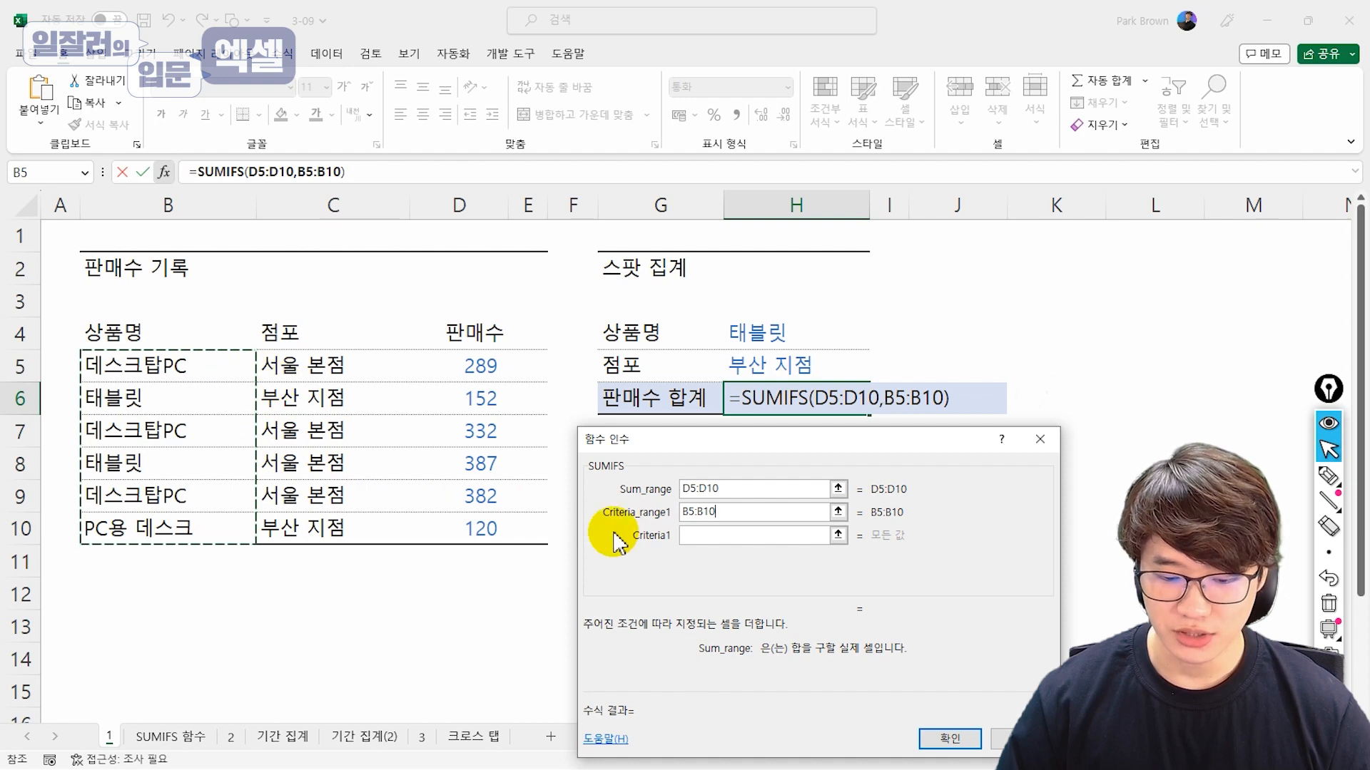
click(707, 536)
click(751, 342)
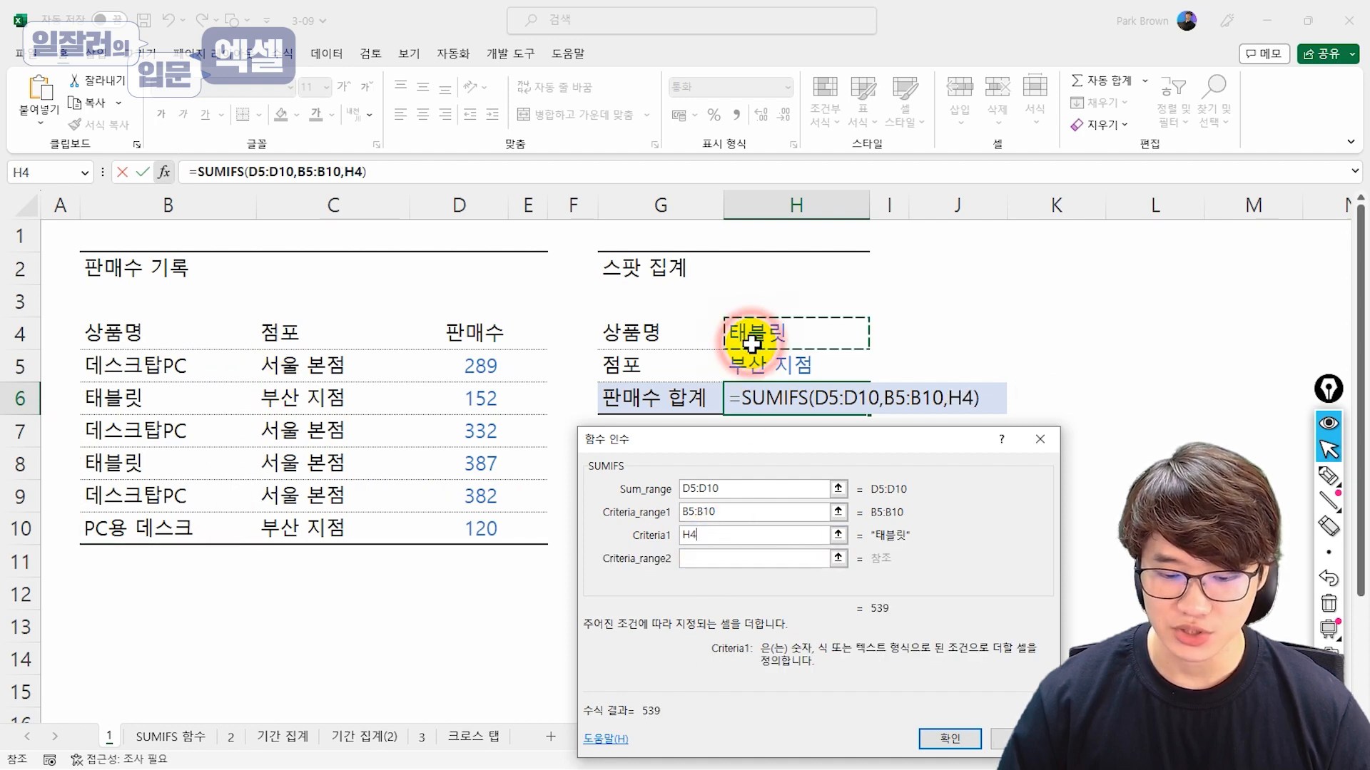
- Add the second condition with stores C5:C10 as Criteria_range2 and H5 as Criteria2, and confirm the H6 formula
click(704, 556)
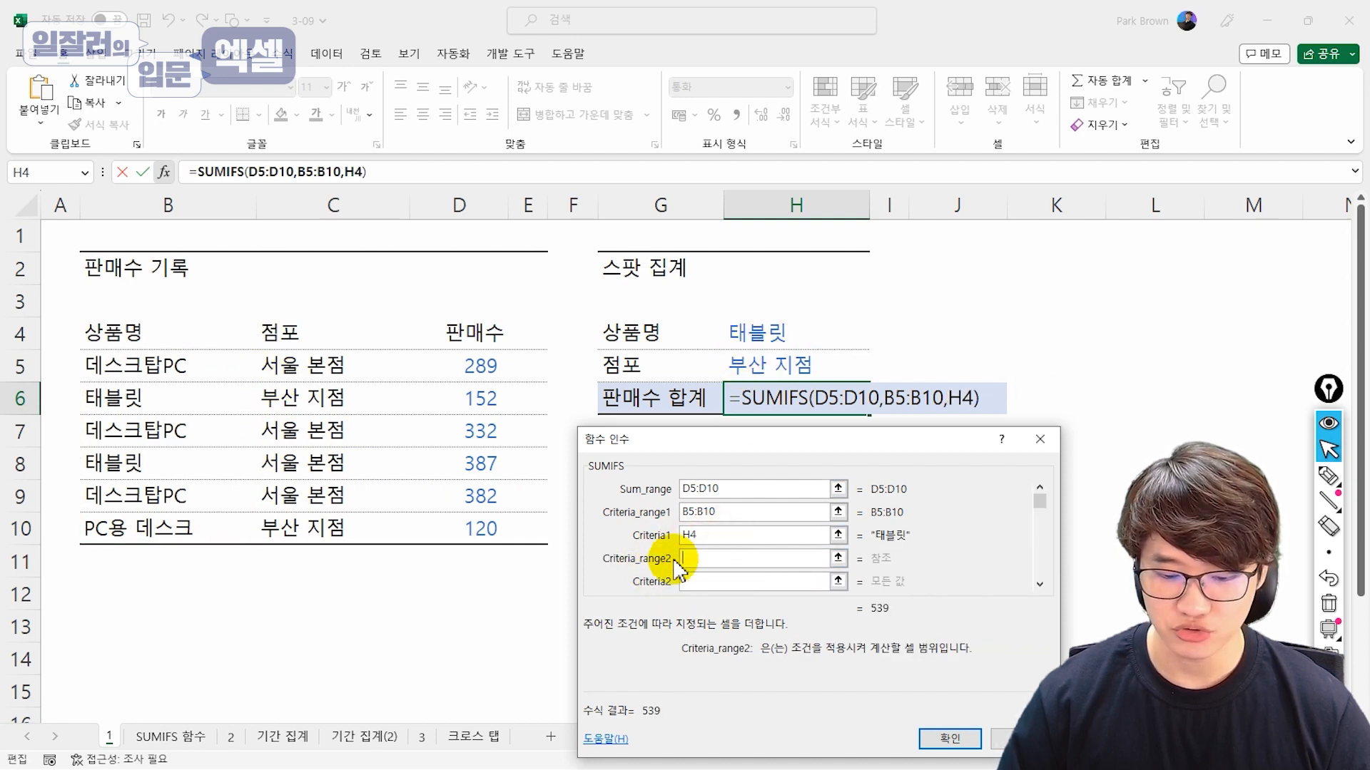
drag(317, 364, 330, 528)
click(701, 581)
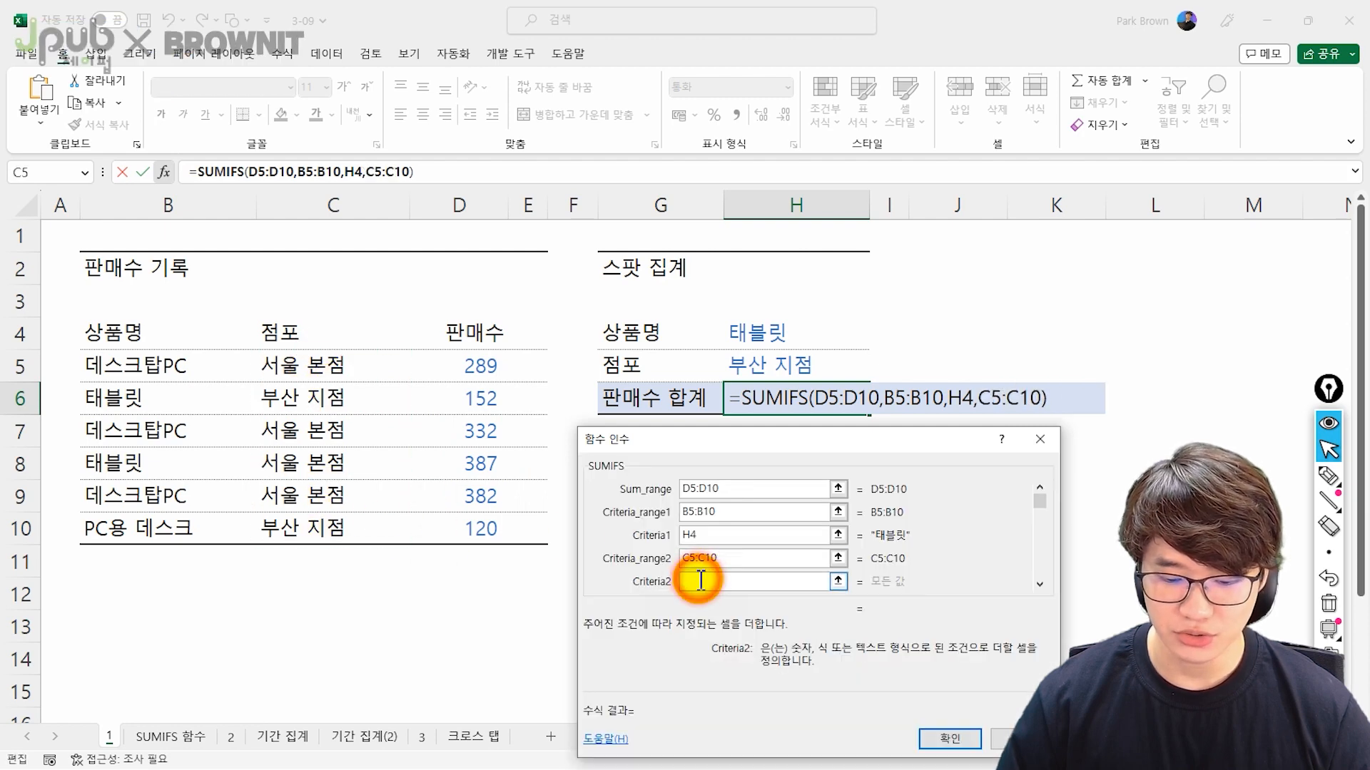
click(754, 365)
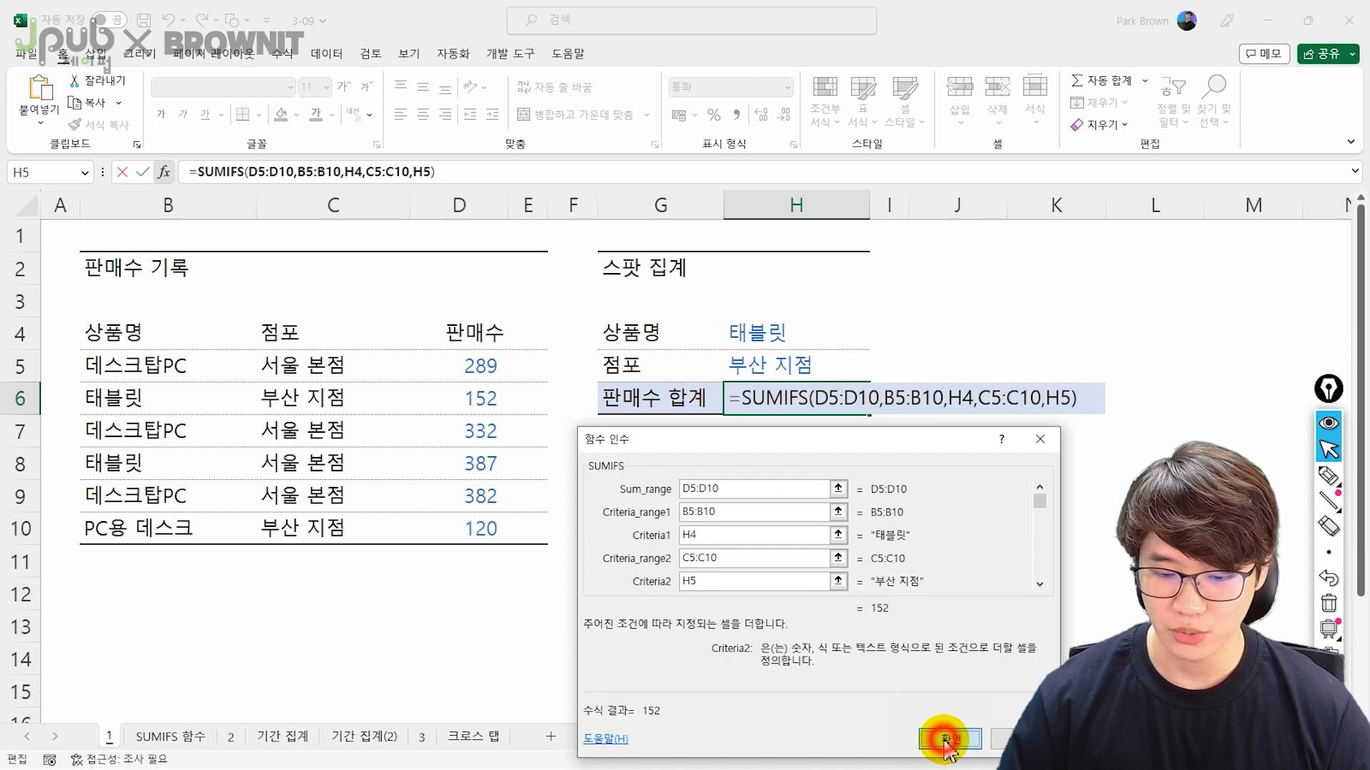
click(943, 738)
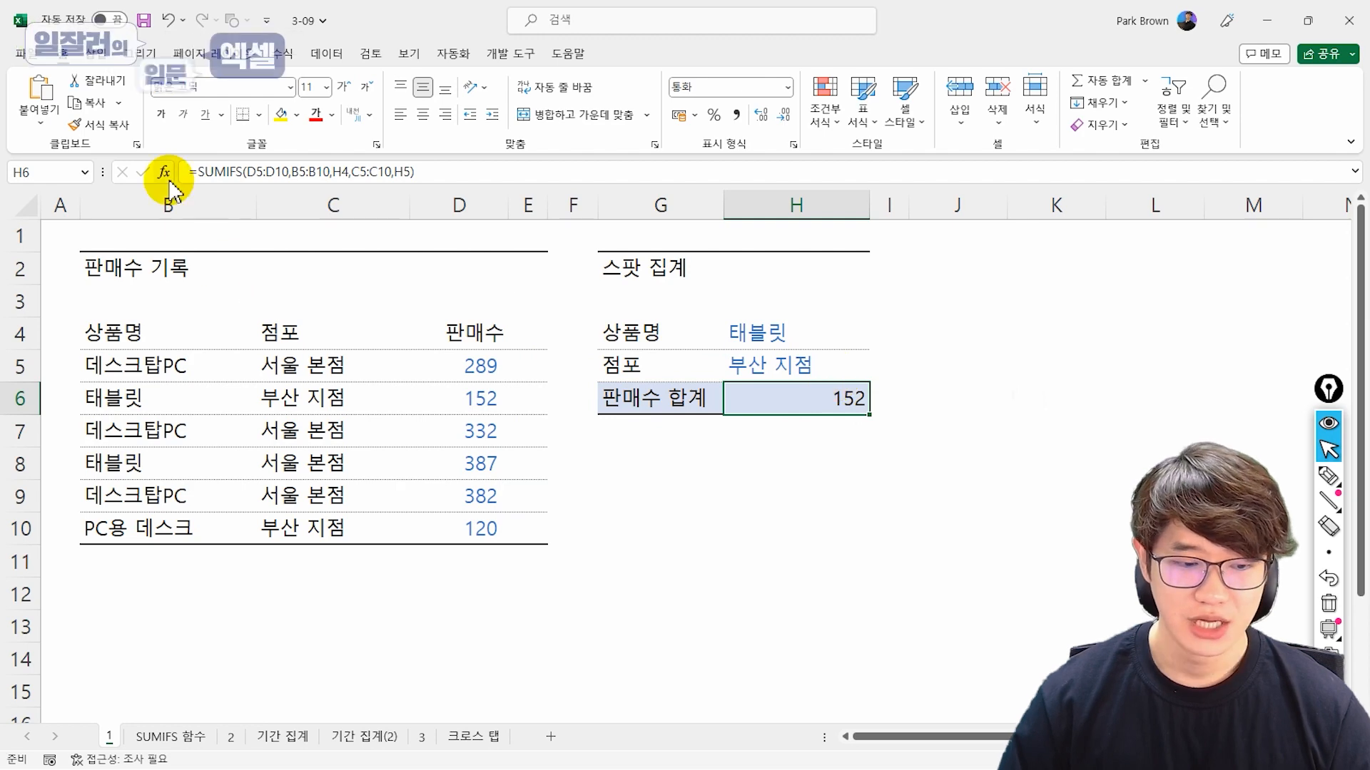
key(shift+F3)
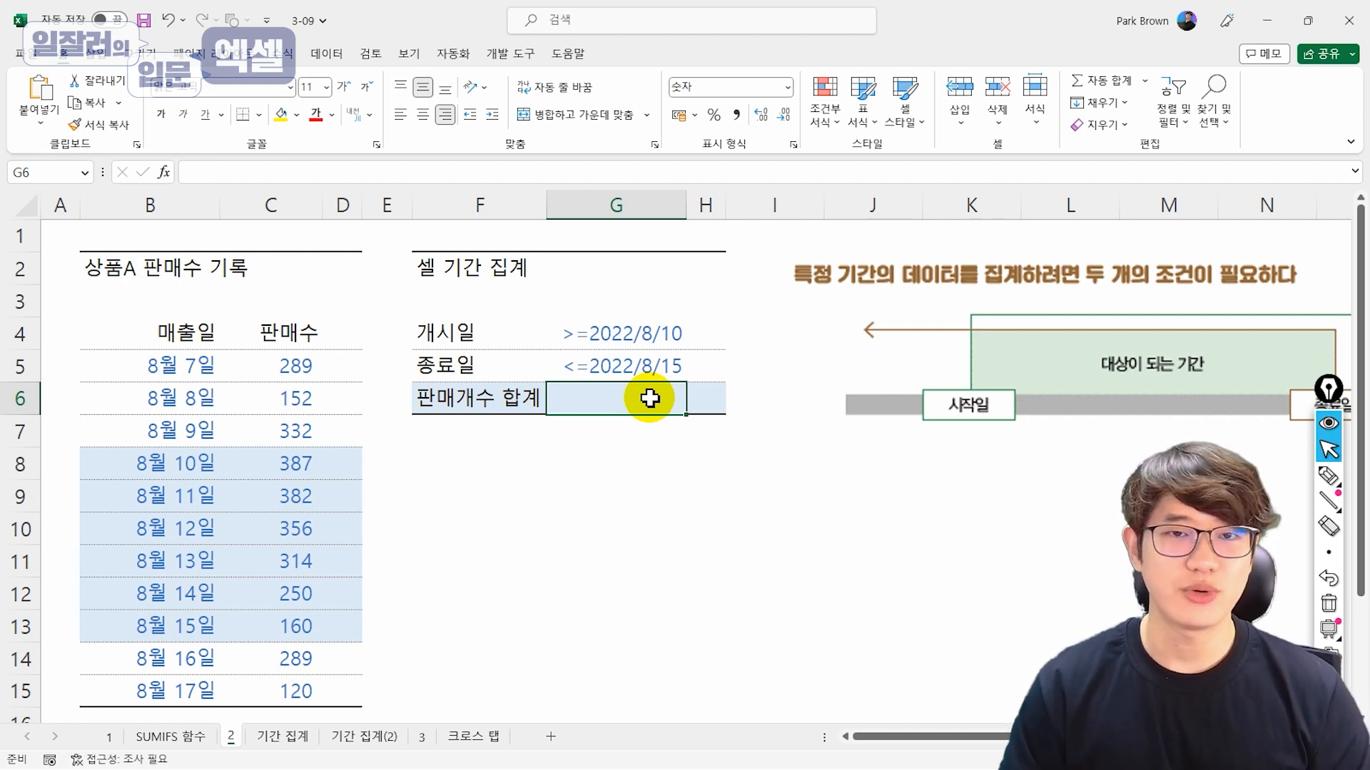
- Review the date conditions in G4:G5 on sheet 2 and start a SUMIFS formula in G6 with C5:C15 as the sum range
drag(593, 333, 584, 370)
click(555, 385)
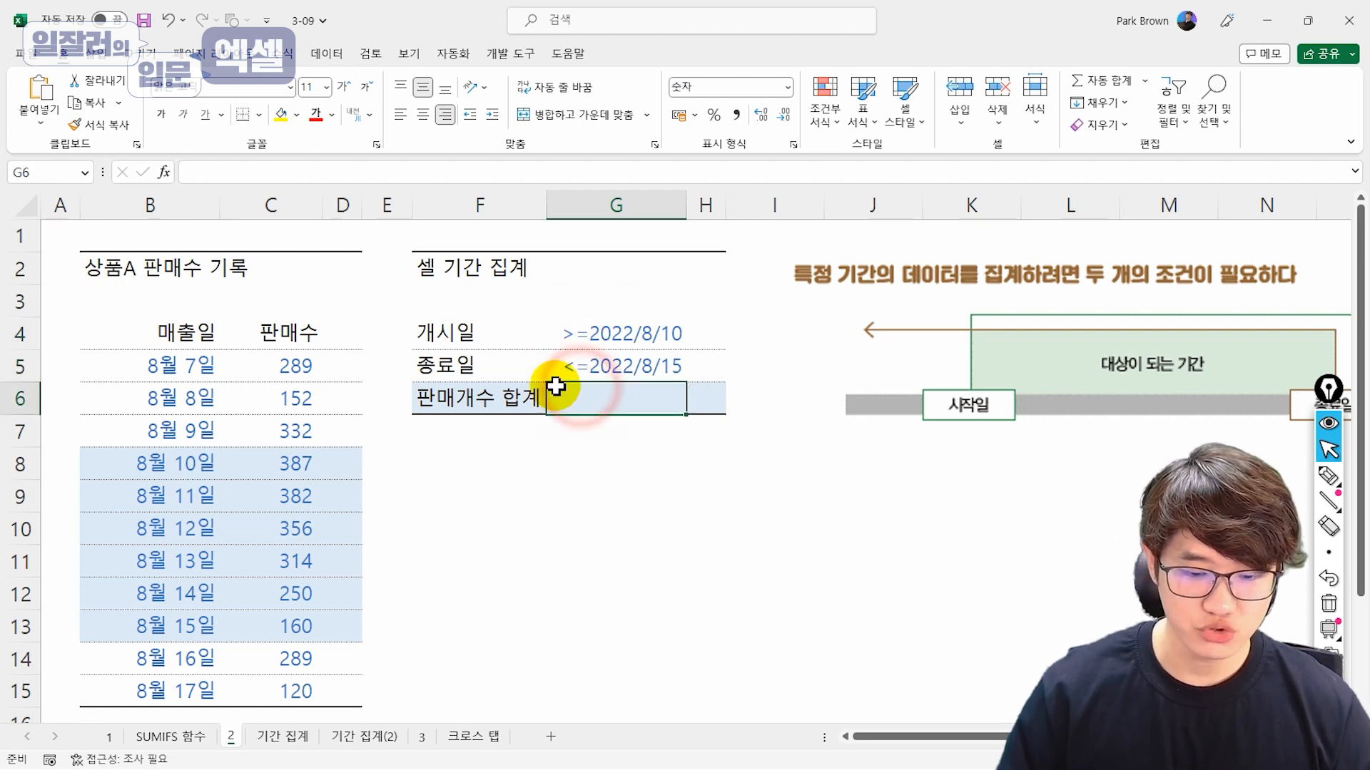
text(=su)
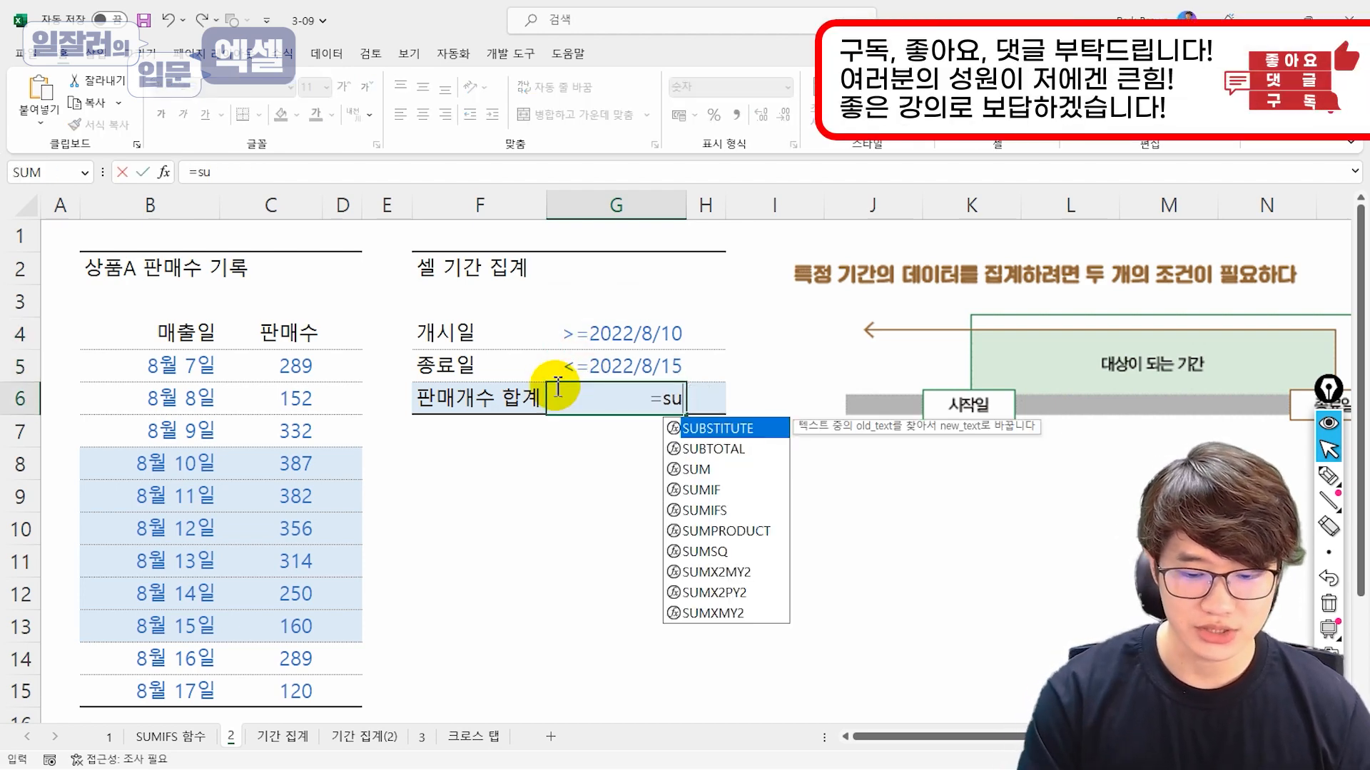
text(mifs)
key(Tab)
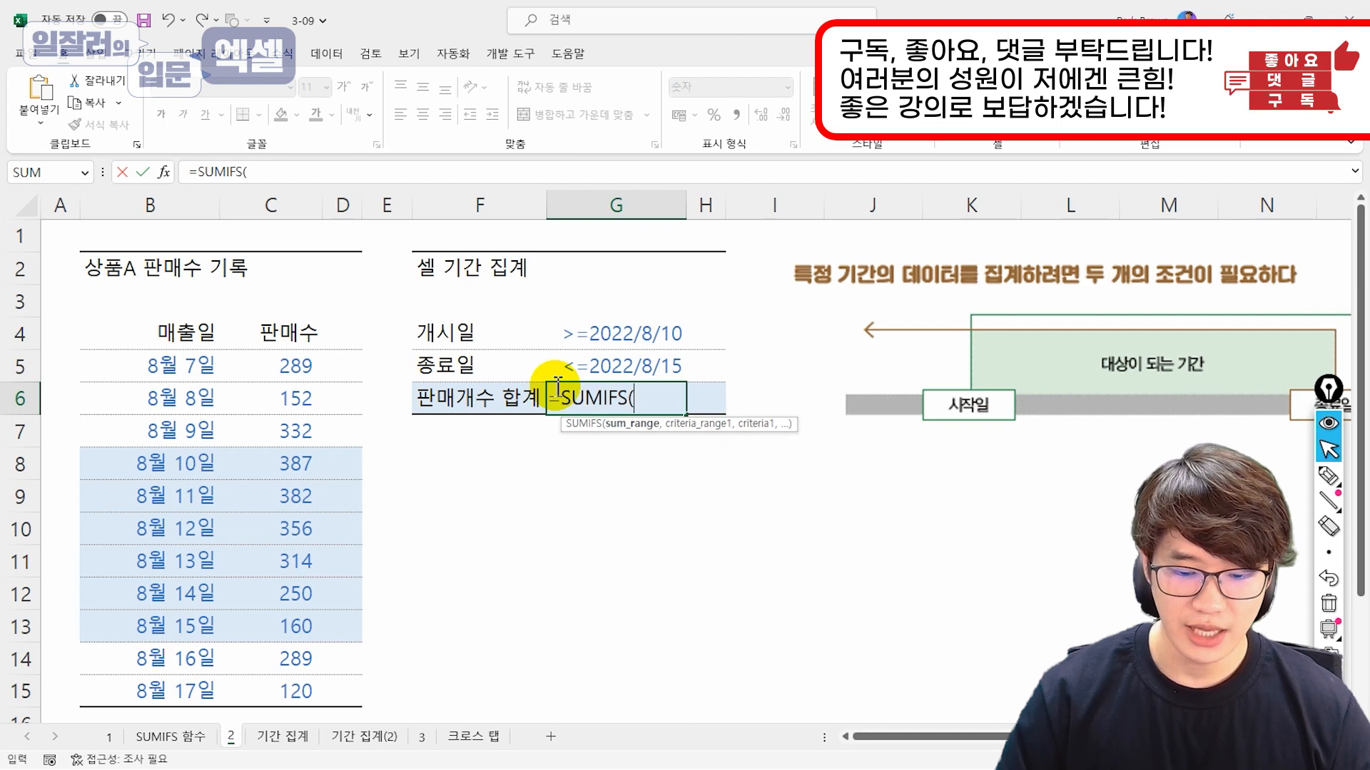
click(293, 373)
drag(293, 373, 316, 689)
text(,)
- Add the start-date condition to the G6 formula with sale dates B5:B15 as criteria range and G4 as criteria
drag(187, 365, 184, 691)
text(,)
click(620, 337)
text(,)
- Add the end-date condition with B5:B15 as criteria range and G5 as criteria, complete the formula and check G6
drag(169, 361, 176, 671)
text(,)
click(645, 367)
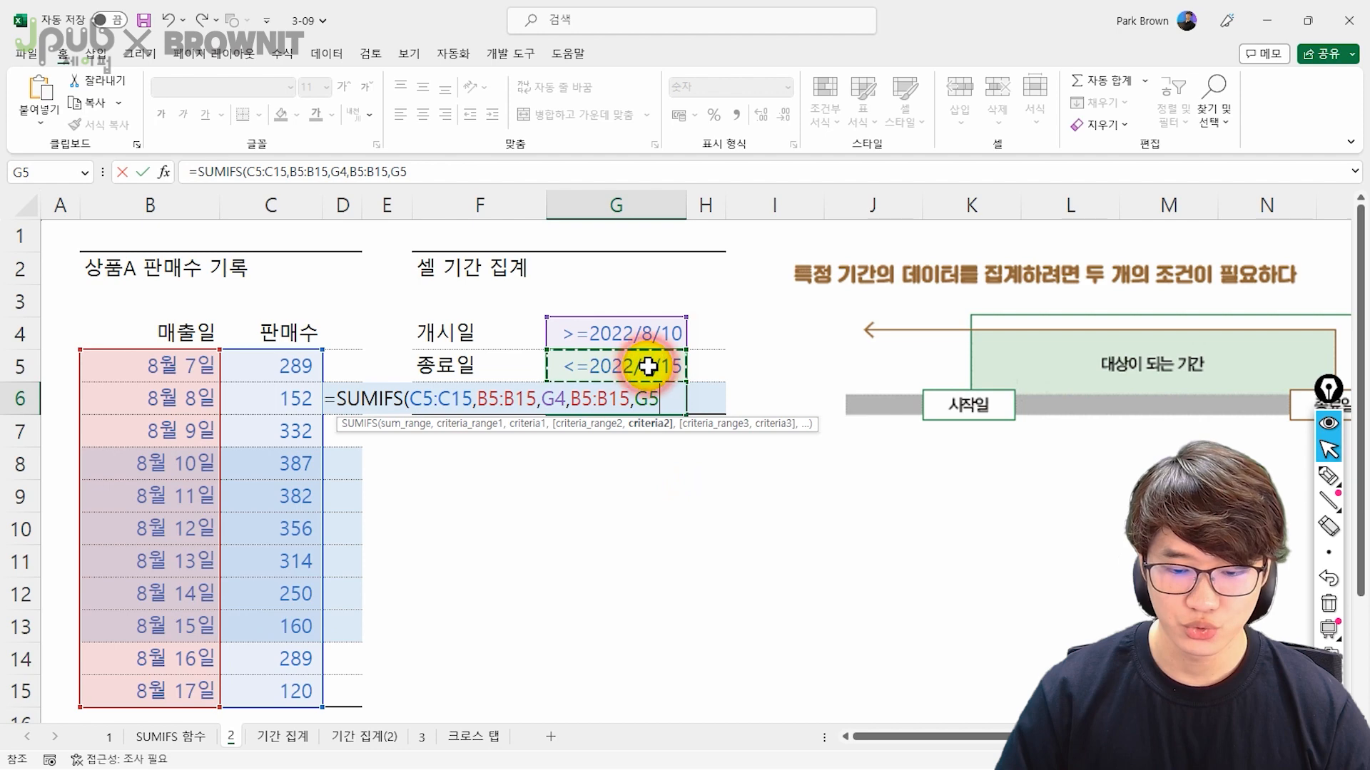
text())
key(Return)
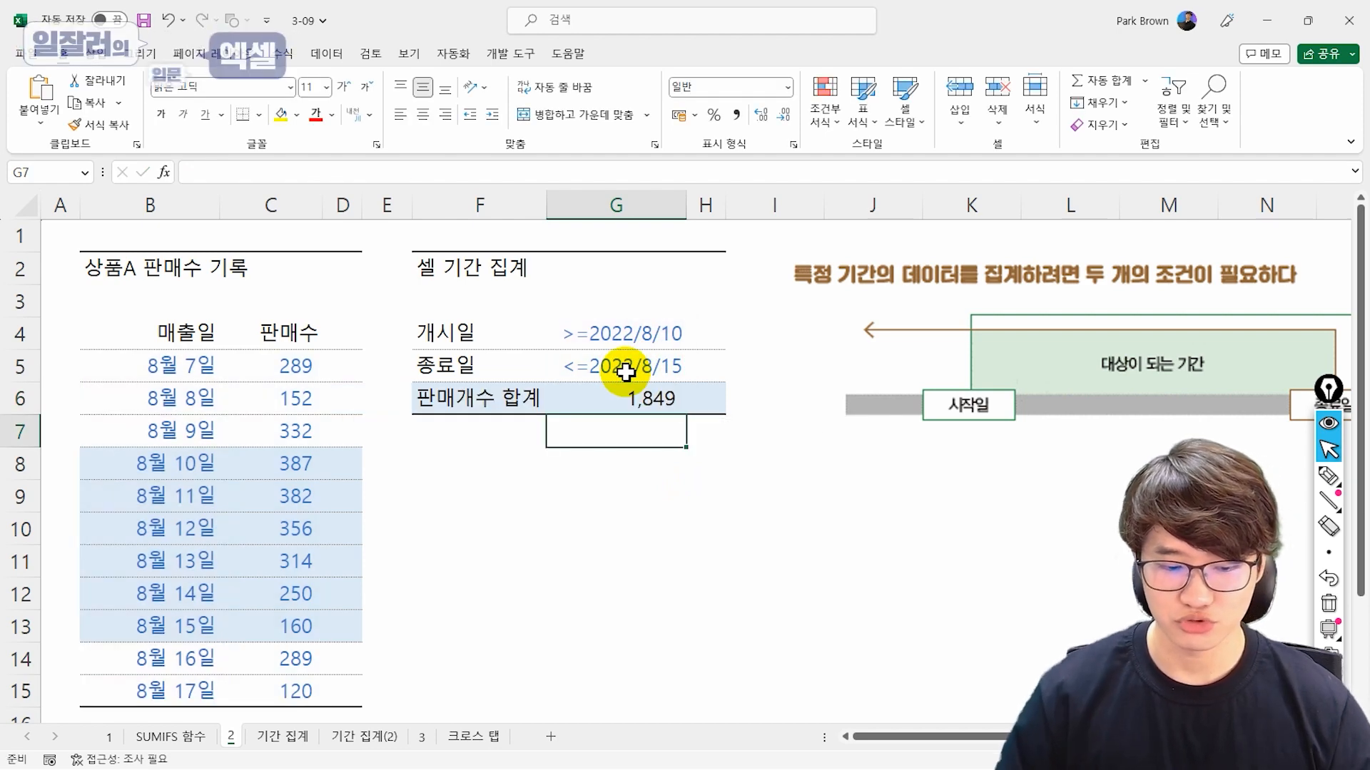
click(649, 397)
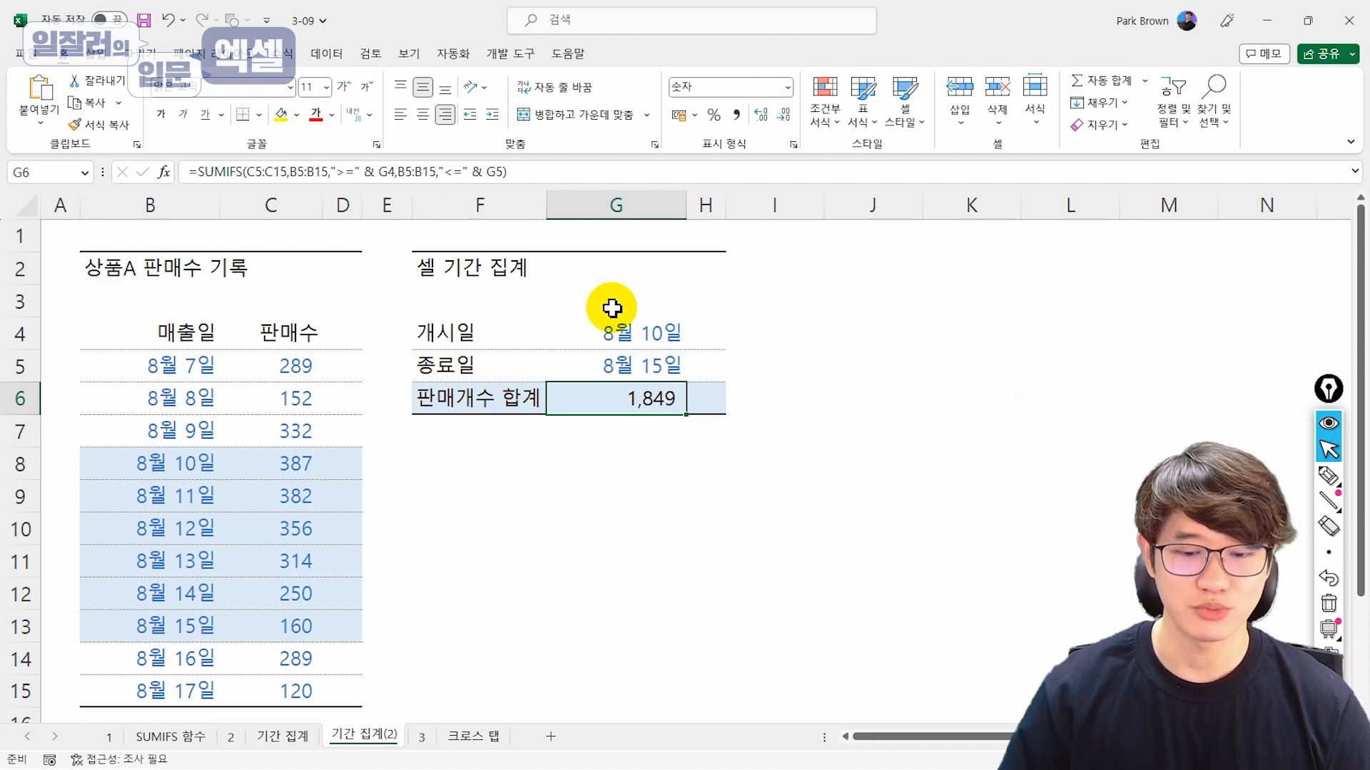
- Examine the plain dates in G4:G5 on sheet 기간 집계(2) and the function arguments of the SUMIFS formula in G6
click(620, 327)
click(633, 364)
click(632, 400)
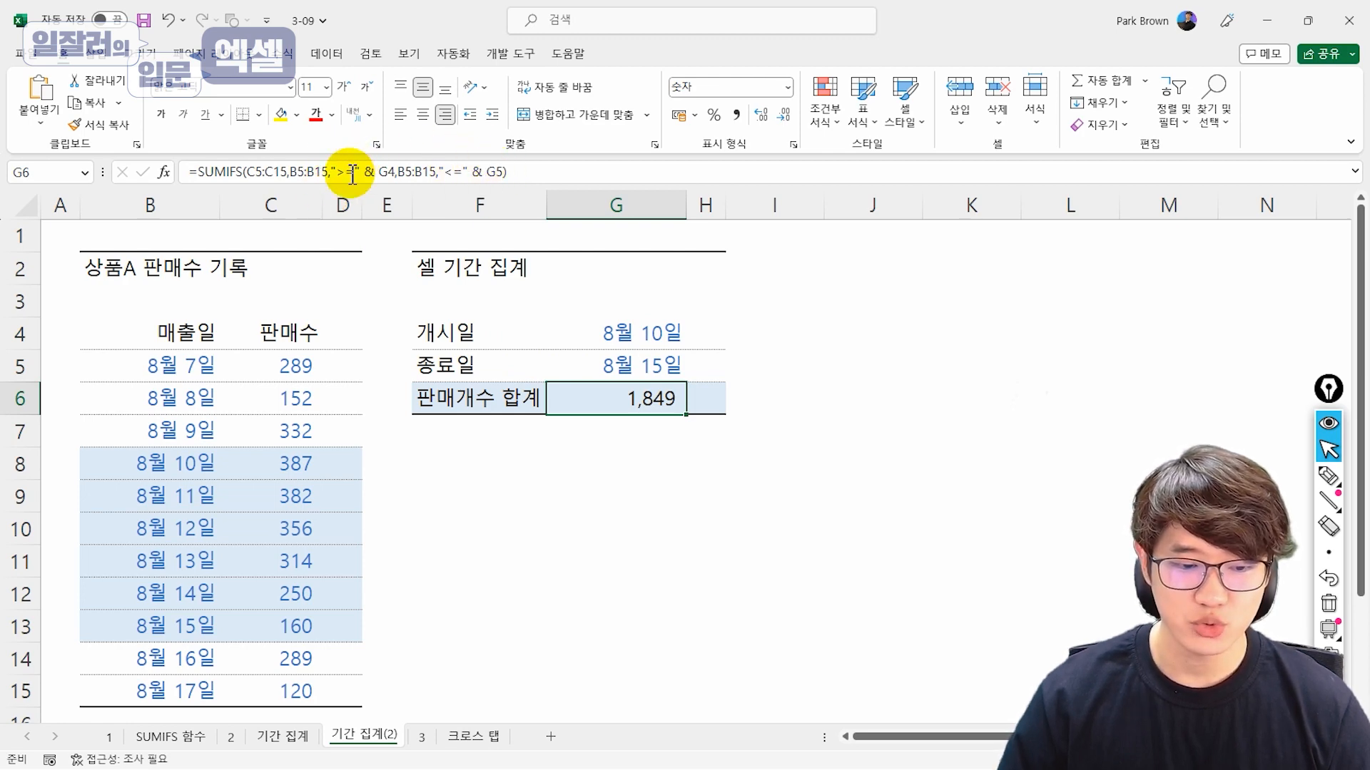
click(165, 172)
drag(631, 314, 560, 393)
click(531, 475)
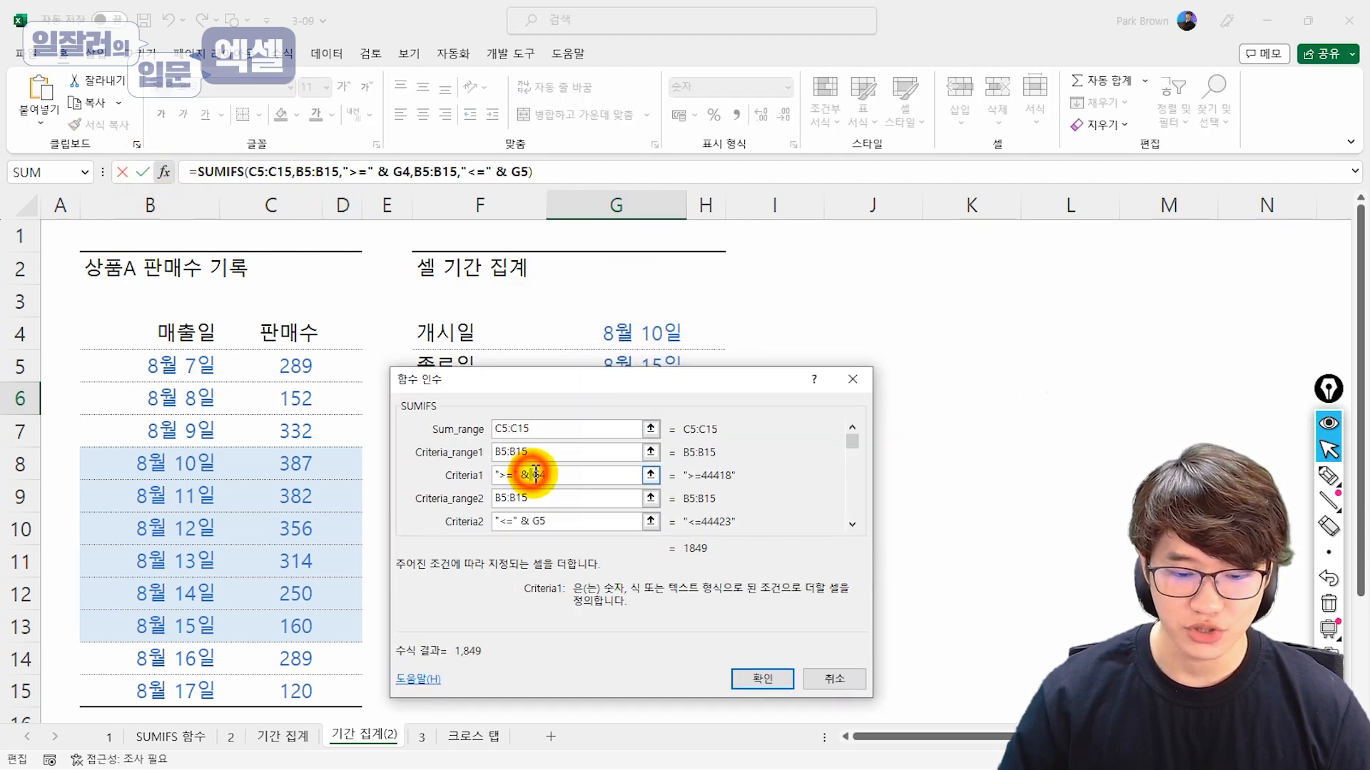
click(562, 500)
click(605, 429)
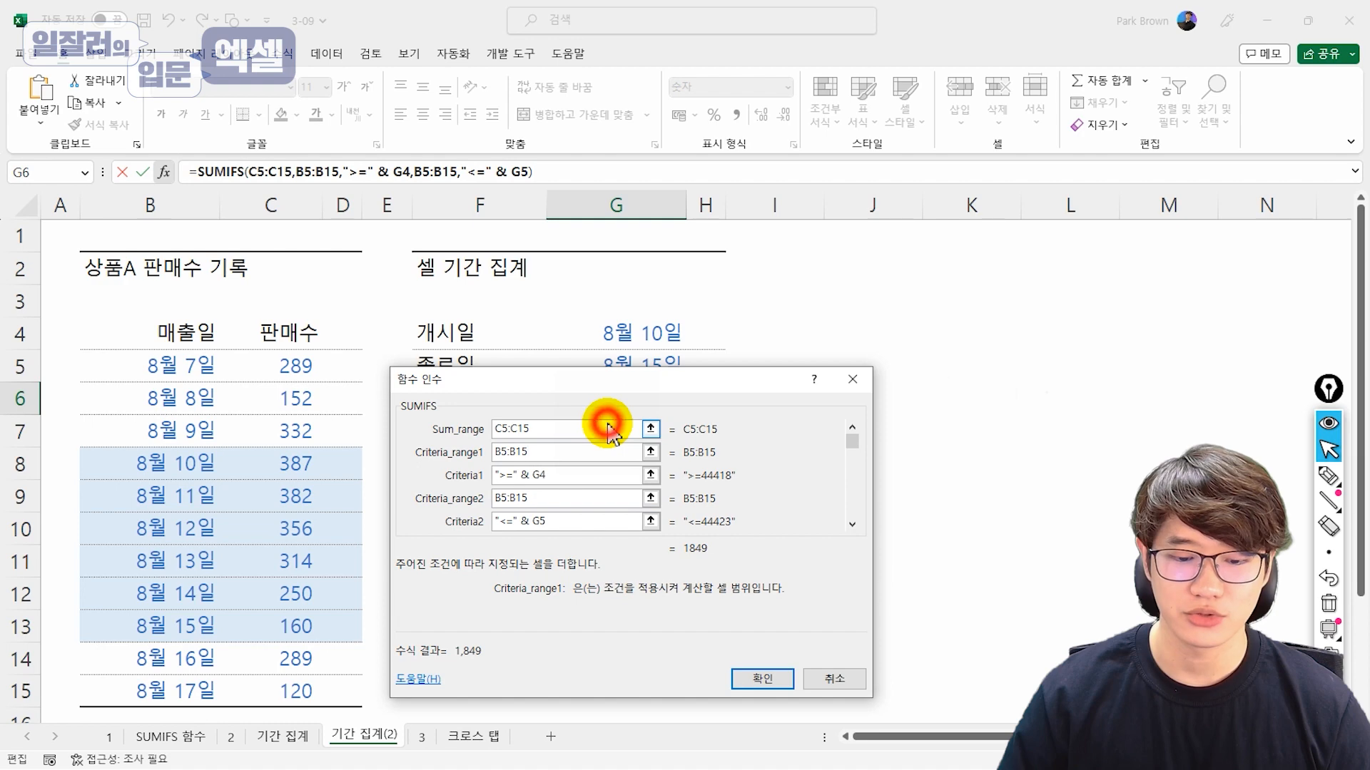
click(761, 678)
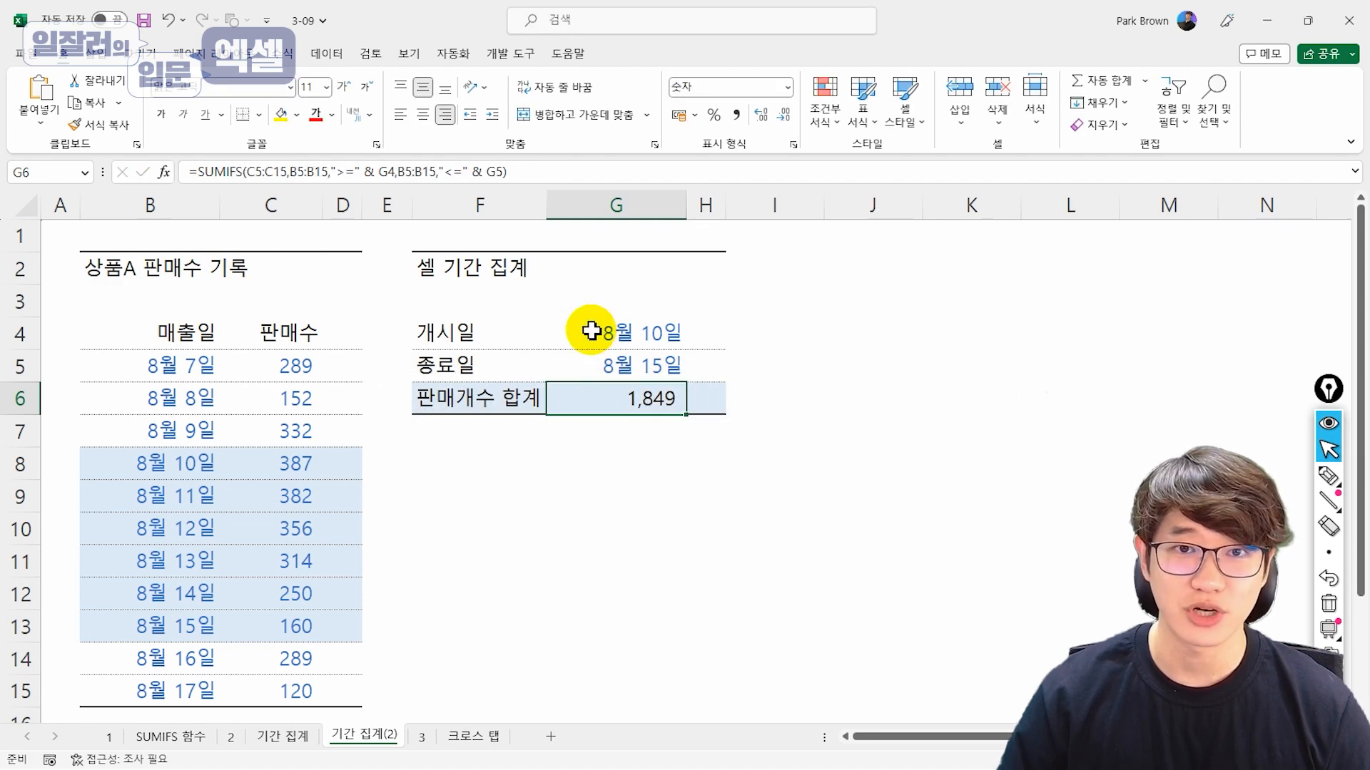
click(630, 454)
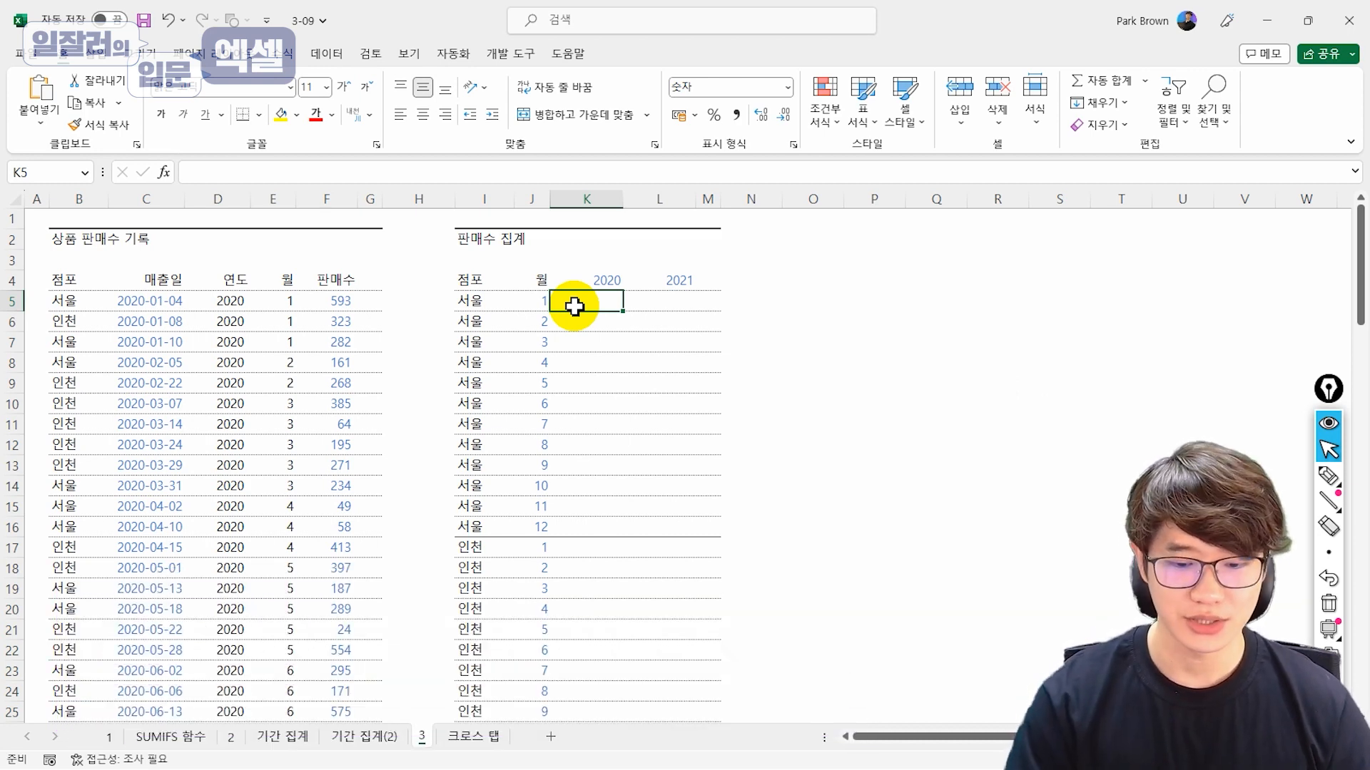
- Look over the store, month and year headings of the 판매수 집계 table on sheet 3
drag(467, 300, 474, 343)
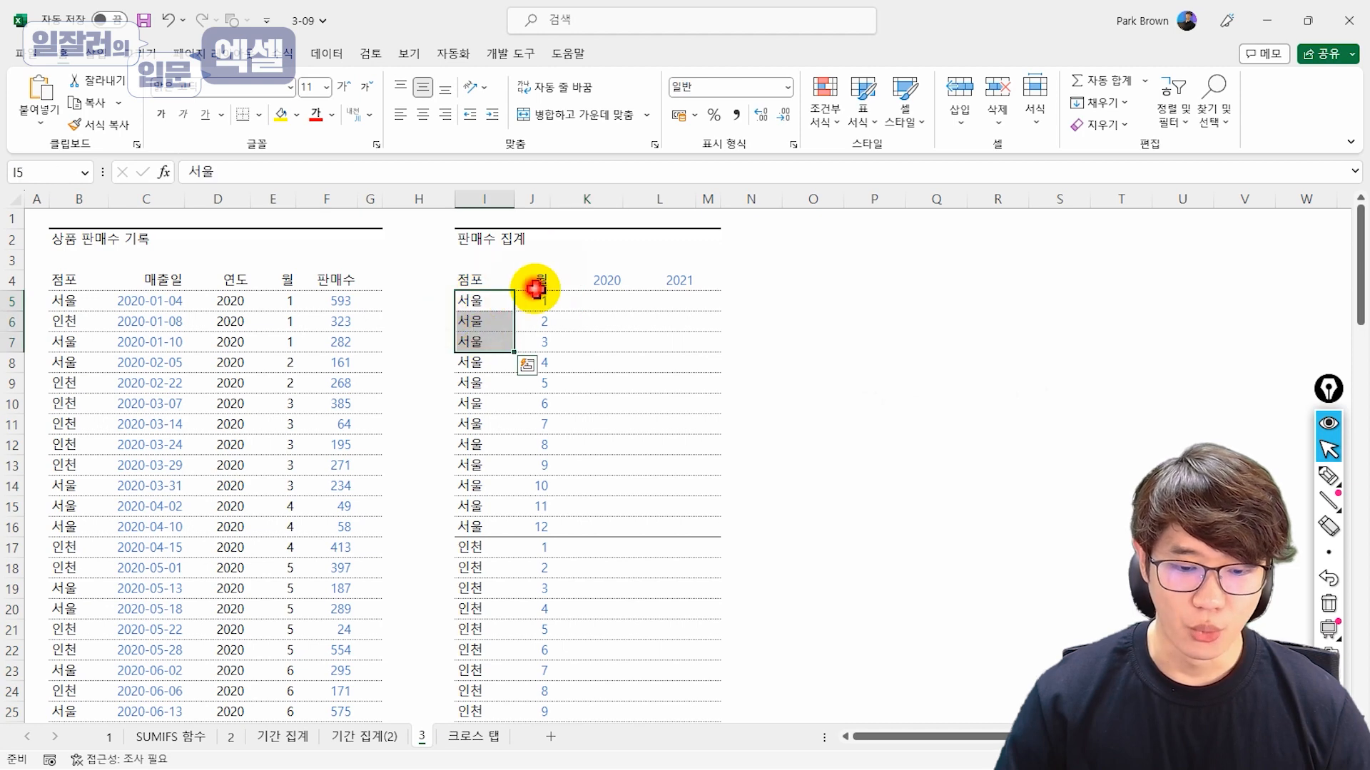
click(535, 285)
click(608, 279)
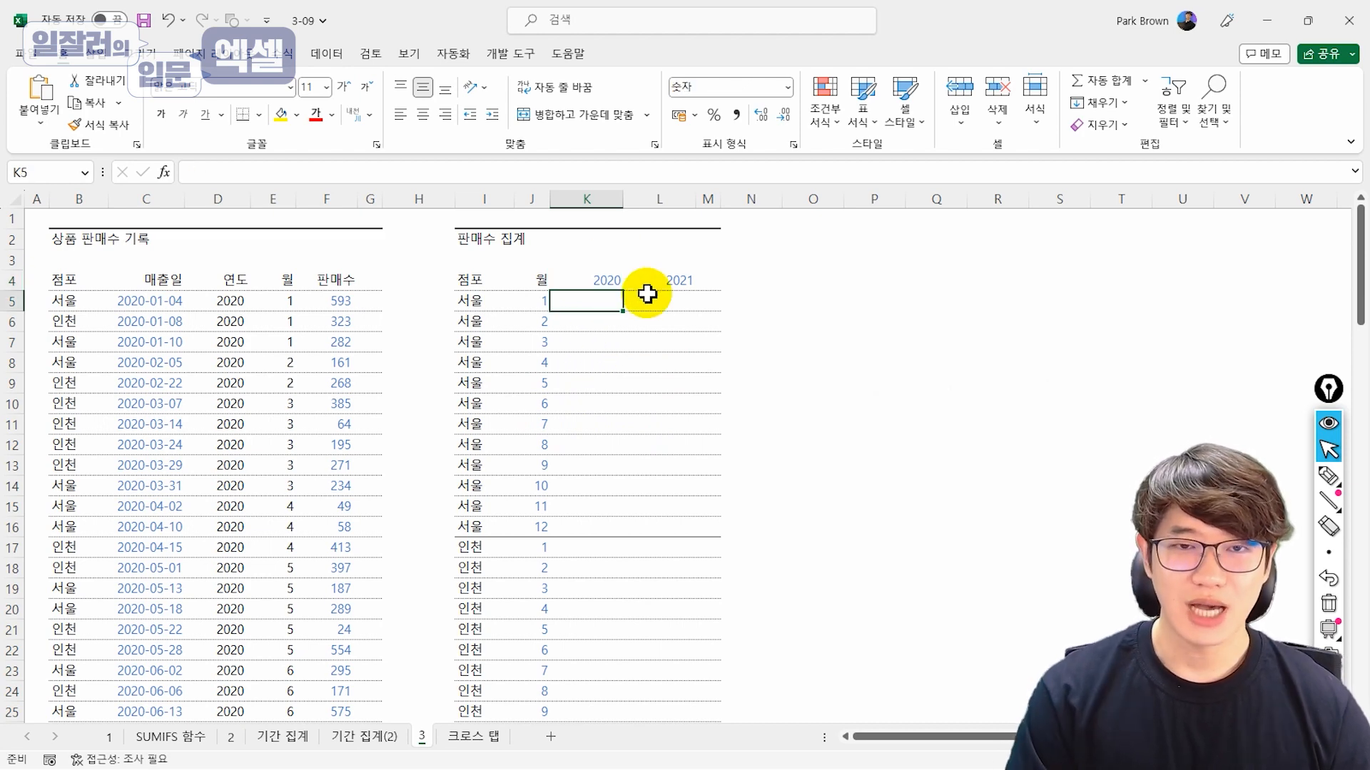
- Start a SUMIFS formula in K5 with the sales quantities F5:F105 as the sum range
text(=)
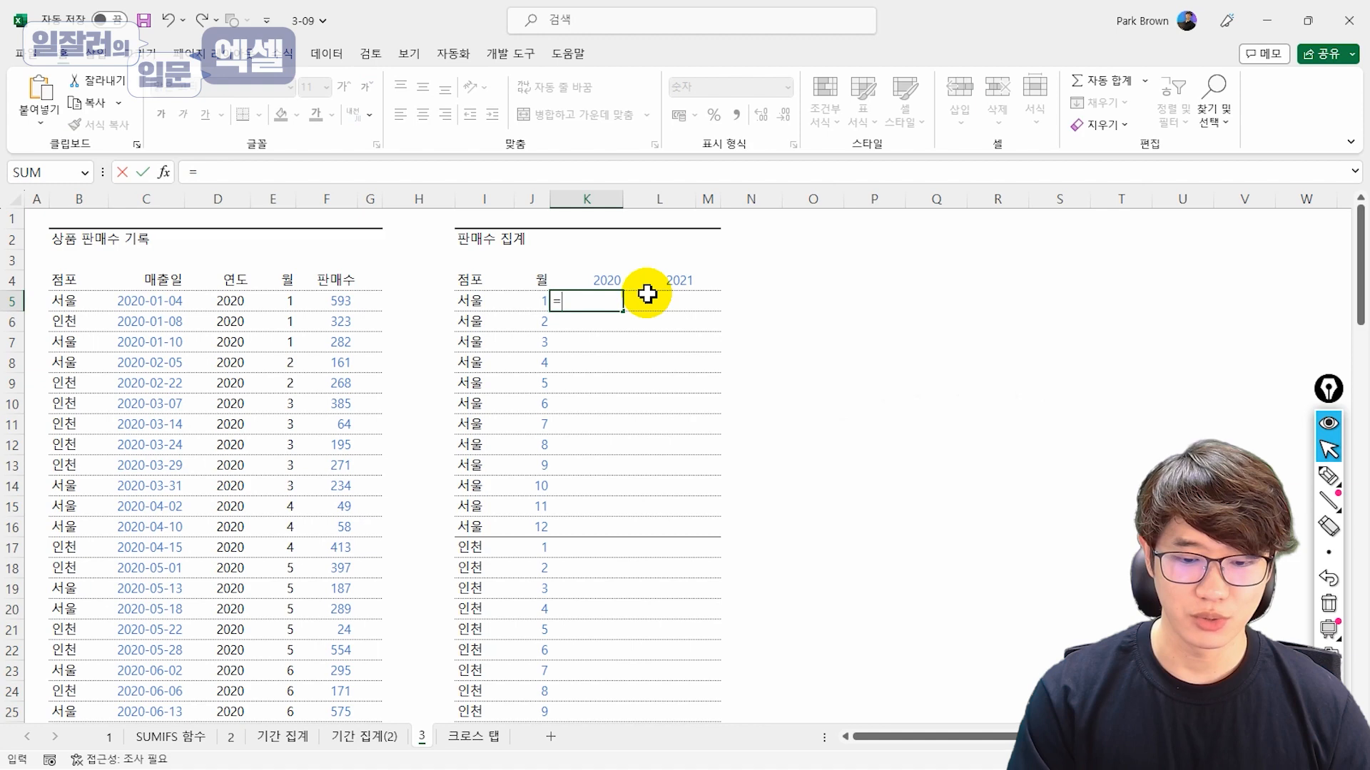
text(sumif)
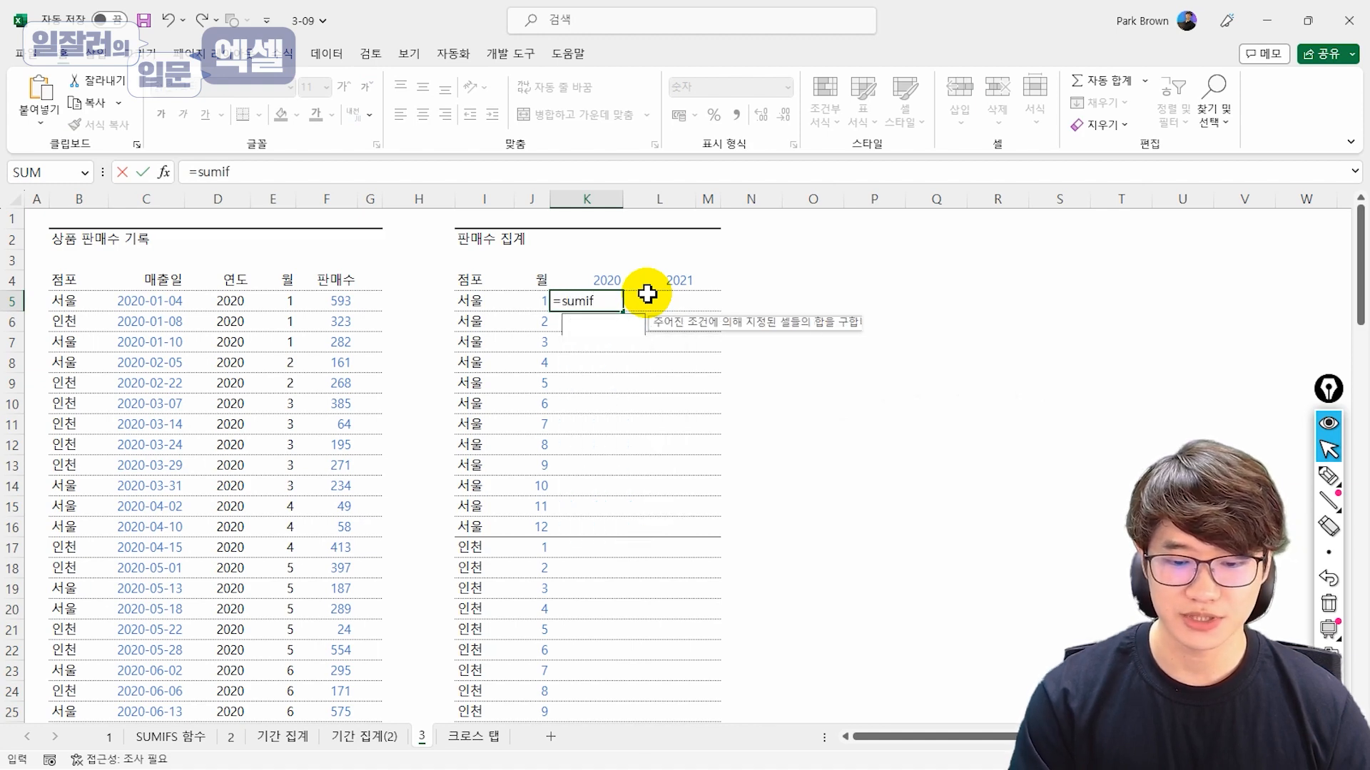
text(s)
key(Tab)
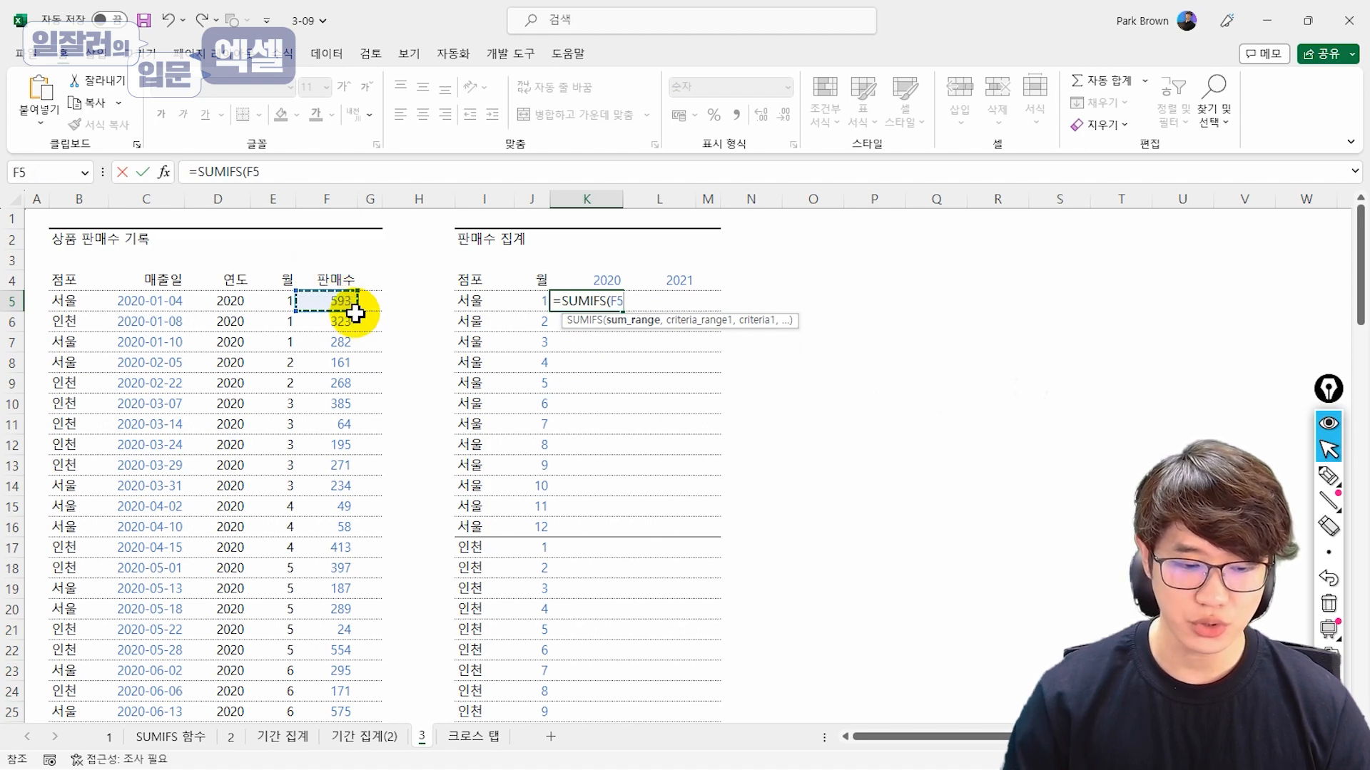
key(ctrl+shift+Down)
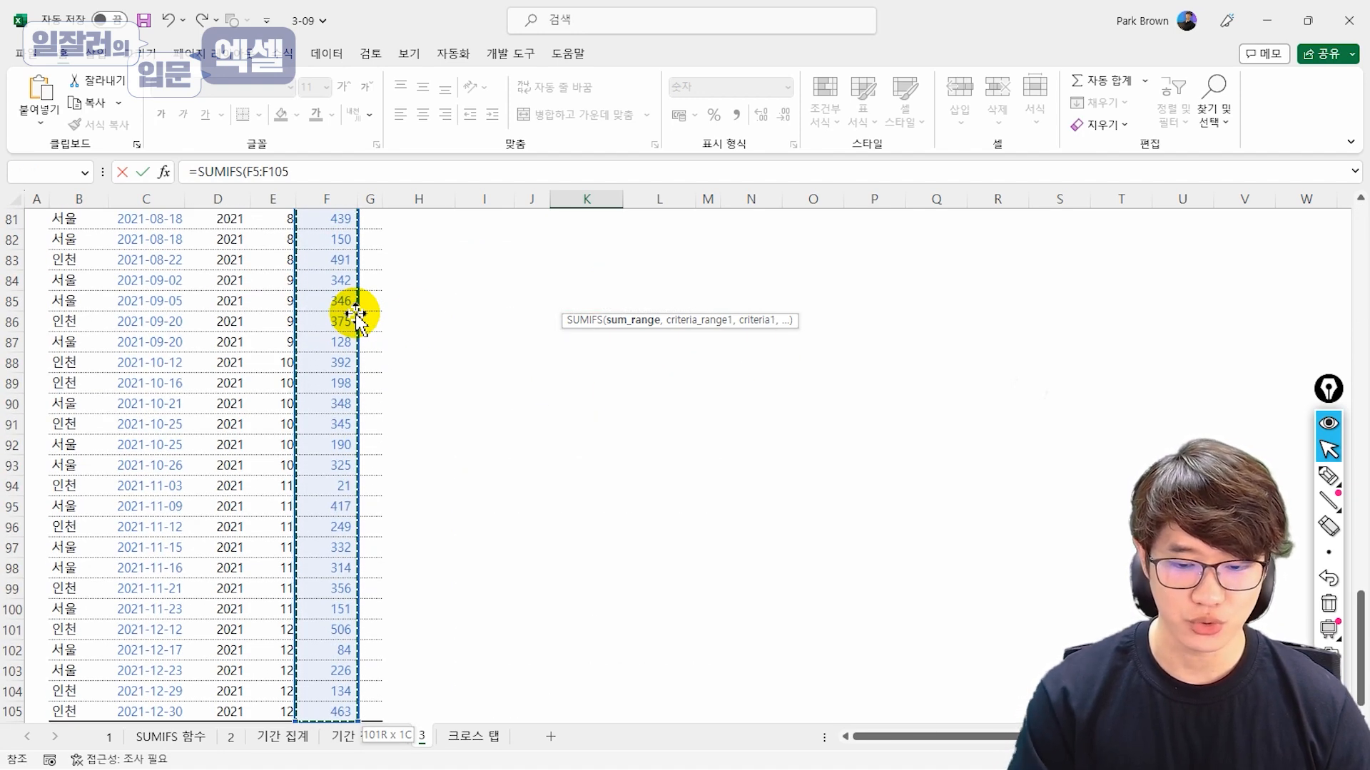
text(,)
scroll(392, 459, up, 15)
scroll(474, 426, up, 12)
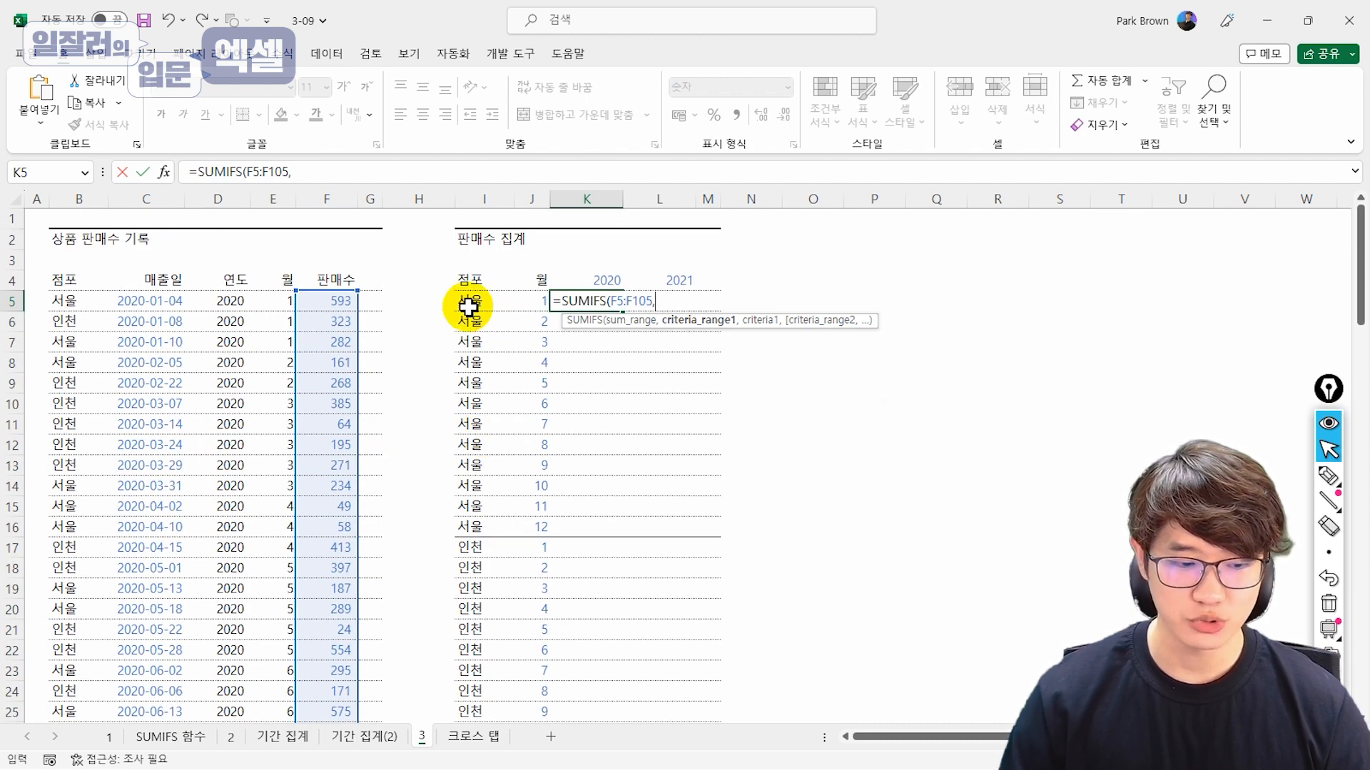
- Add the store condition to the K5 formula with B5:B105 as criteria range and I5 as criteria
click(98, 296)
key(ctrl+shift+Down)
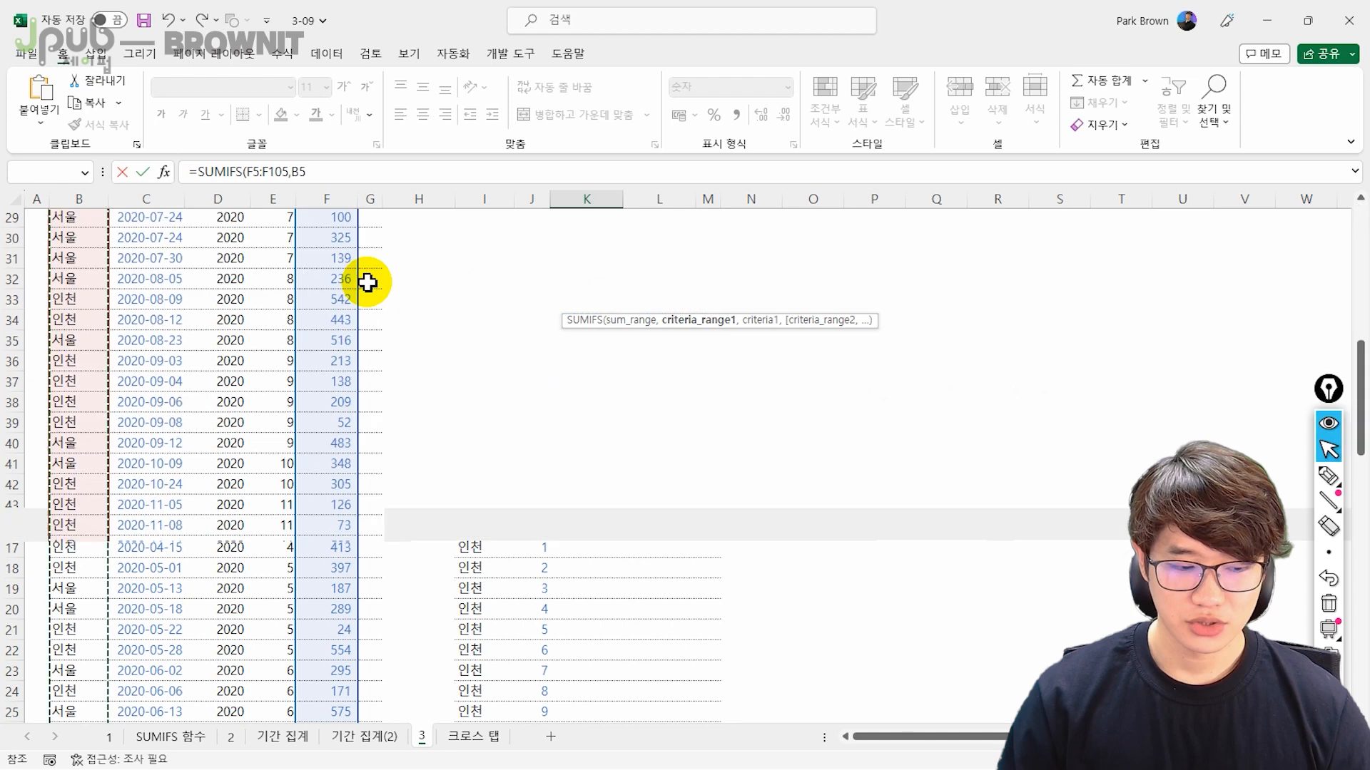
text(,)
scroll(527, 285, up, 8)
scroll(527, 286, up, 18)
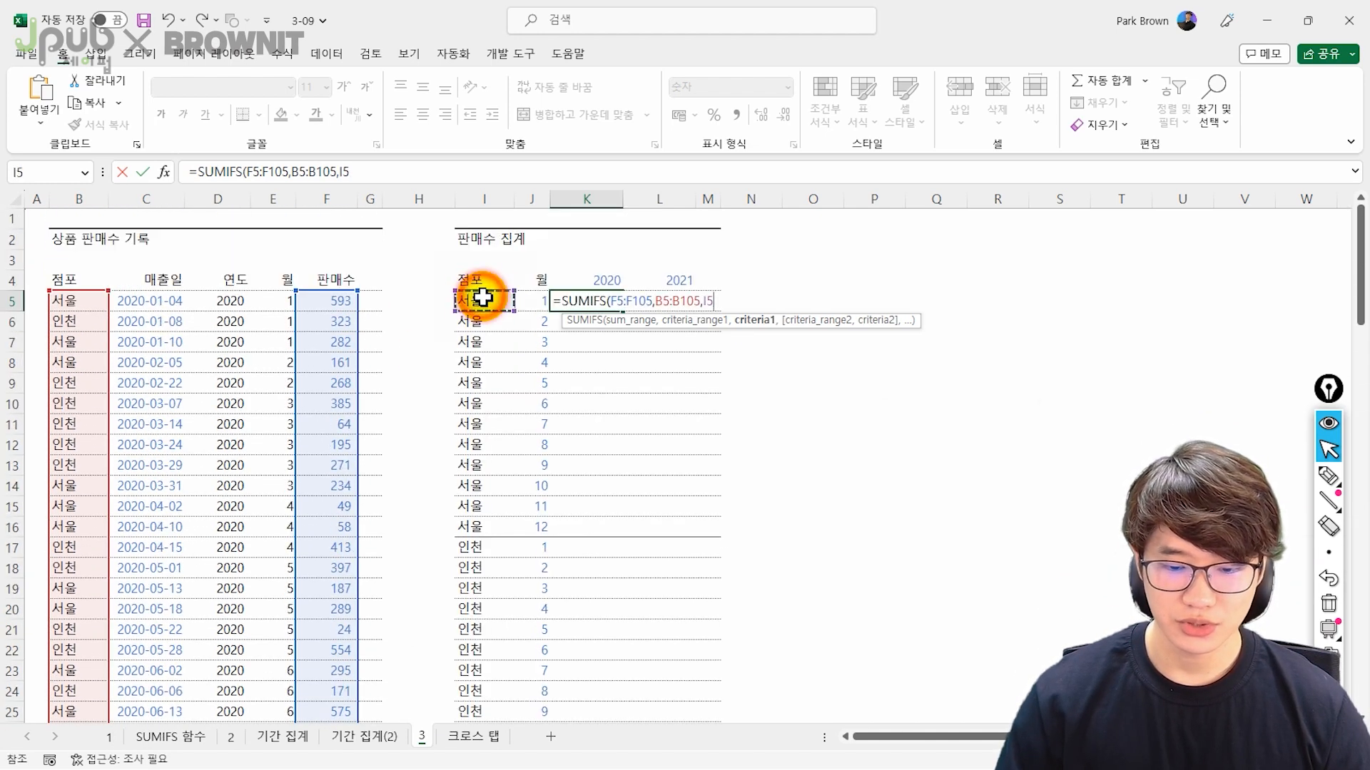
text(,)
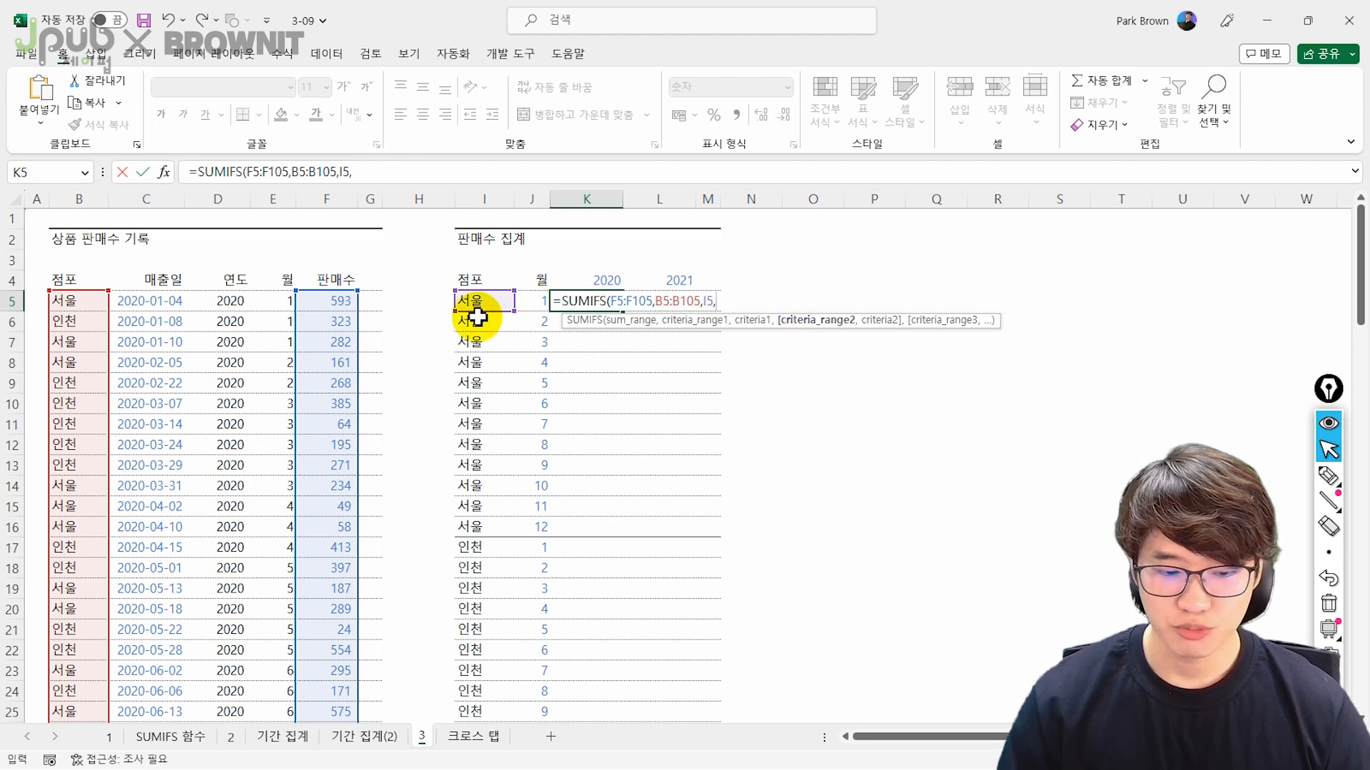
- Add the month condition with E5:E105 as criteria range and J5 as criteria
click(272, 302)
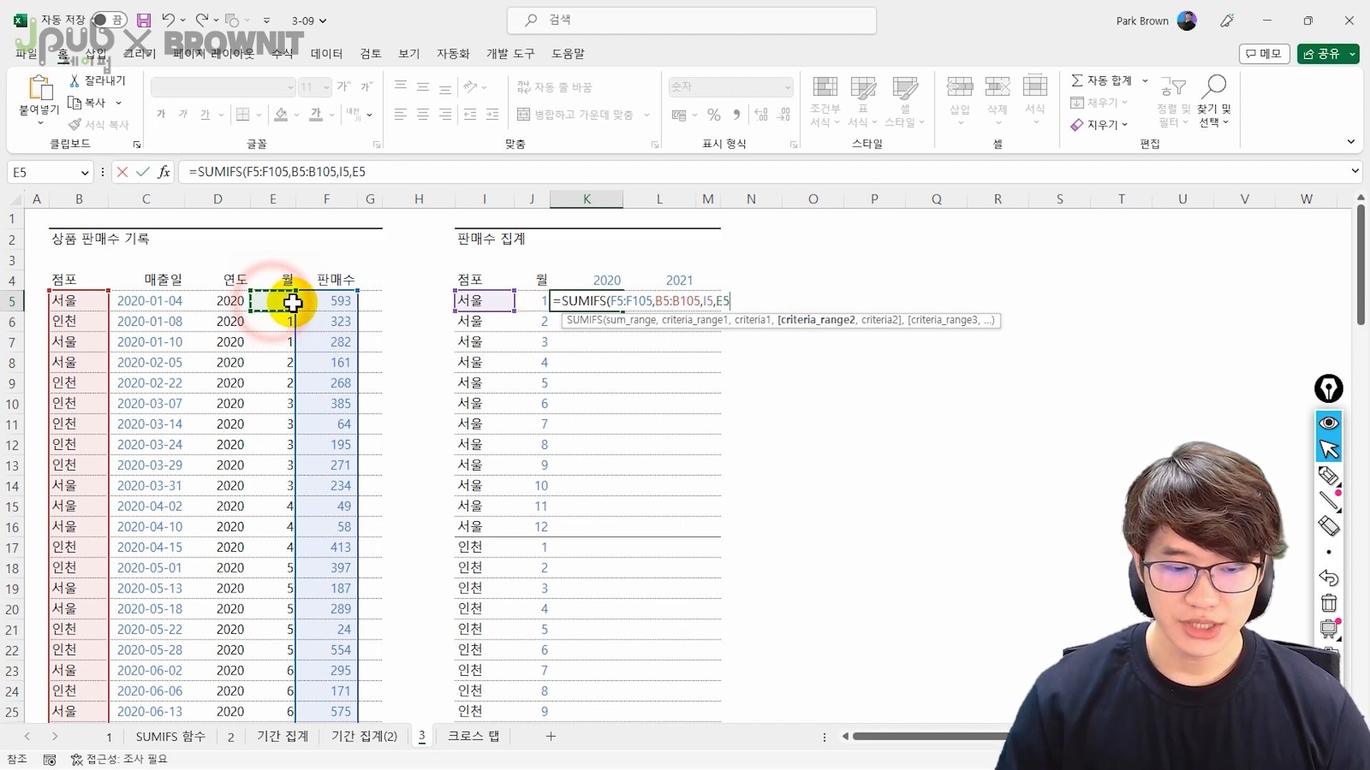
key(ctrl+shift+Down)
text(,)
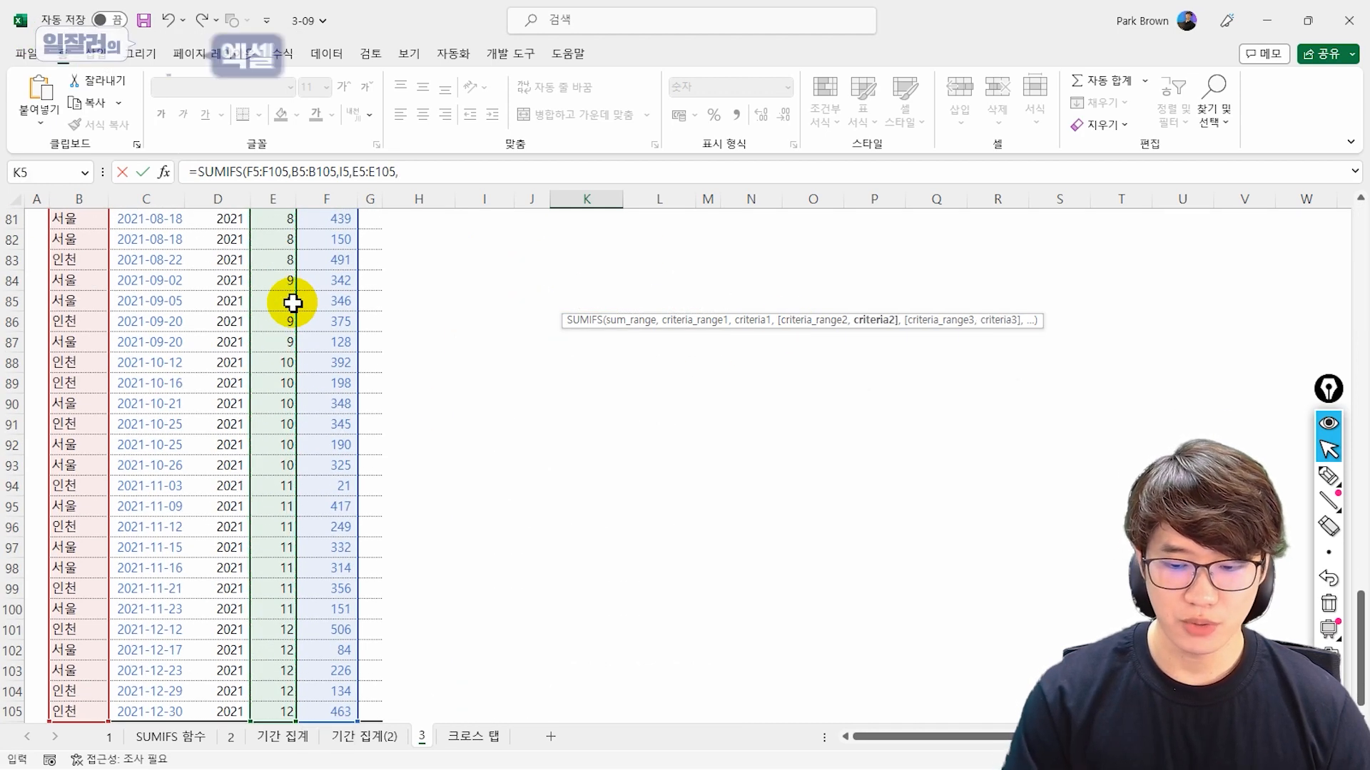
scroll(657, 408, up, 16)
scroll(657, 408, up, 11)
click(541, 299)
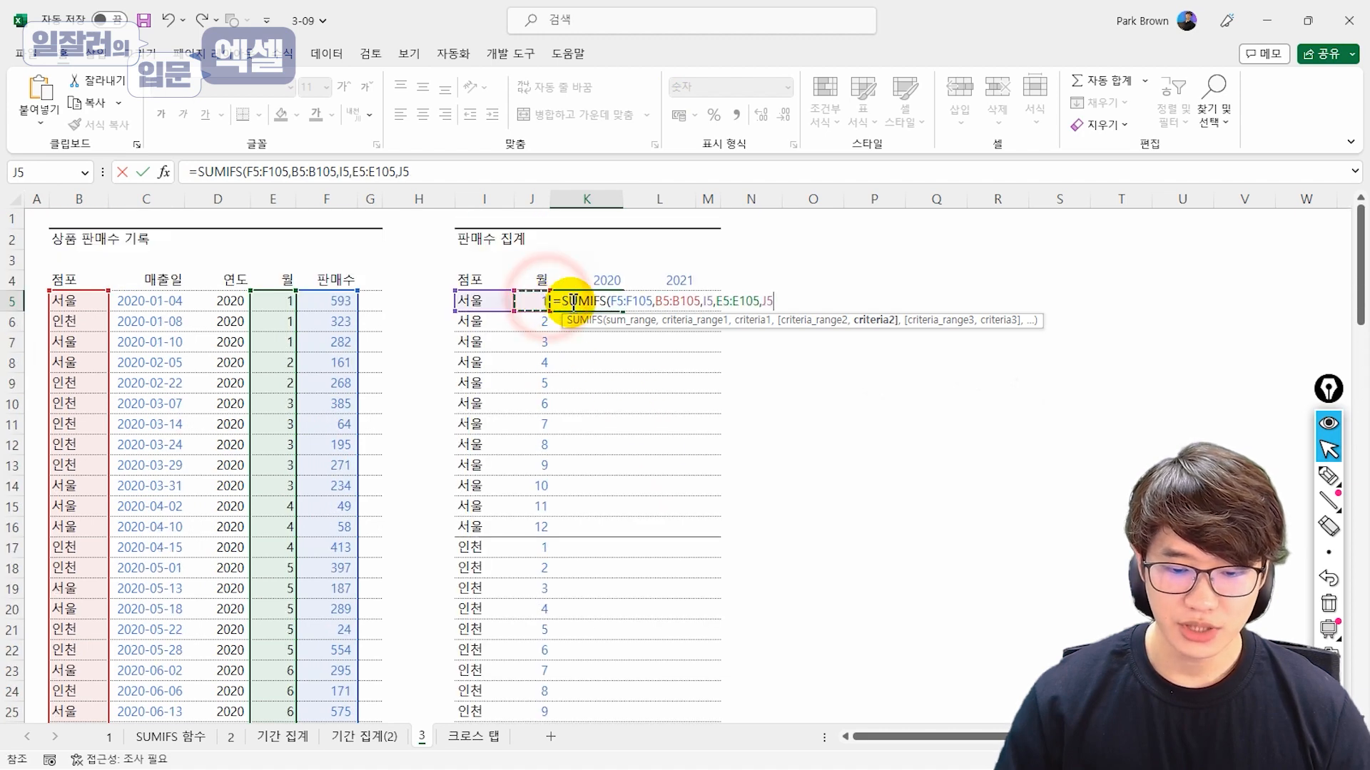
- Add the year condition with D5:D105 as criteria range and K4 as criteria, and complete the K5 formula
click(227, 299)
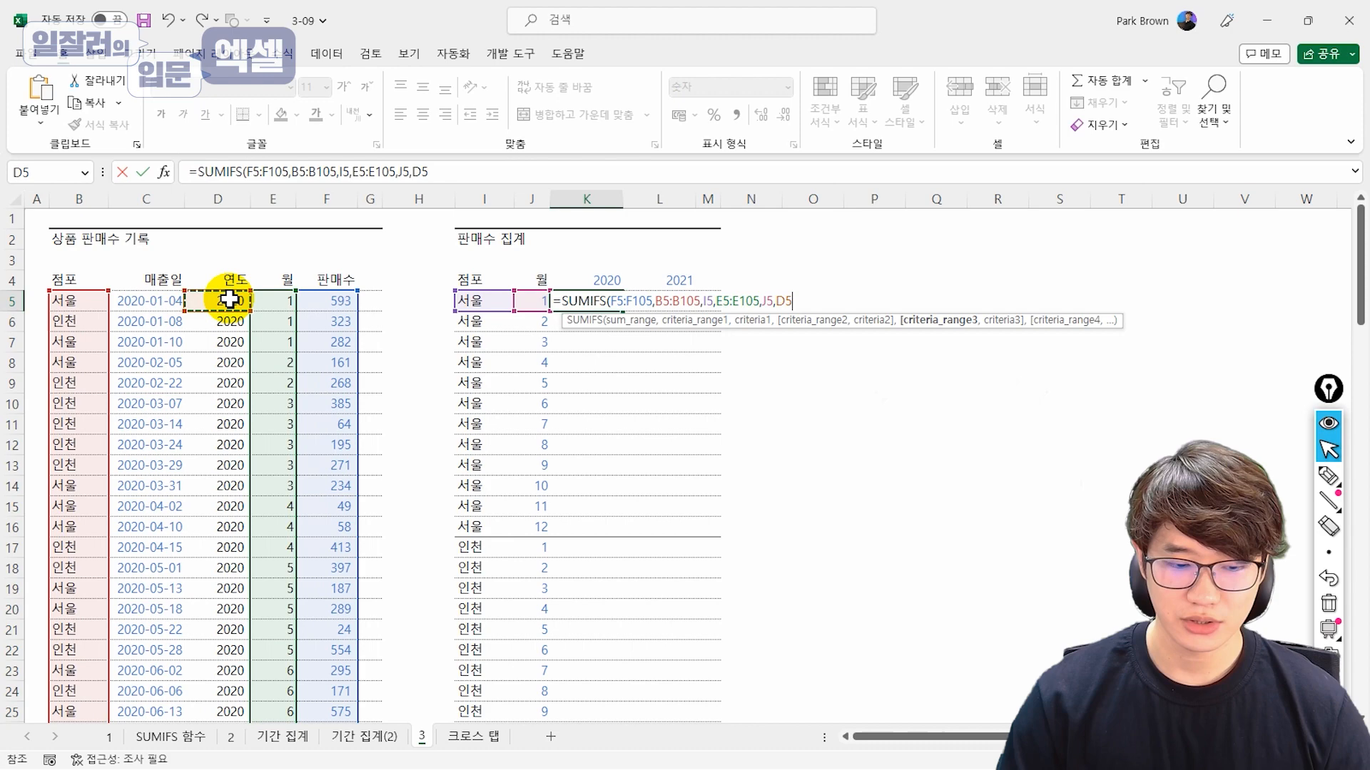
key(ctrl+shift+Down)
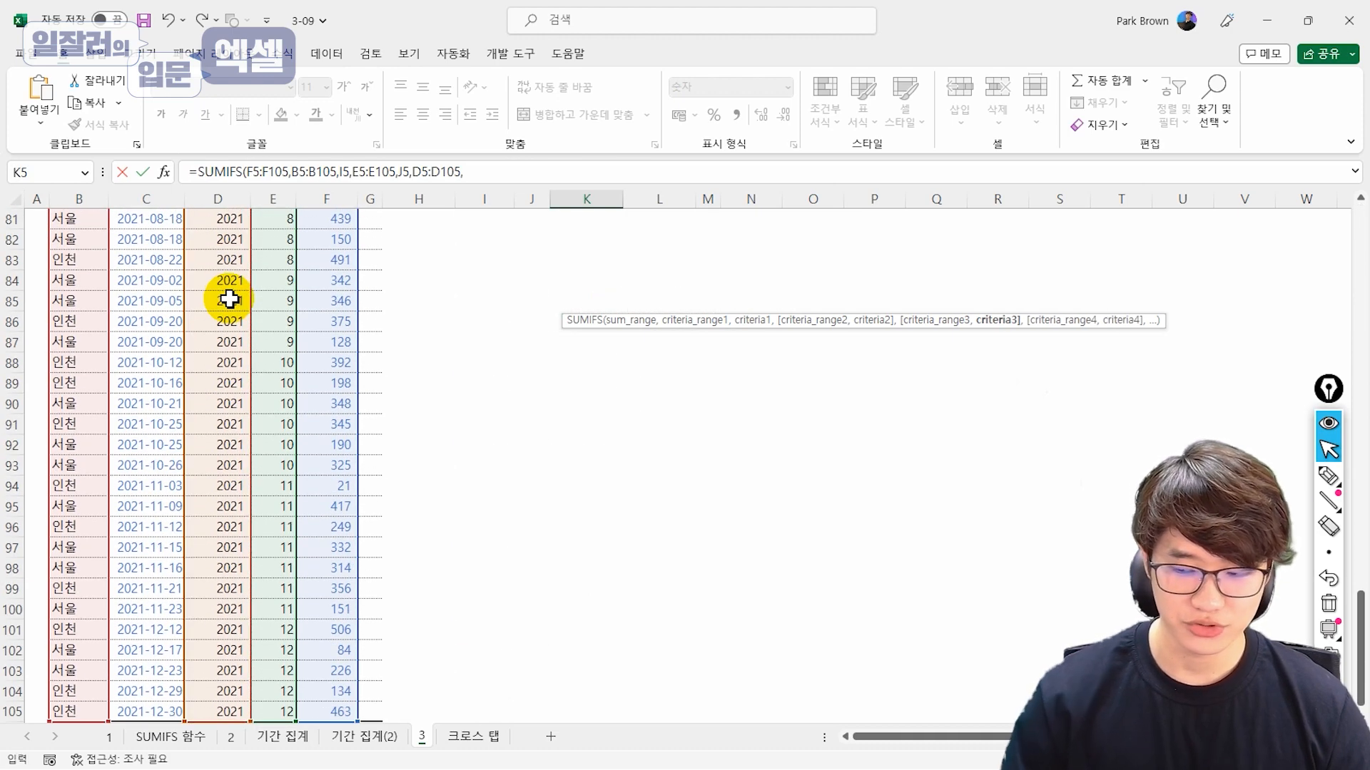
text(,)
drag(1356, 624, 1350, 221)
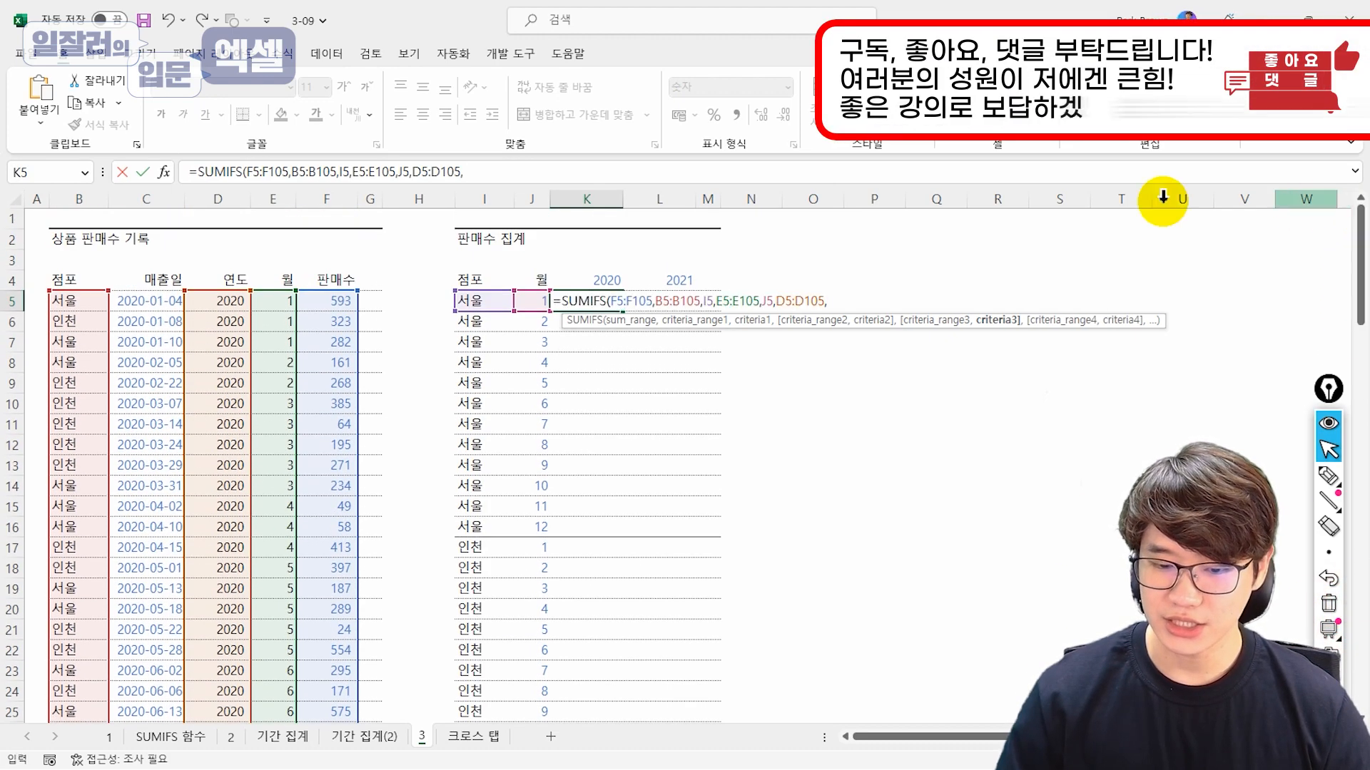
click(590, 279)
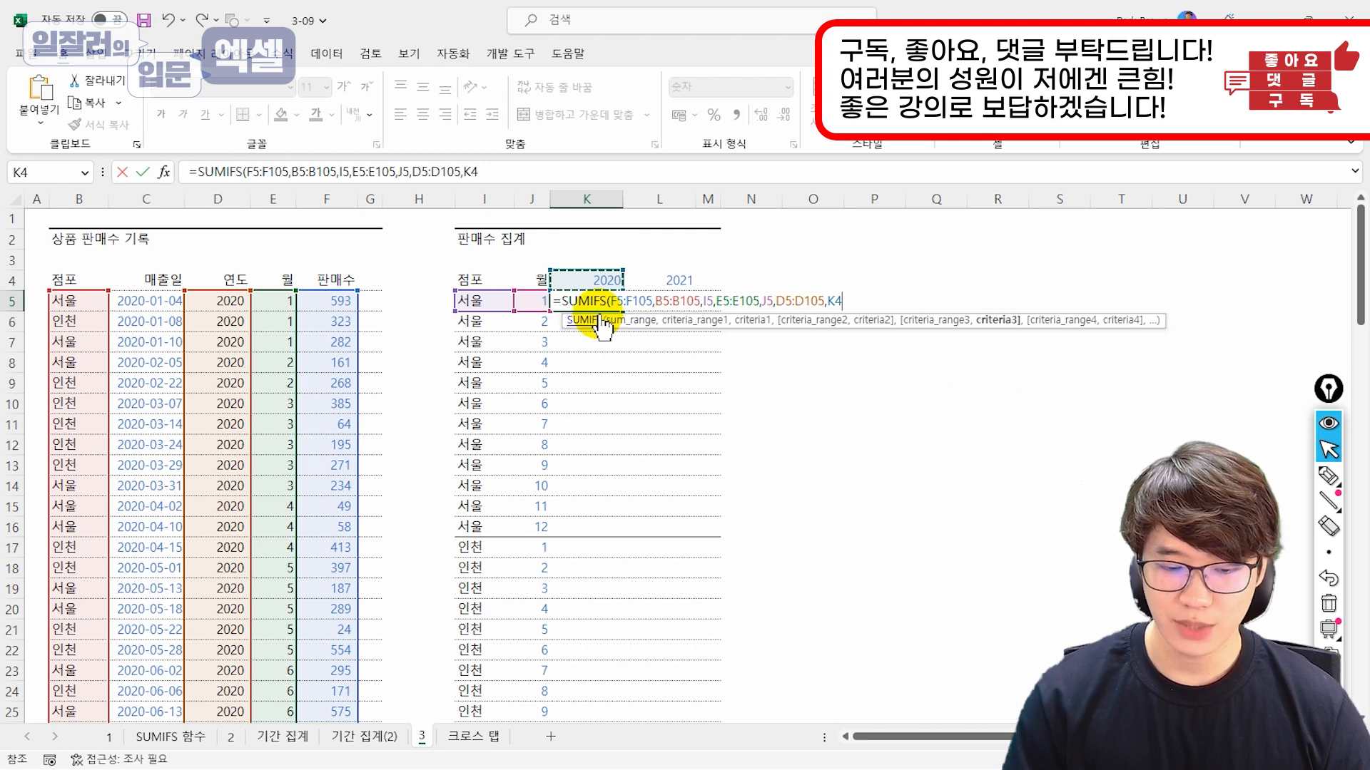
key(Return)
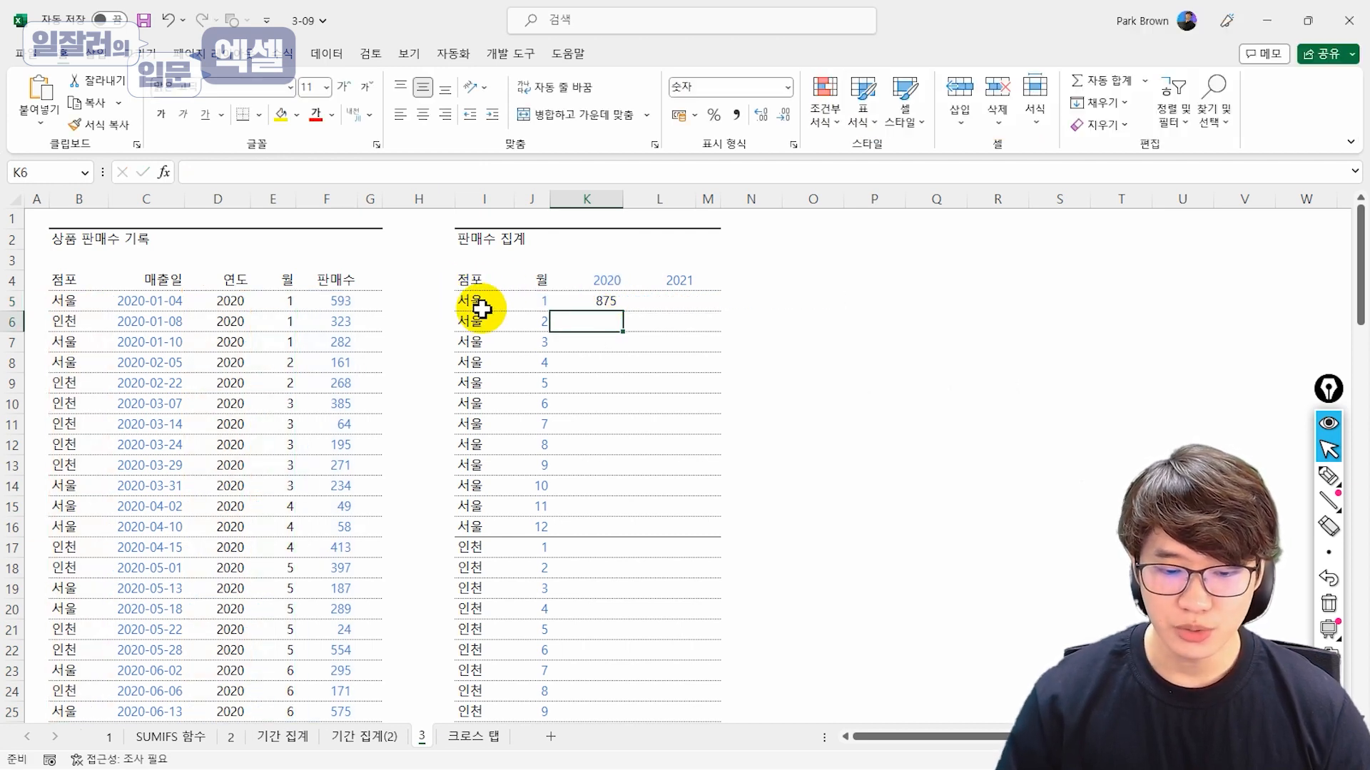
- Try filling the K5 formula across to L5 and undo the fill
click(614, 303)
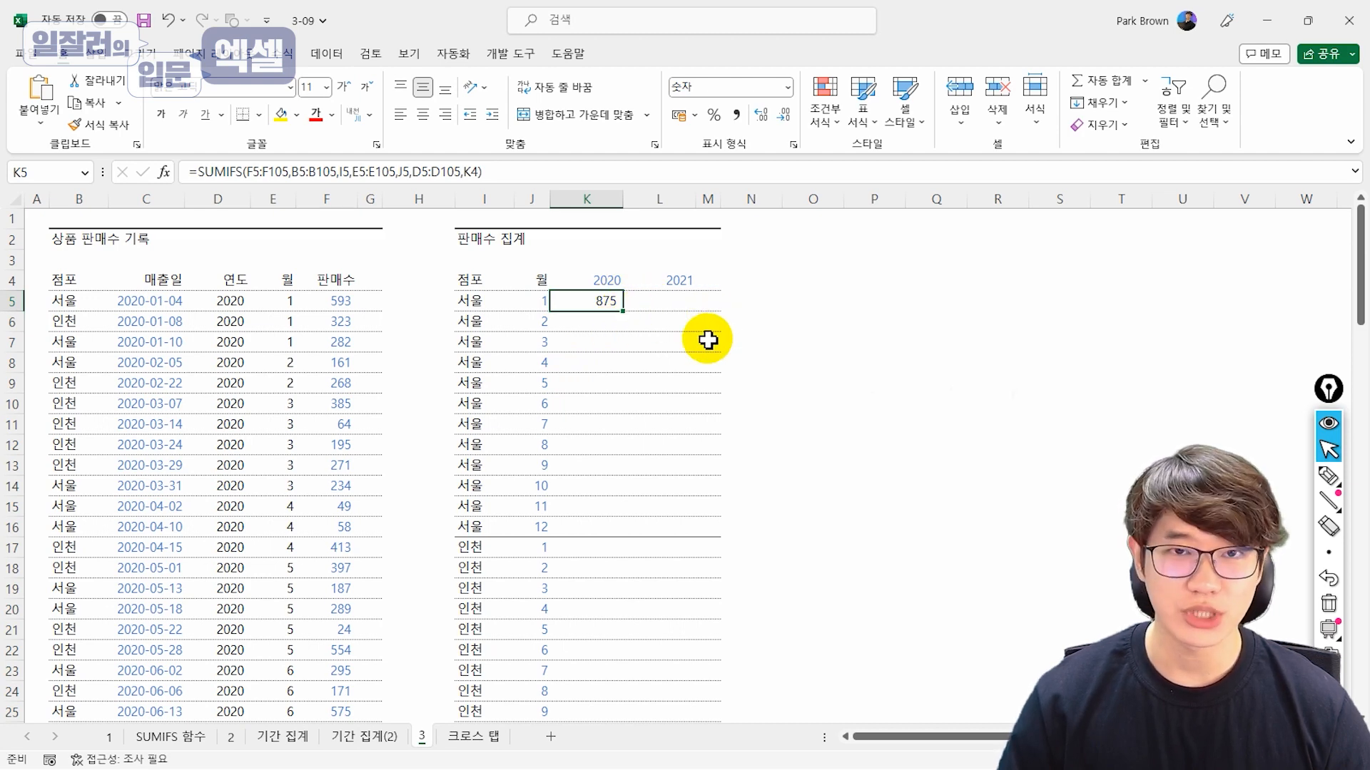
drag(623, 314, 687, 312)
key(ctrl+z)
click(612, 300)
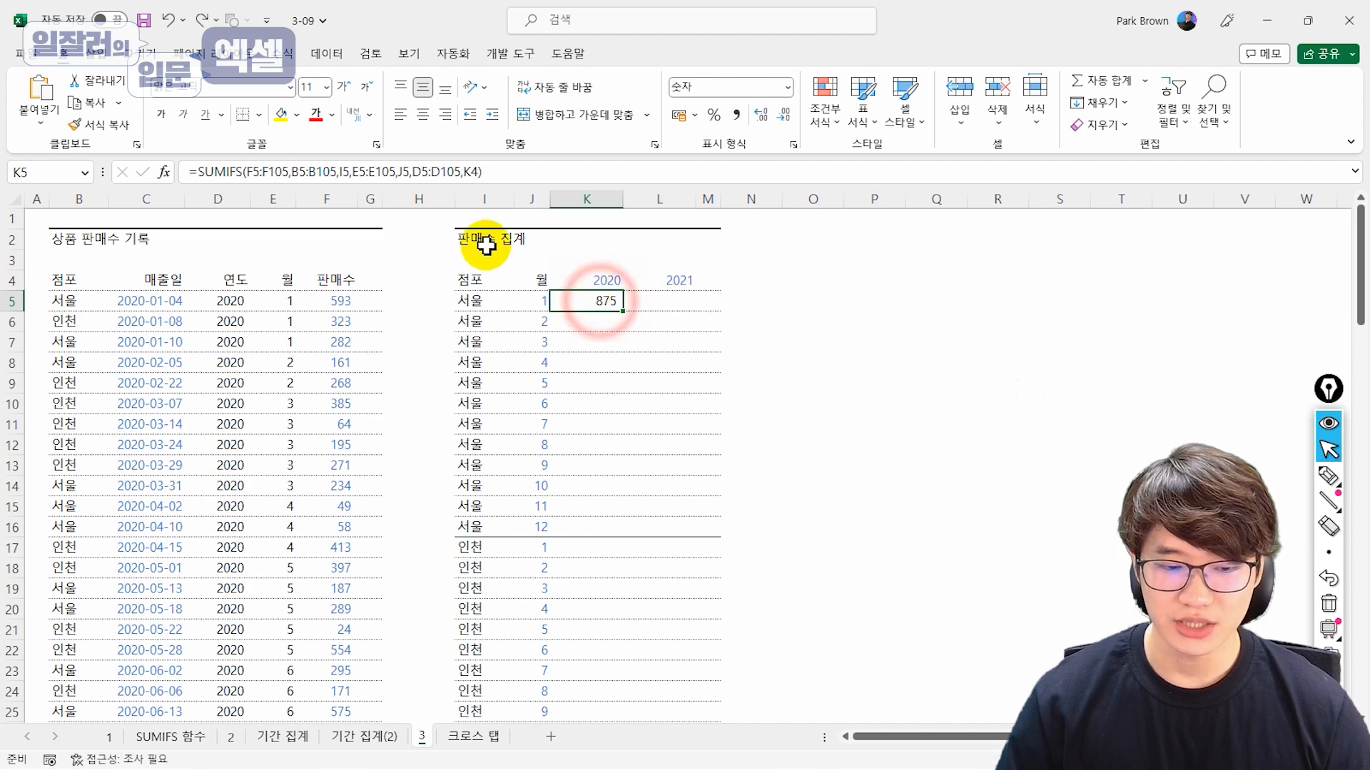
- Make the F, B, E and D ranges in the K5 formula absolute for rows 5 to 105 and lock the store criteria as $I5
click(253, 172)
drag(253, 172, 548, 174)
key(F4)
key(F4)
key(F4)
key(F4)
click(397, 172)
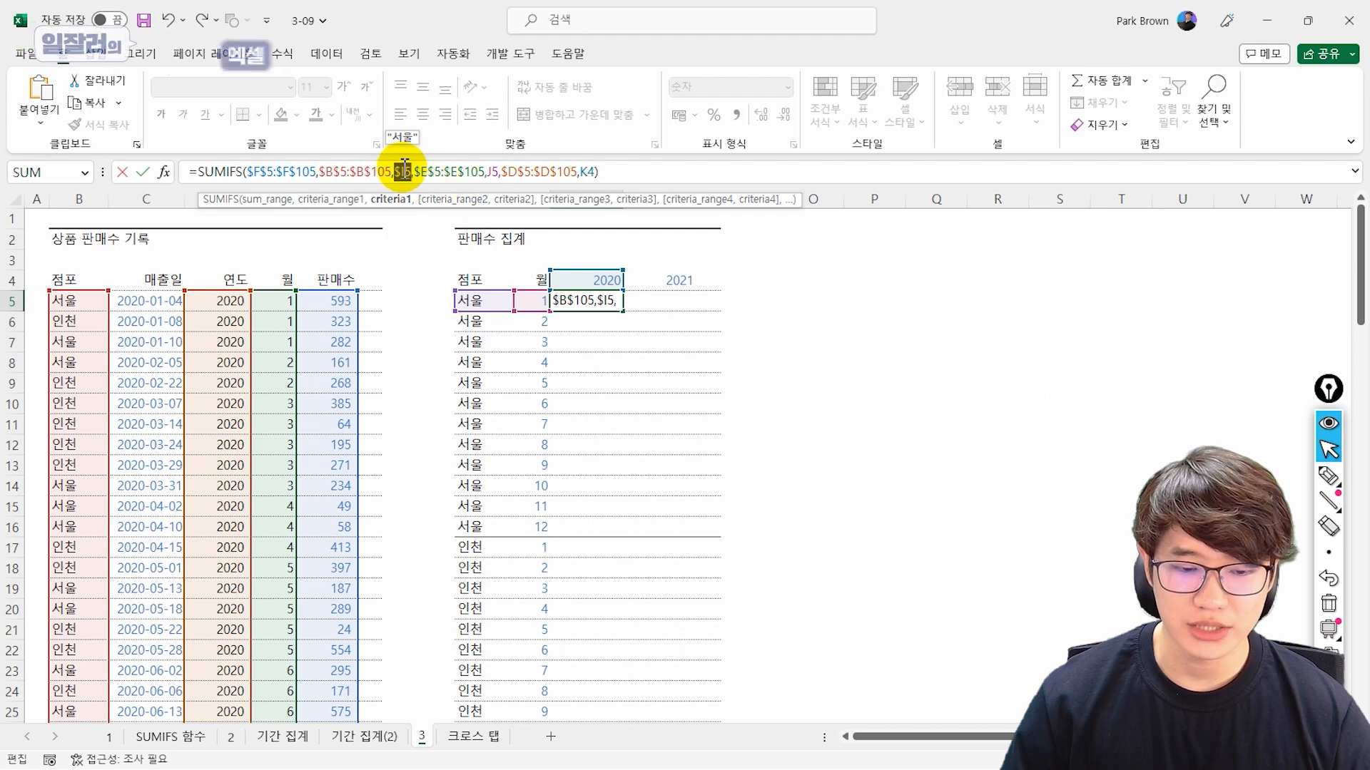
- Lock the month criteria as $J5 and the year criteria as K$4, and confirm the K5 formula
click(496, 168)
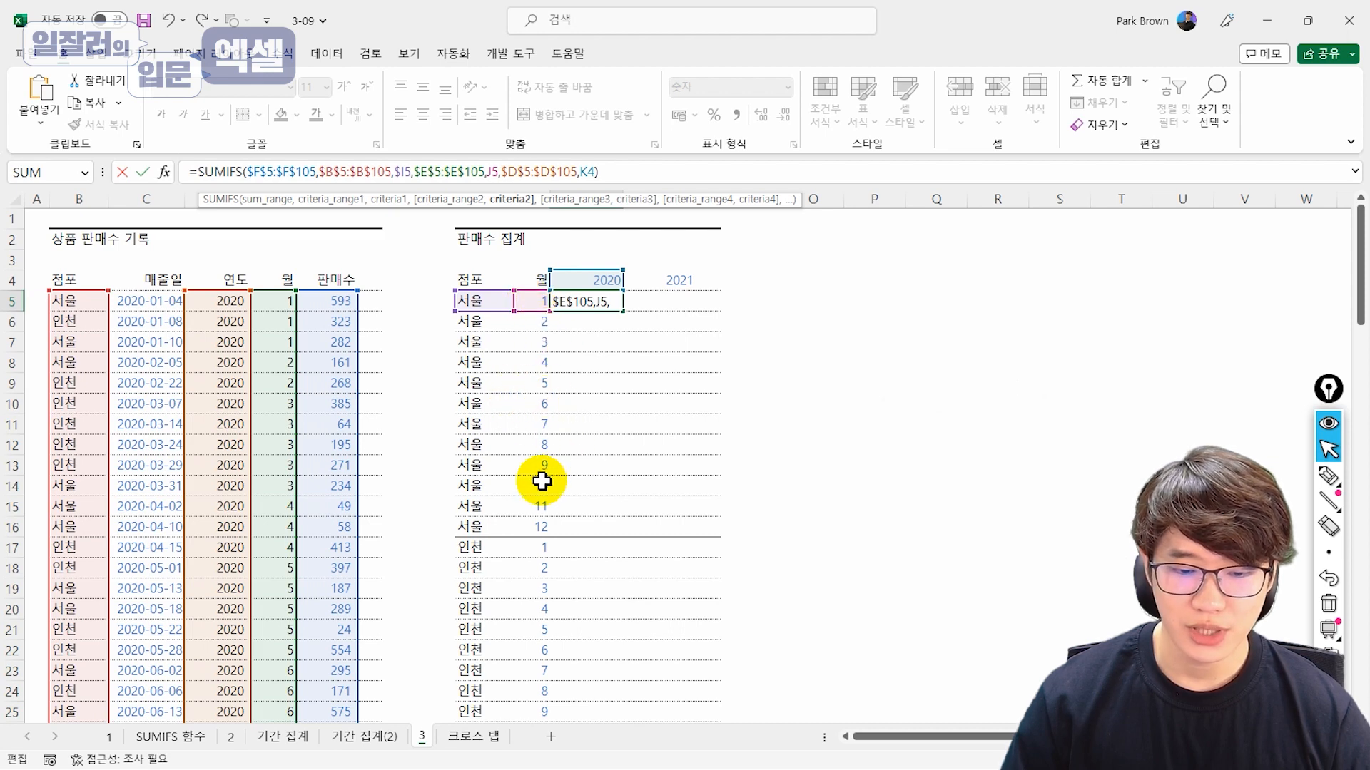
key(F4)
key(F4)
key(F4)
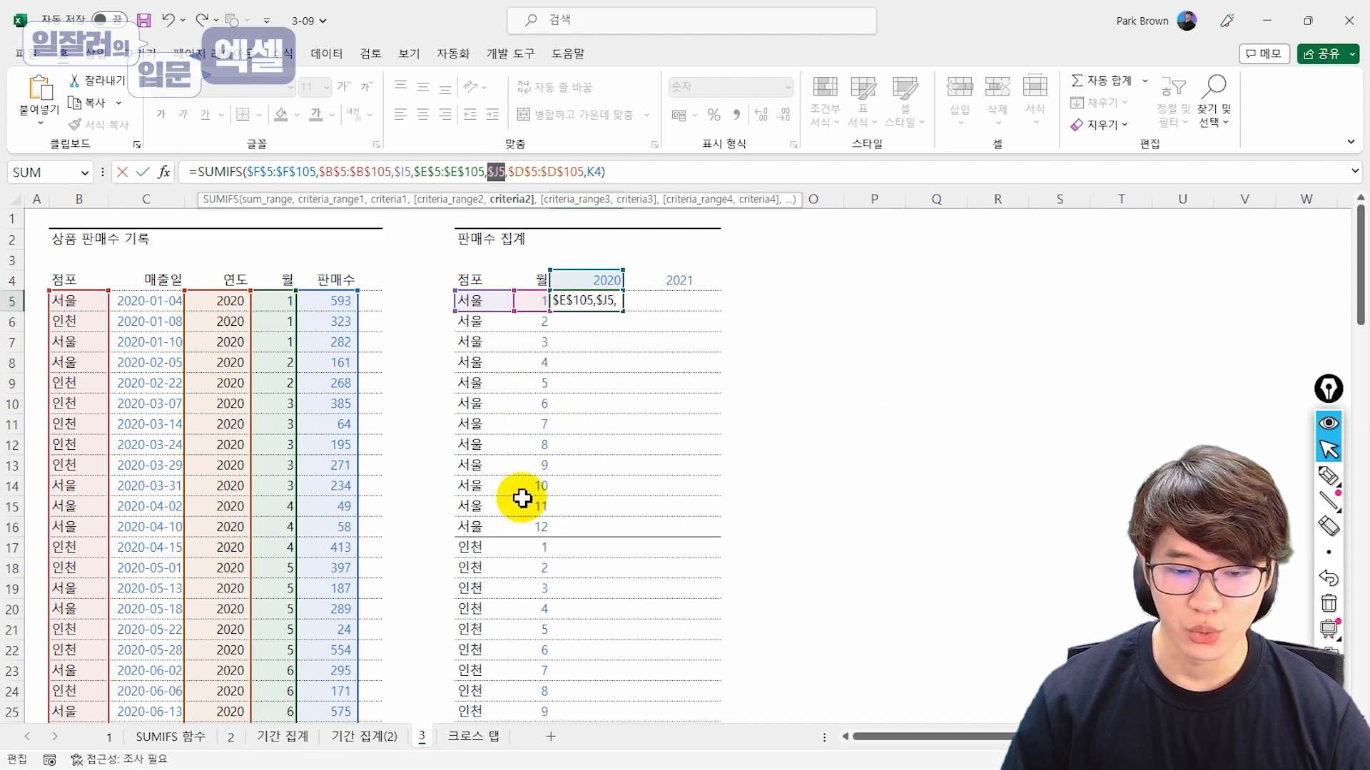
click(586, 175)
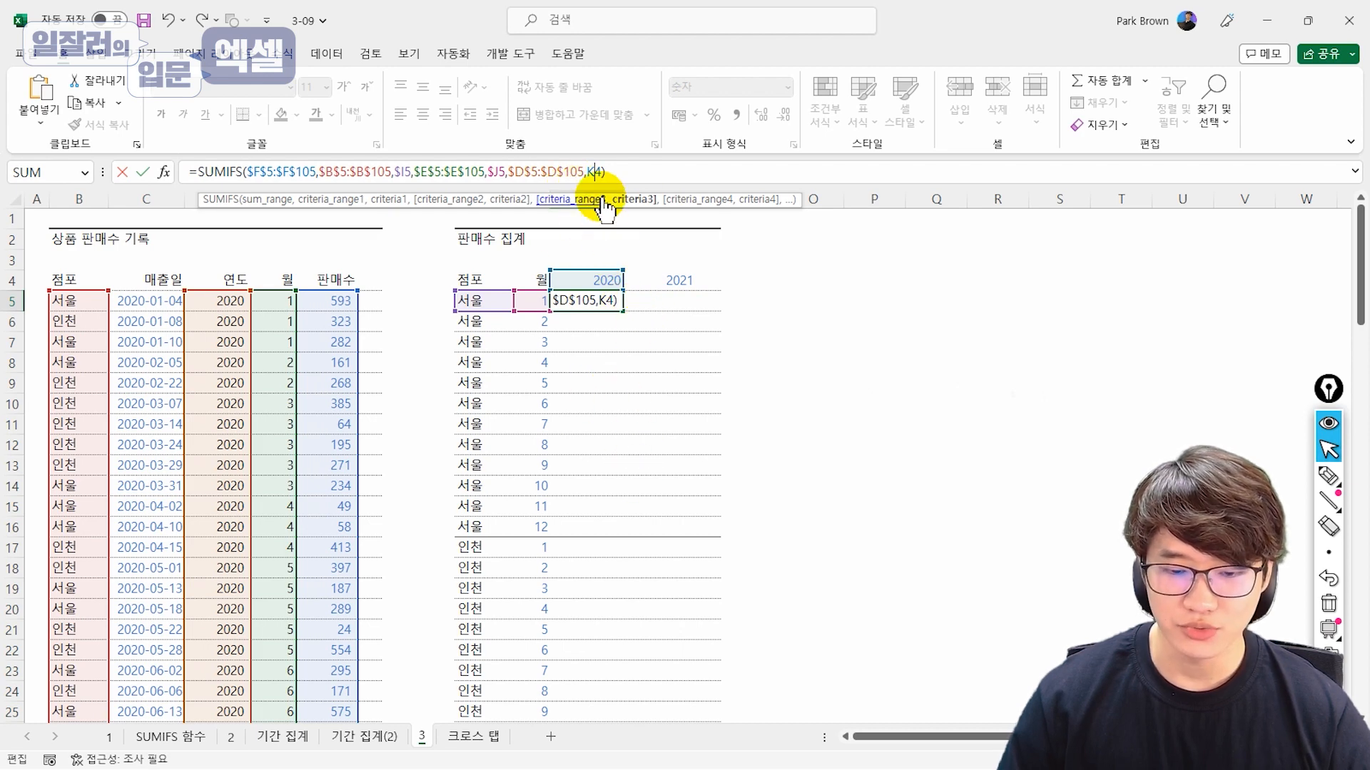
key(F4)
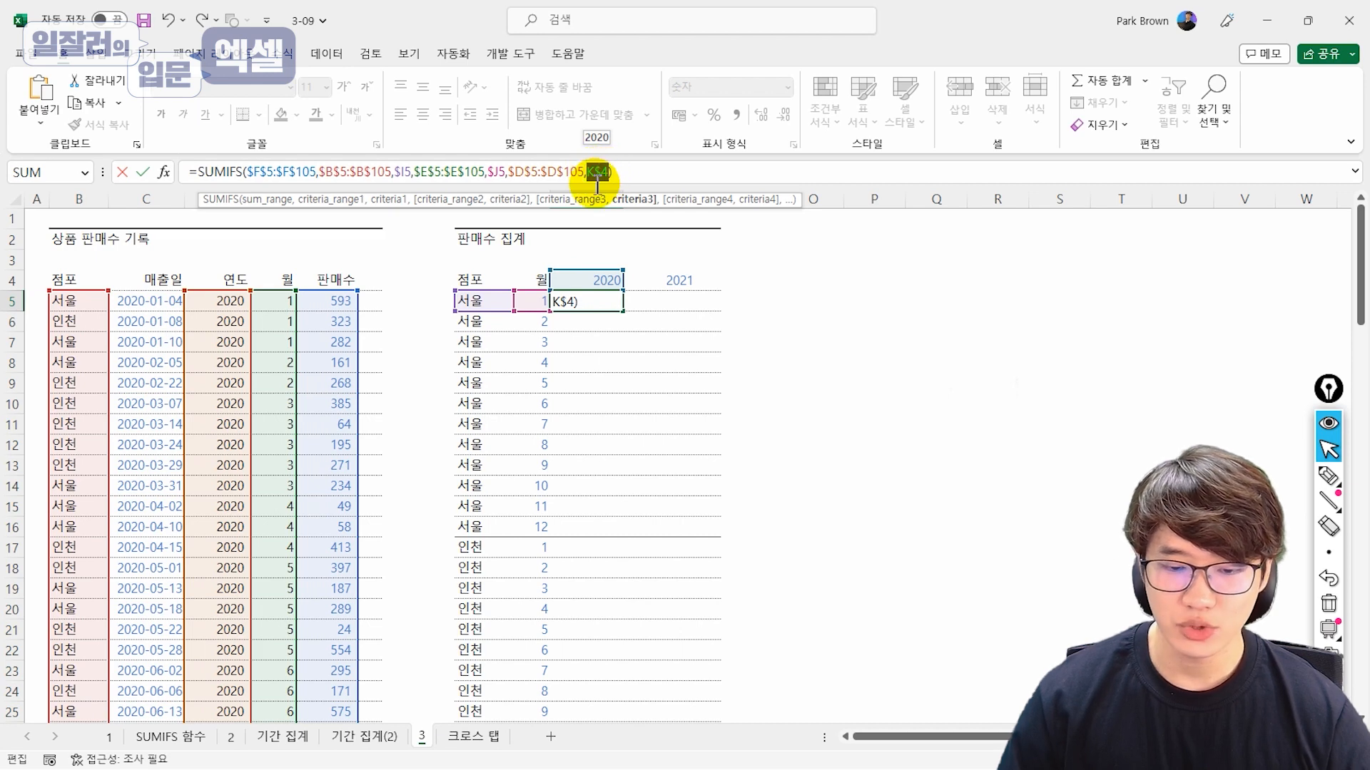
key(Return)
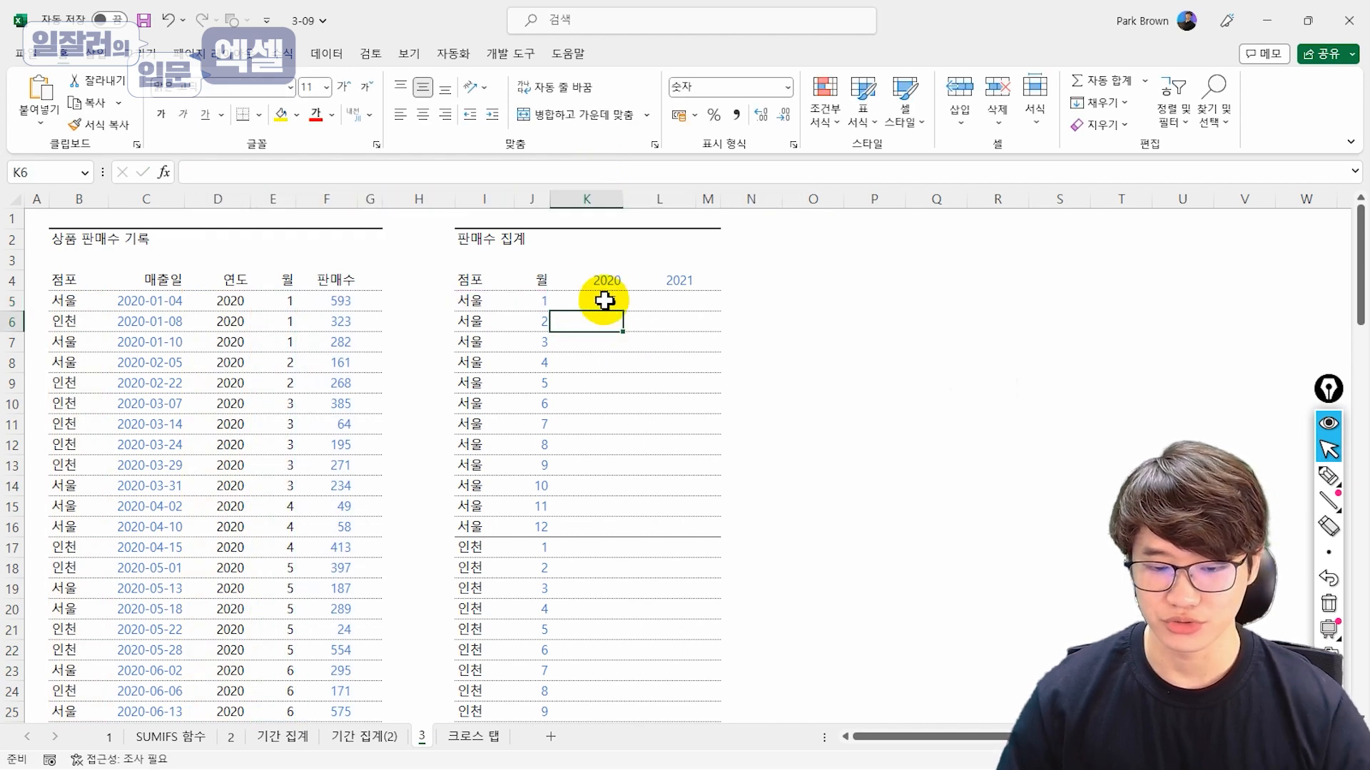
- Fill the K5 formula across to L5 and down to the last row of the 판매수 집계 table
click(610, 299)
drag(624, 309, 698, 307)
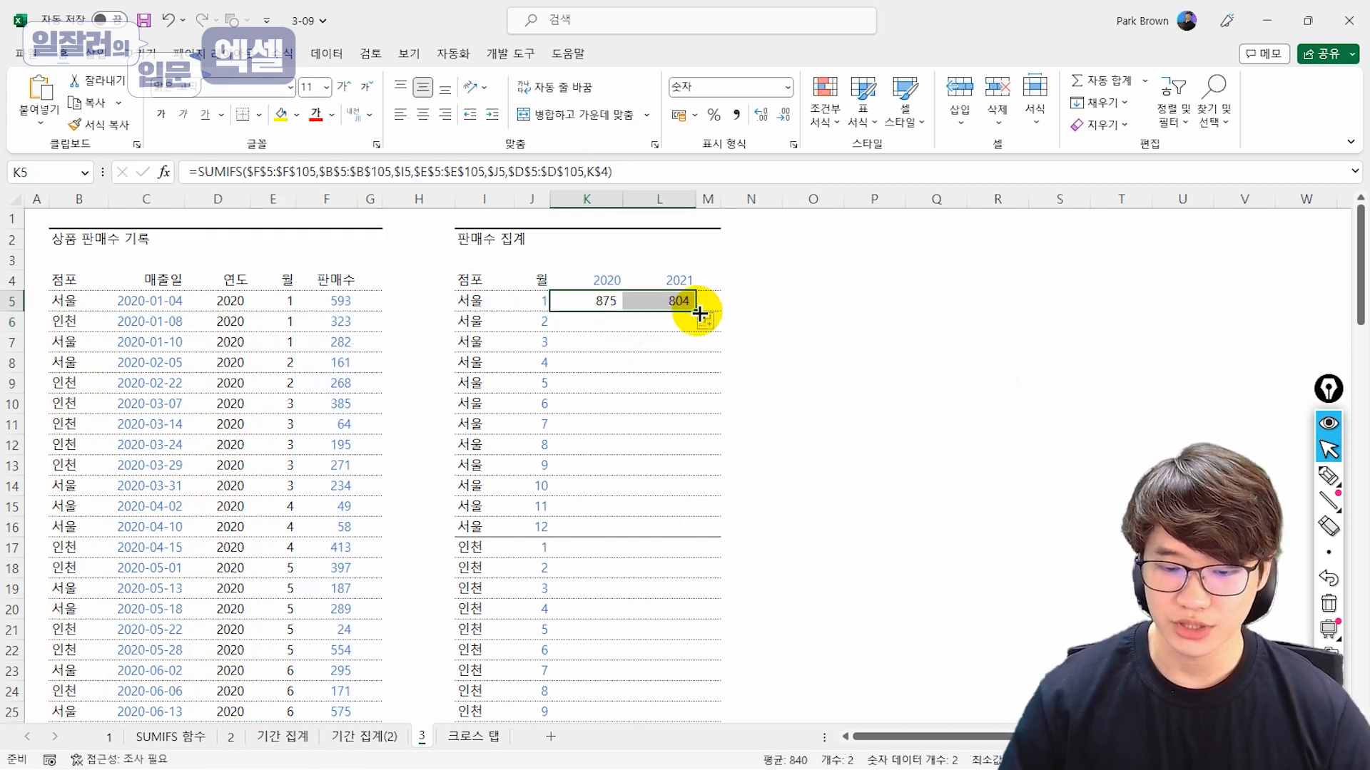
double_click(699, 314)
click(657, 357)
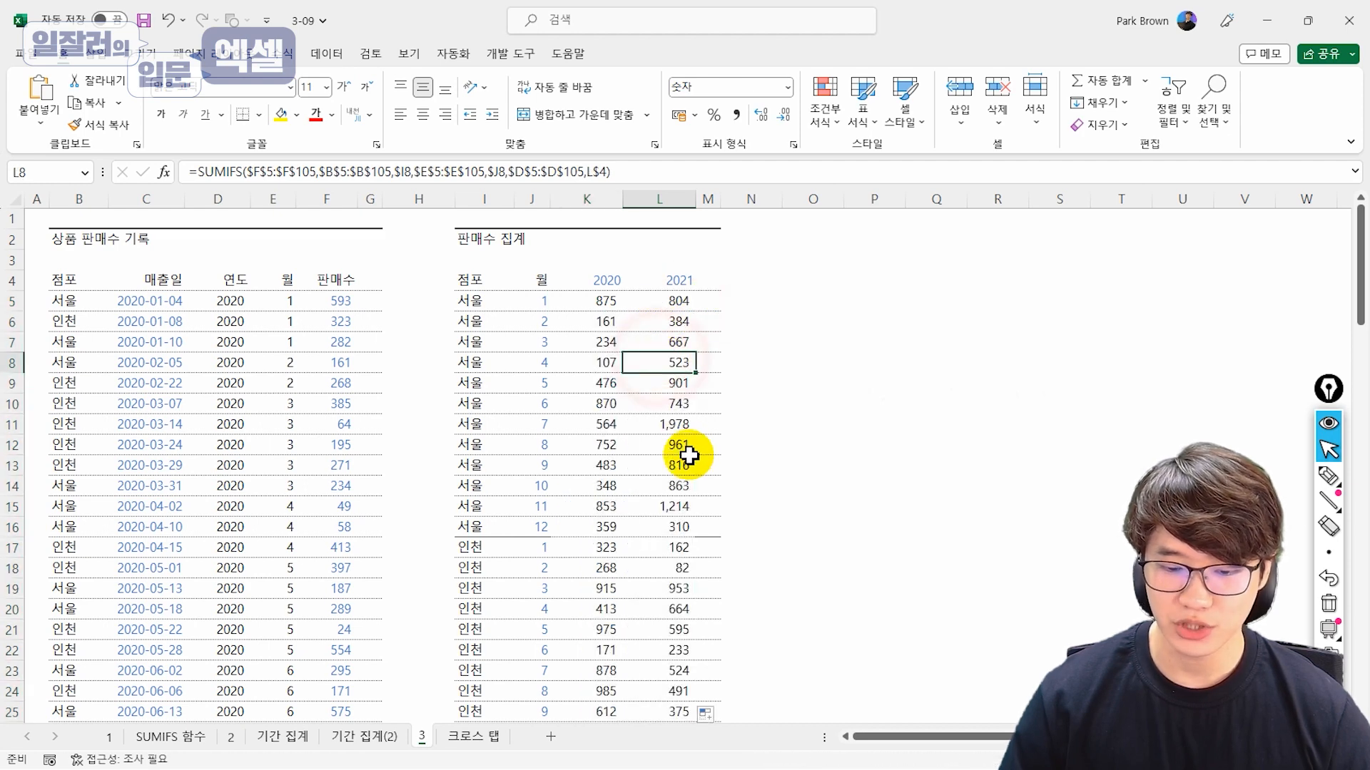
- Look over the filled 2020 and 2021 totals for both stores down to the end of the 판매수 집계 table
click(603, 305)
drag(603, 305, 663, 651)
click(663, 651)
scroll(663, 581, down, 3)
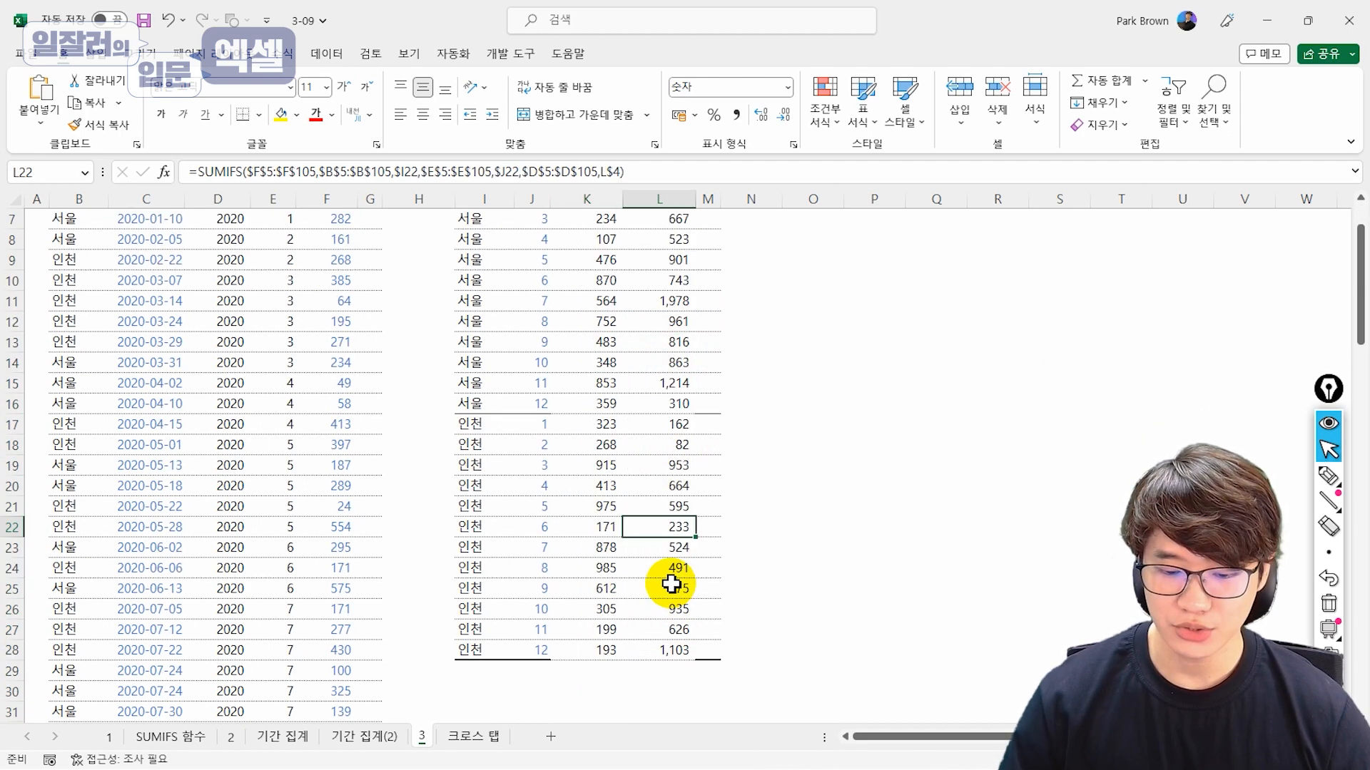
scroll(641, 529, up, 3)
click(639, 384)
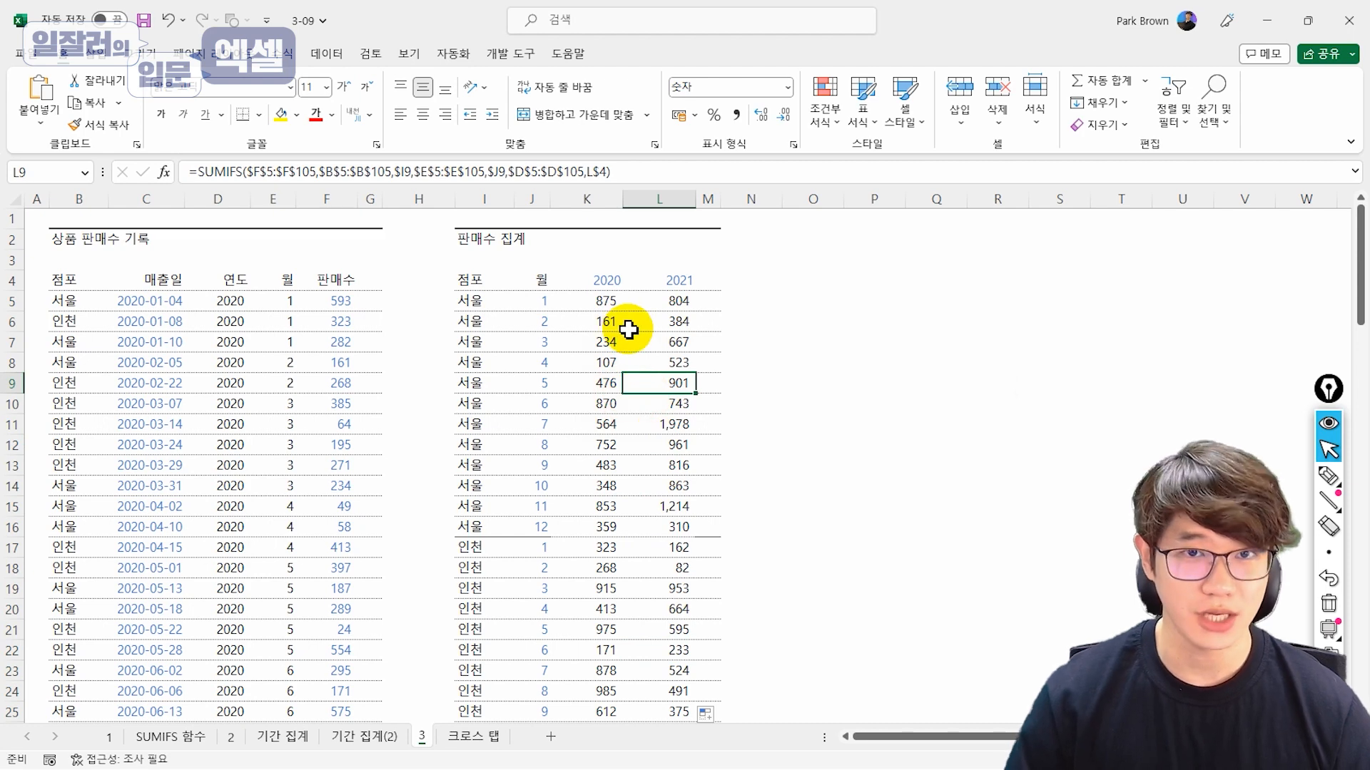
click(581, 300)
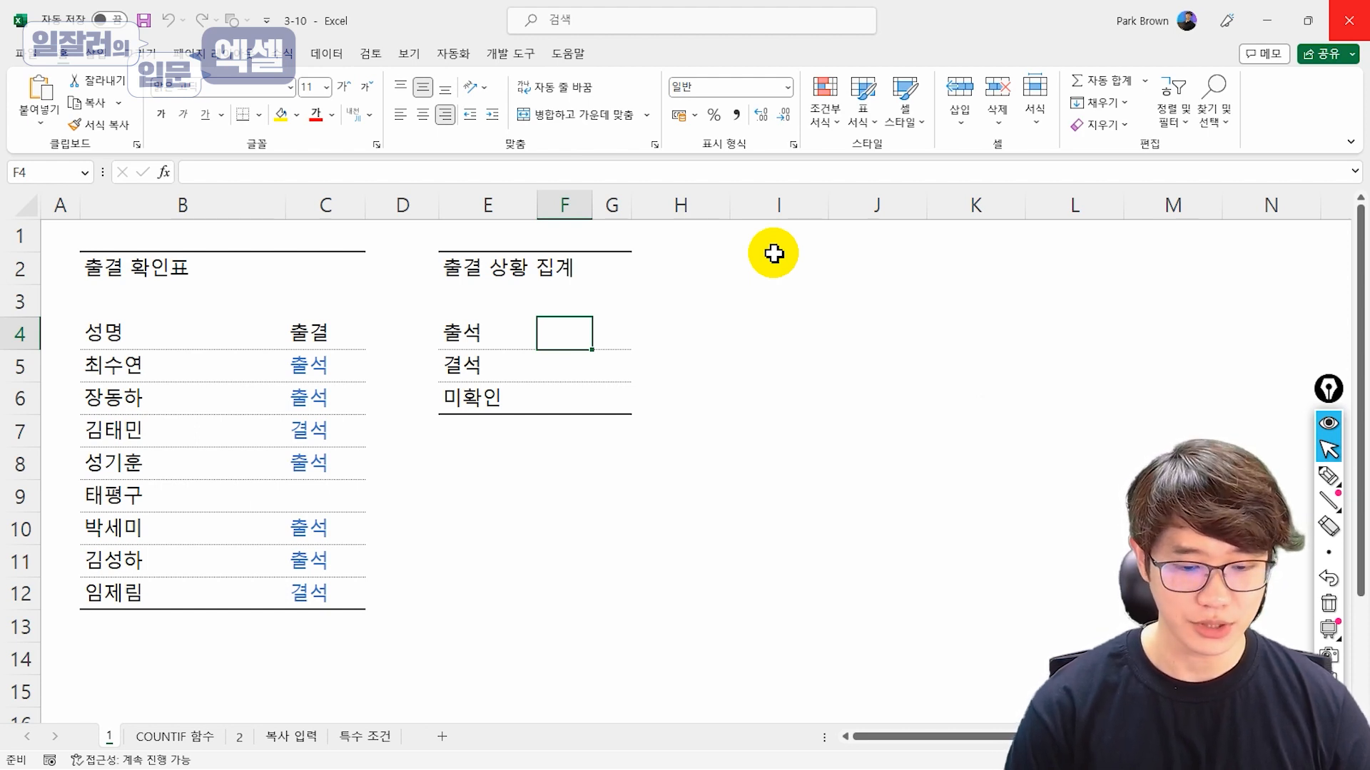
- Start a COUNTIF function in F4 for the 출석 count, using the attendance entries C5:C12 as the range
text(=countif)
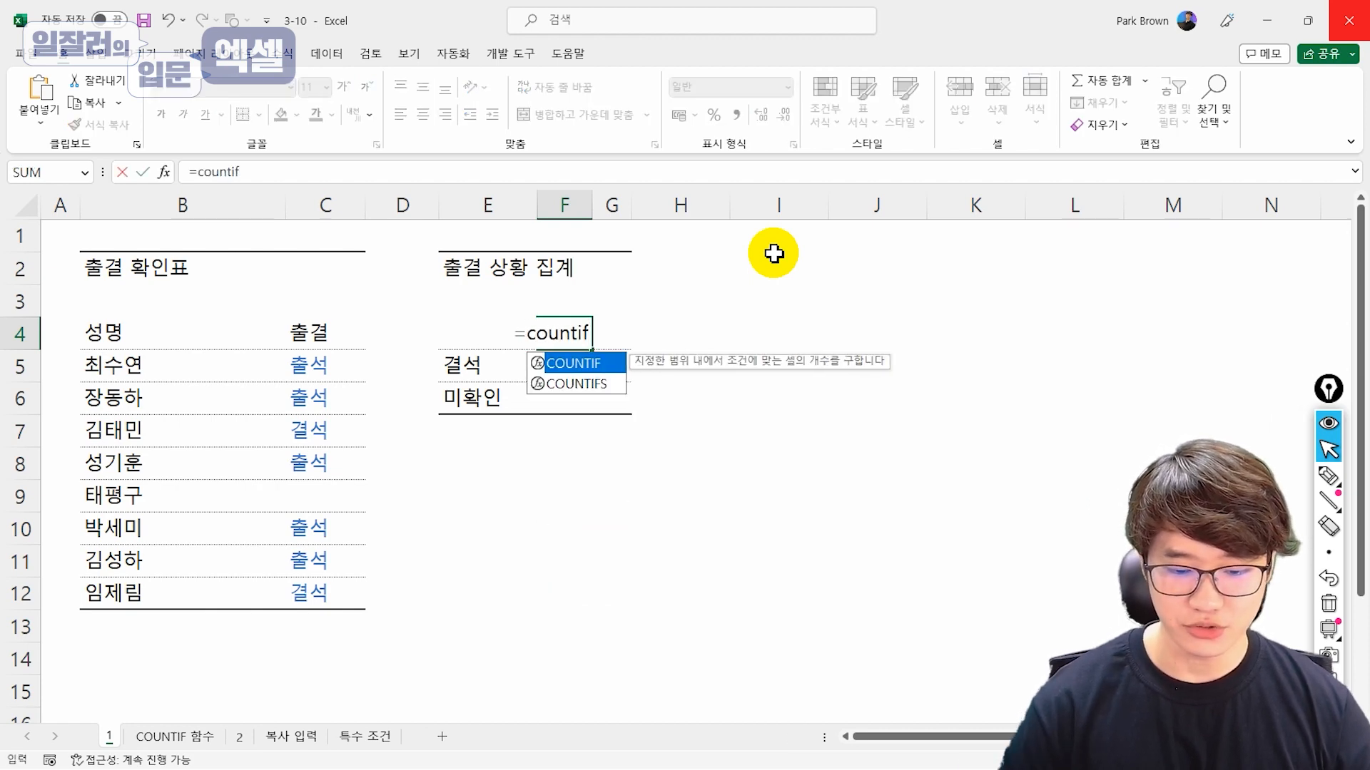
key(Tab)
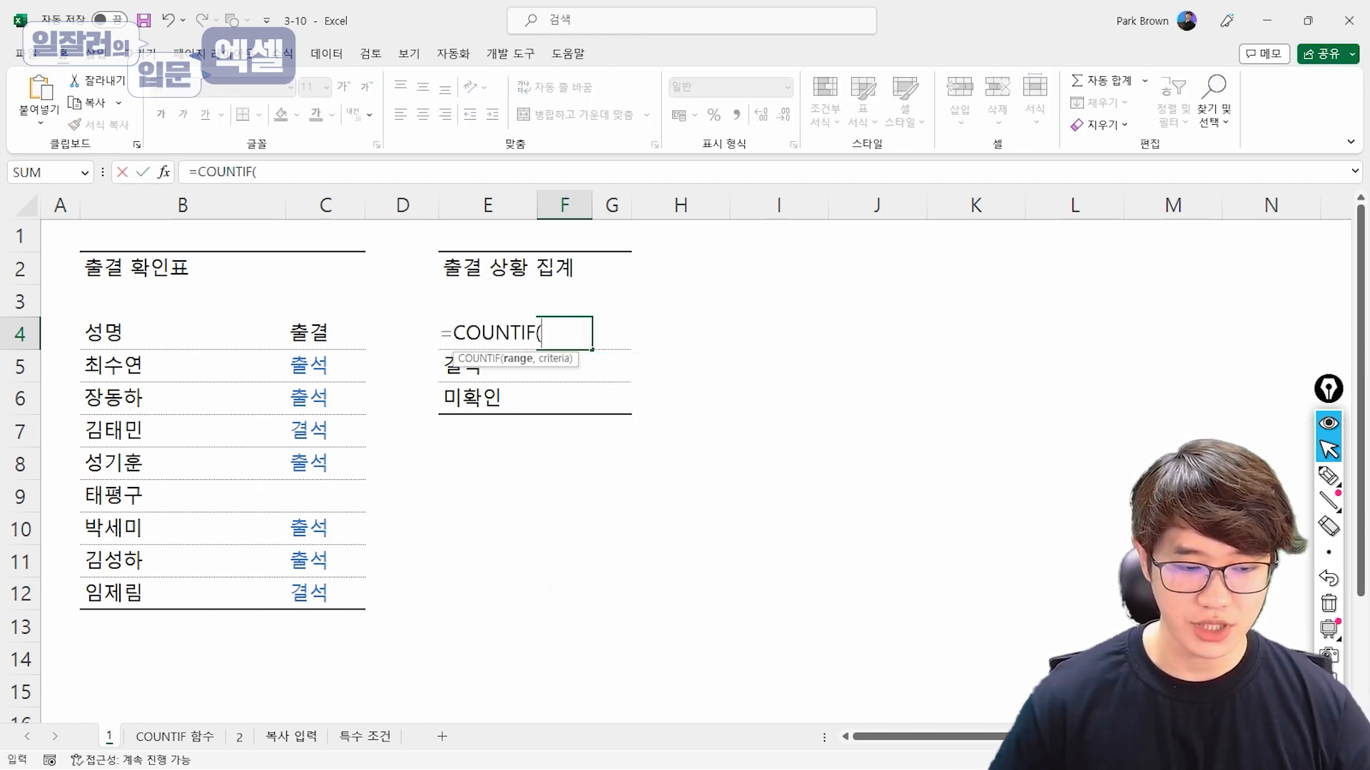
click(164, 172)
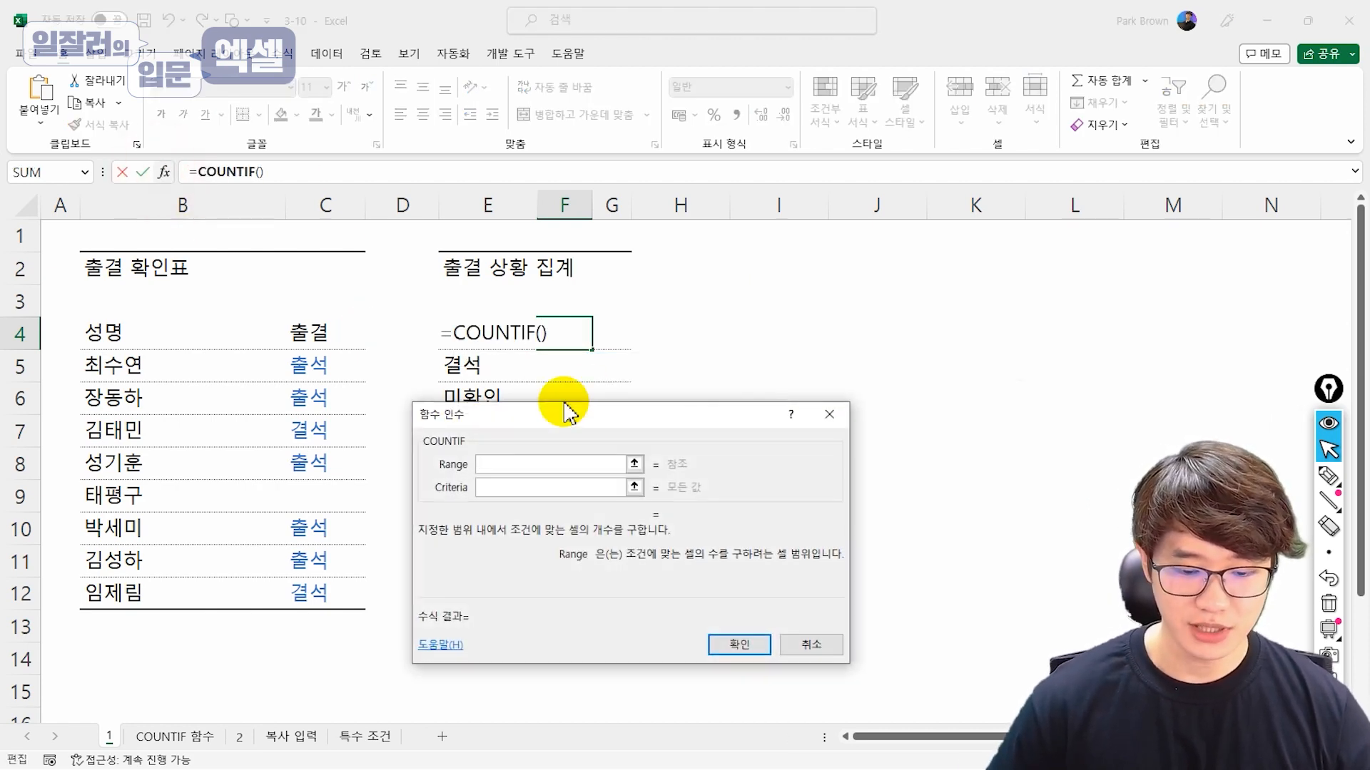
drag(566, 398, 806, 236)
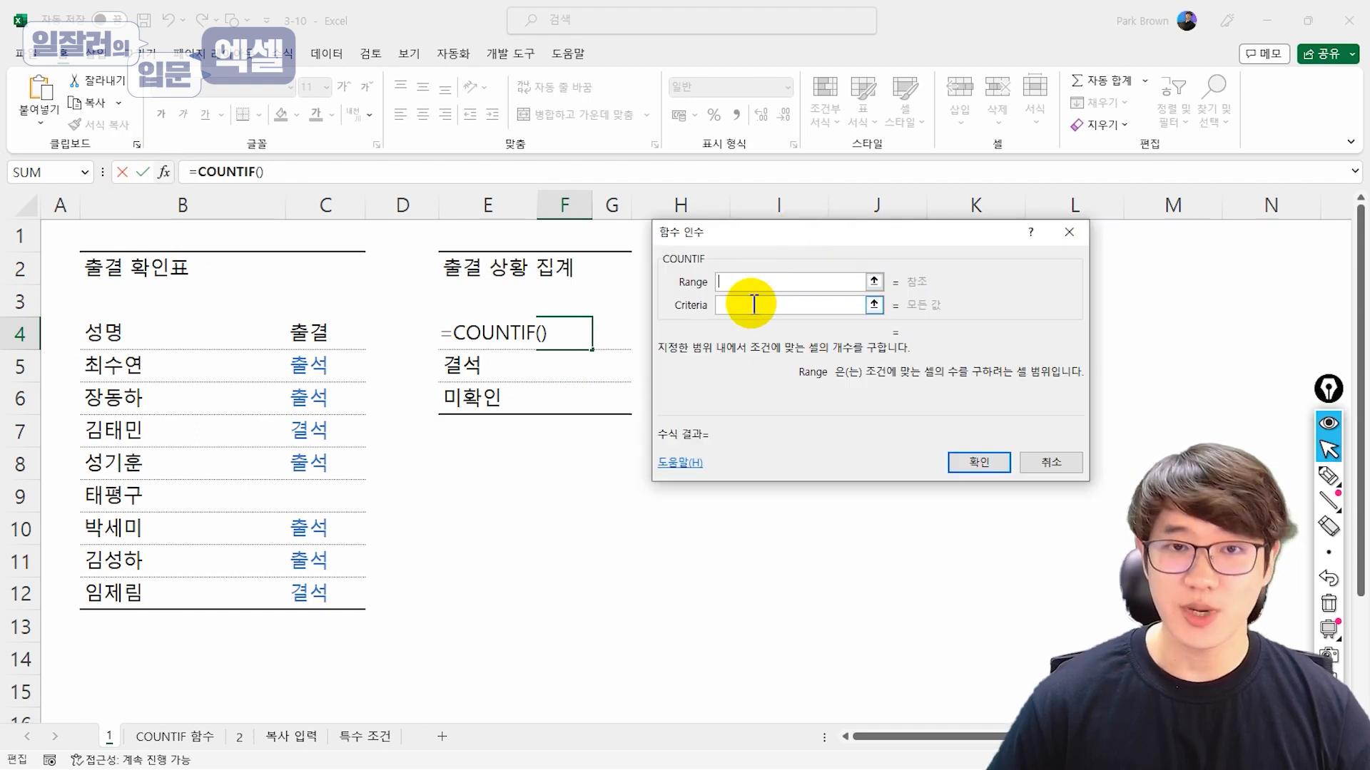
click(782, 280)
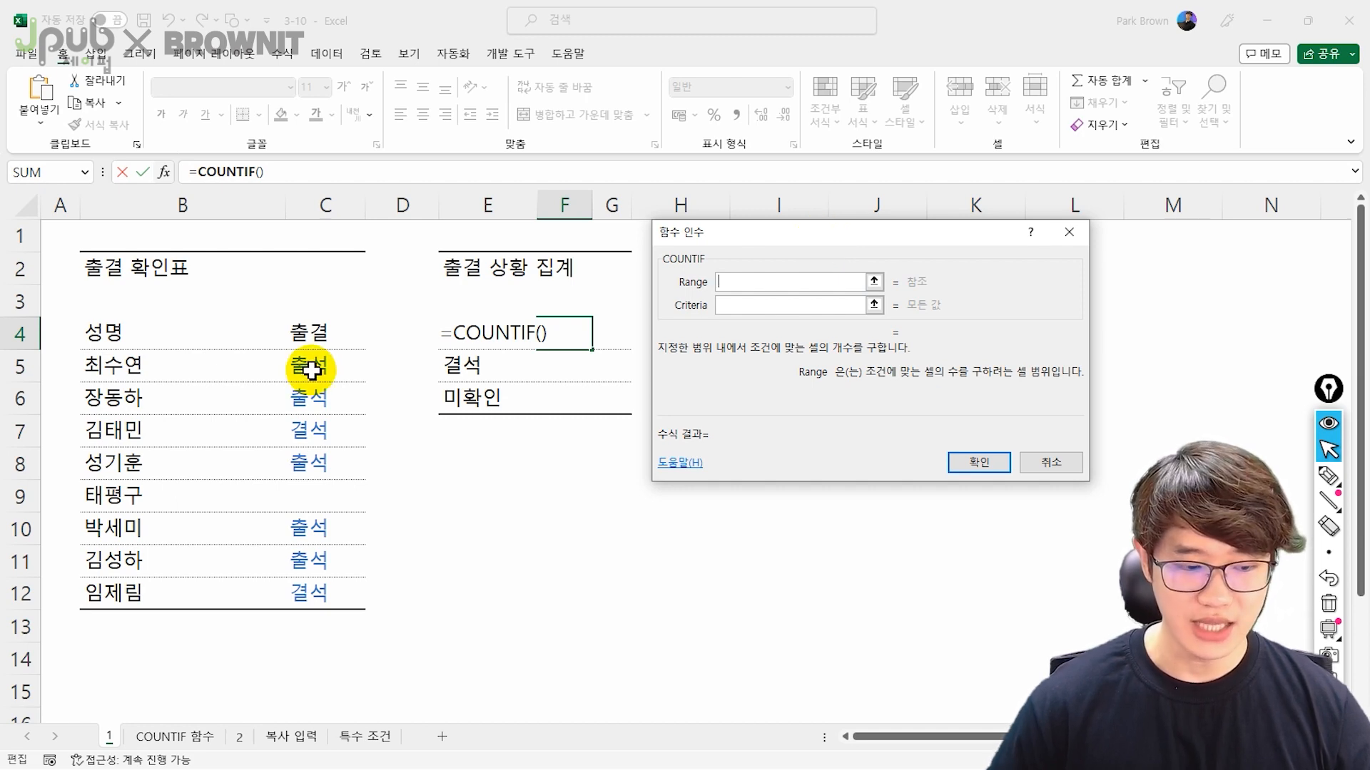
drag(310, 369, 289, 597)
- Set the COUNTIF criteria to the 출석 label in E4 and confirm the F4 formula
click(752, 306)
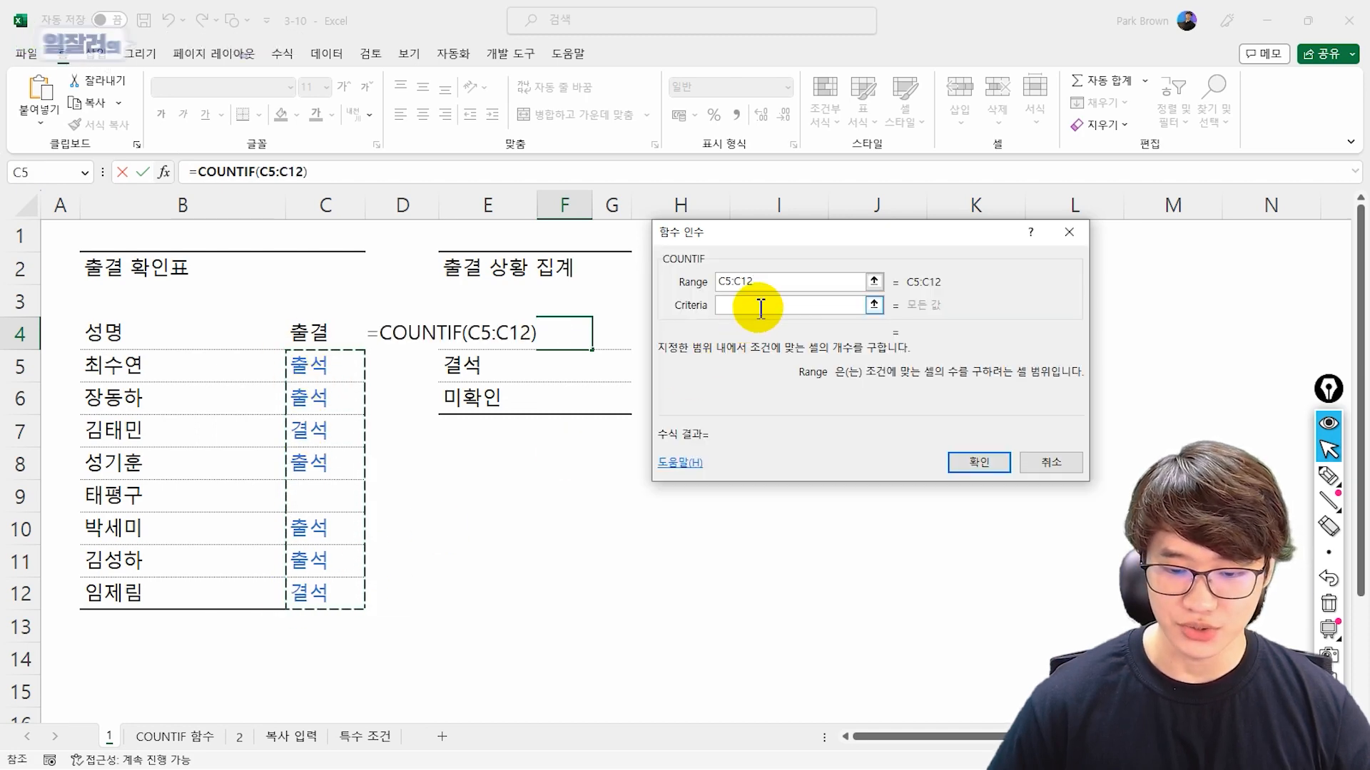
click(410, 357)
click(418, 345)
key(Right)
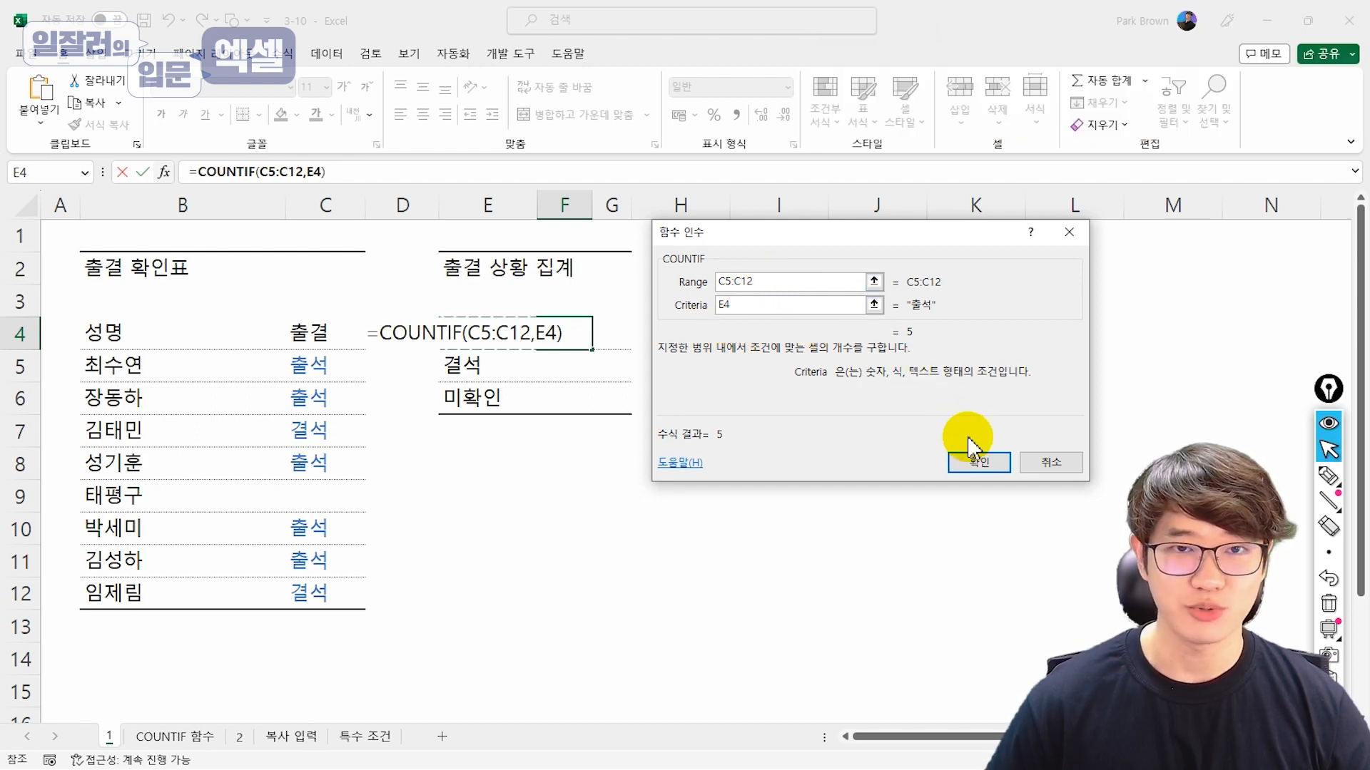
click(978, 461)
- Count the 결석 entries in F5 with the formula =COUNTIF(C5:C12,E5)
click(597, 362)
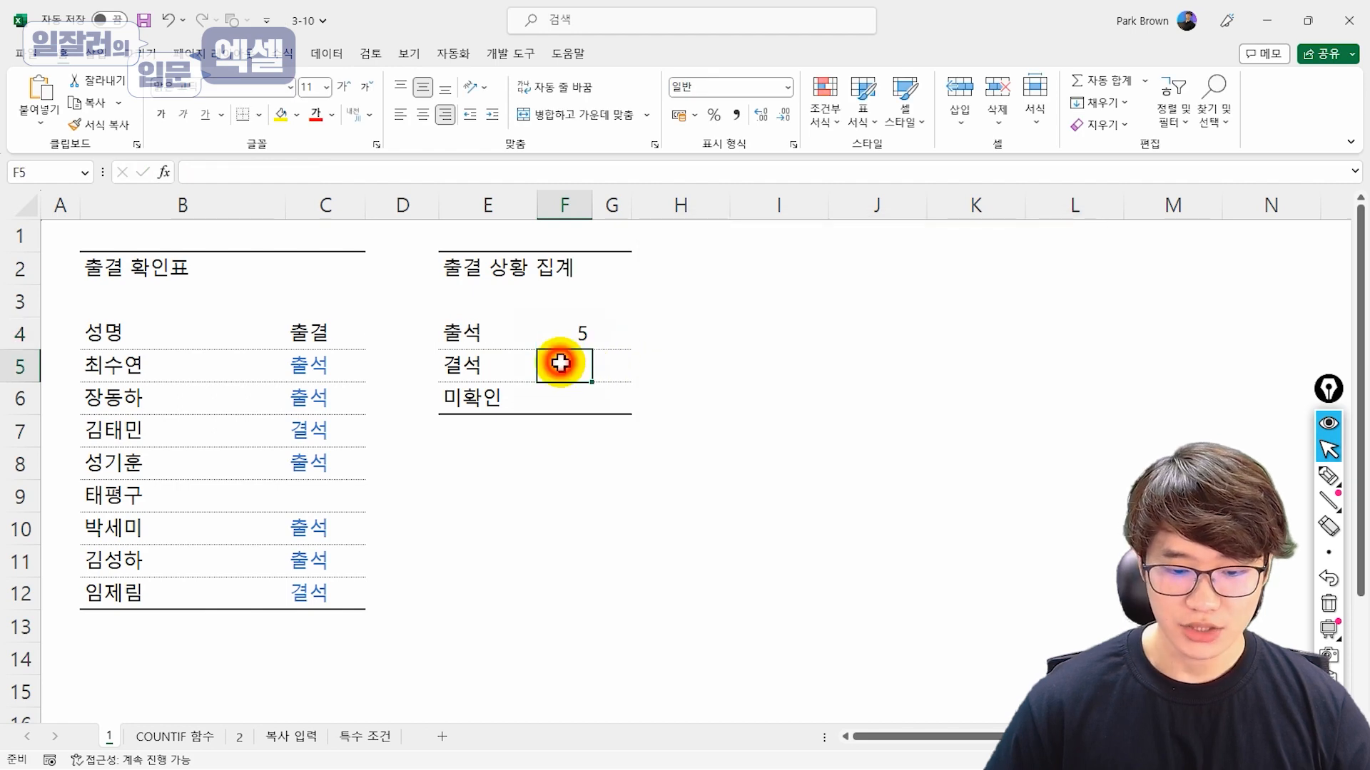
text(=countif)
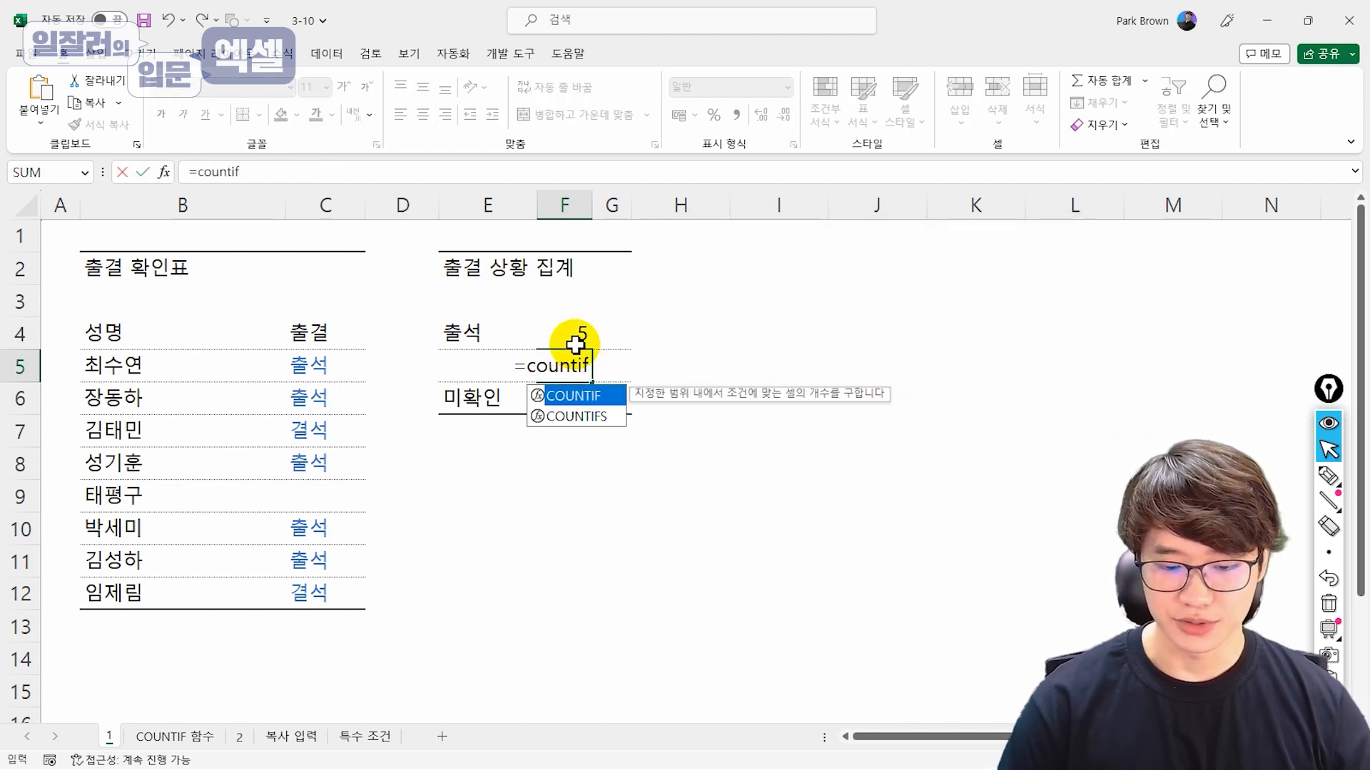
key(Tab)
drag(292, 367, 301, 591)
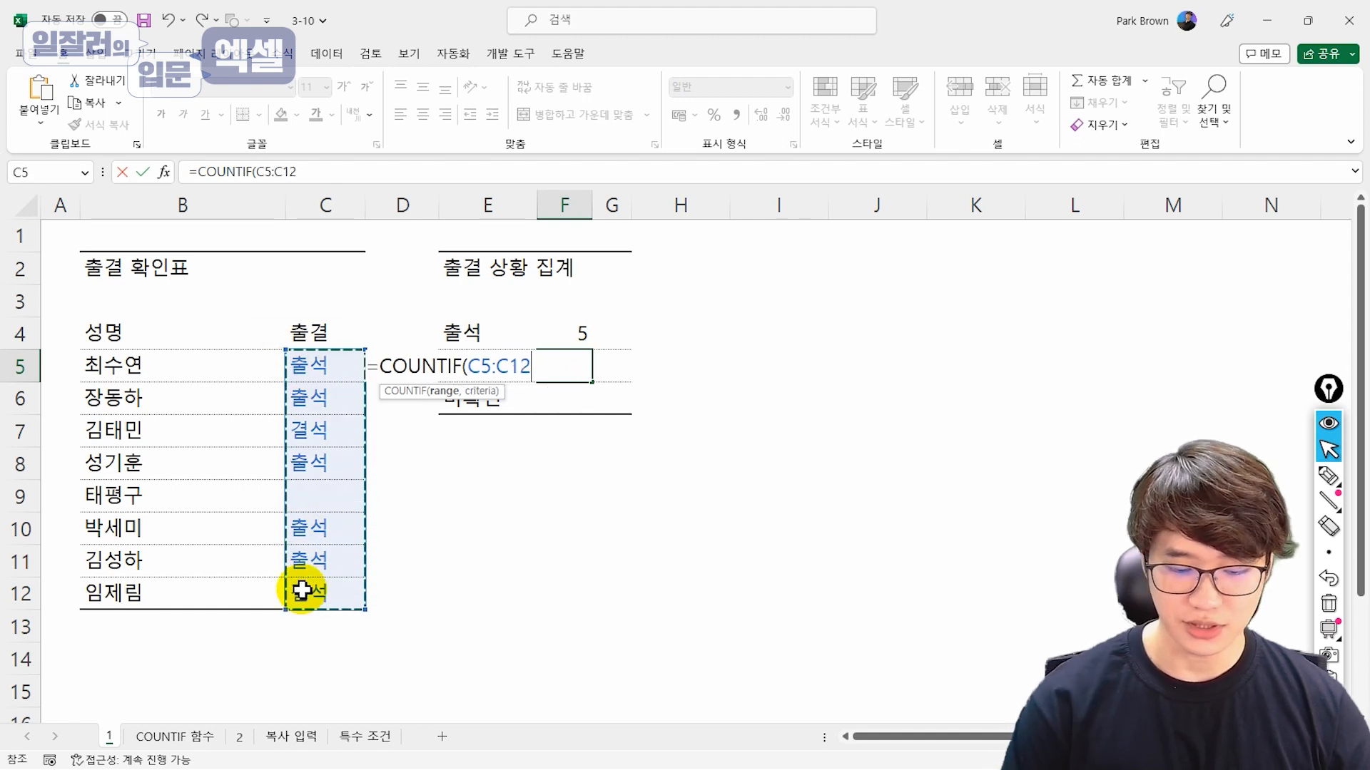
text(,)
key(Up)
key(Left)
key(Down)
key(Return)
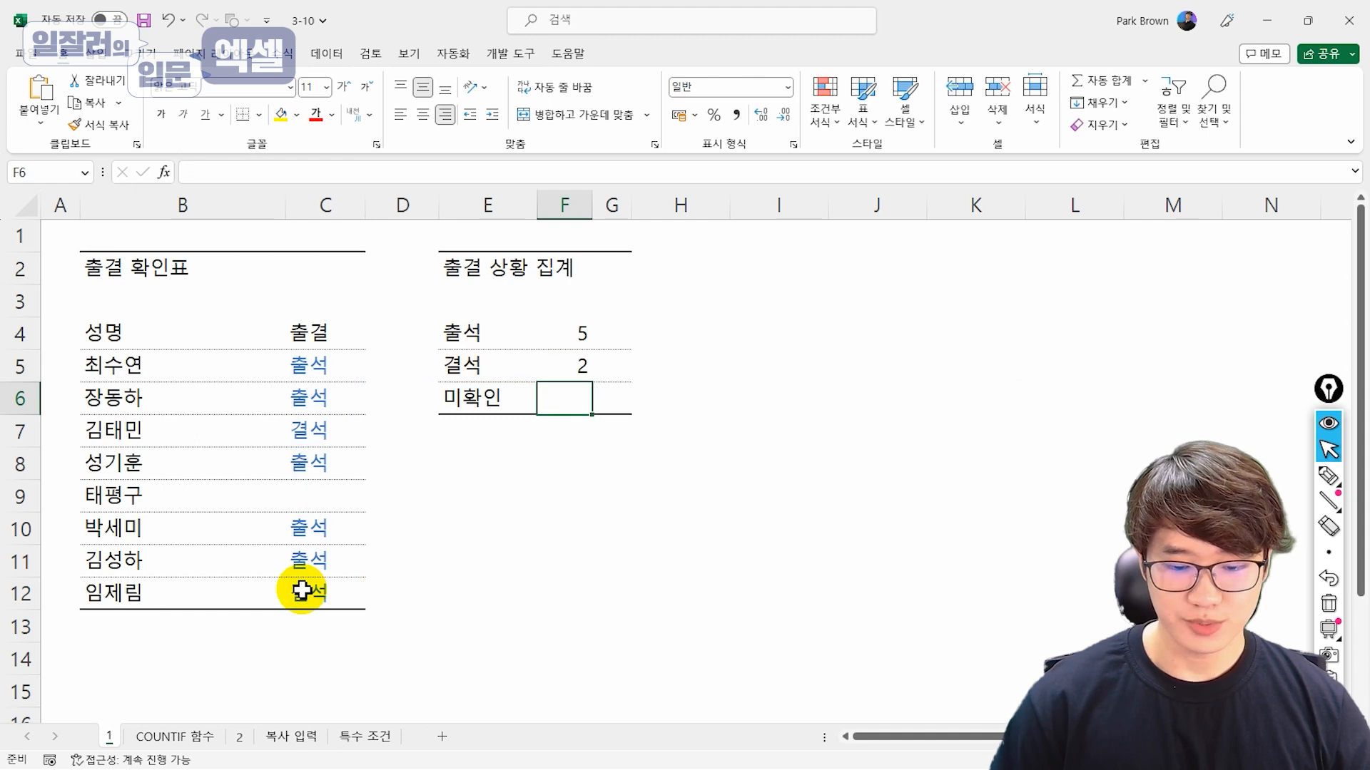
- Review the 출석 and 결석 counts and examine the blank attendance entry in C9
key(Up)
key(Up)
key(Down)
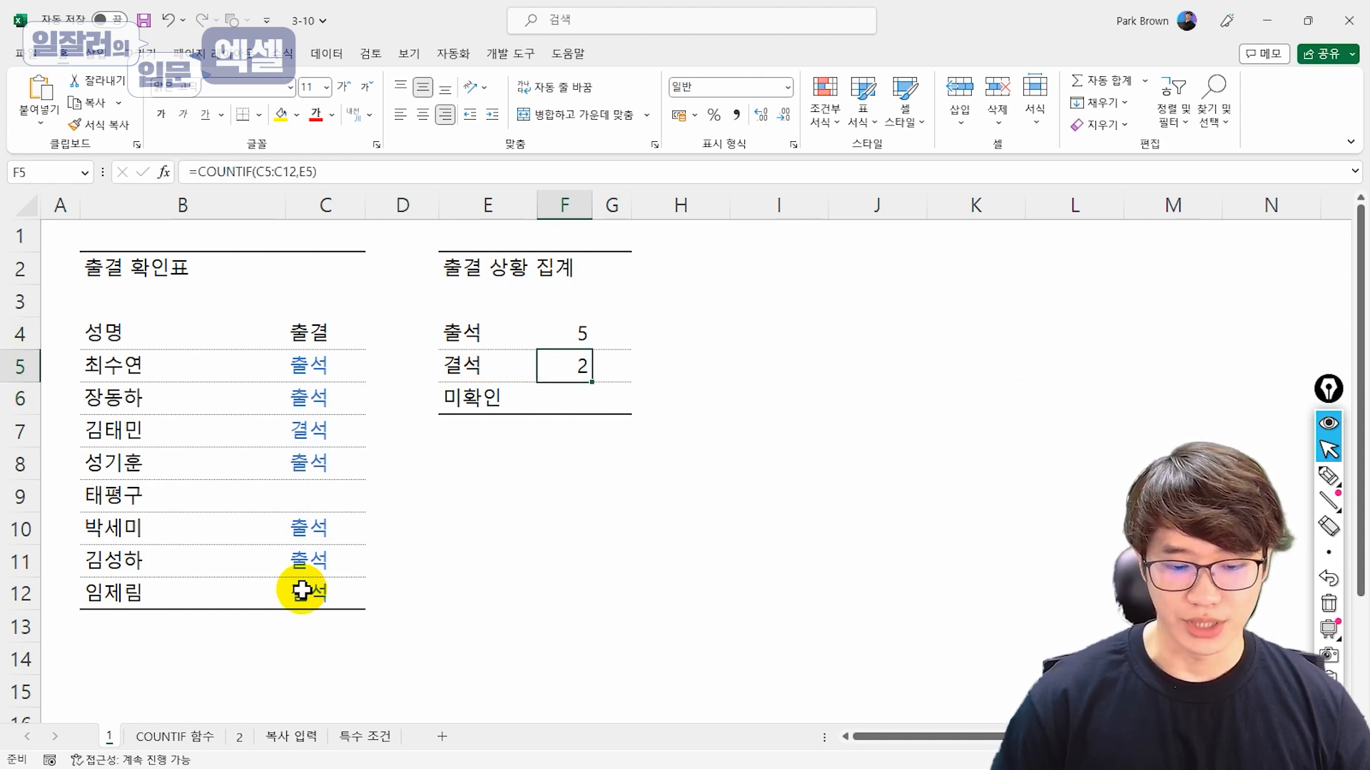
key(Down)
key(Left)
key(Left)
key(Left)
key(Left)
key(Down)
key(Down)
key(Right)
key(Down)
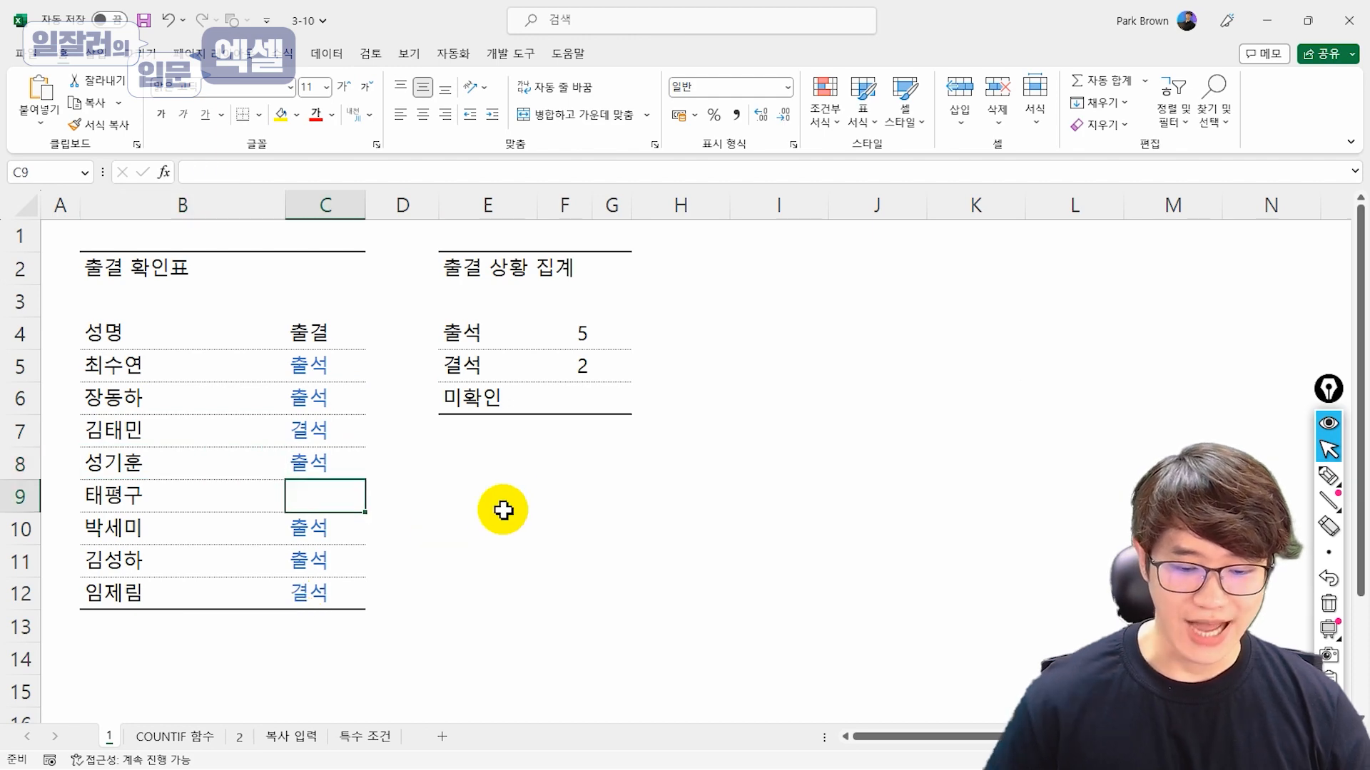
- Count the unconfirmed (미확인) entries in F6 with the formula =COUNTBLANK(C5:C12)
click(591, 401)
text(=countbla)
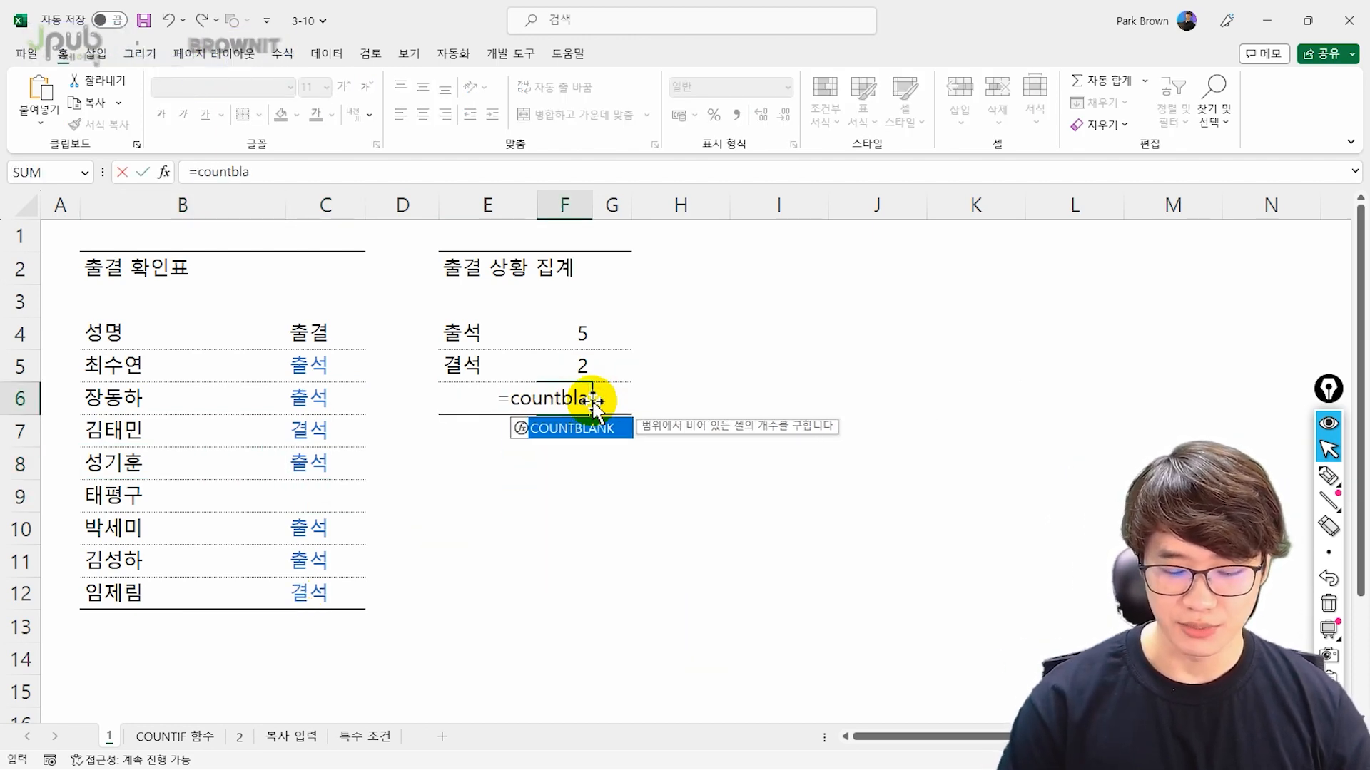
key(Tab)
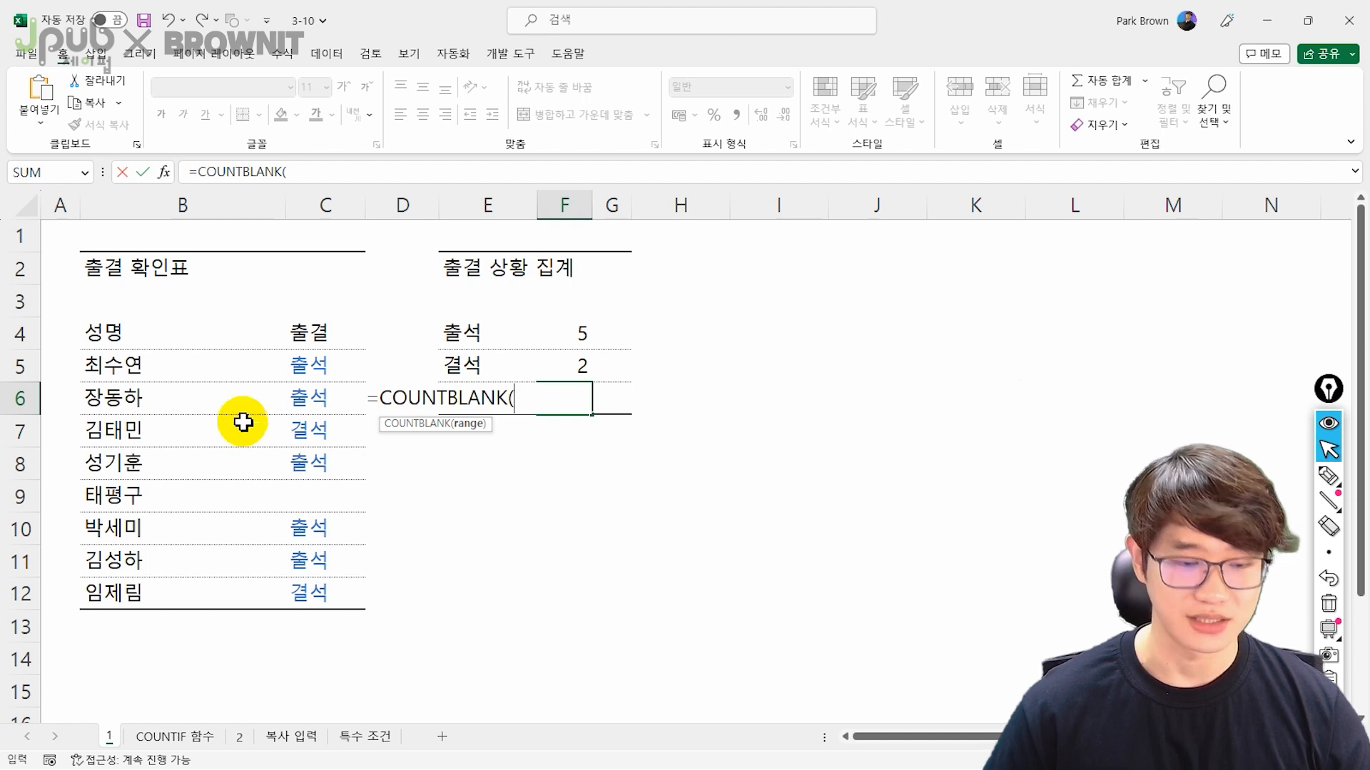
drag(313, 364, 322, 584)
key(Return)
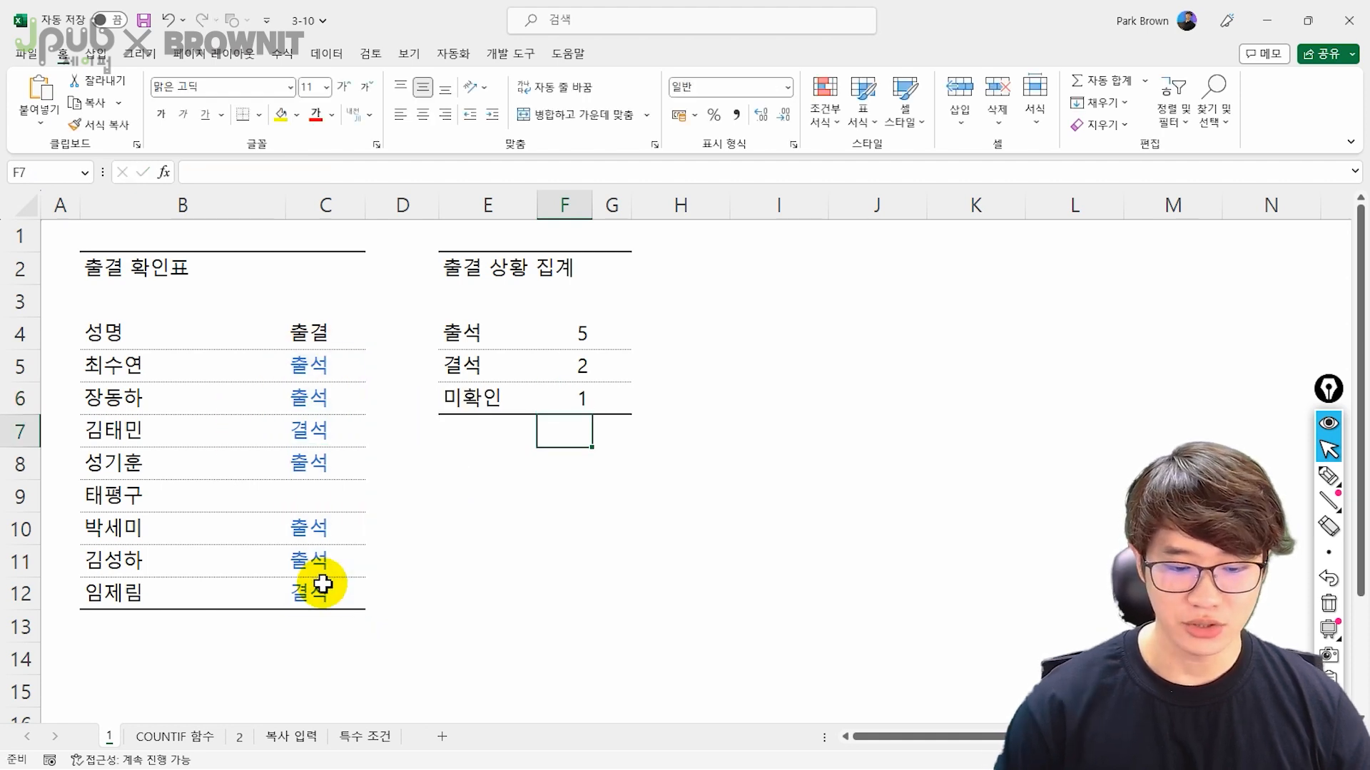
- Check the three formulas in the 출결 상황 집계 table against the empty attendance cell C9
key(Up)
key(Up)
key(Up)
key(Down)
key(Down)
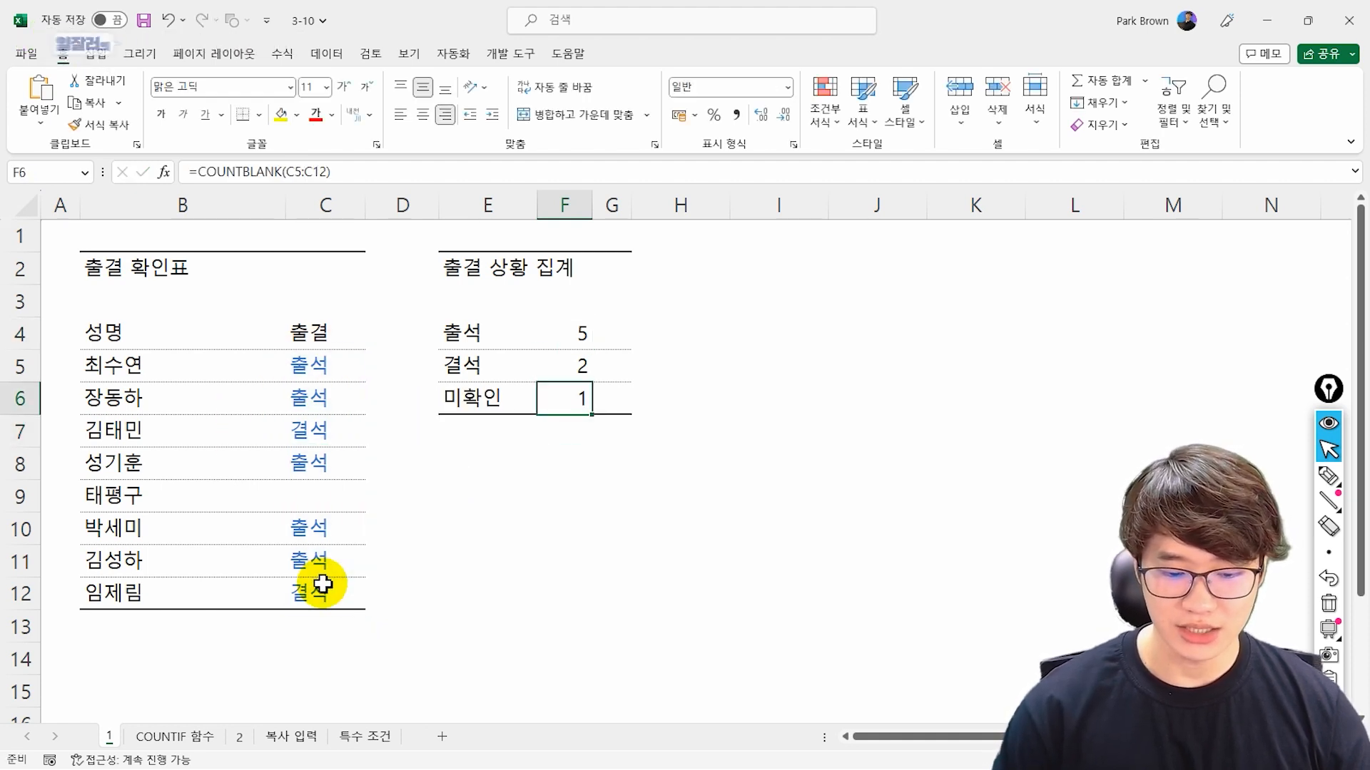
key(Left)
key(Left)
key(Left)
key(Down)
key(Down)
key(Down)
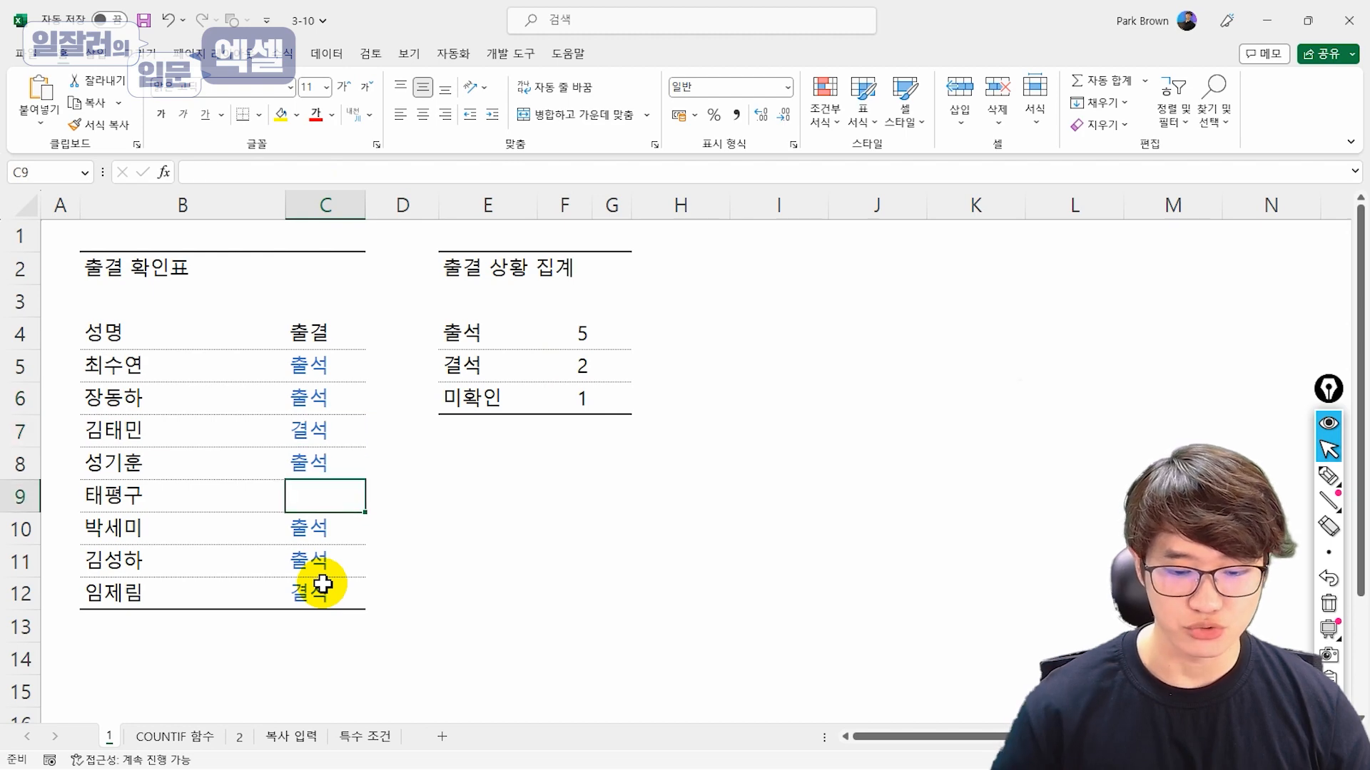
click(571, 397)
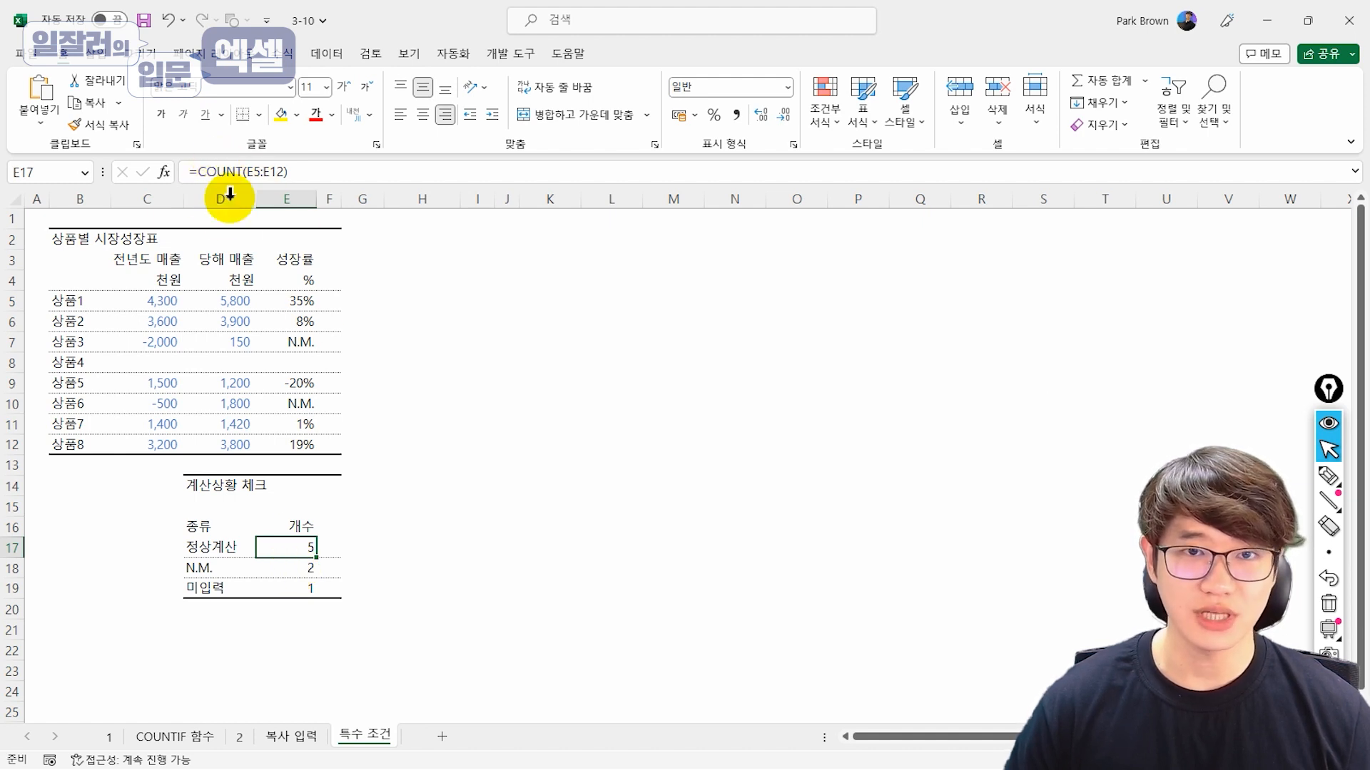
- Examine the N.M. and 미입력 count formulas in the 계산상황 체크 table of the 특수 조건 sheet
click(286, 573)
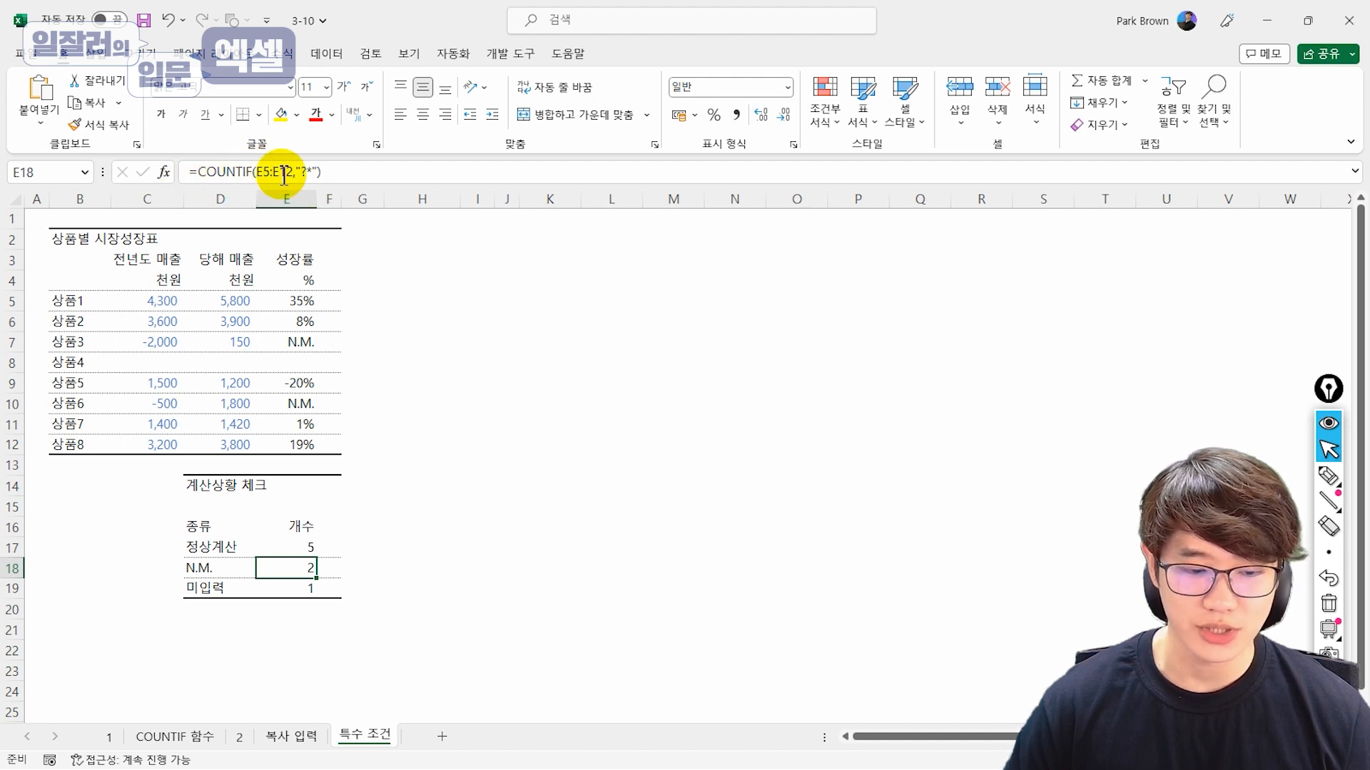
click(310, 583)
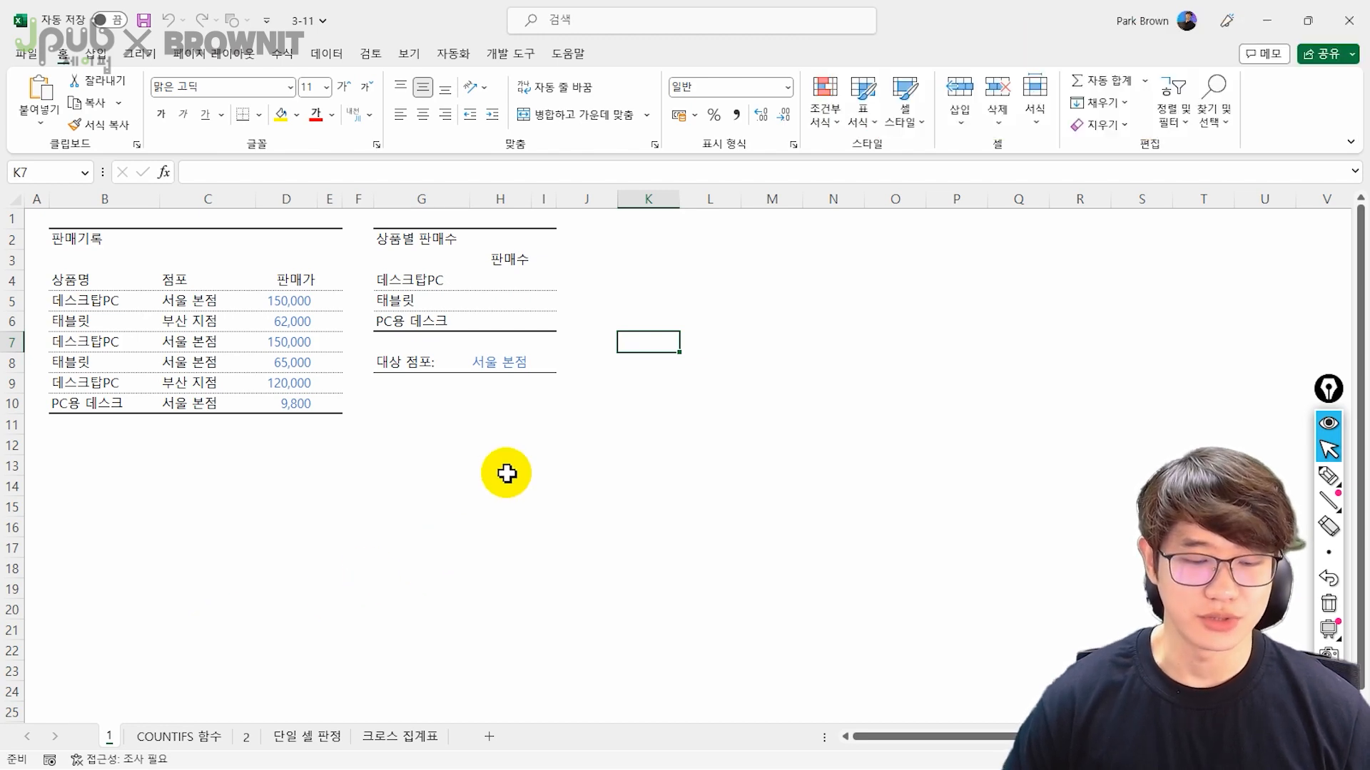
- Examine the 상품별 판매수 table in workbook 3-11, its target store cell and the product names in the 판매기록 table
click(518, 289)
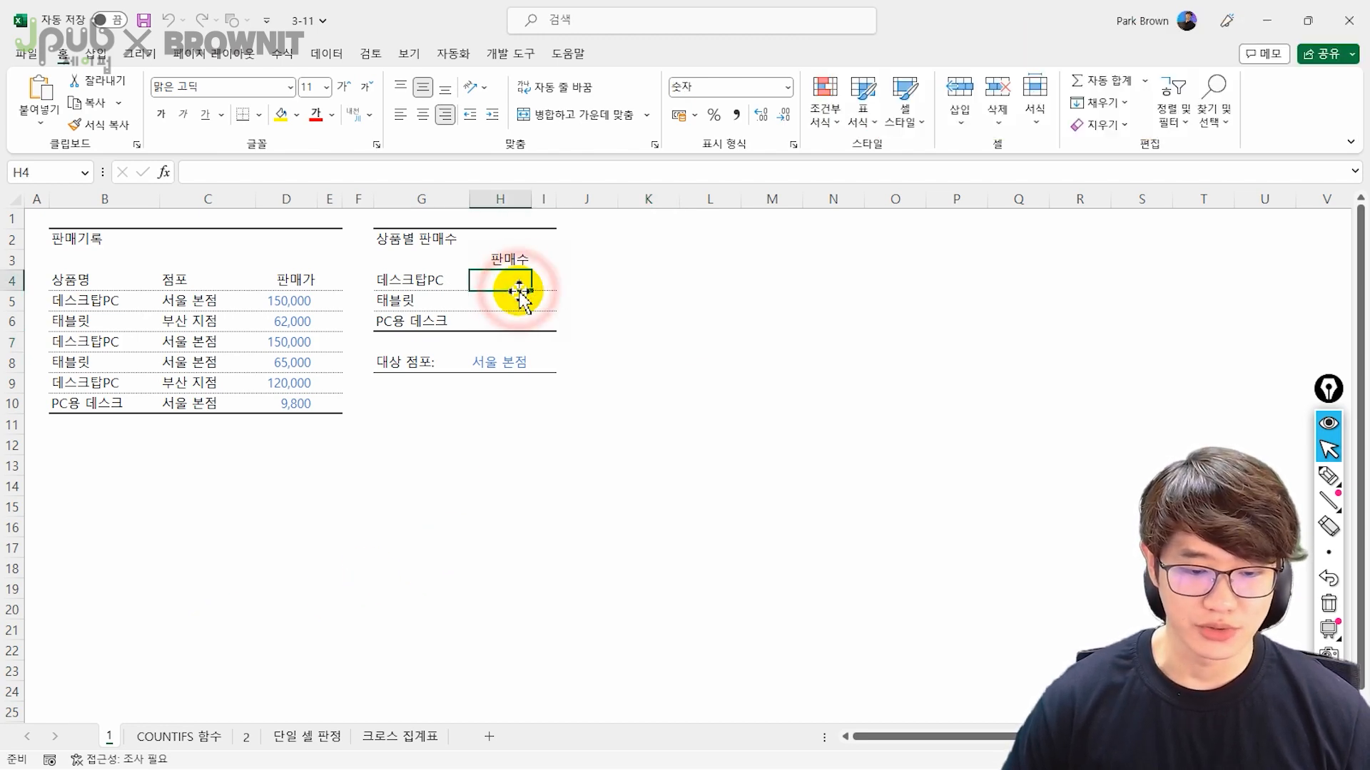
click(513, 355)
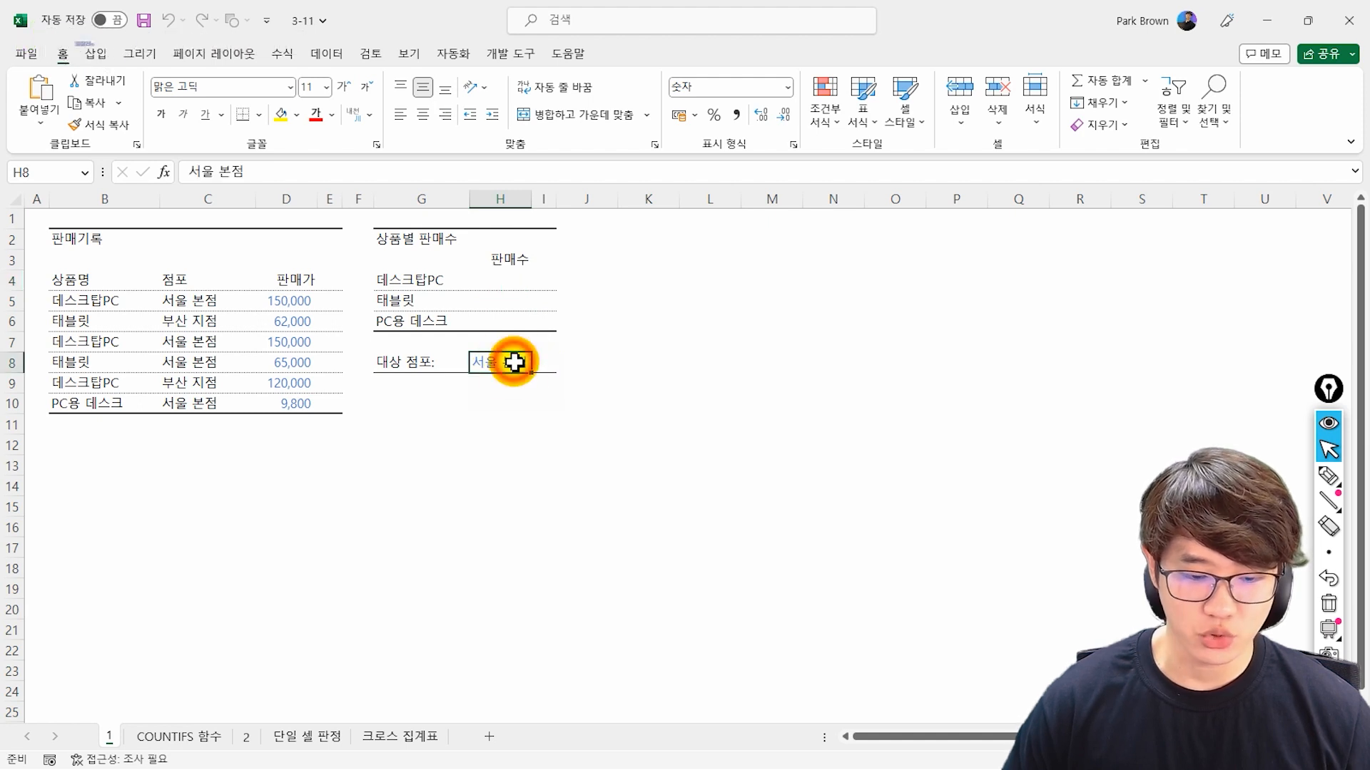
click(422, 284)
drag(422, 283, 428, 321)
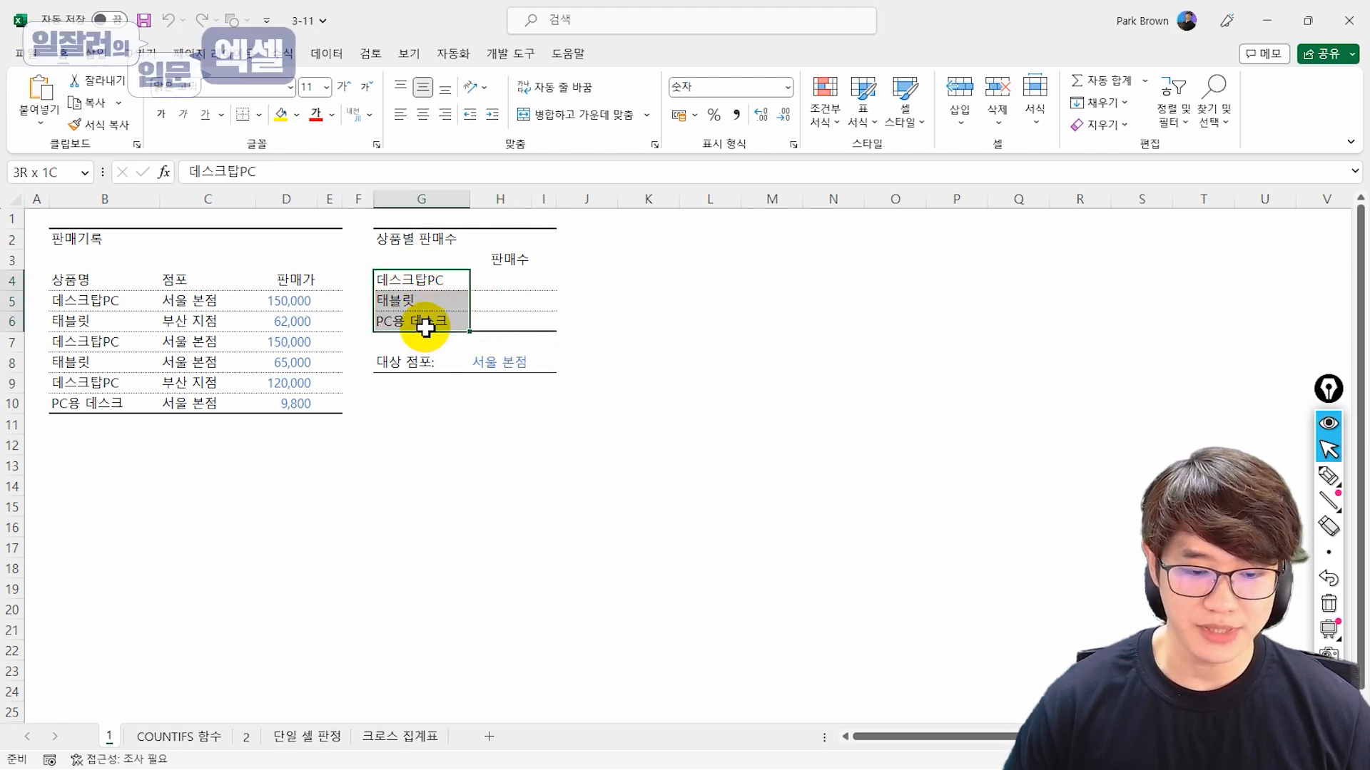
click(430, 284)
drag(114, 297, 114, 403)
- Start a COUNTIFS function in H4 with product range B5:B10 and the 데스크탑PC label in G4 as its first criteria
click(502, 281)
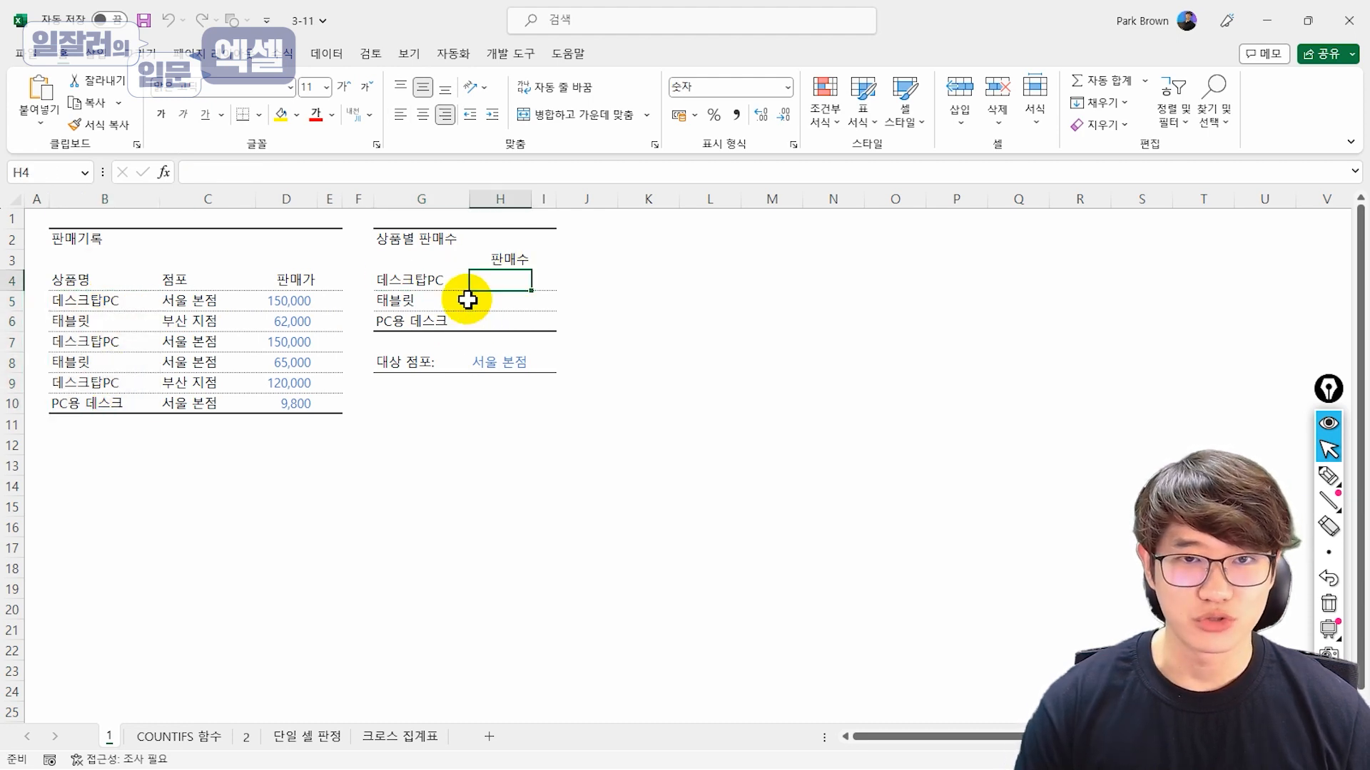
text(=countifs)
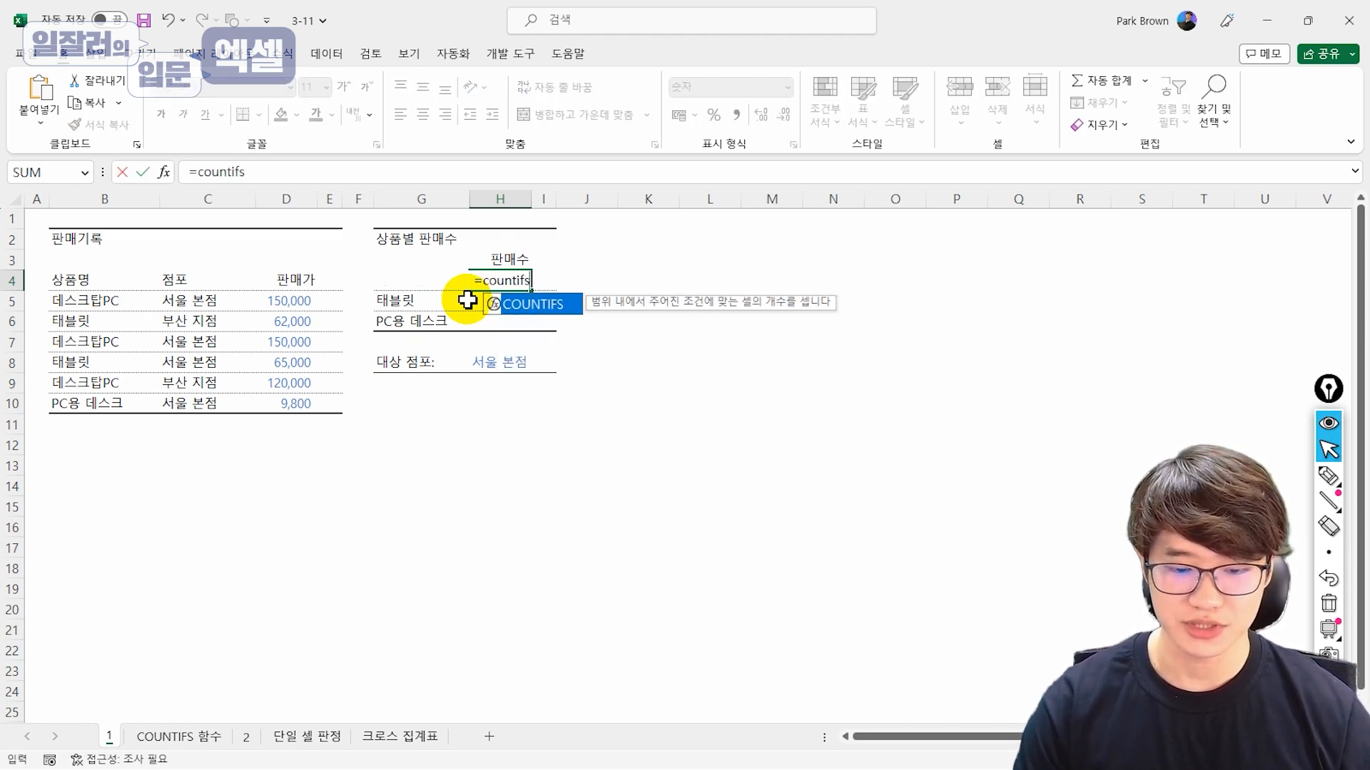
key(Tab)
key(ctrl+a)
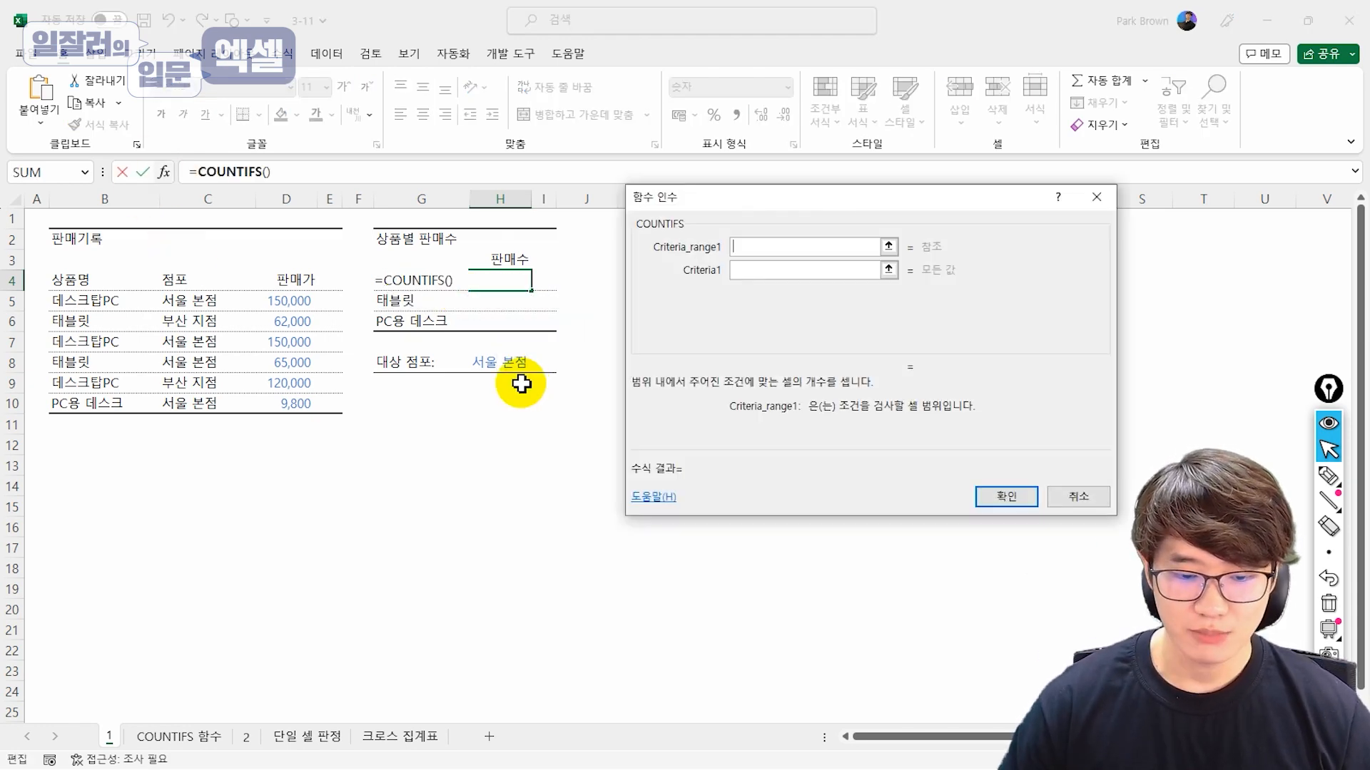
drag(774, 202, 733, 218)
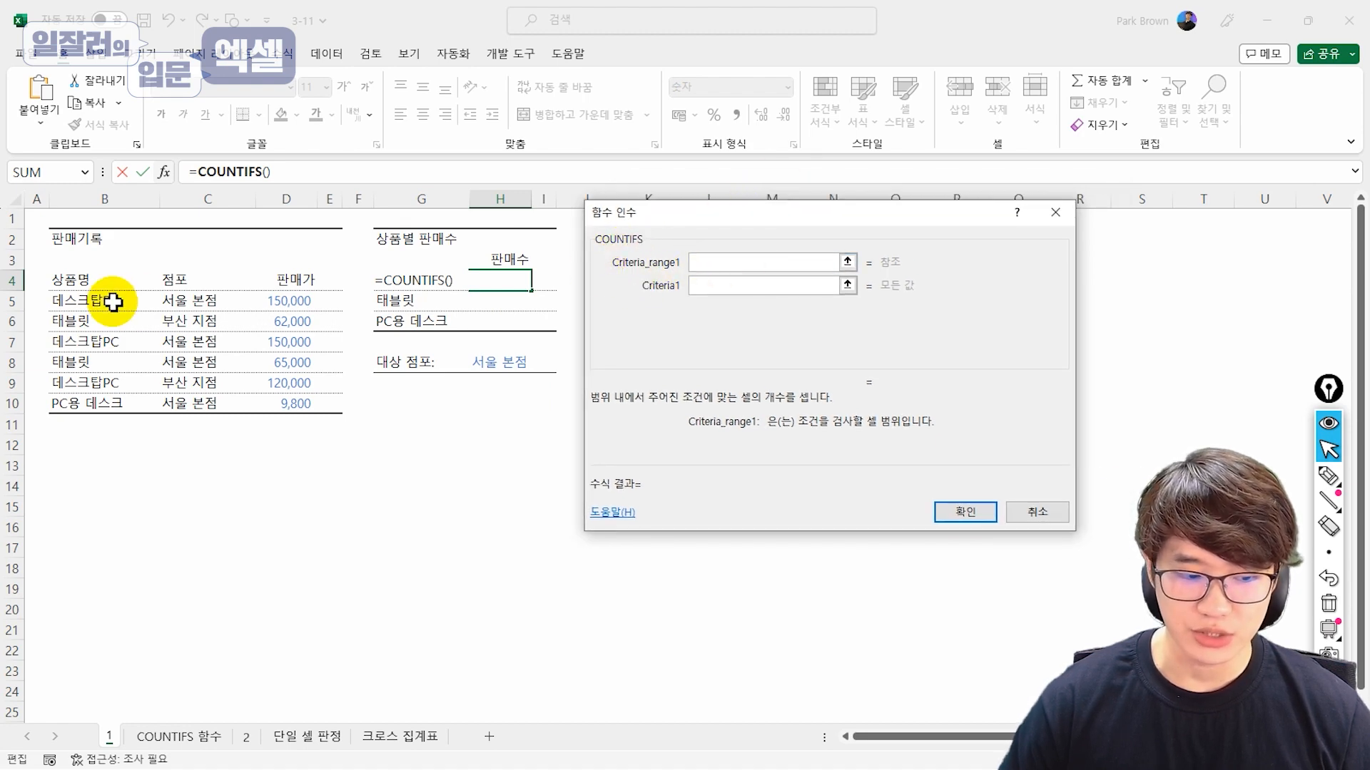
drag(110, 296, 100, 403)
click(770, 285)
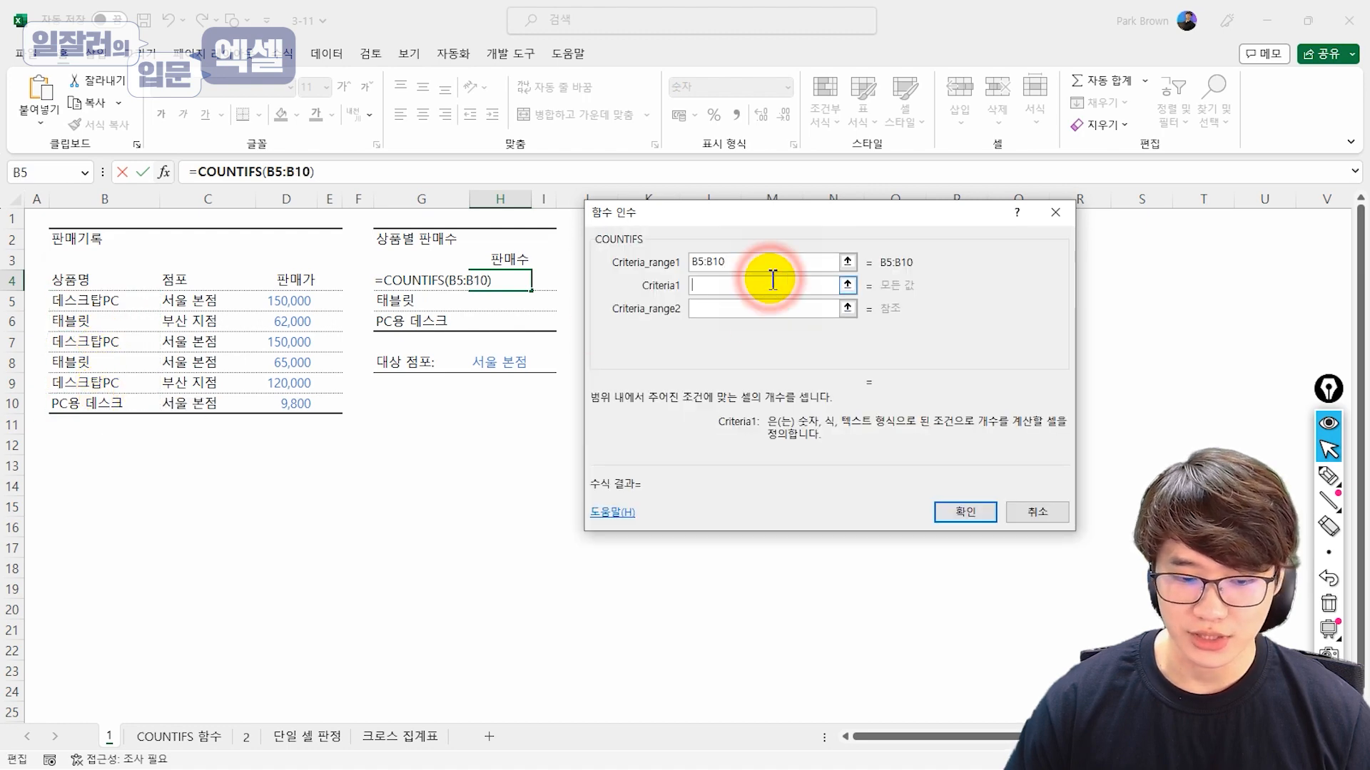
click(442, 253)
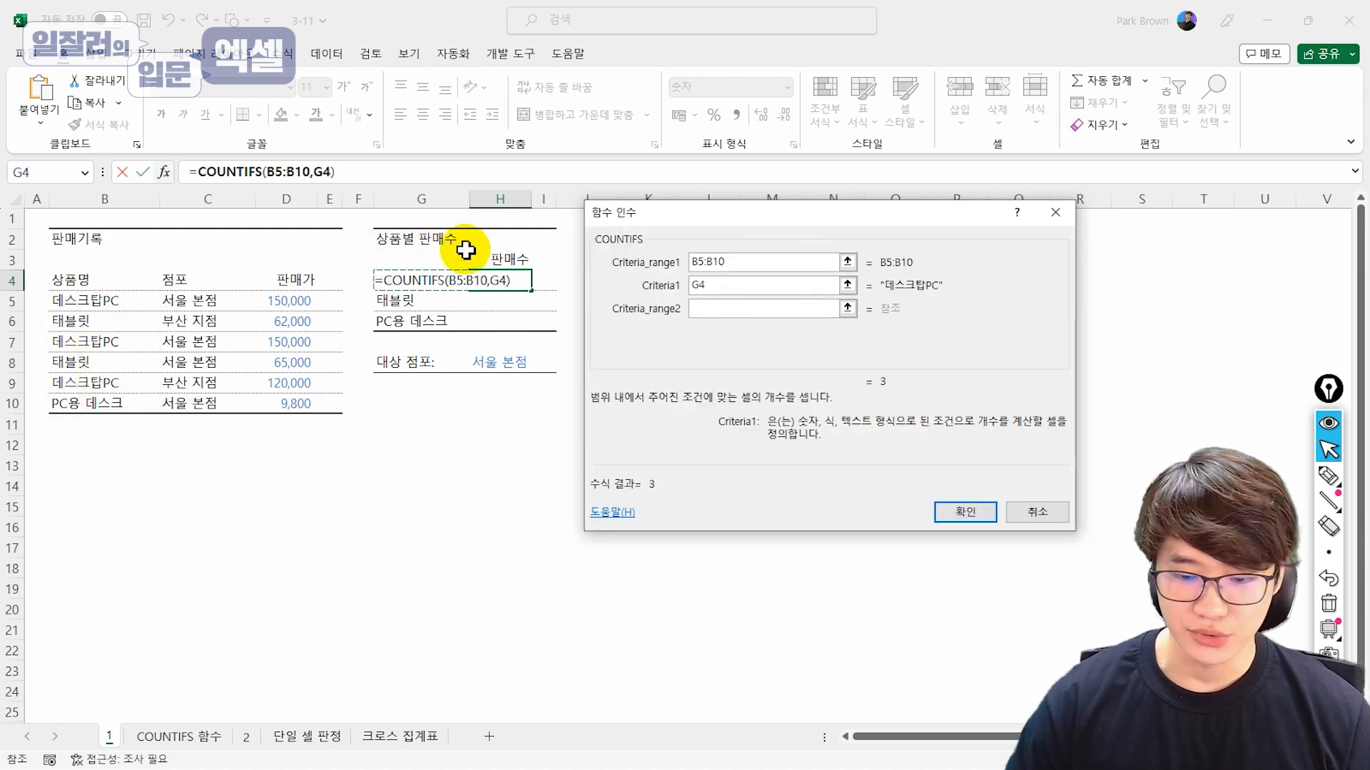
- Add the store range C5:C10 with target store H8 as the second criteria, and confirm the H4 formula
click(722, 308)
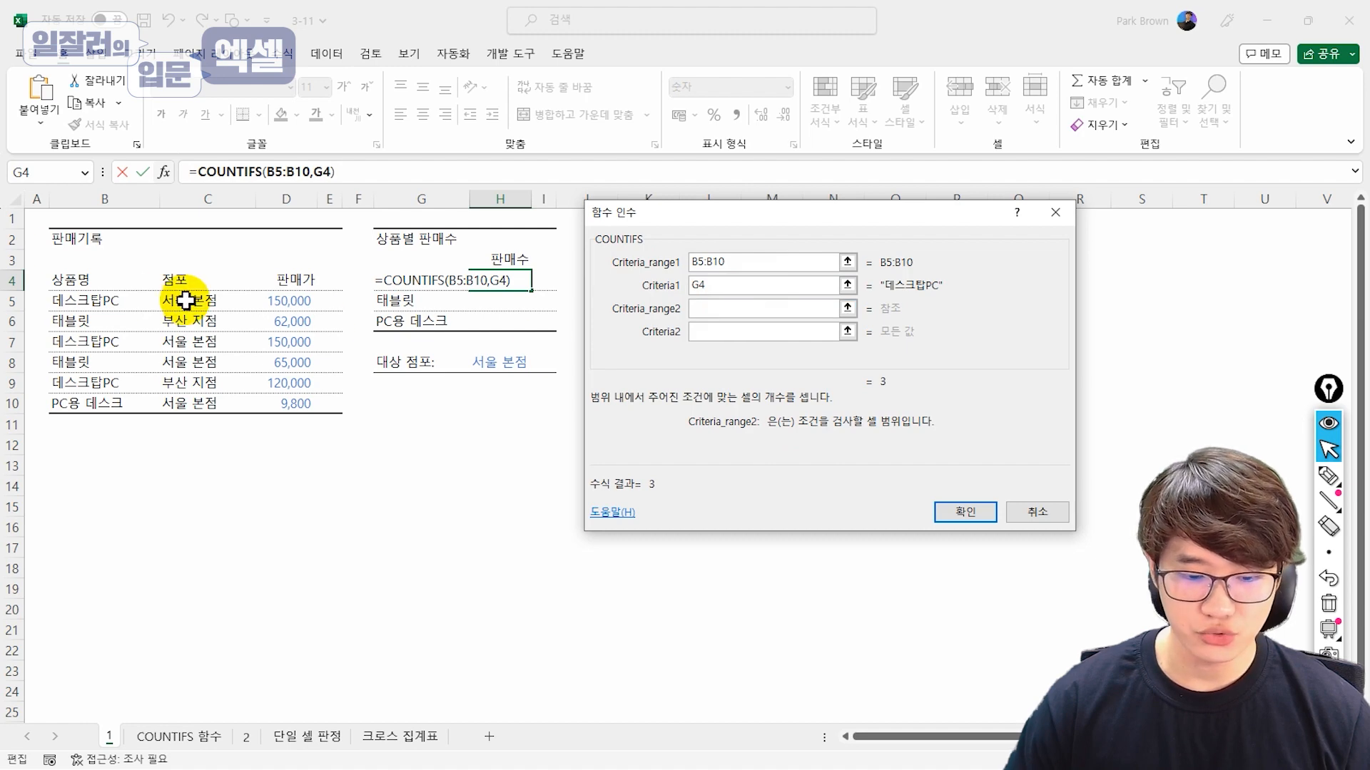
drag(185, 301, 187, 403)
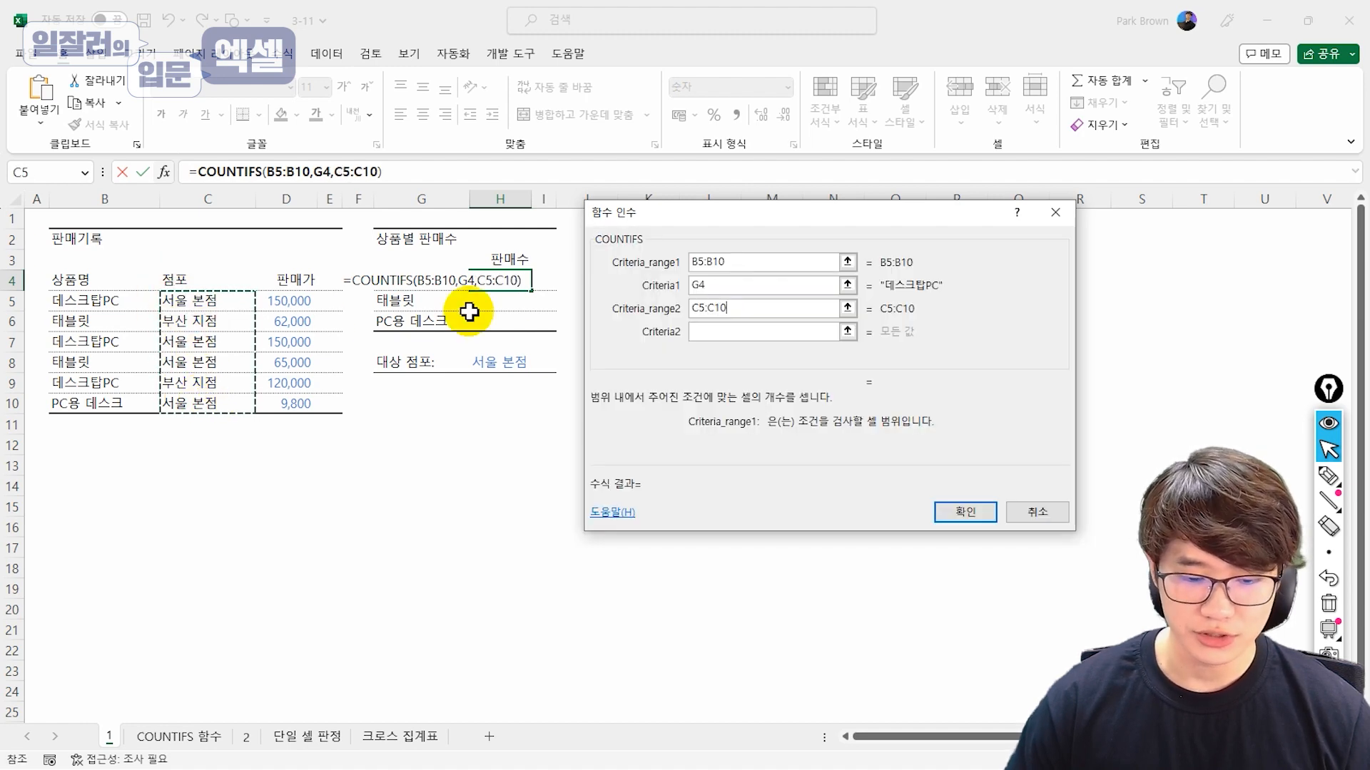
click(735, 331)
click(504, 363)
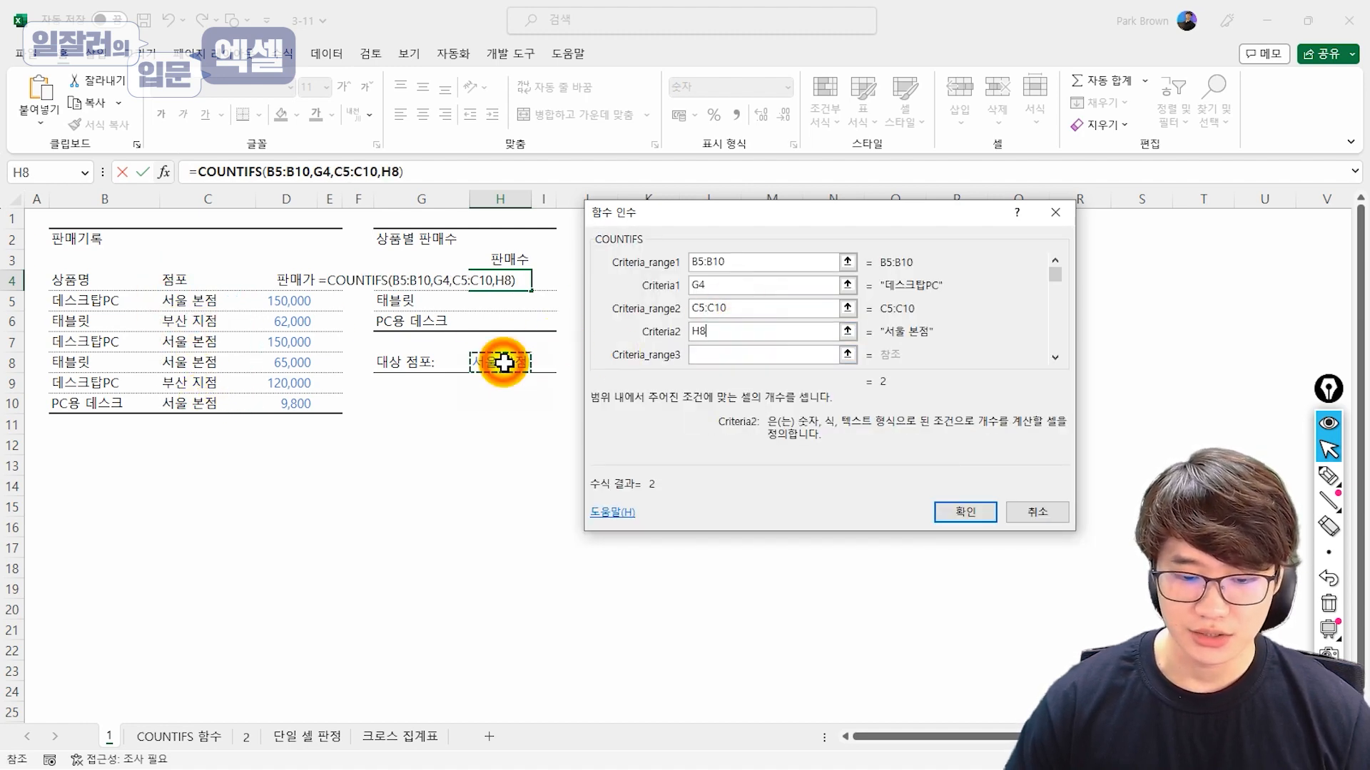
click(966, 512)
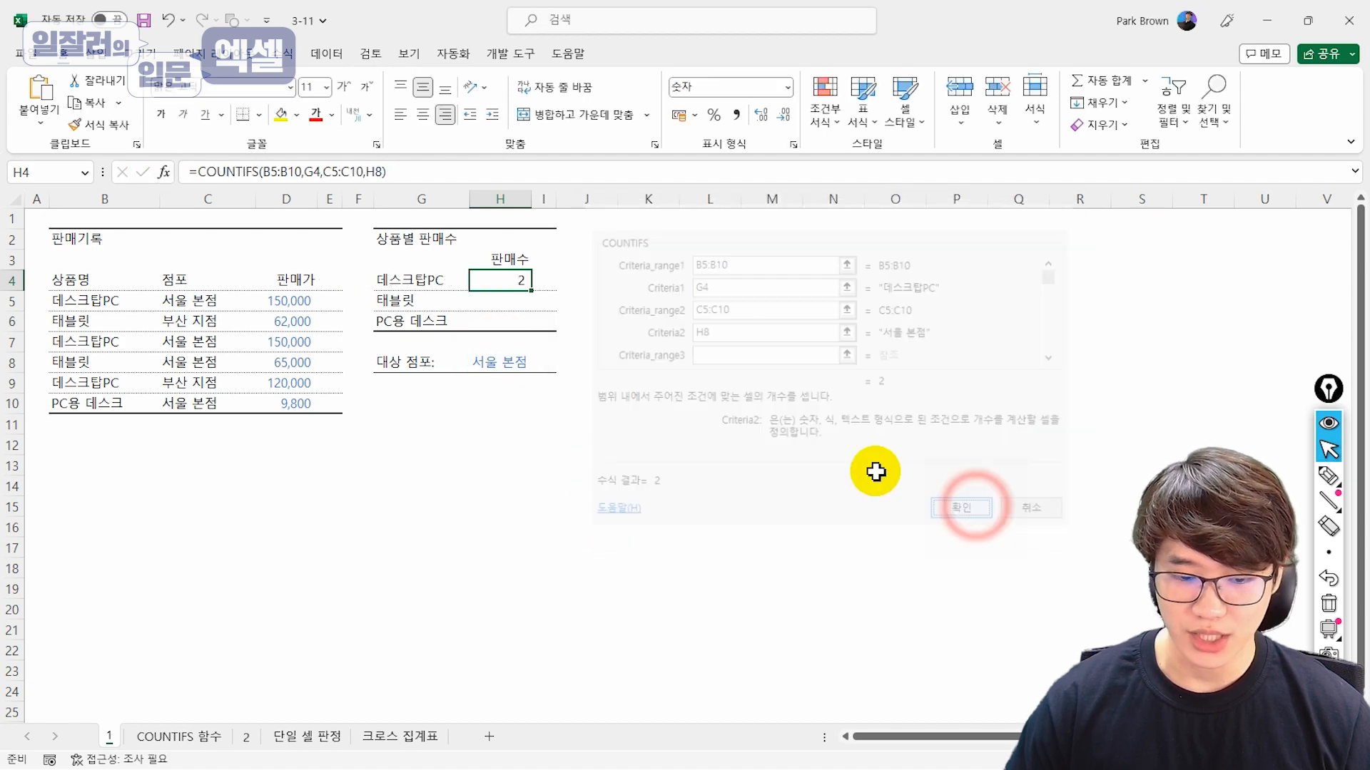
- Make the references to the product range, store range and target store in H4 absolute: $B$5:$B$10, $C$5:$C$10 and $H$8
click(274, 172)
double_click(273, 171)
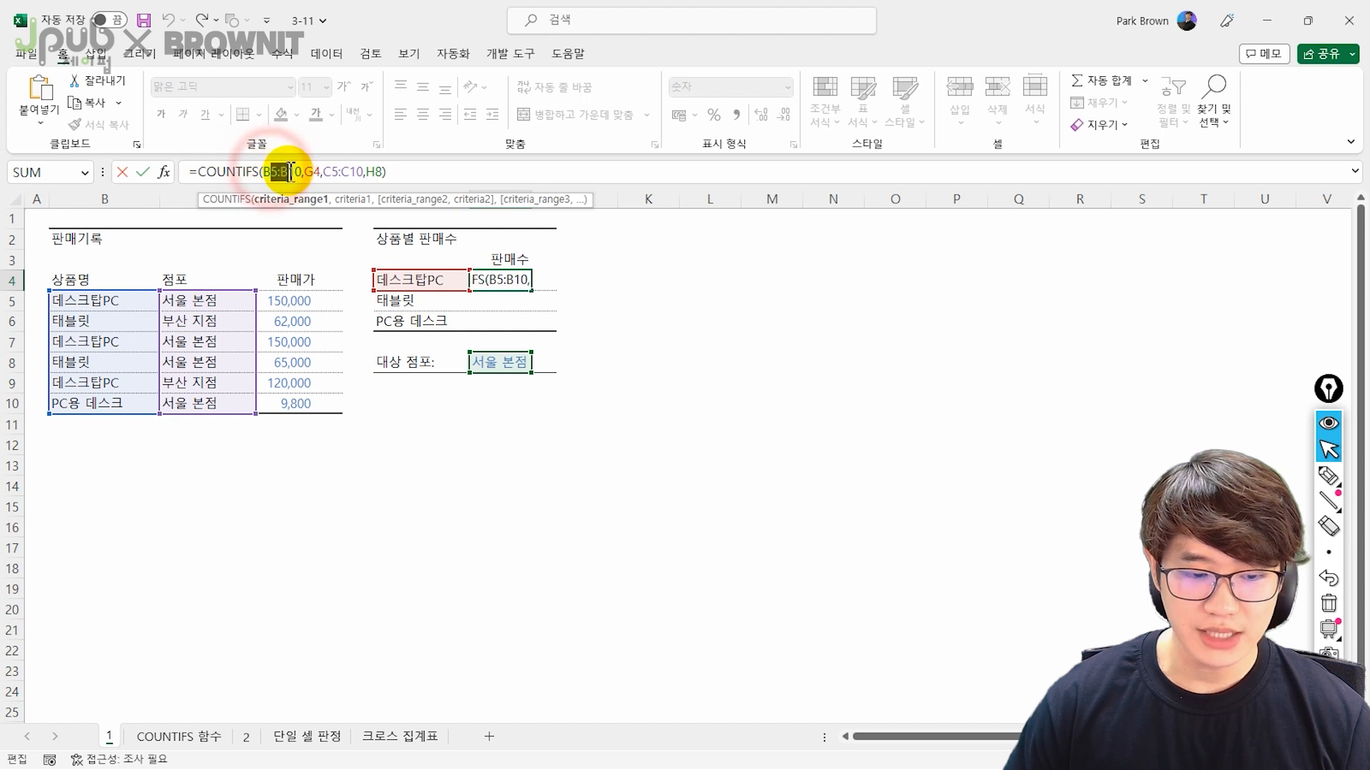
key(F4)
drag(359, 171, 385, 171)
key(F4)
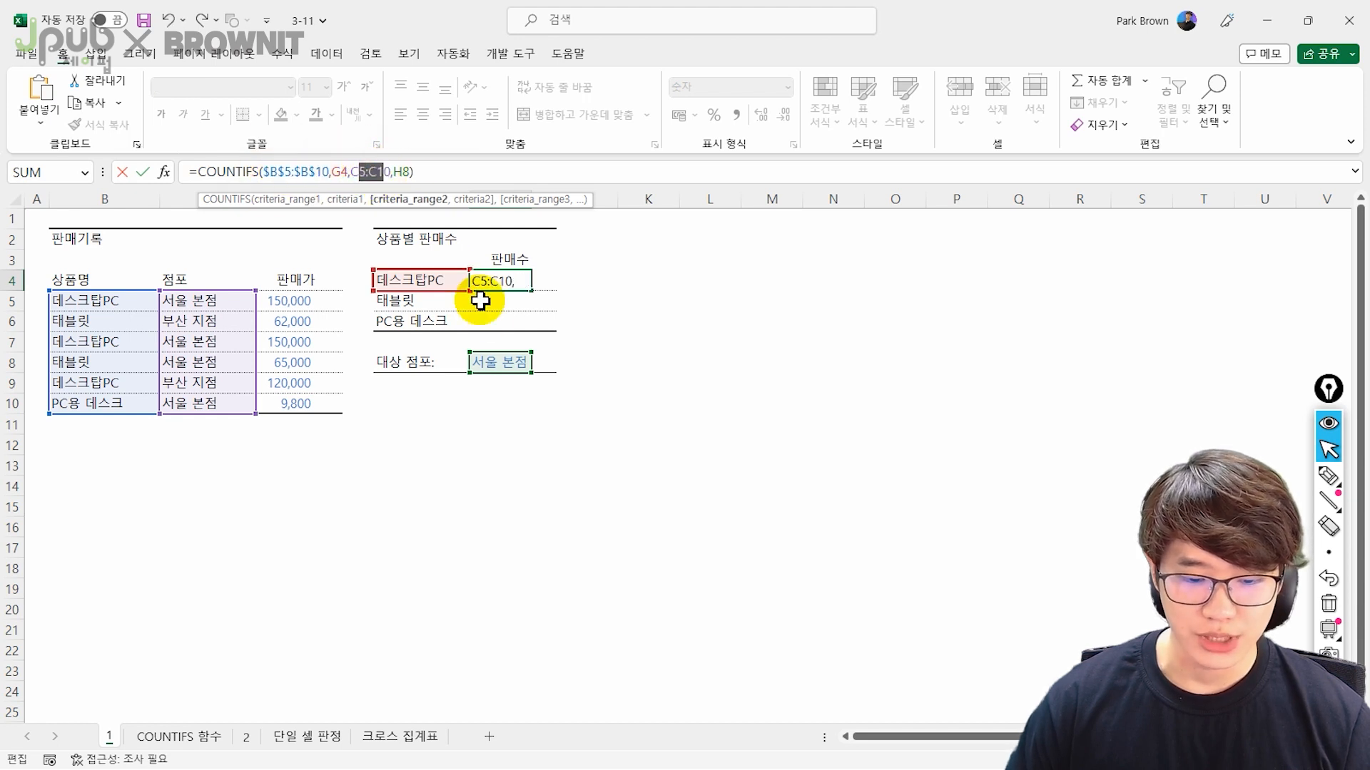
click(431, 171)
key(F4)
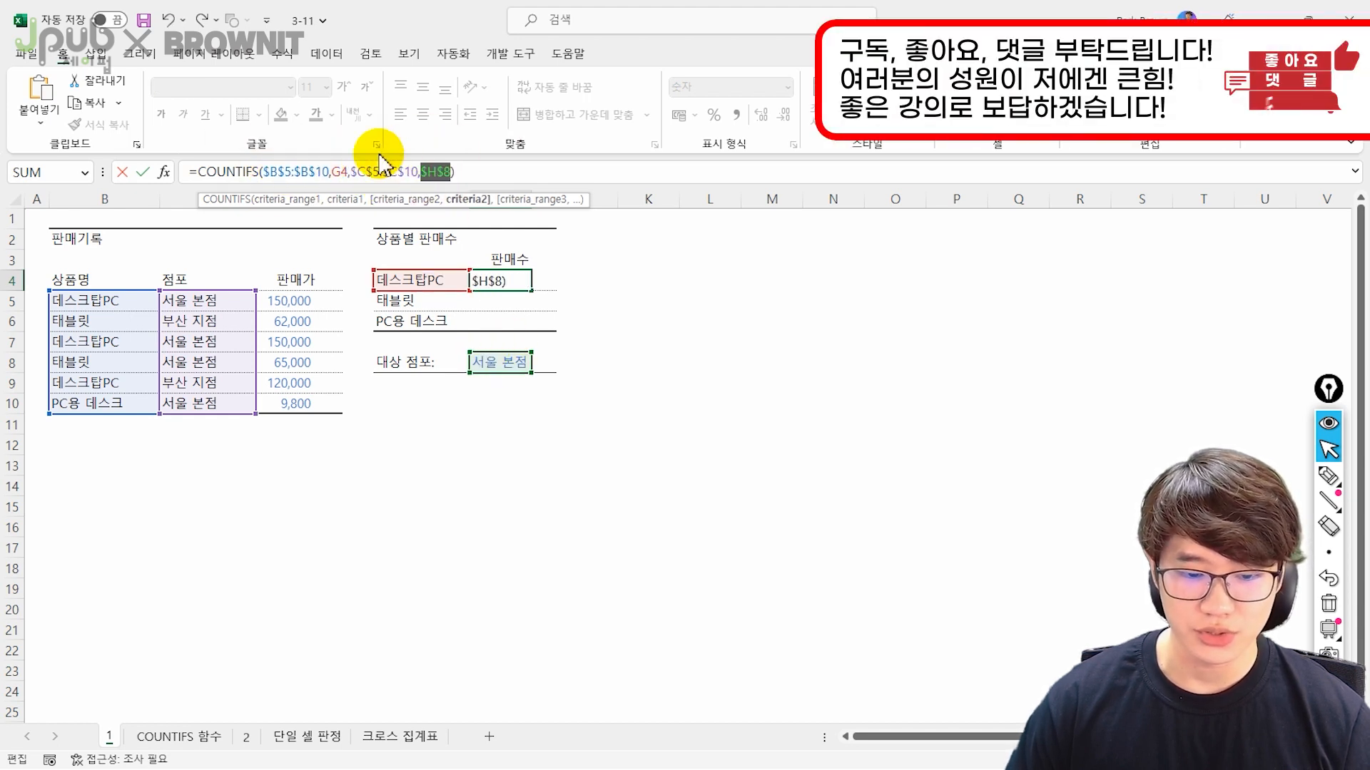
key(Return)
- Fill the H4 formula down to H6 without formatting, and check the formulas for all three products
click(507, 285)
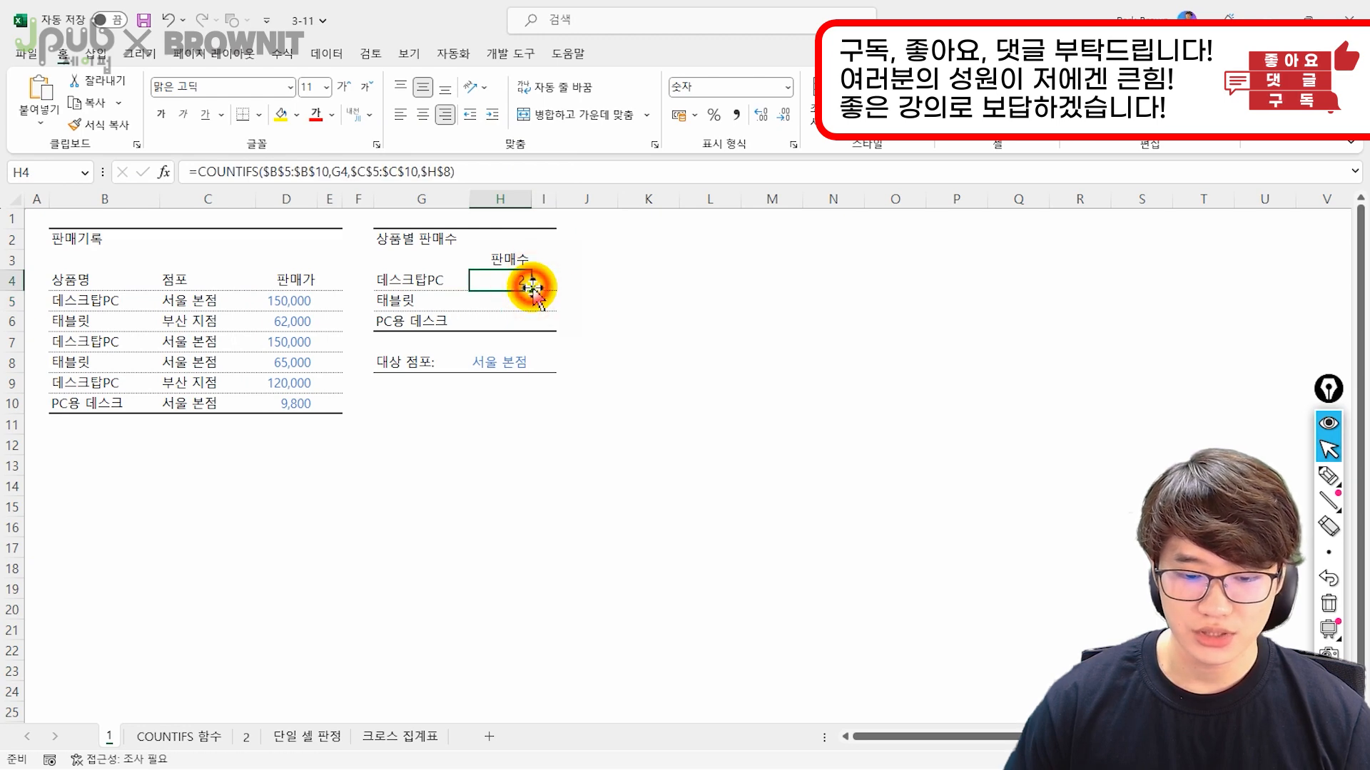
drag(532, 289, 531, 329)
click(546, 342)
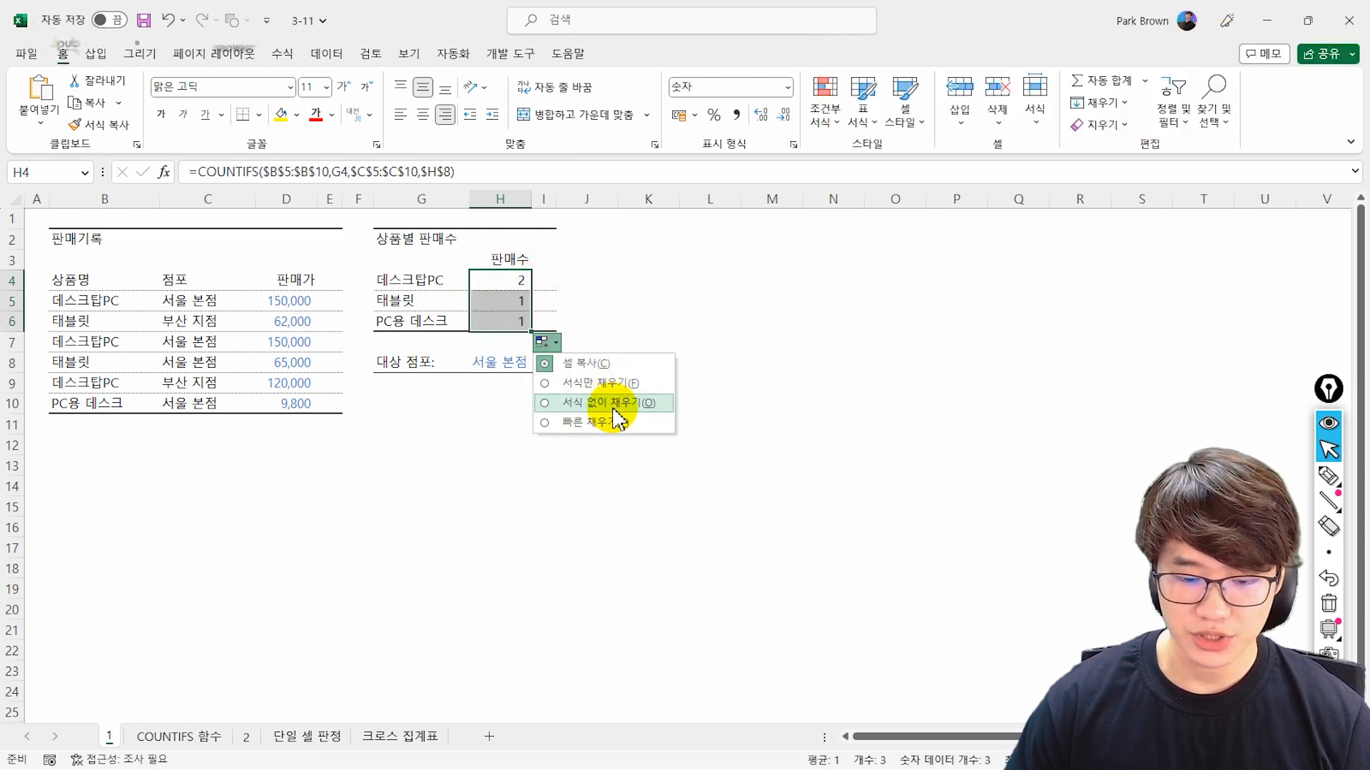
click(612, 403)
click(570, 405)
click(517, 278)
click(520, 307)
click(520, 323)
click(512, 279)
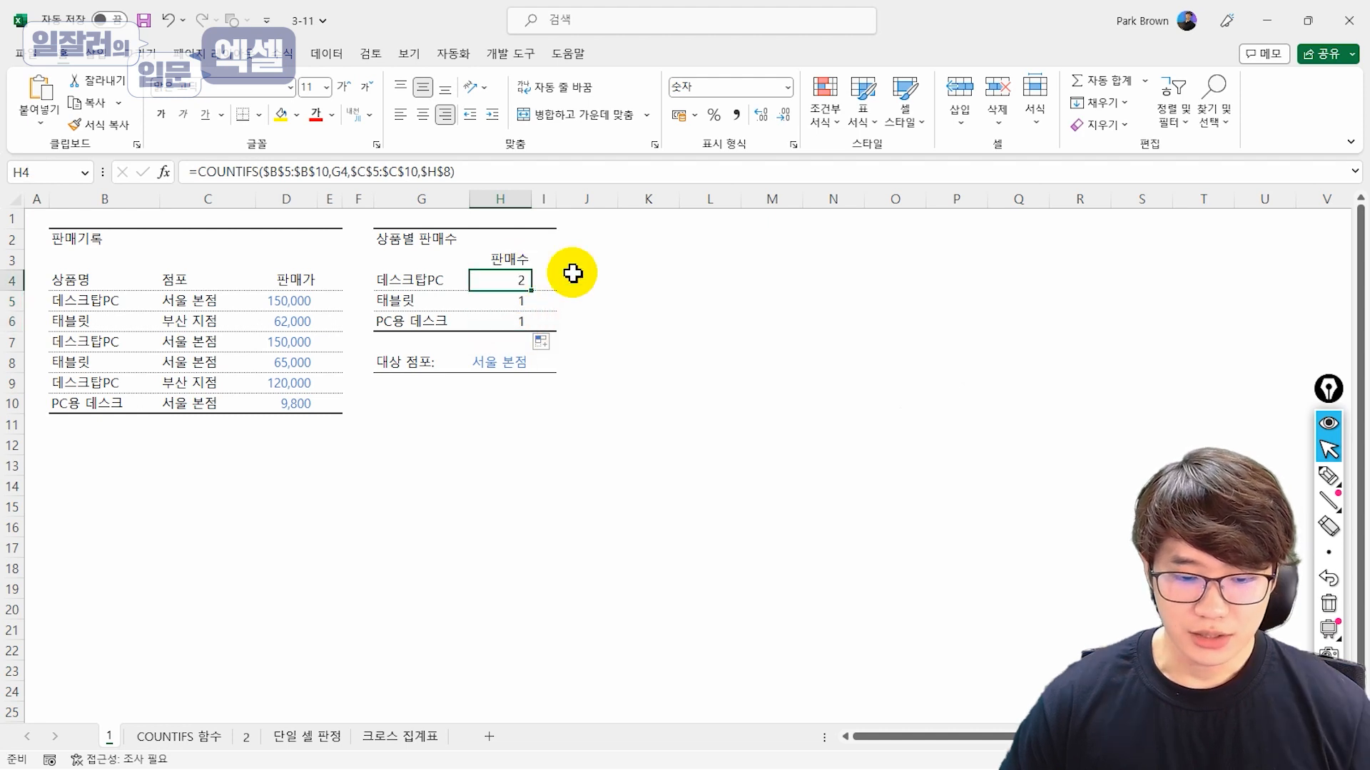
- Undo the fill and the absolute references, and outline product range B5:B10 and store range C5:C10 with the pen
key(ctrl+z)
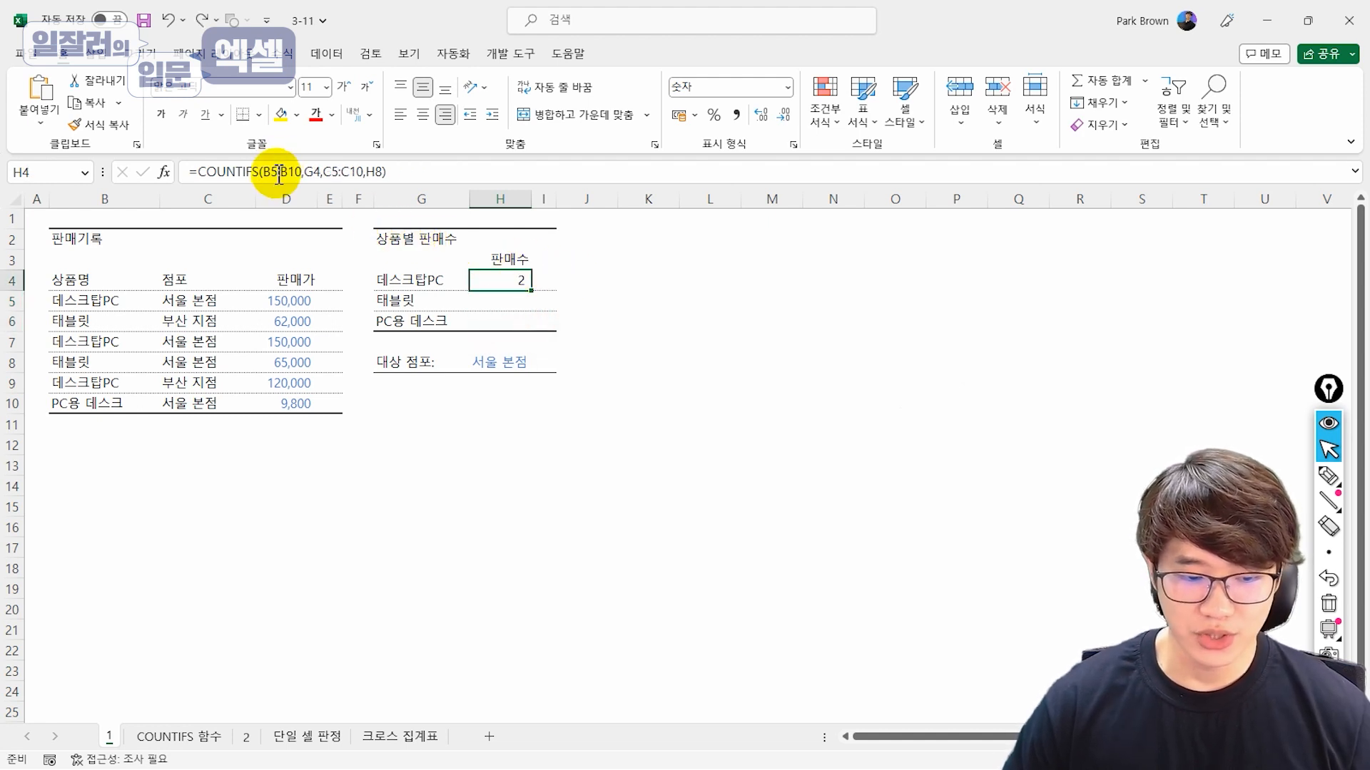
key(ctrl+shift+3)
drag(45, 289, 49, 409)
mouse_move(134, 289)
mouse_down()
mouse_move(133, 401)
mouse_move(236, 284)
mouse_move(242, 406)
mouse_move(135, 410)
mouse_up()
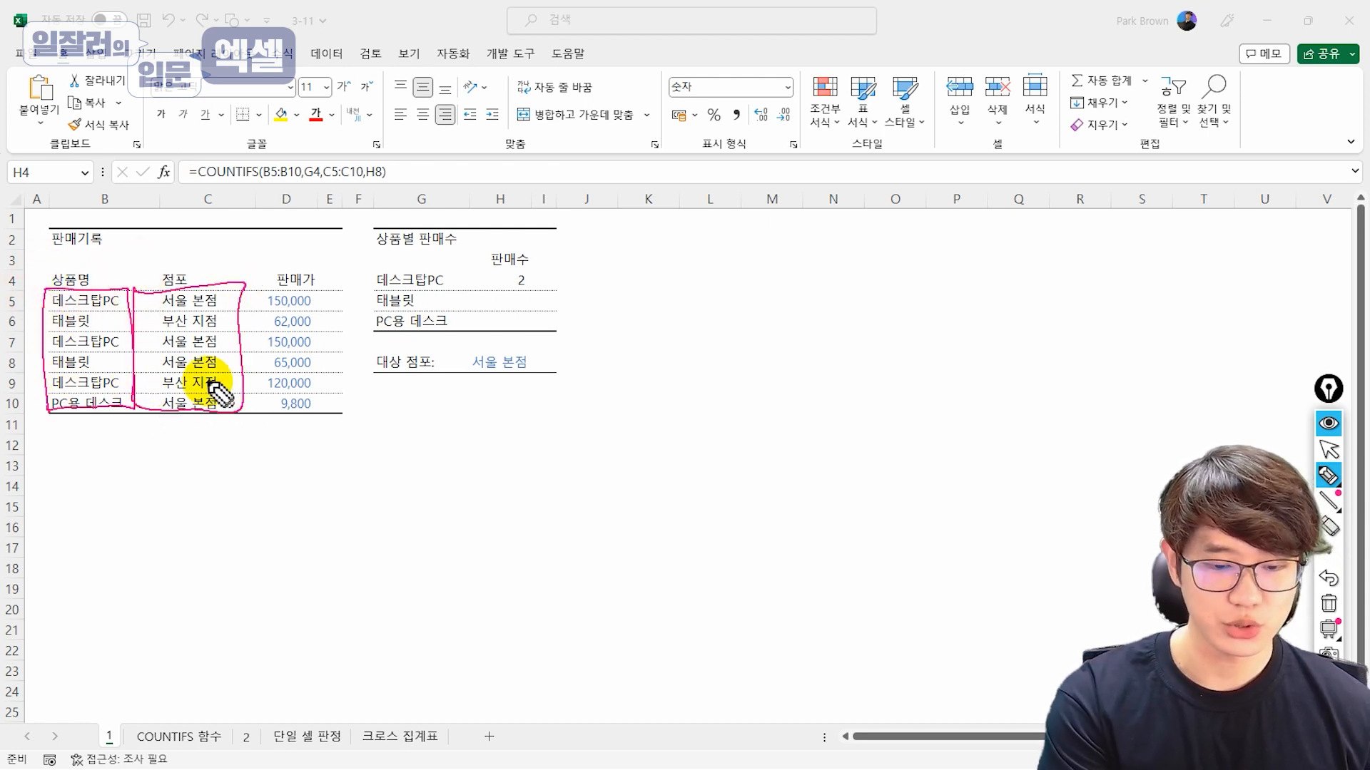
- Circle the 데스크탑PC and 서울 본점 criteria with the pen, tick matching rows in the 판매기록 table, and review the H4 formula
drag(385, 283, 397, 293)
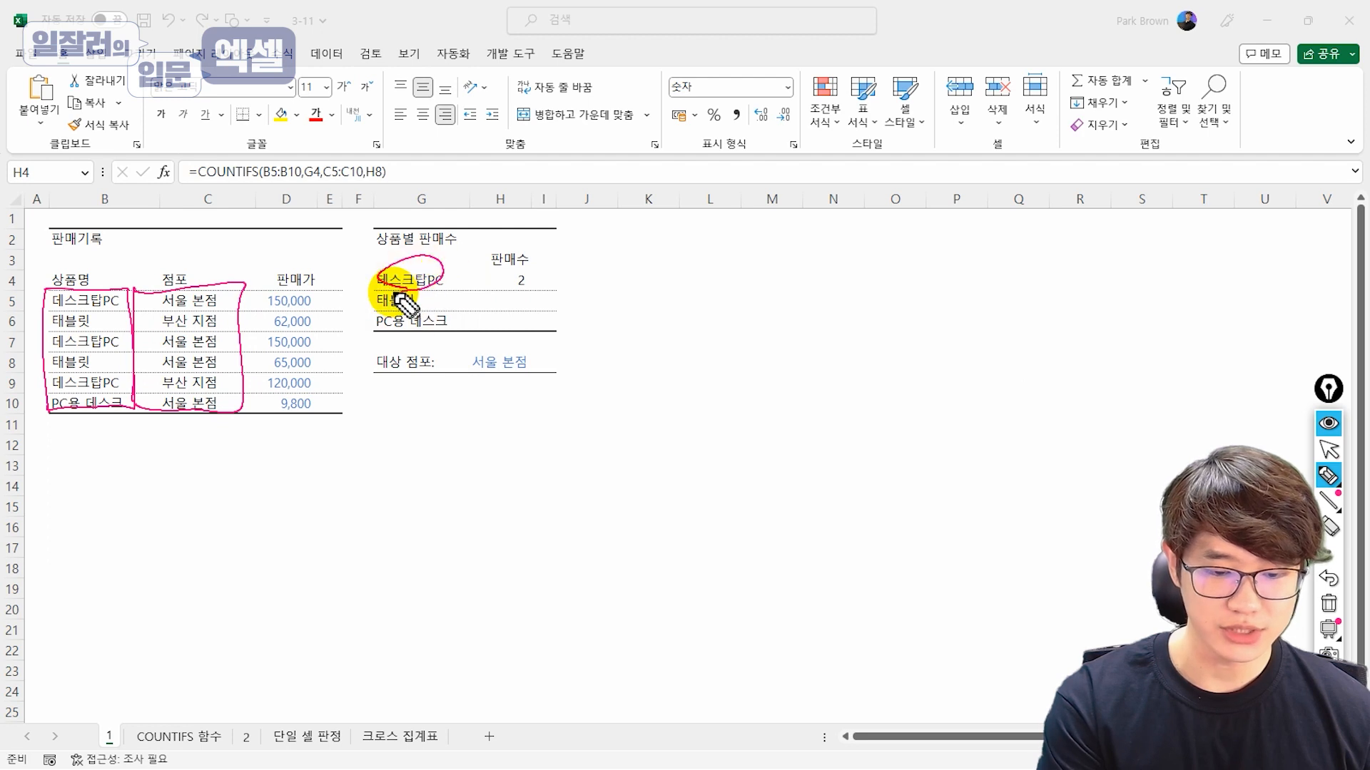
drag(114, 295, 123, 289)
drag(121, 334, 131, 329)
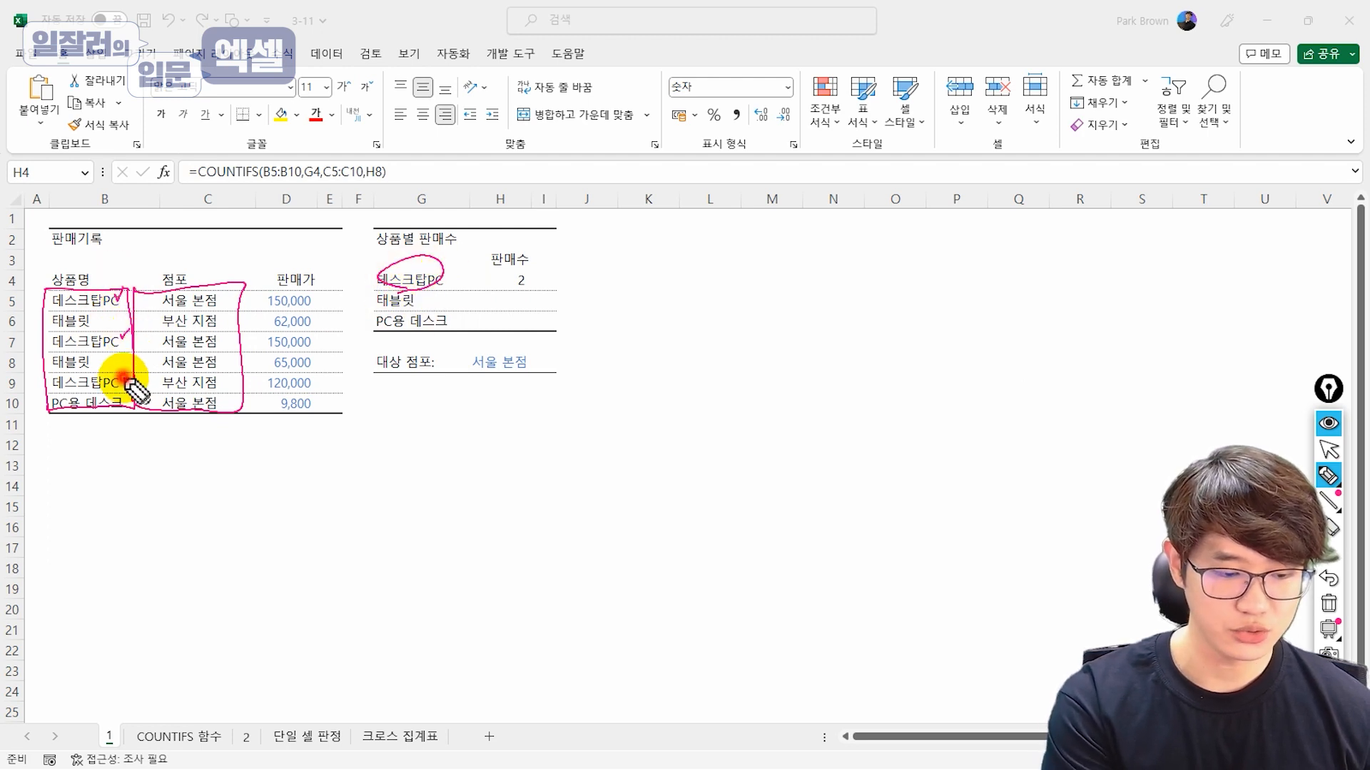
drag(124, 378, 133, 369)
drag(504, 379, 459, 379)
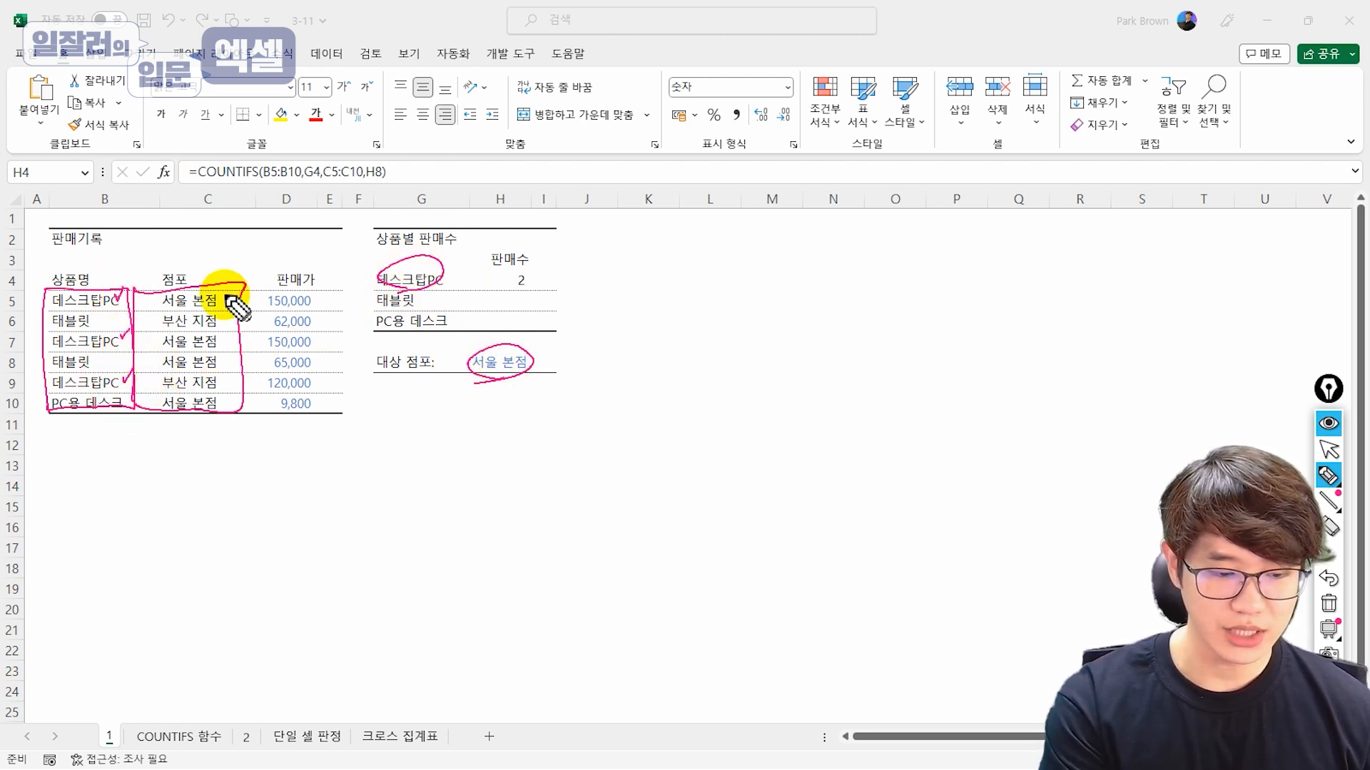
drag(224, 294, 233, 290)
mouse_move(226, 362)
mouse_down()
mouse_move(234, 352)
mouse_move(232, 385)
mouse_up()
drag(98, 271, 114, 262)
drag(218, 277, 218, 269)
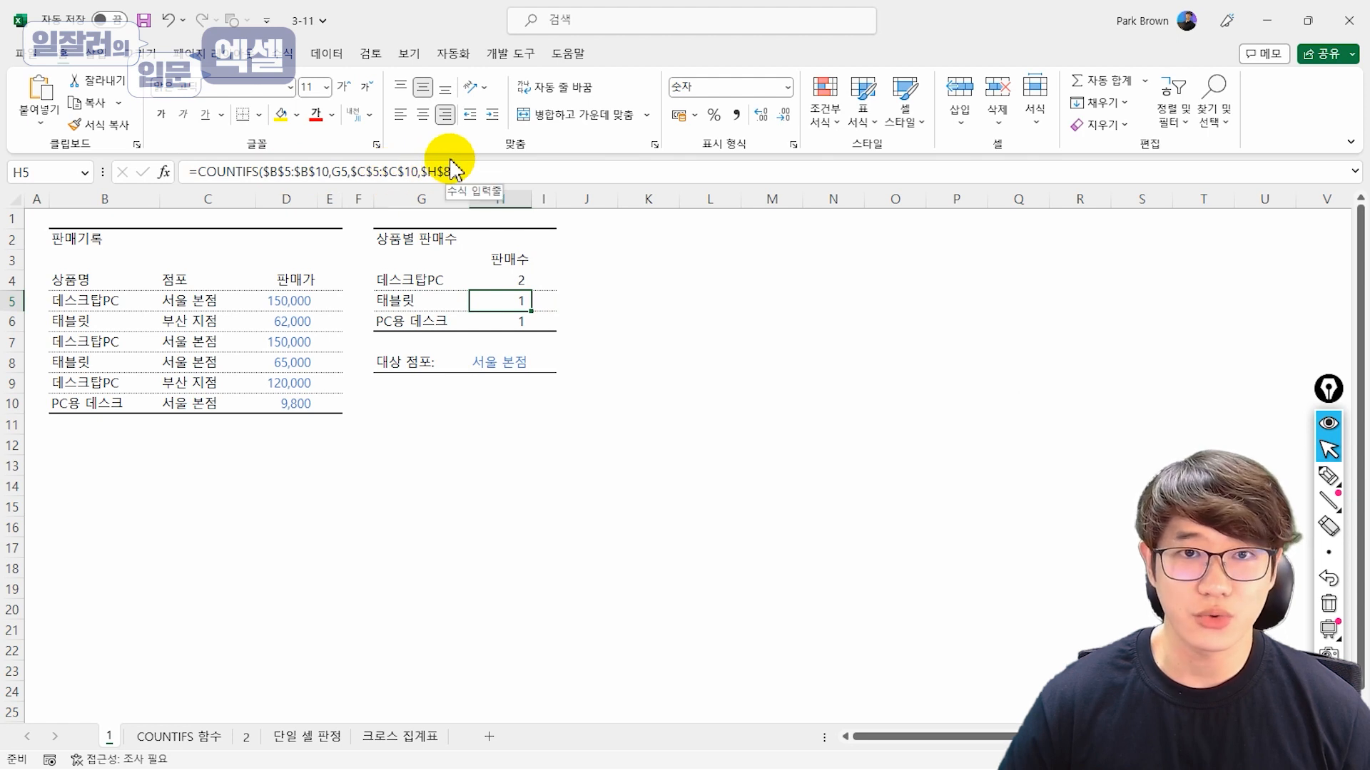
click(506, 277)
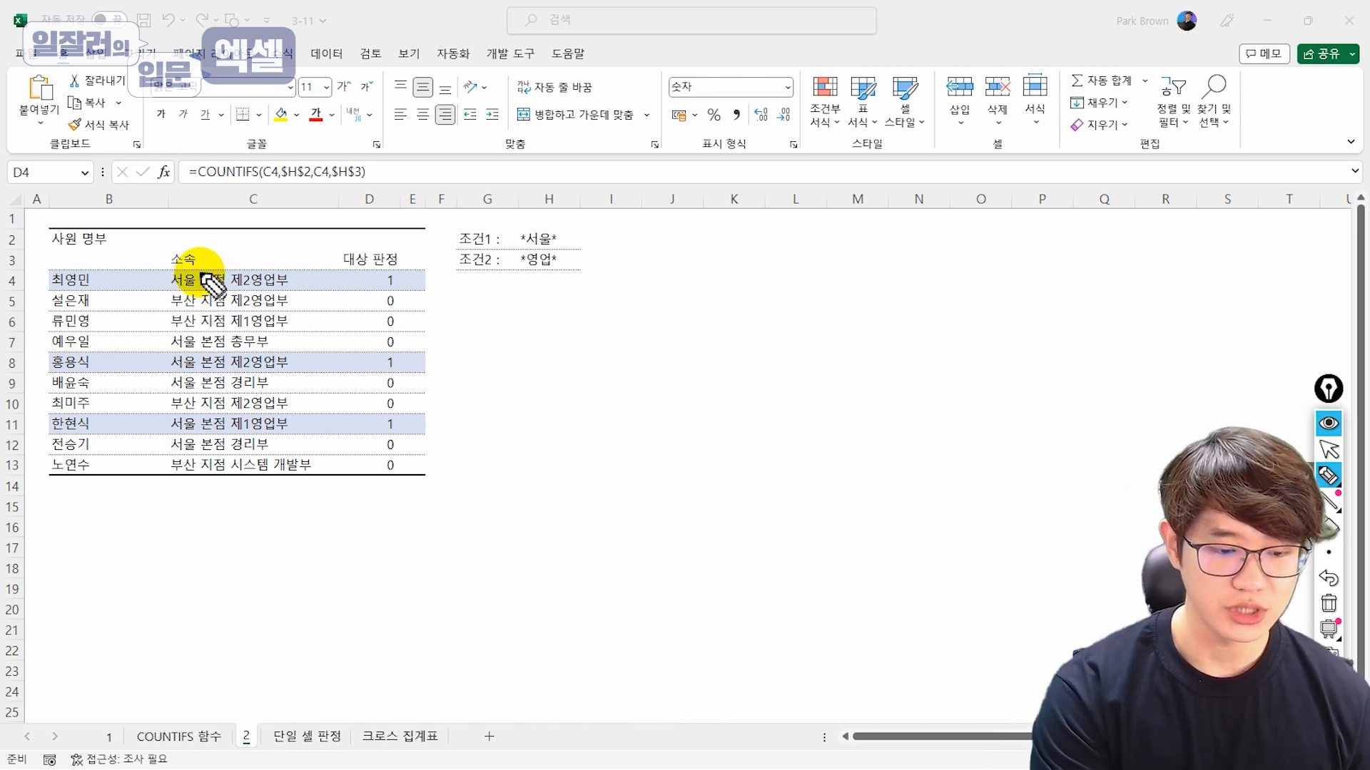
- Outline the department part of the 소속 column on sheet 2 with the pen, and clear all the marks
mouse_move(227, 262)
mouse_down()
mouse_move(227, 435)
mouse_move(227, 265)
mouse_move(320, 269)
mouse_move(339, 483)
mouse_move(221, 478)
mouse_move(236, 250)
mouse_move(247, 255)
mouse_up()
drag(254, 238, 255, 261)
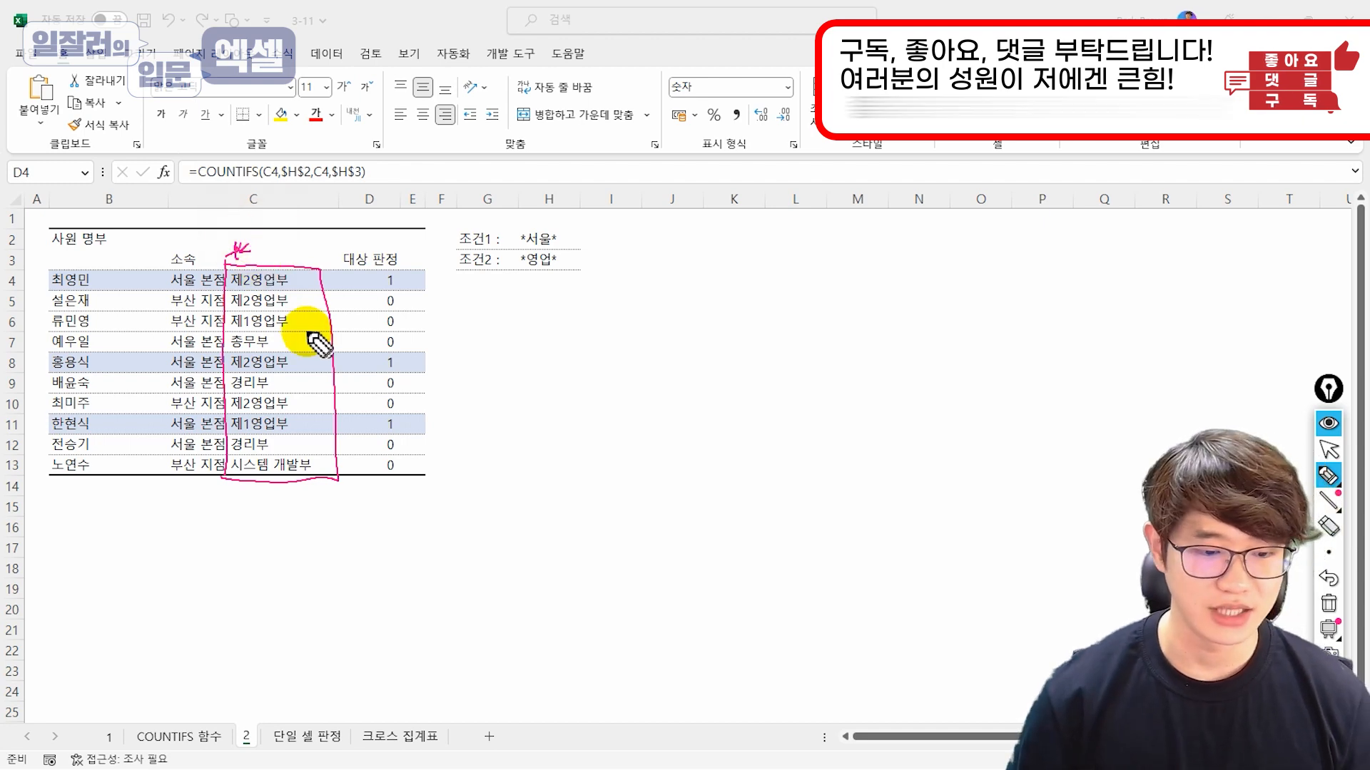
key(ctrl+shift+6)
key(ctrl+shift+6)
key(ctrl+shift+6)
key(ctrl+shift+6)
key(ctrl+shift+7)
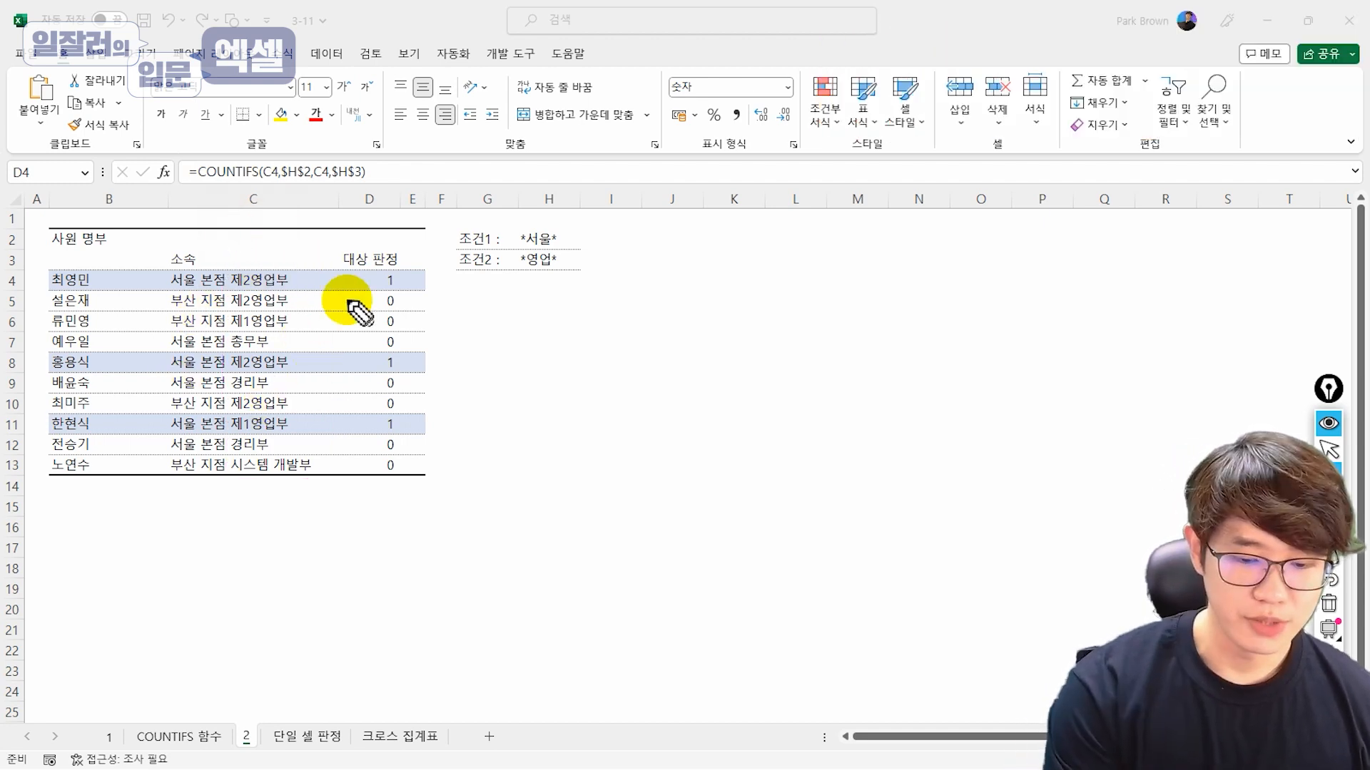
- Mark the *서울* and *영업* conditions, the C4 reference in the D4 formula and the matching words in C4 with the pen
mouse_move(530, 230)
mouse_down()
mouse_move(563, 271)
mouse_move(564, 250)
mouse_move(528, 224)
mouse_move(551, 225)
mouse_move(520, 250)
mouse_up()
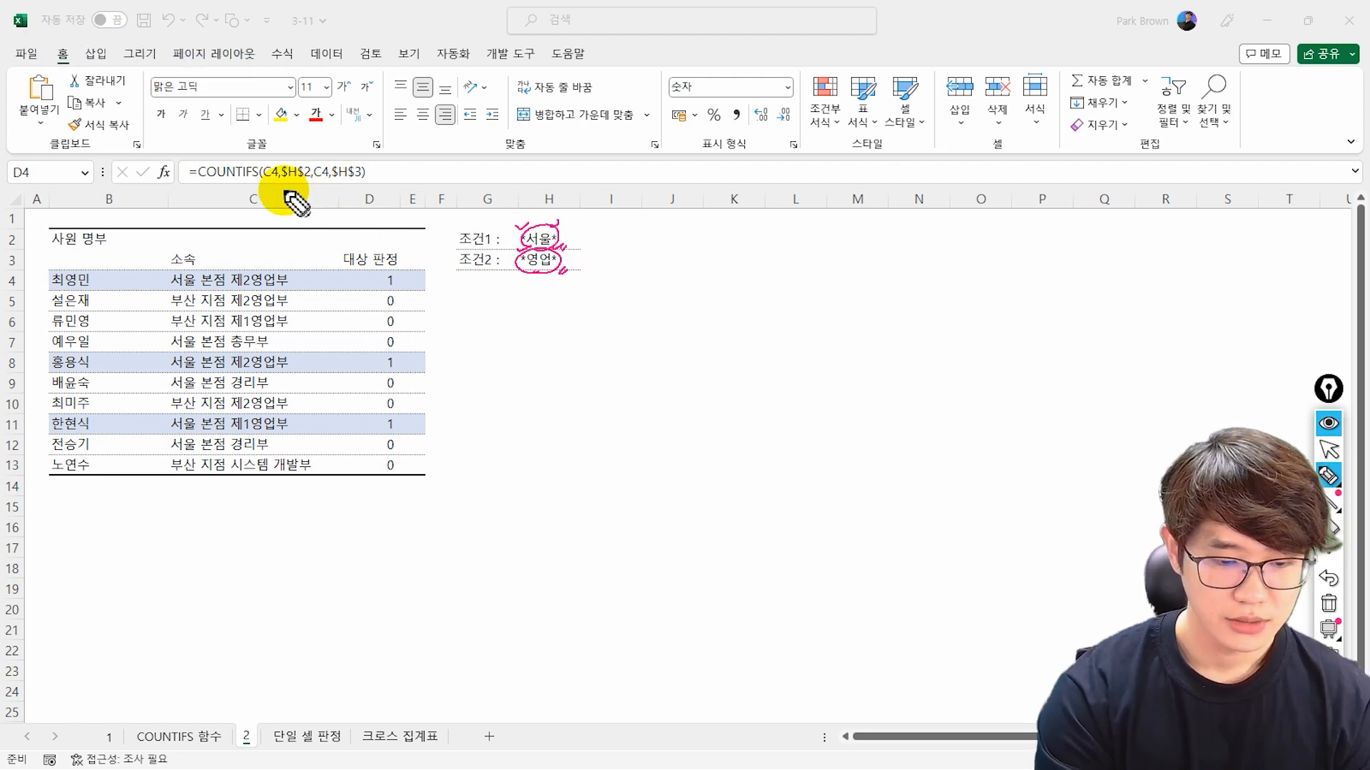
drag(264, 177, 277, 174)
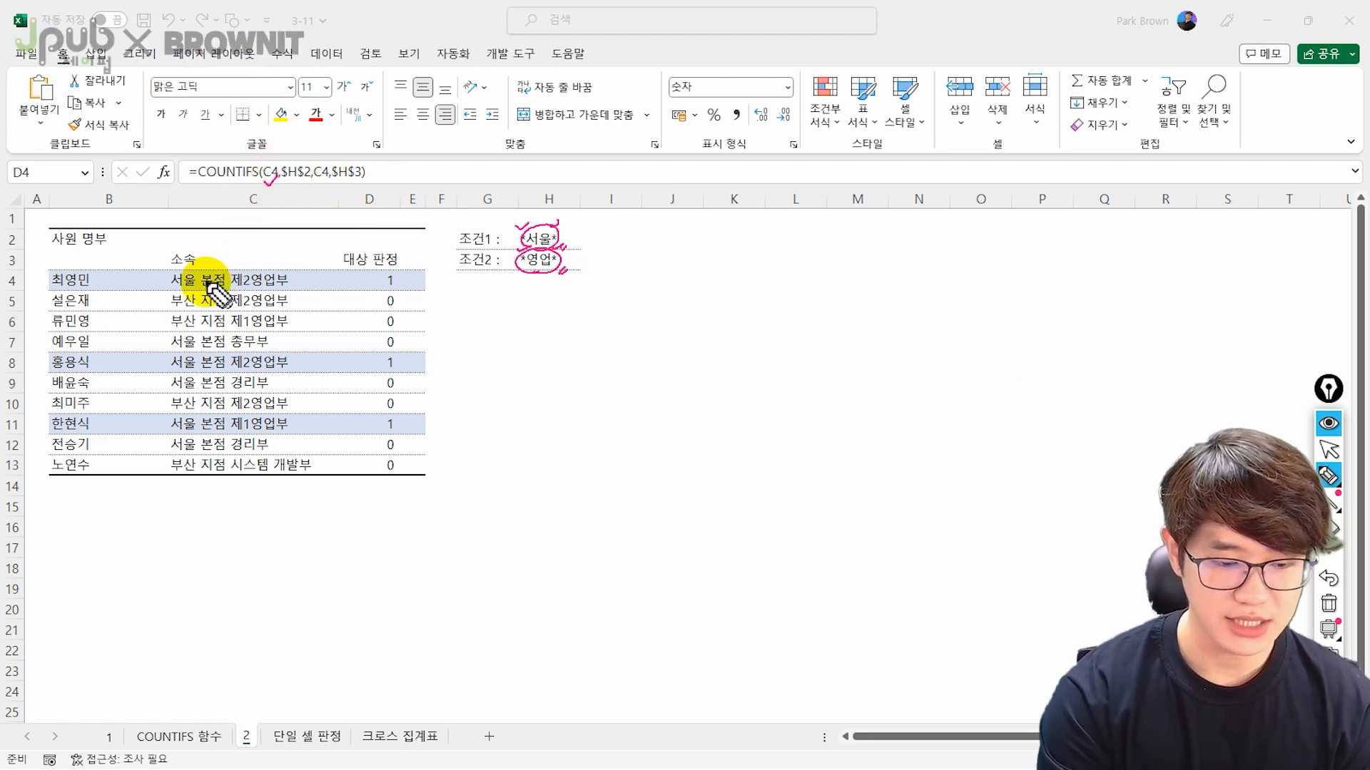
drag(171, 269, 167, 286)
drag(287, 266, 292, 283)
mouse_move(187, 287)
mouse_down()
mouse_move(182, 272)
mouse_move(188, 286)
mouse_up()
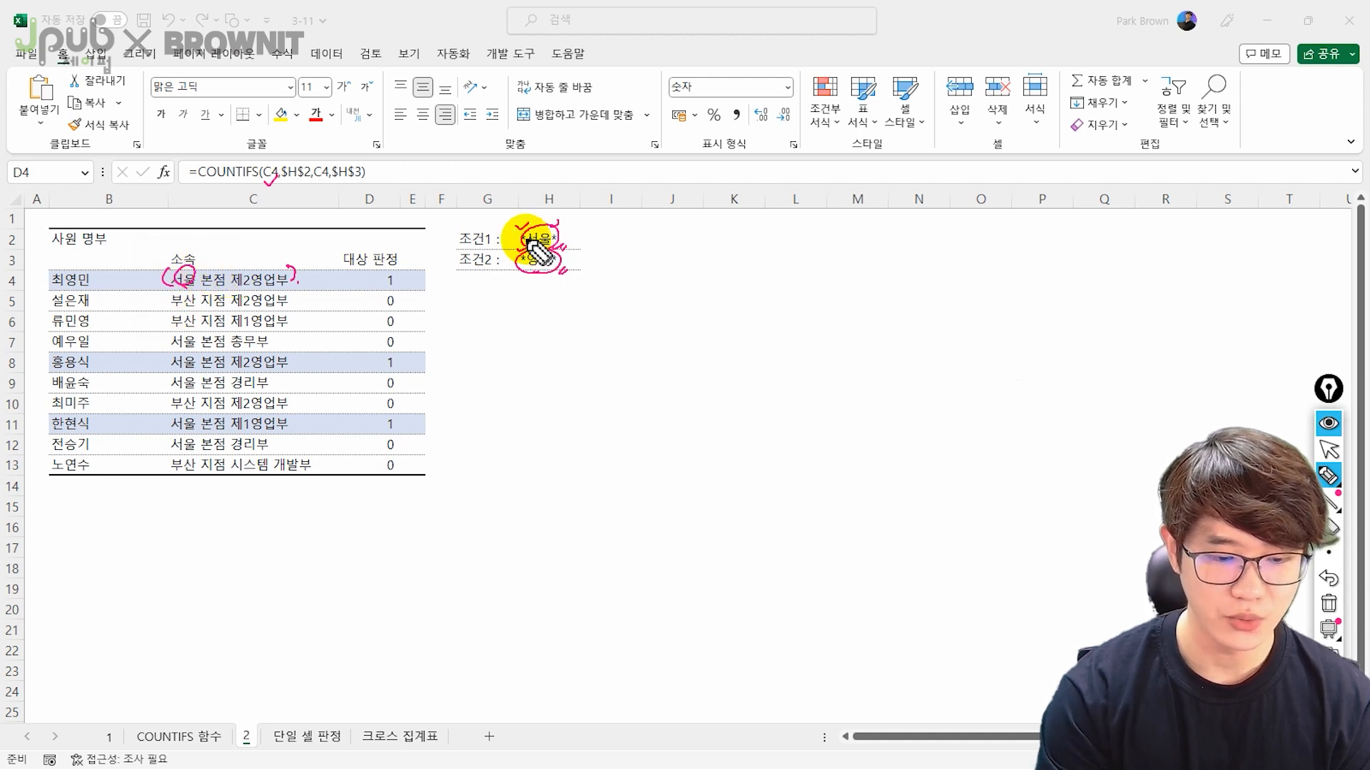
mouse_move(291, 280)
mouse_down()
mouse_move(269, 291)
mouse_move(281, 288)
mouse_up()
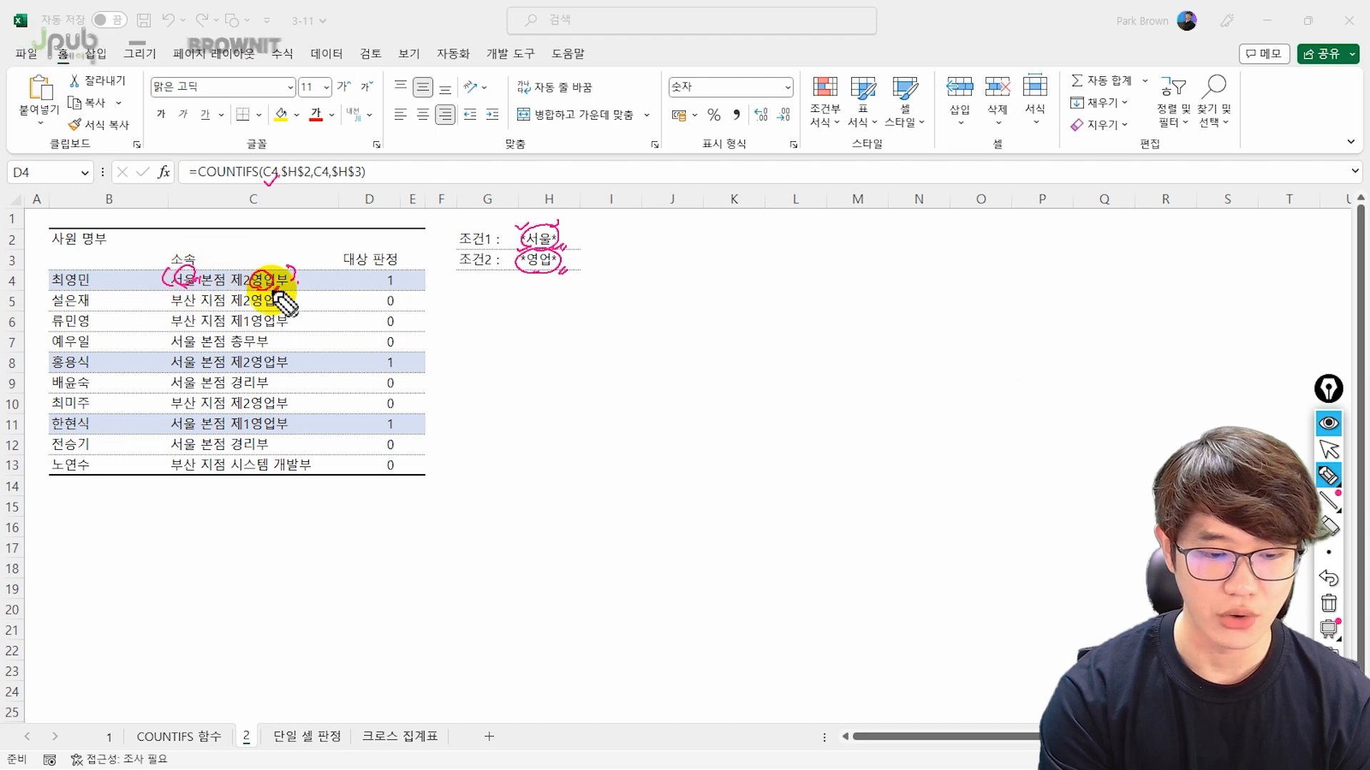
- Mark the 대상 판정 results from D4 to D13 and the 소속 entries they evaluate with the pen
mouse_move(404, 290)
mouse_down()
mouse_move(389, 284)
mouse_move(401, 288)
mouse_up()
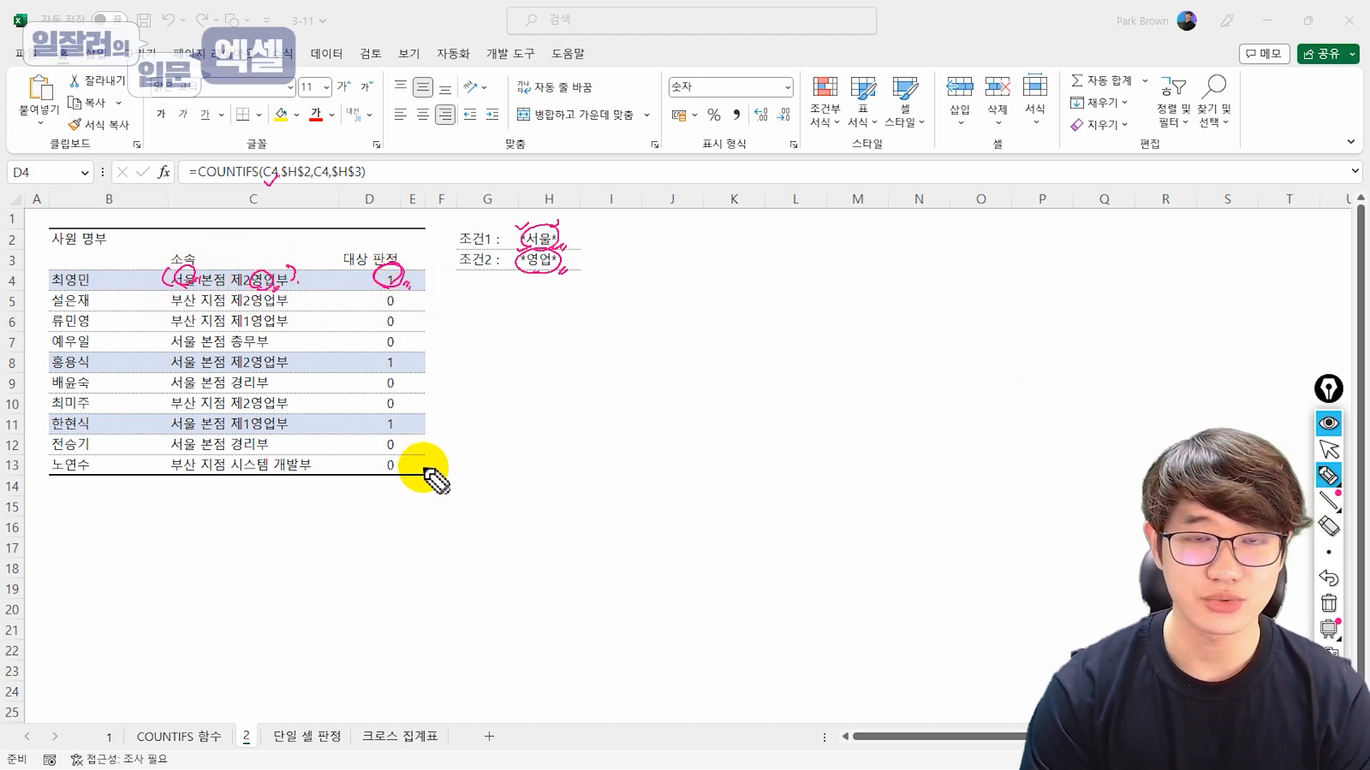
mouse_move(413, 273)
mouse_down()
mouse_move(424, 311)
mouse_move(408, 457)
mouse_up()
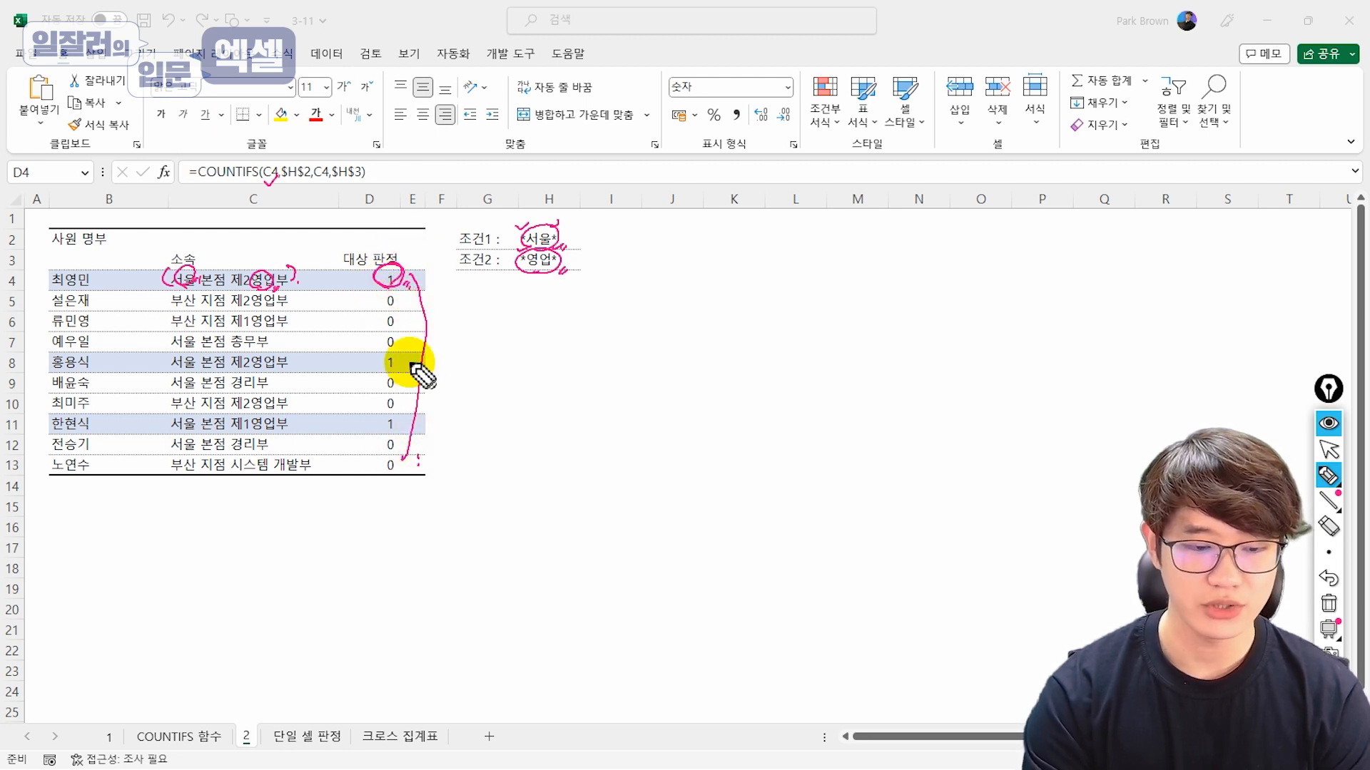
drag(159, 296, 152, 496)
mouse_move(178, 274)
mouse_down()
mouse_move(318, 470)
mouse_move(229, 459)
mouse_up()
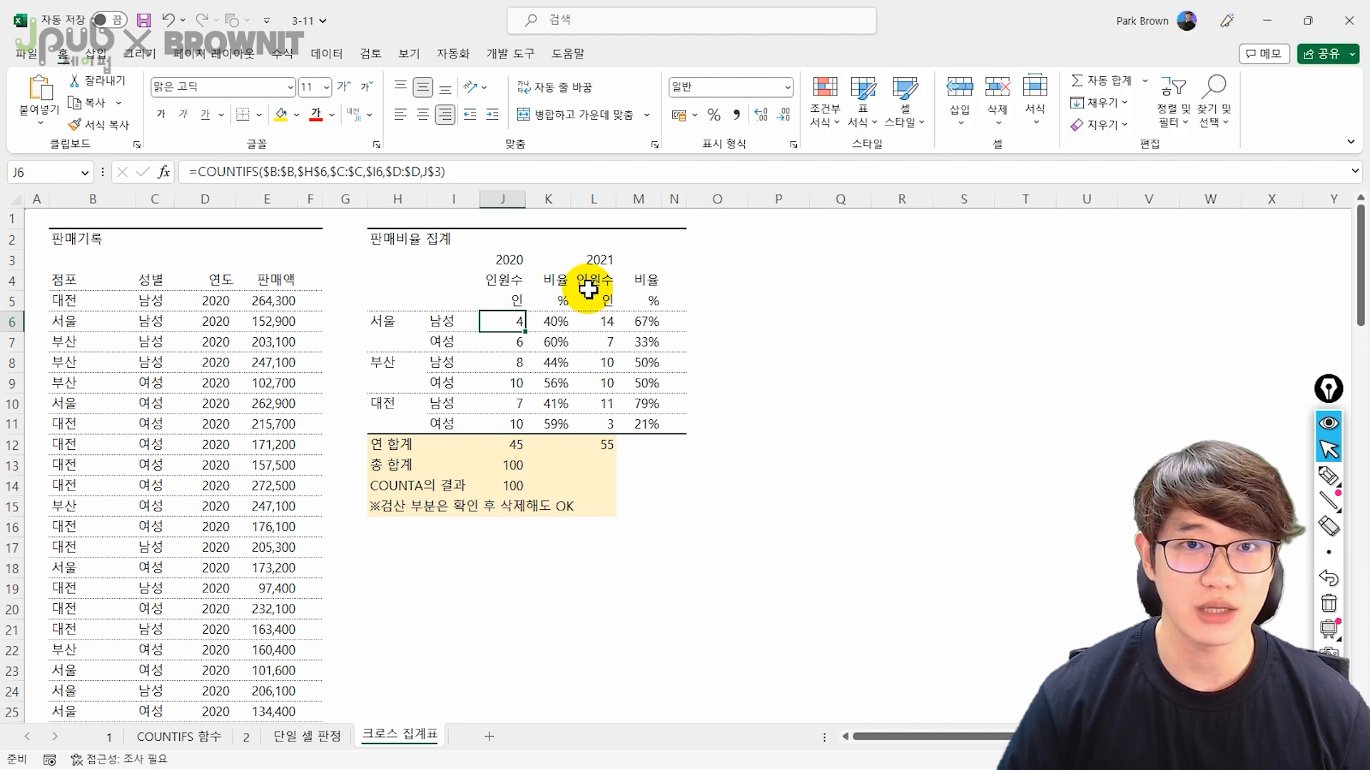
- Examine the COUNTIFS formula in J6 and the 비율 formulas for 2020 and 2021 on the 크로스 집계표 sheet
click(355, 172)
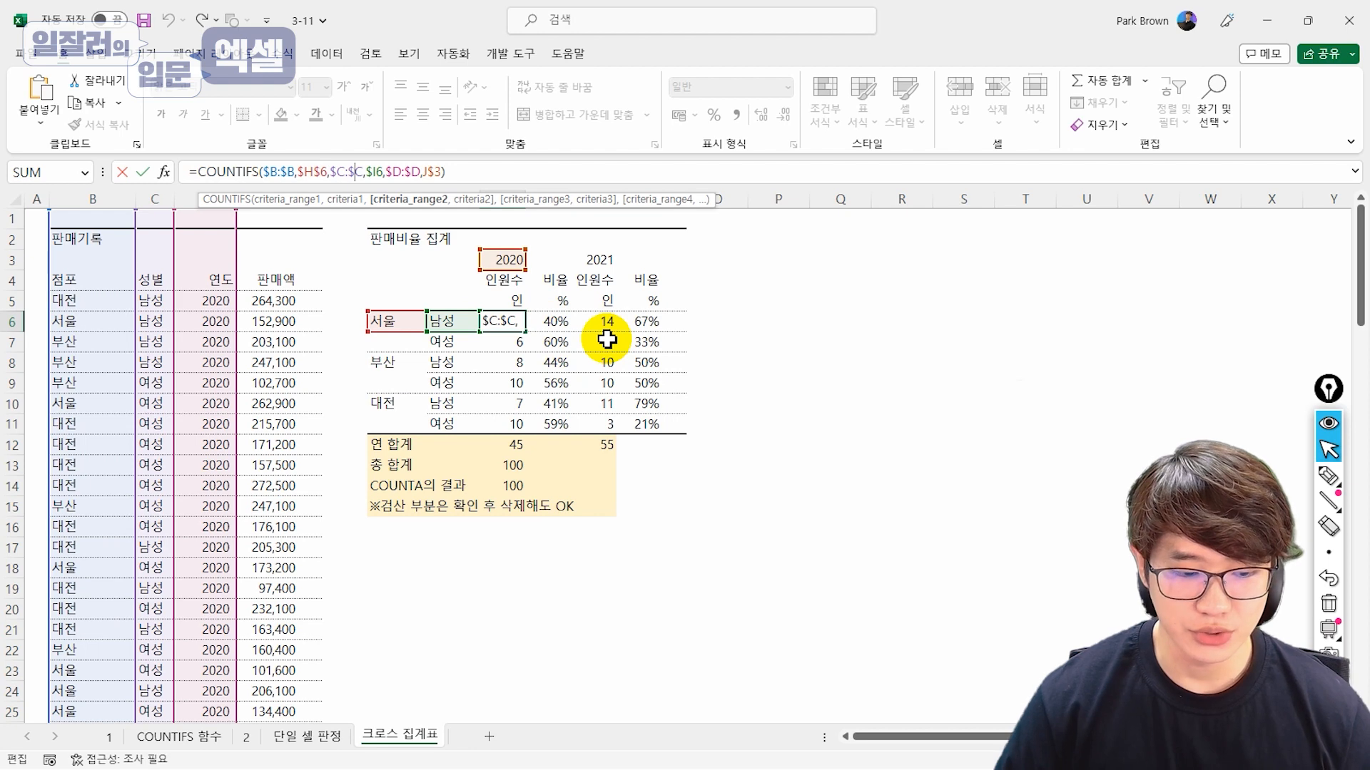
click(545, 320)
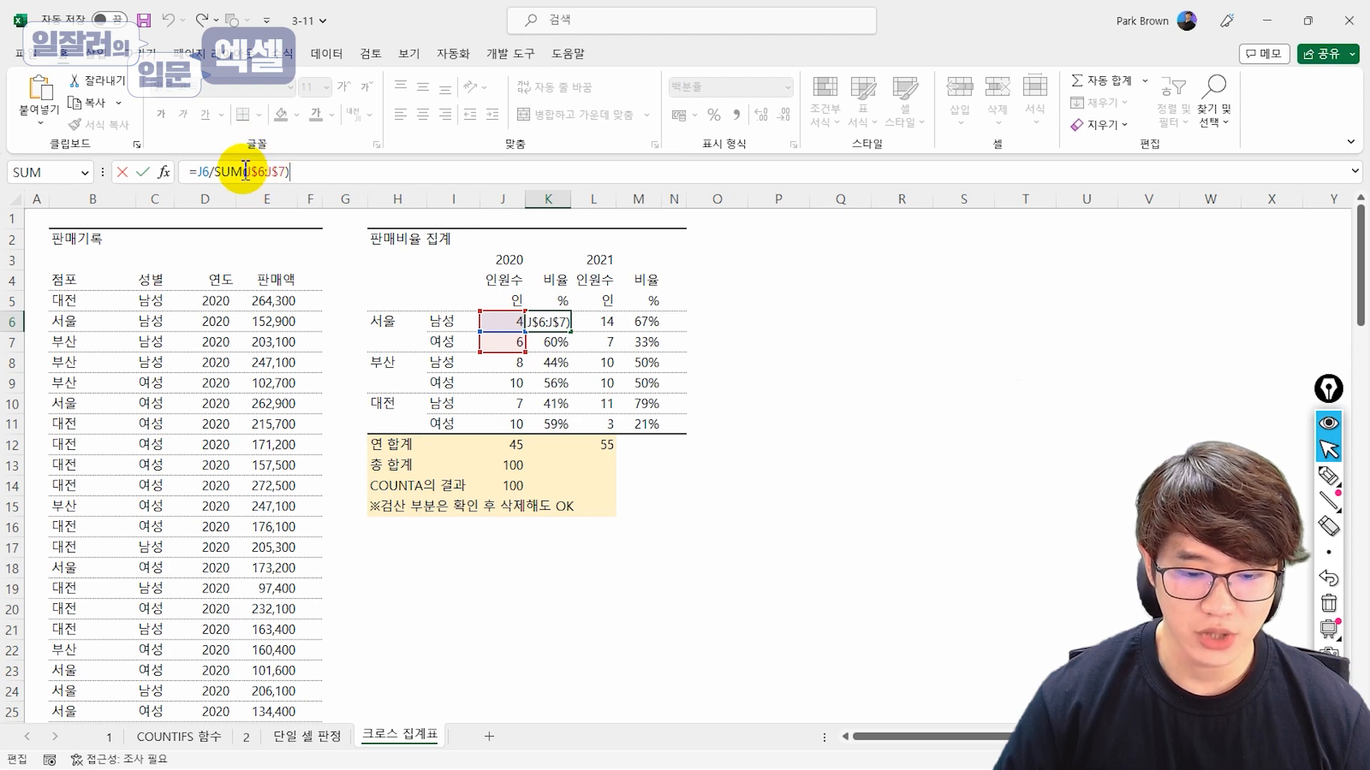
key(ctrl+Return)
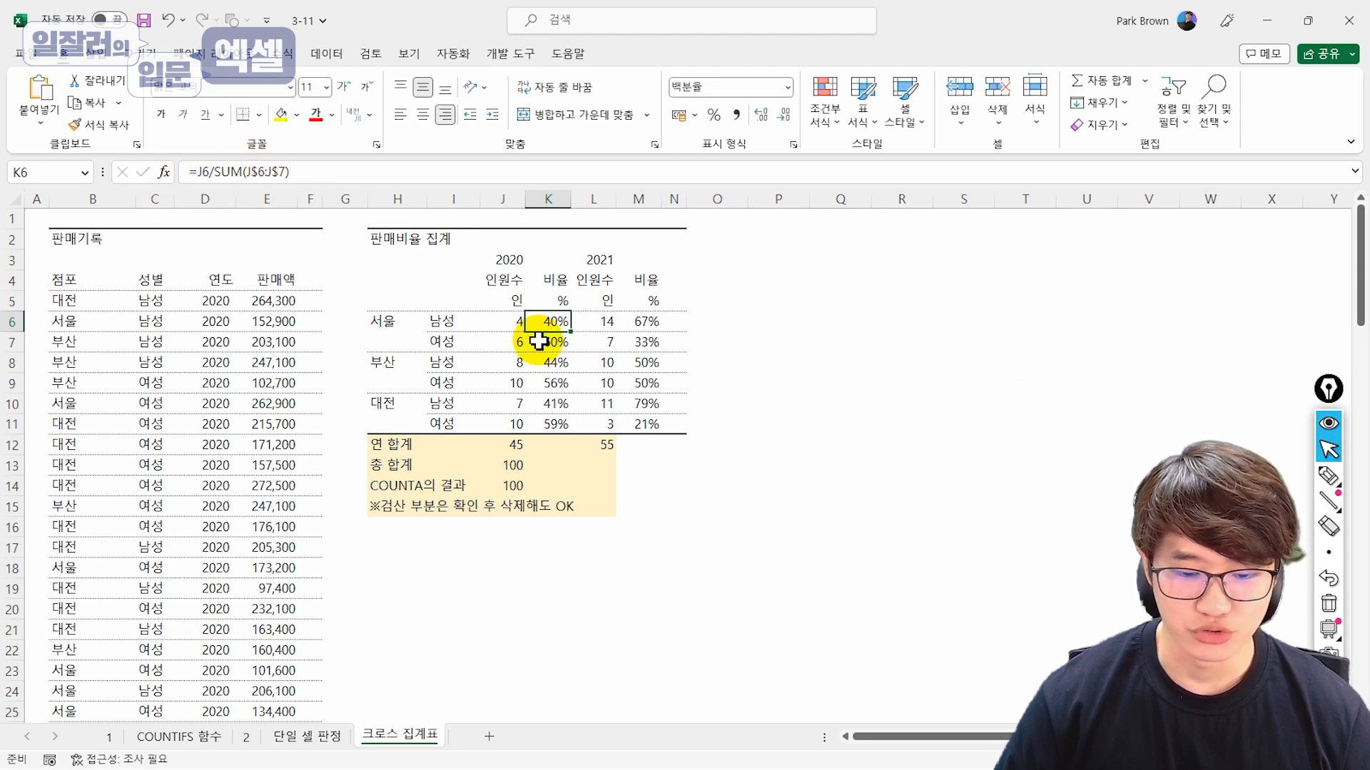
click(561, 343)
click(558, 404)
click(558, 424)
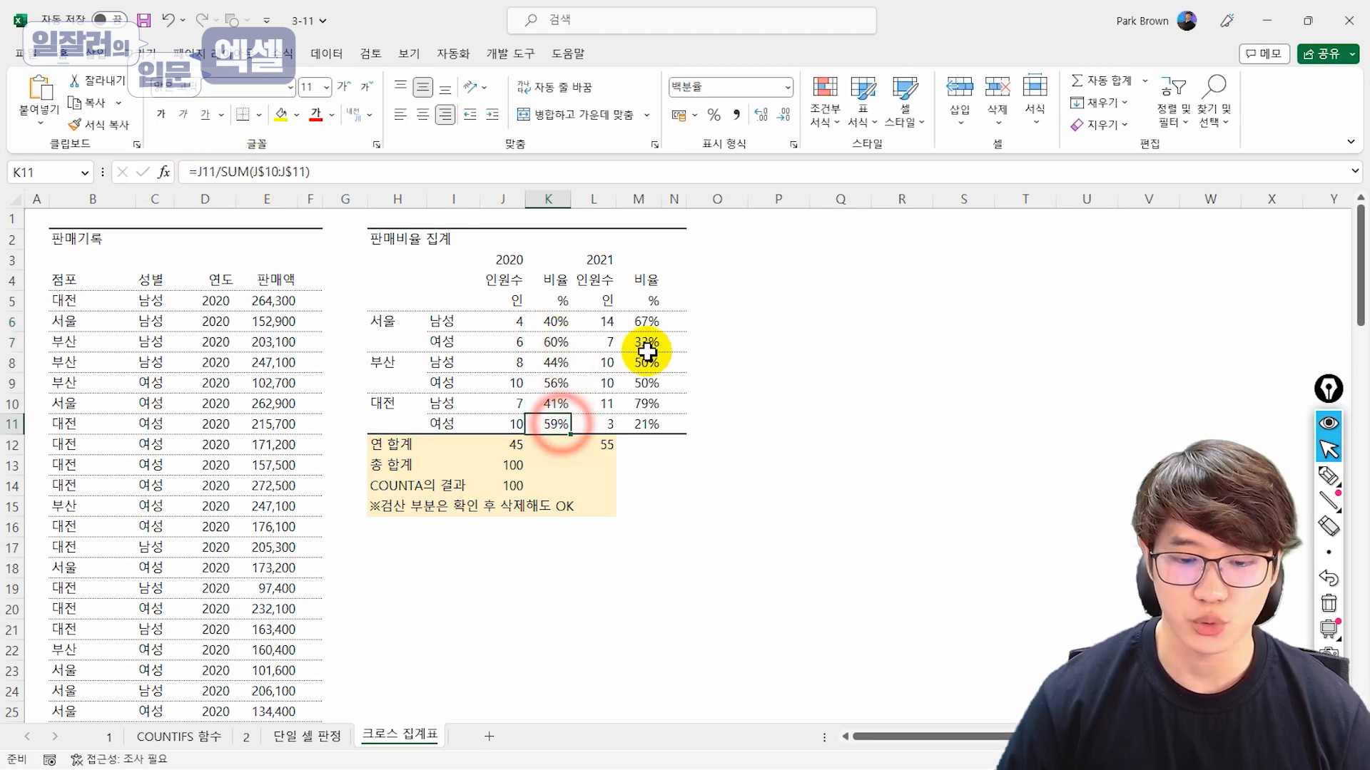
click(647, 322)
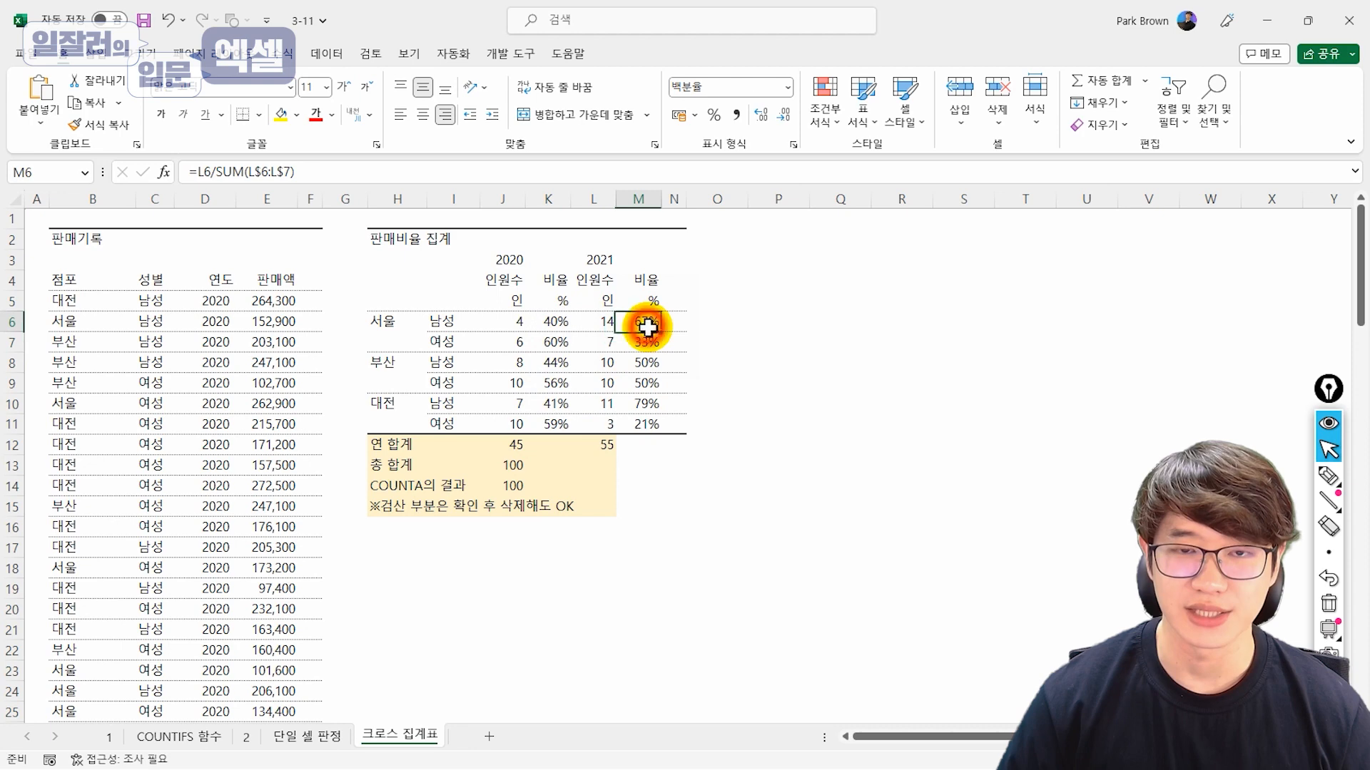
- Compare the COUNTIFS formulas in J6, J7 and J8 of the 판매비율 집계 table
click(510, 310)
click(513, 322)
click(515, 343)
click(516, 361)
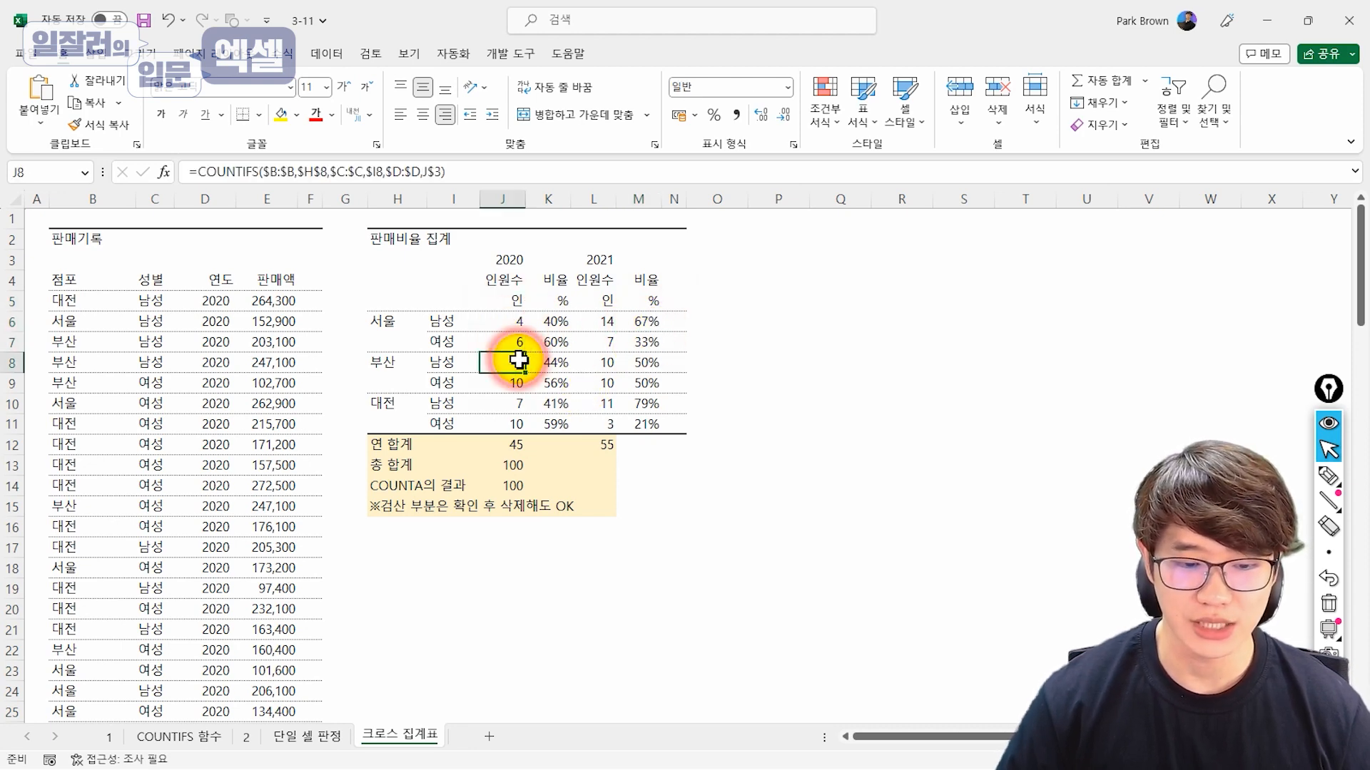
click(510, 328)
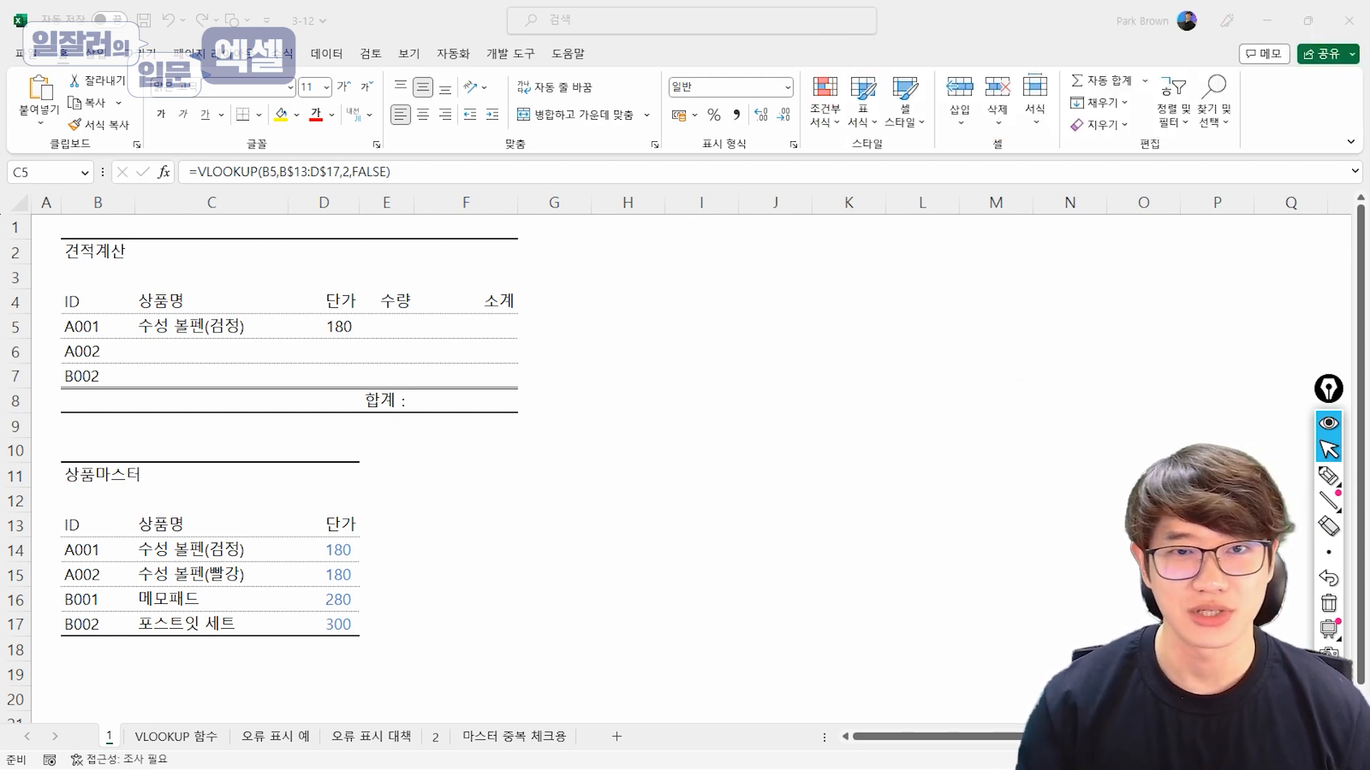
- Start a VLOOKUP formula in C6 of the 견적계산 table with B6 as its Lookup_value
click(187, 327)
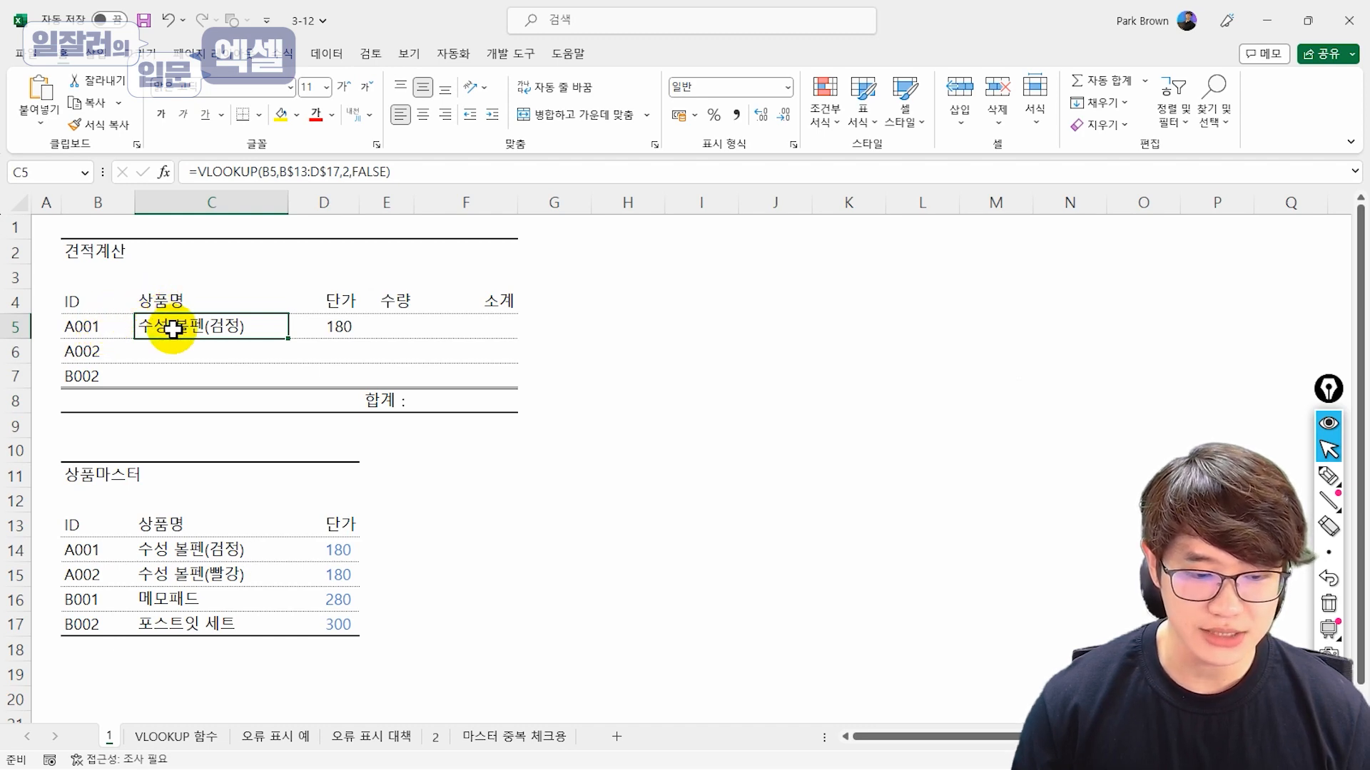
click(327, 323)
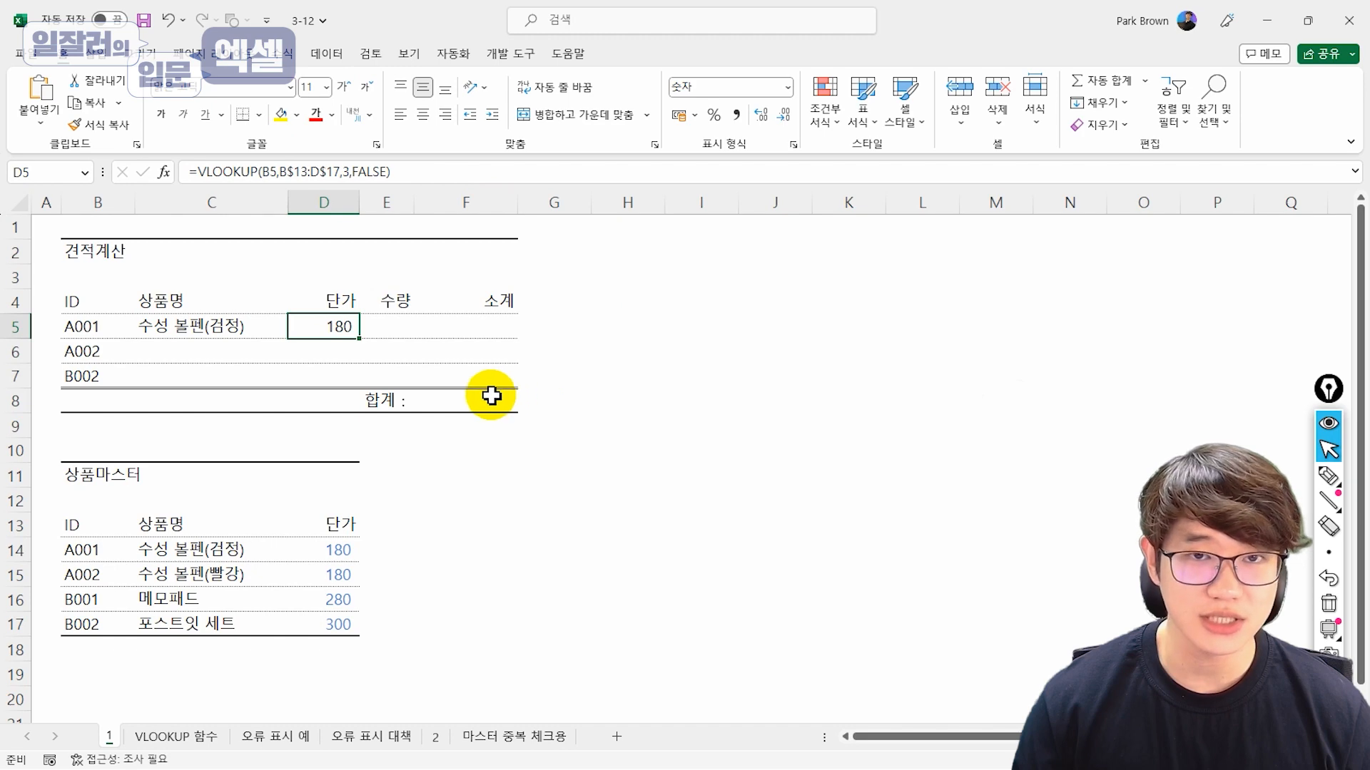
click(212, 354)
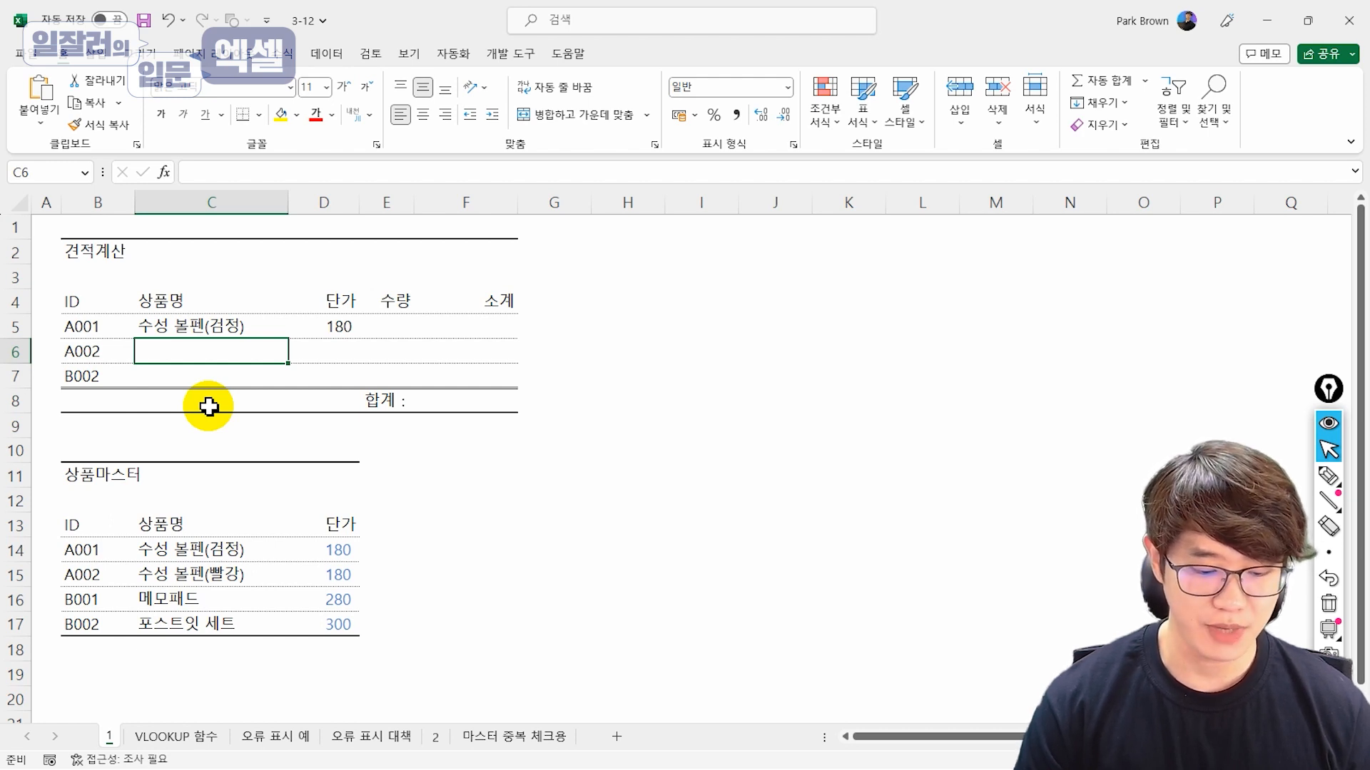
text(=vlook)
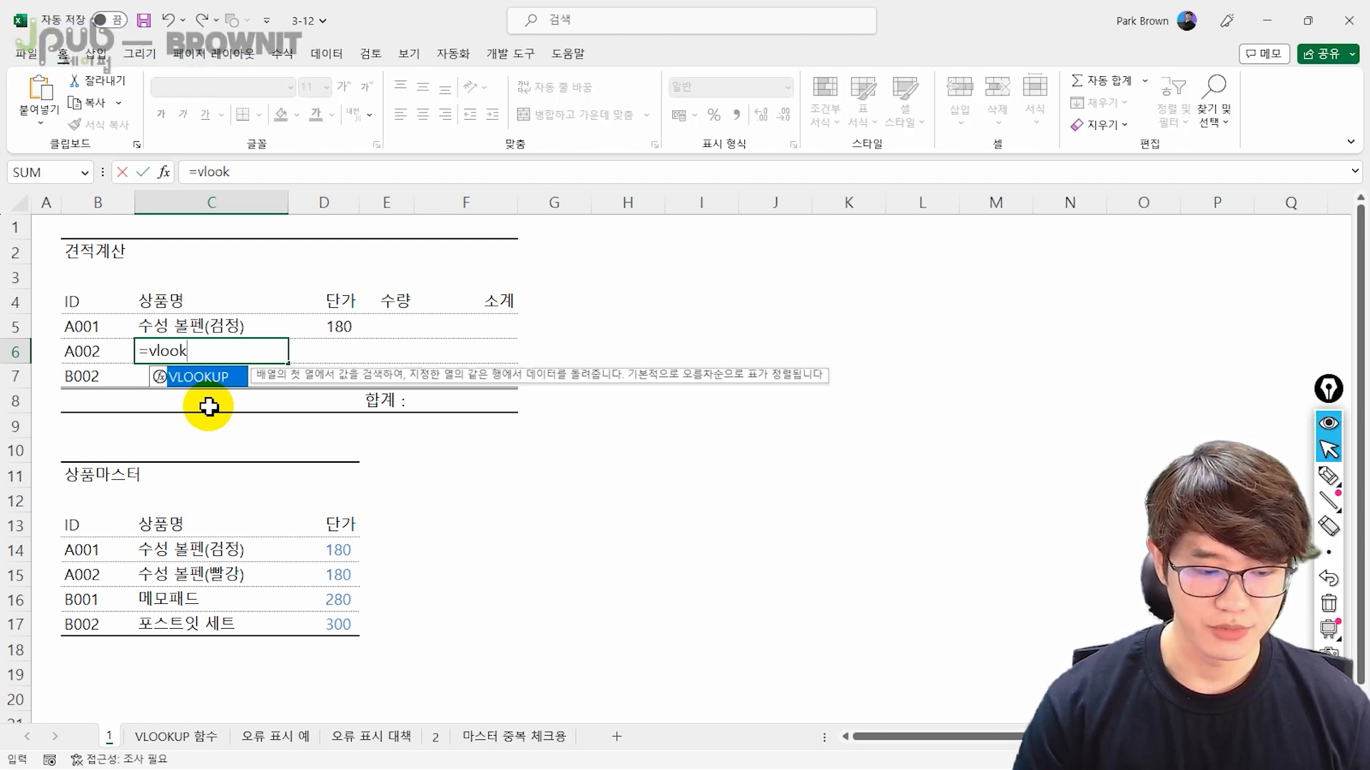
key(Tab)
click(163, 172)
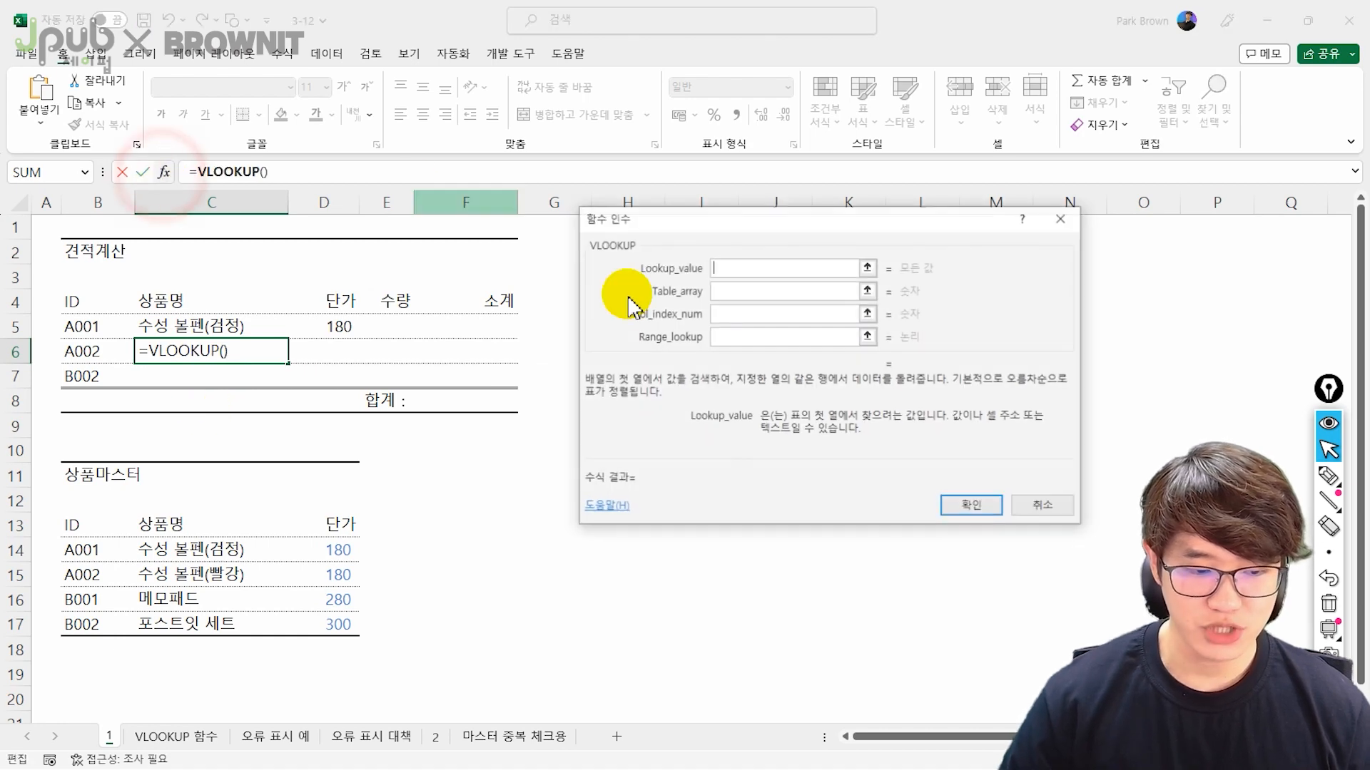
drag(747, 232, 529, 273)
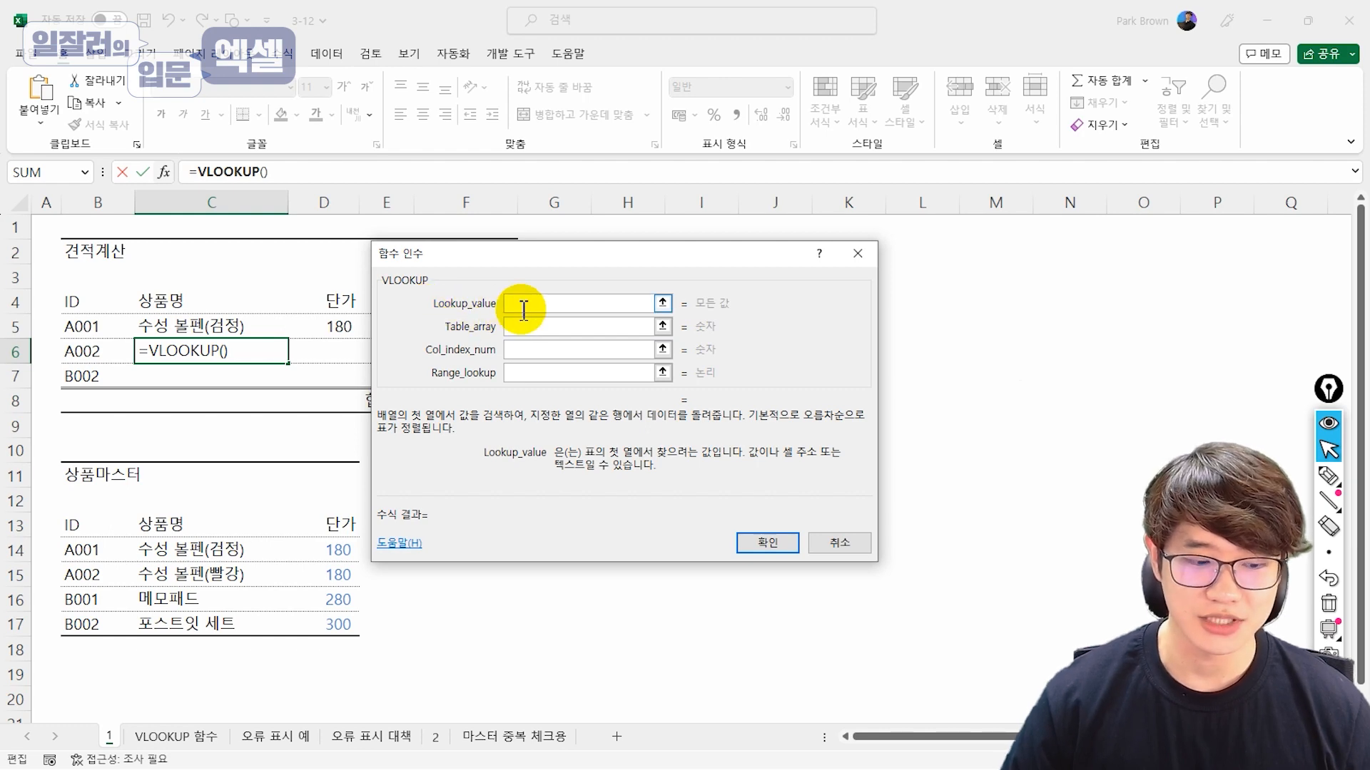
click(75, 353)
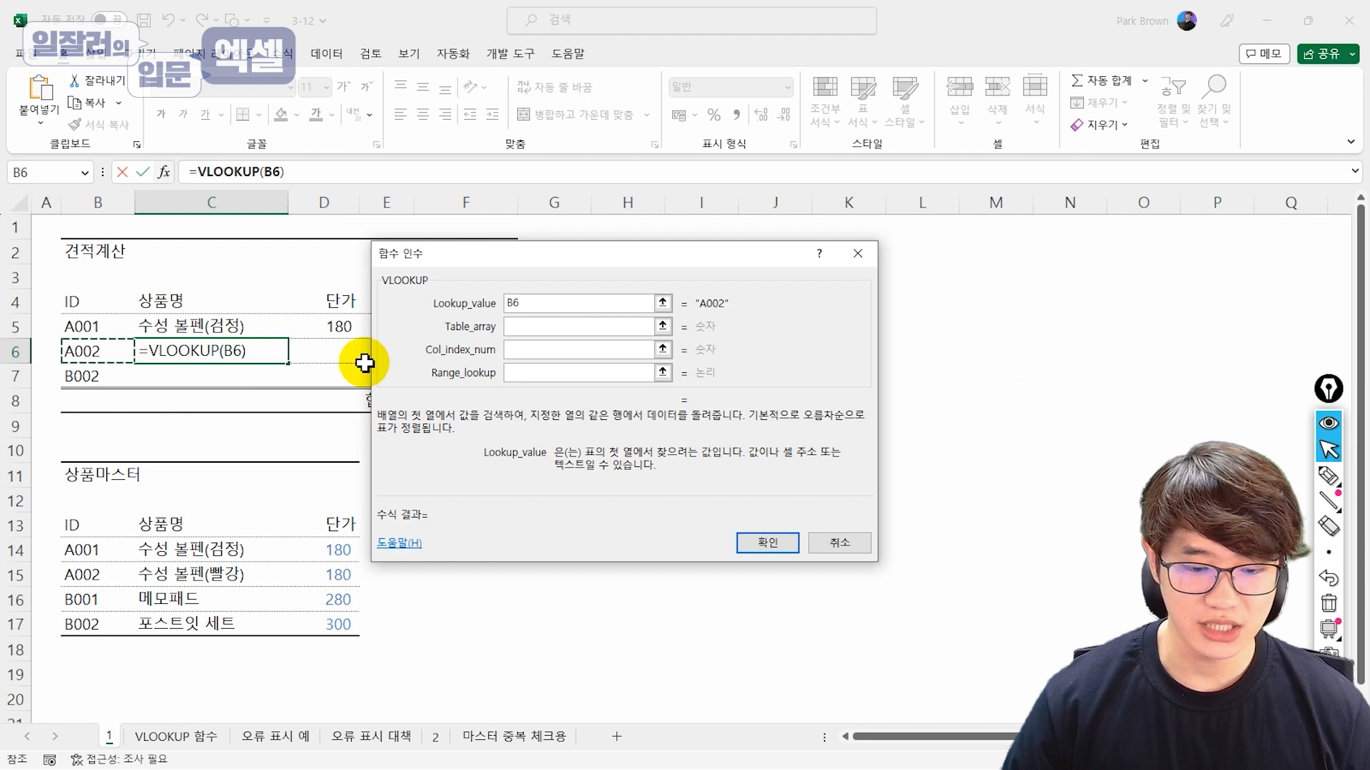
- Complete the VLOOKUP in C6 with Table_array B14:D17, Col_index_num 2 and Range_lookup false
click(553, 322)
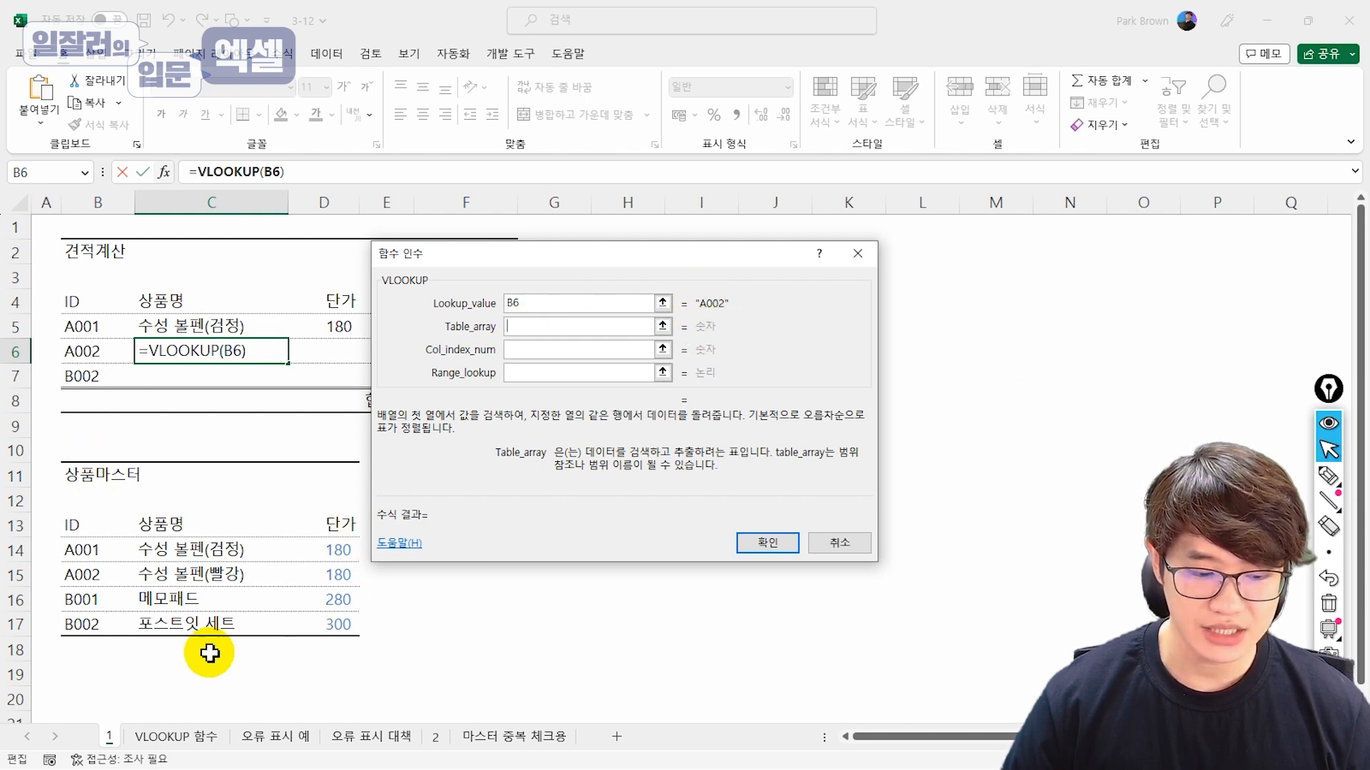
drag(82, 550, 342, 621)
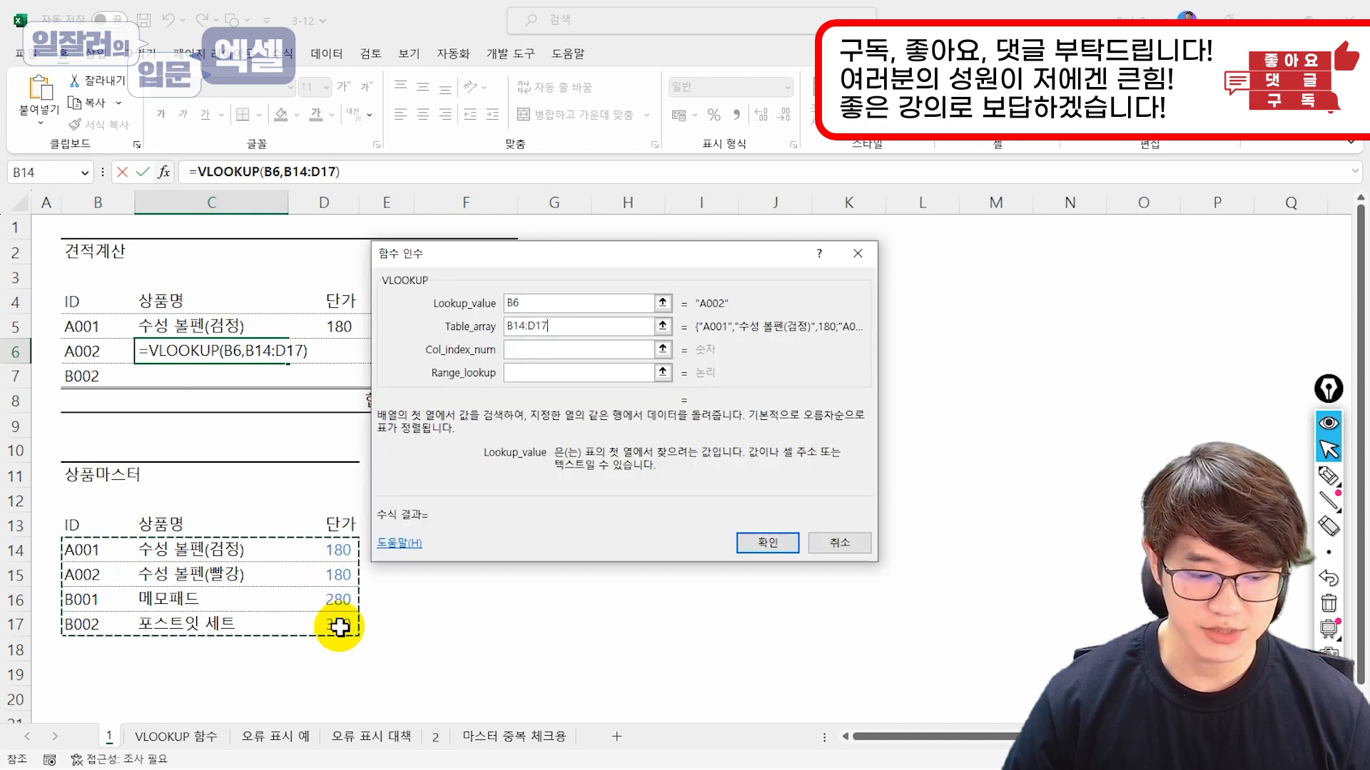
click(597, 349)
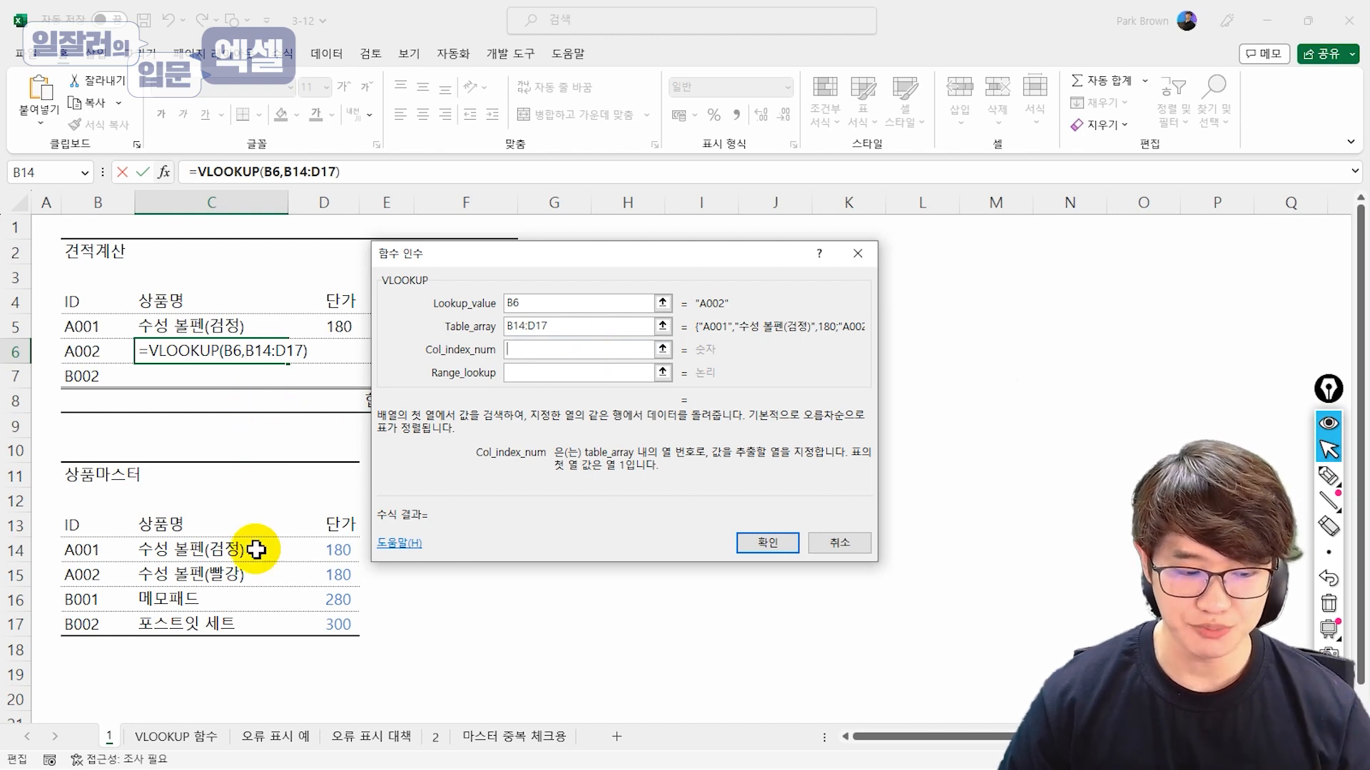
click(539, 355)
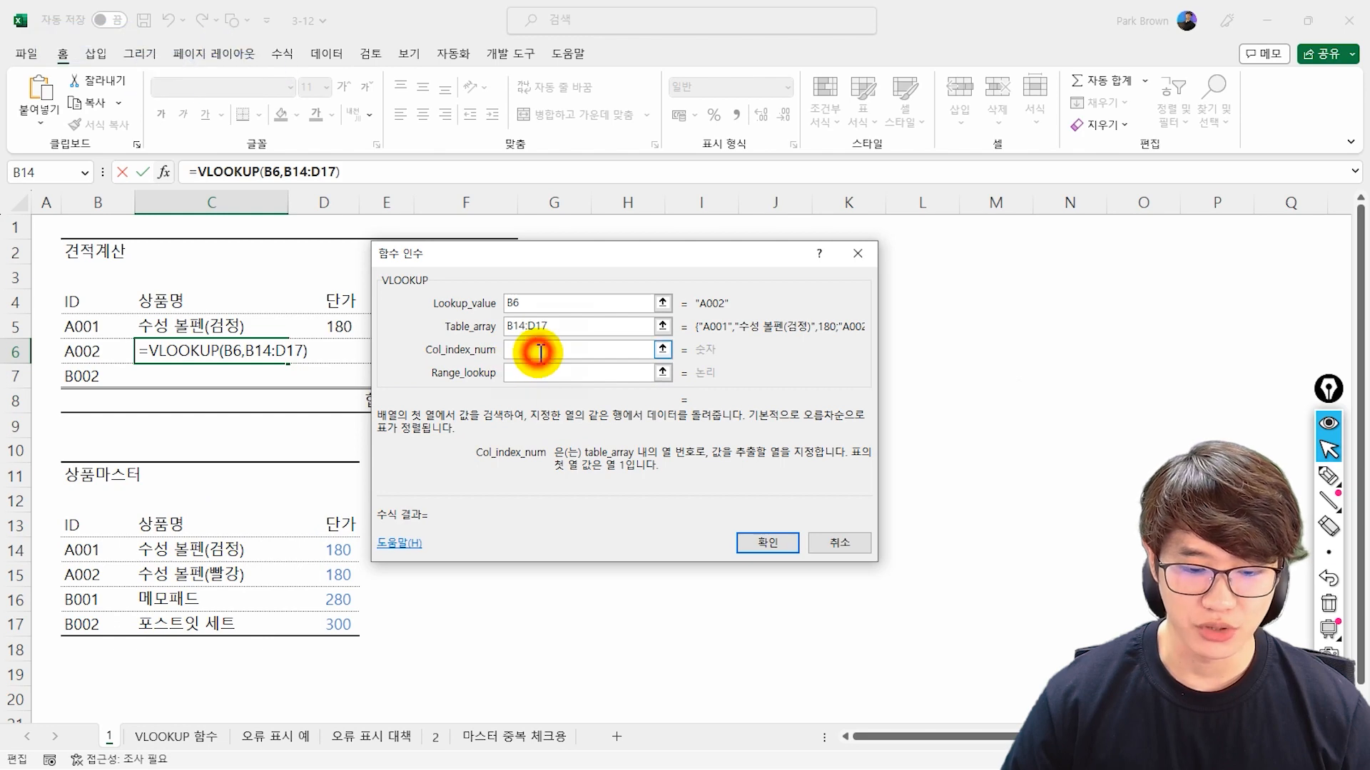
text(2)
click(546, 367)
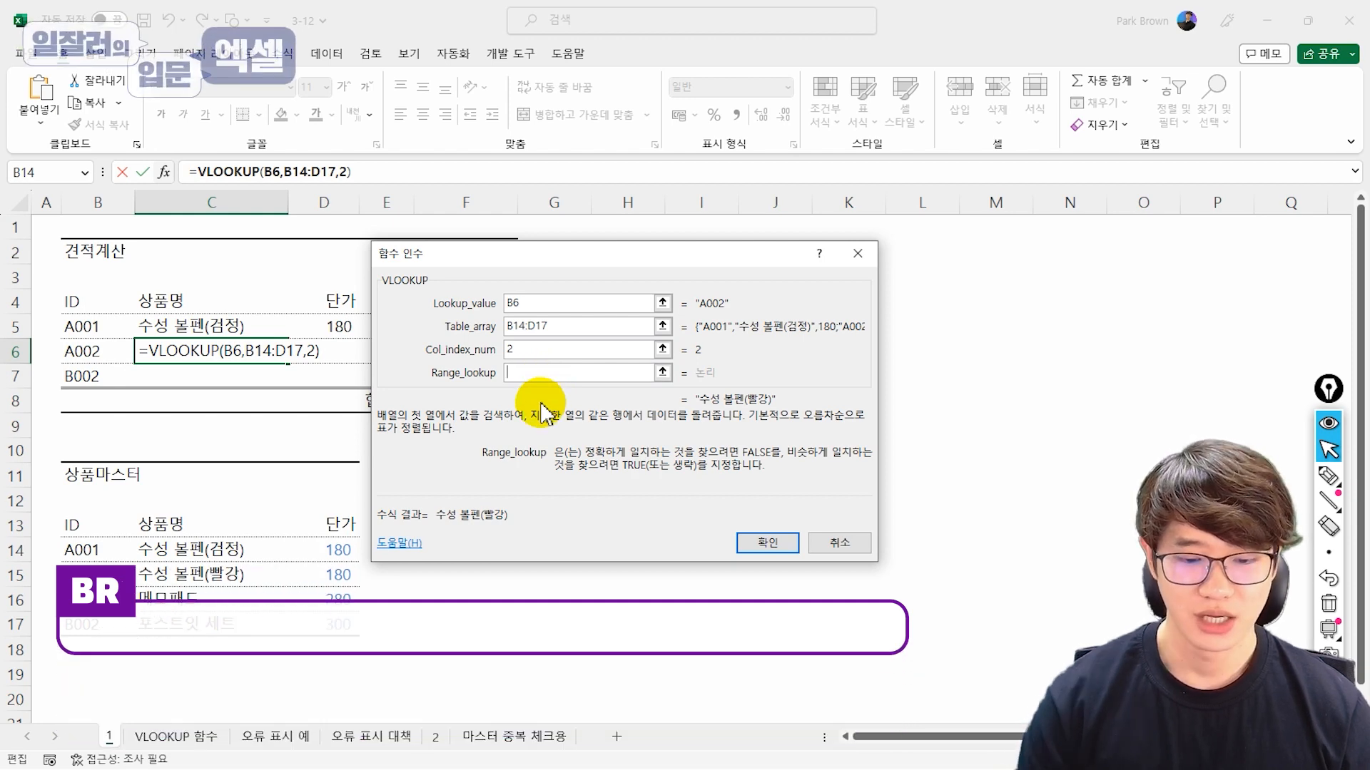
text(false)
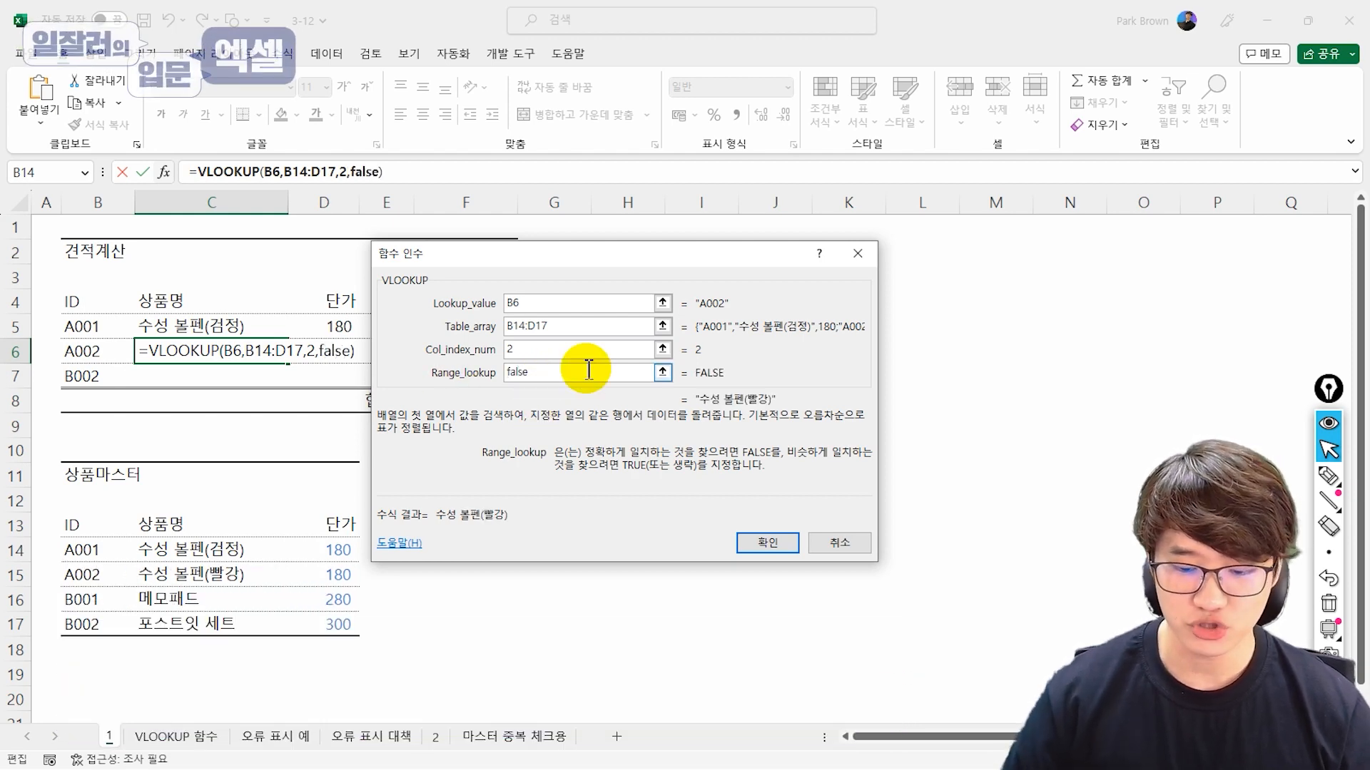
click(767, 542)
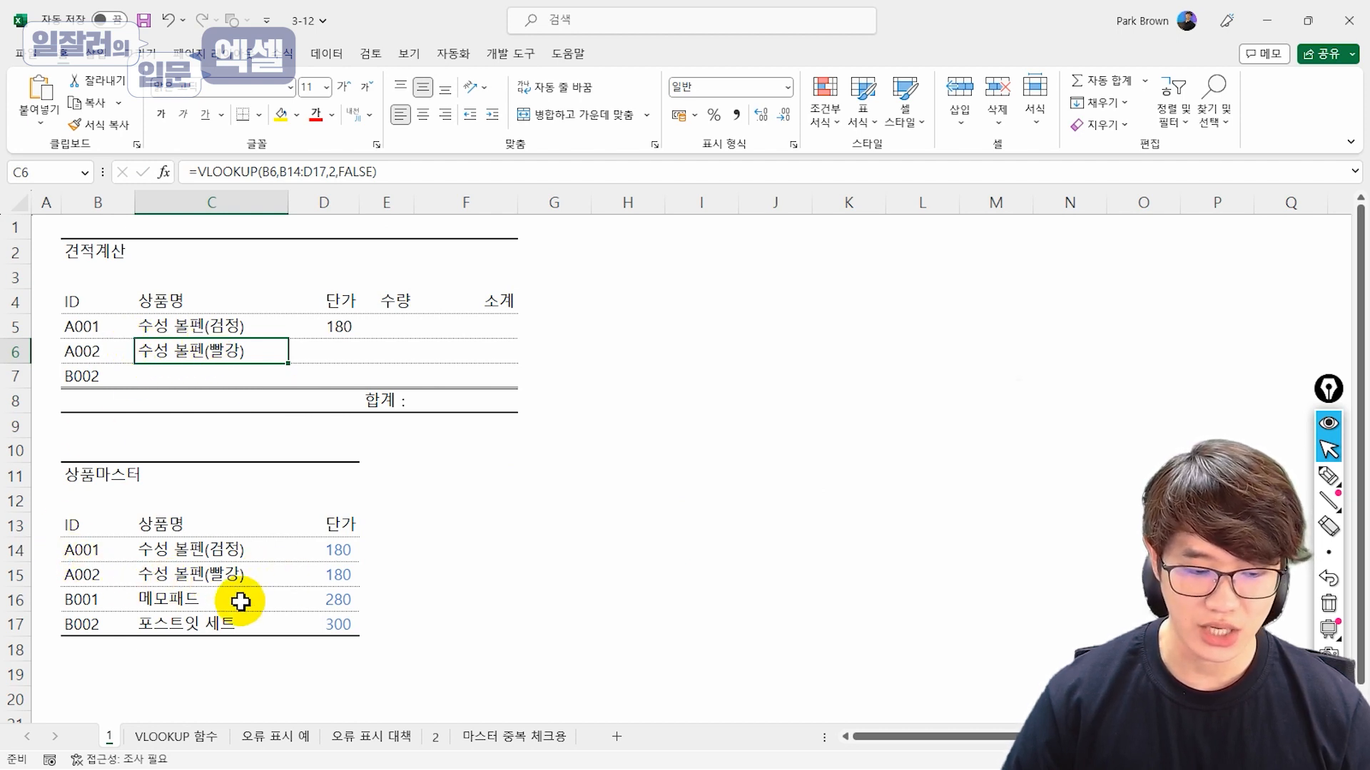
- Copy the VLOOKUP formula from C6 into D6 and set its column index to 3 for the 단가
click(394, 172)
key(ctrl+a)
key(ctrl+c)
key(Escape)
double_click(341, 351)
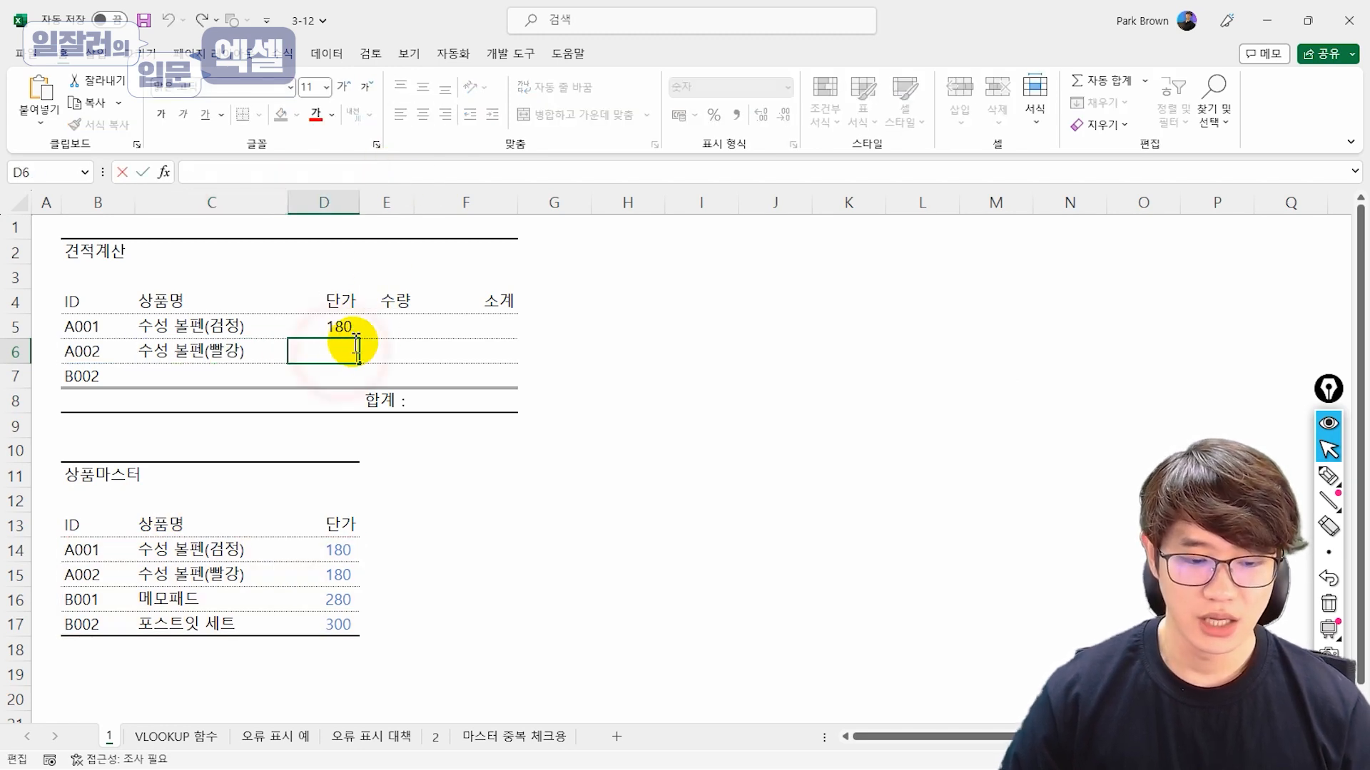
key(ctrl+v)
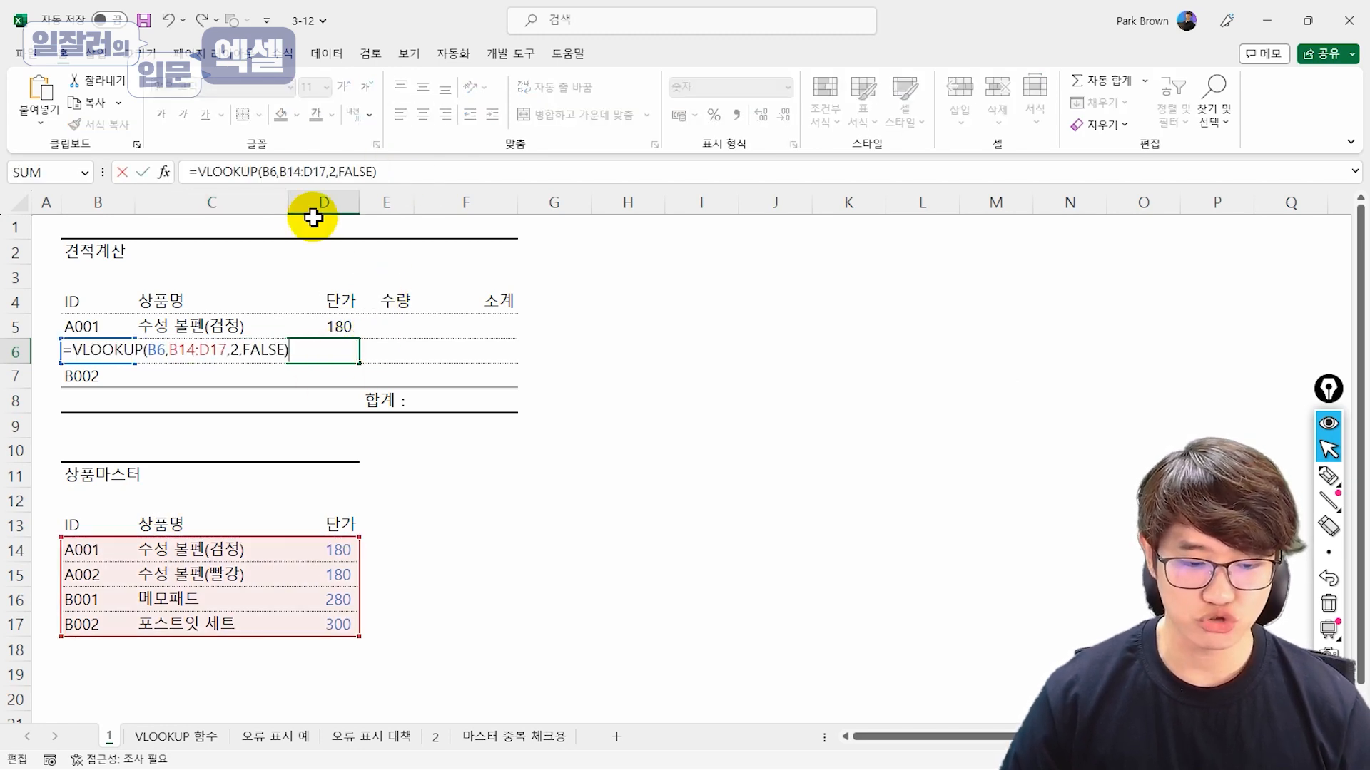
click(339, 171)
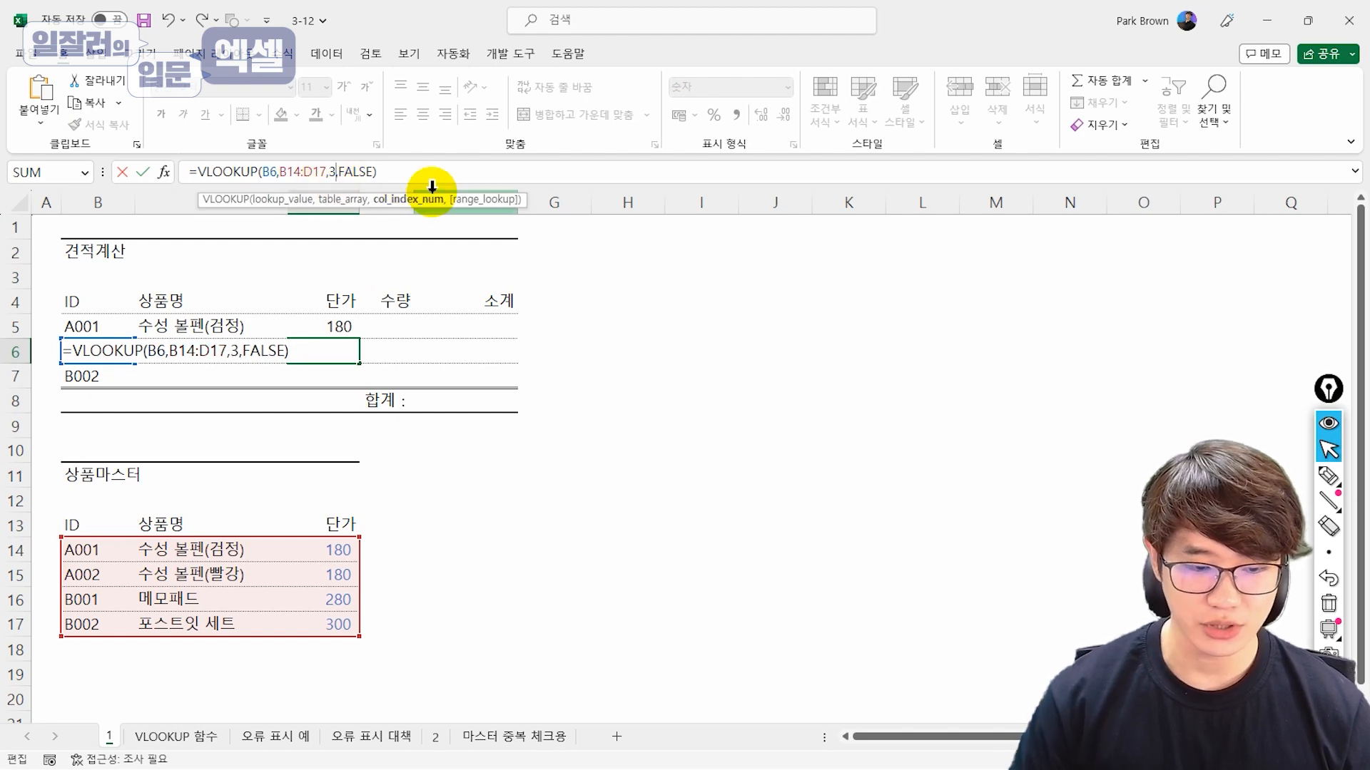
text(3)
key(Return)
key(Up)
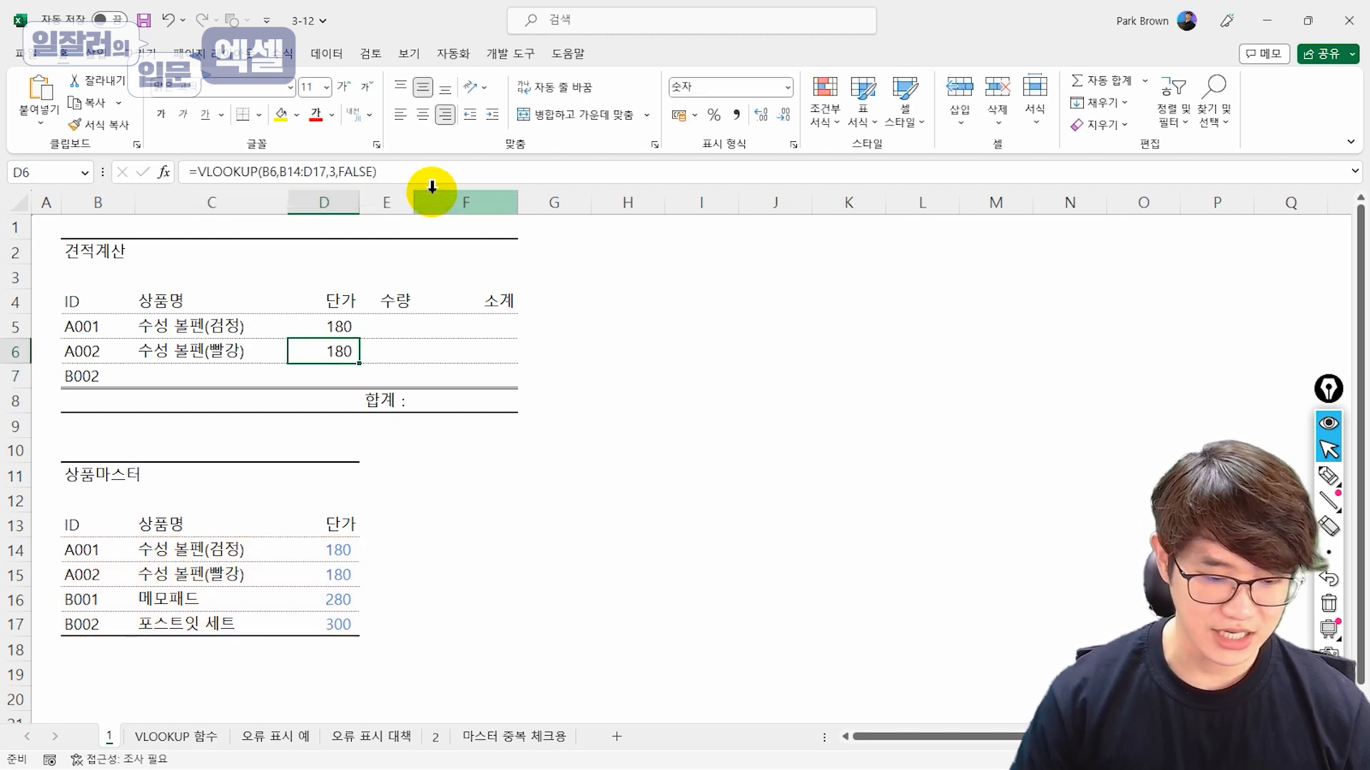
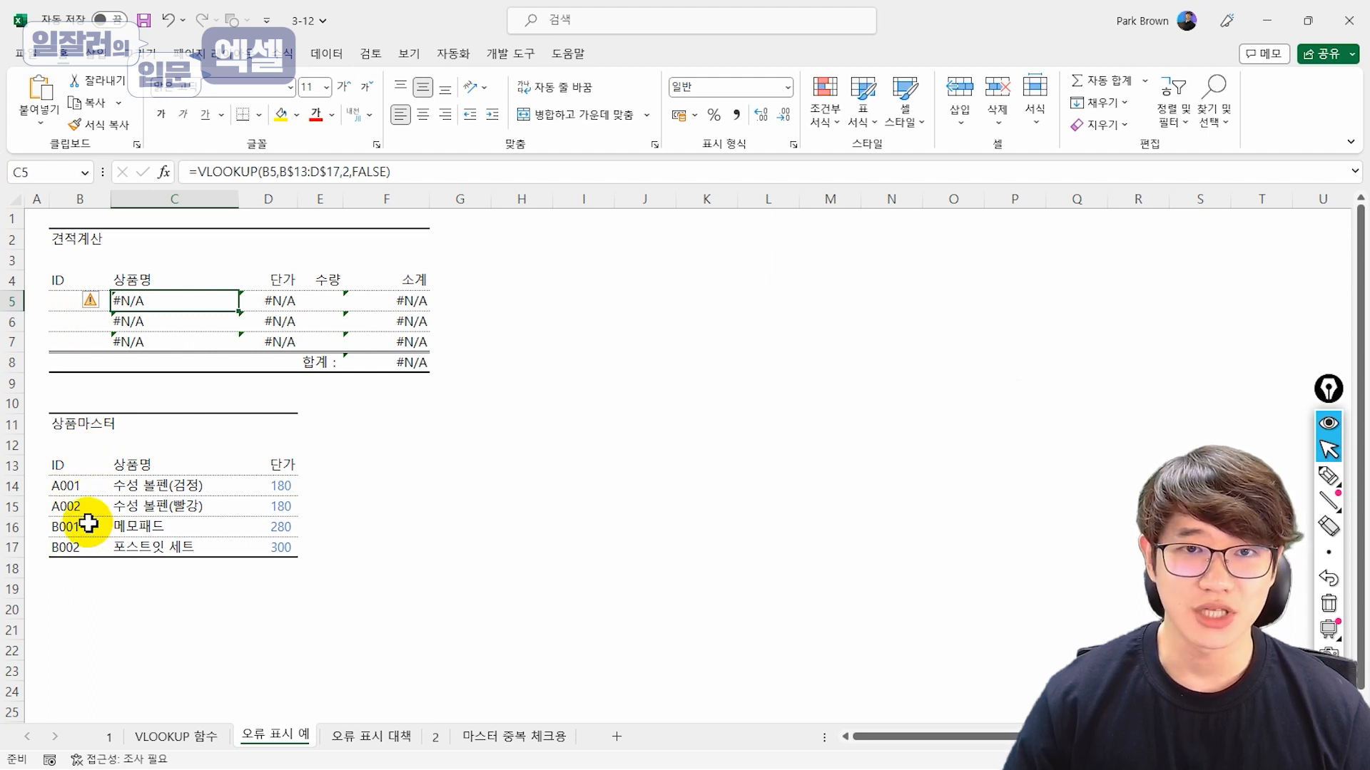
- Enter the IDs A001, A002 and B001 in cells B5 to B7 on the 오류 표시 예 sheet
click(53, 298)
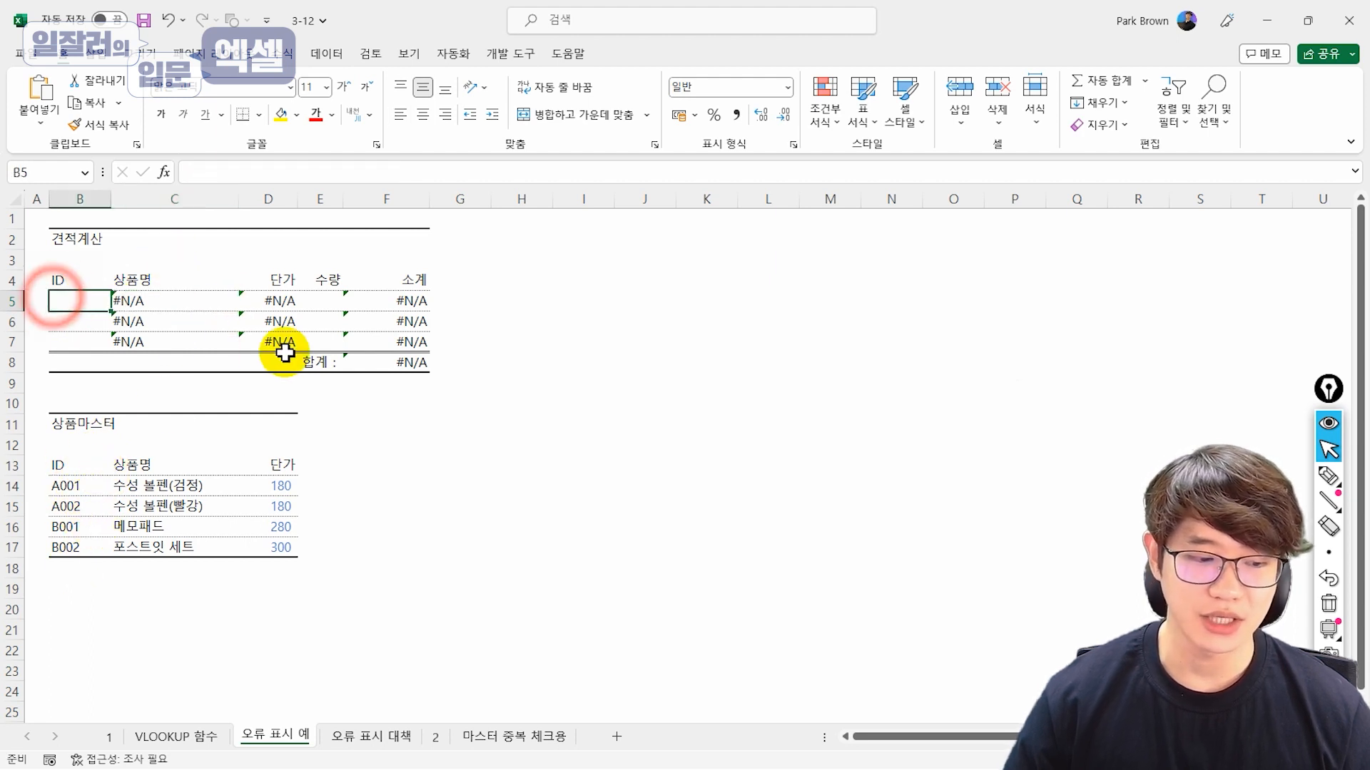
text(A00)
text(1)
key(Return)
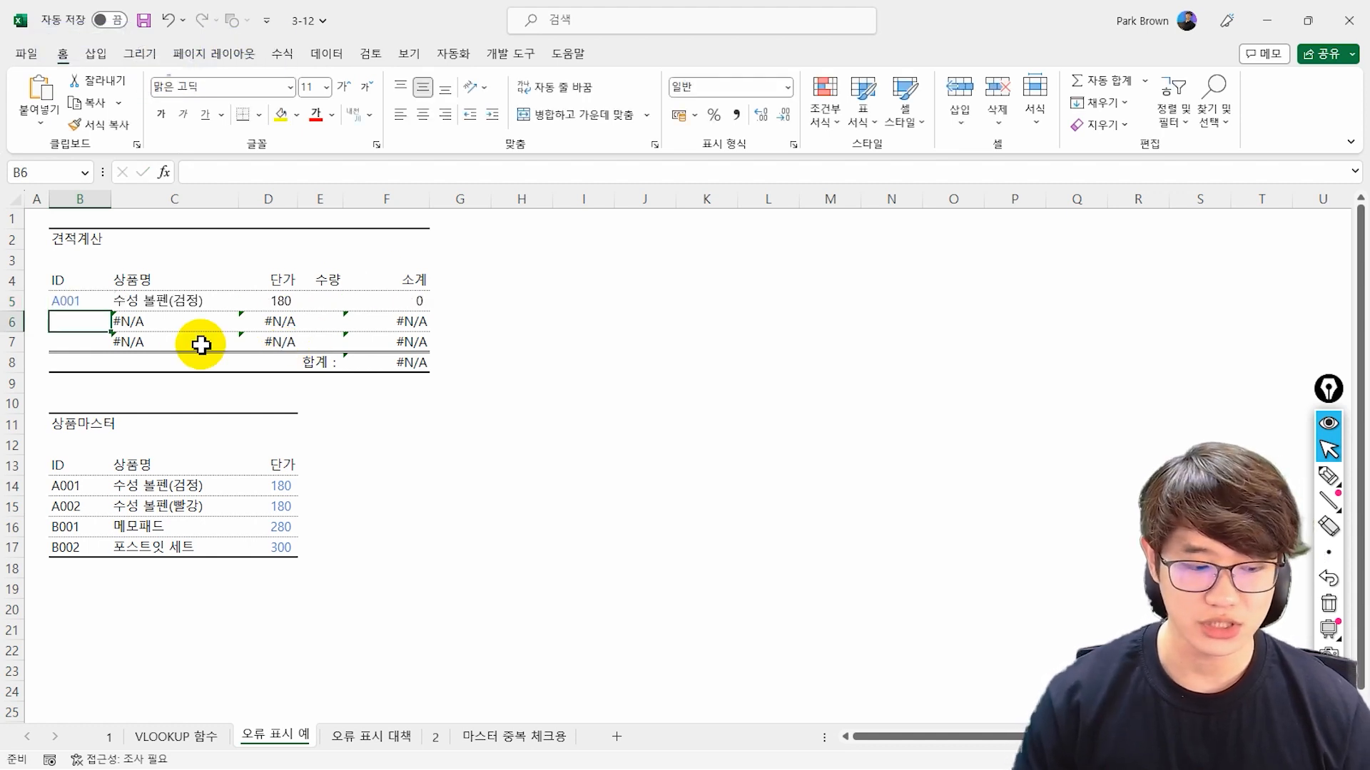
text(A002)
key(Return)
text(B001)
key(Return)
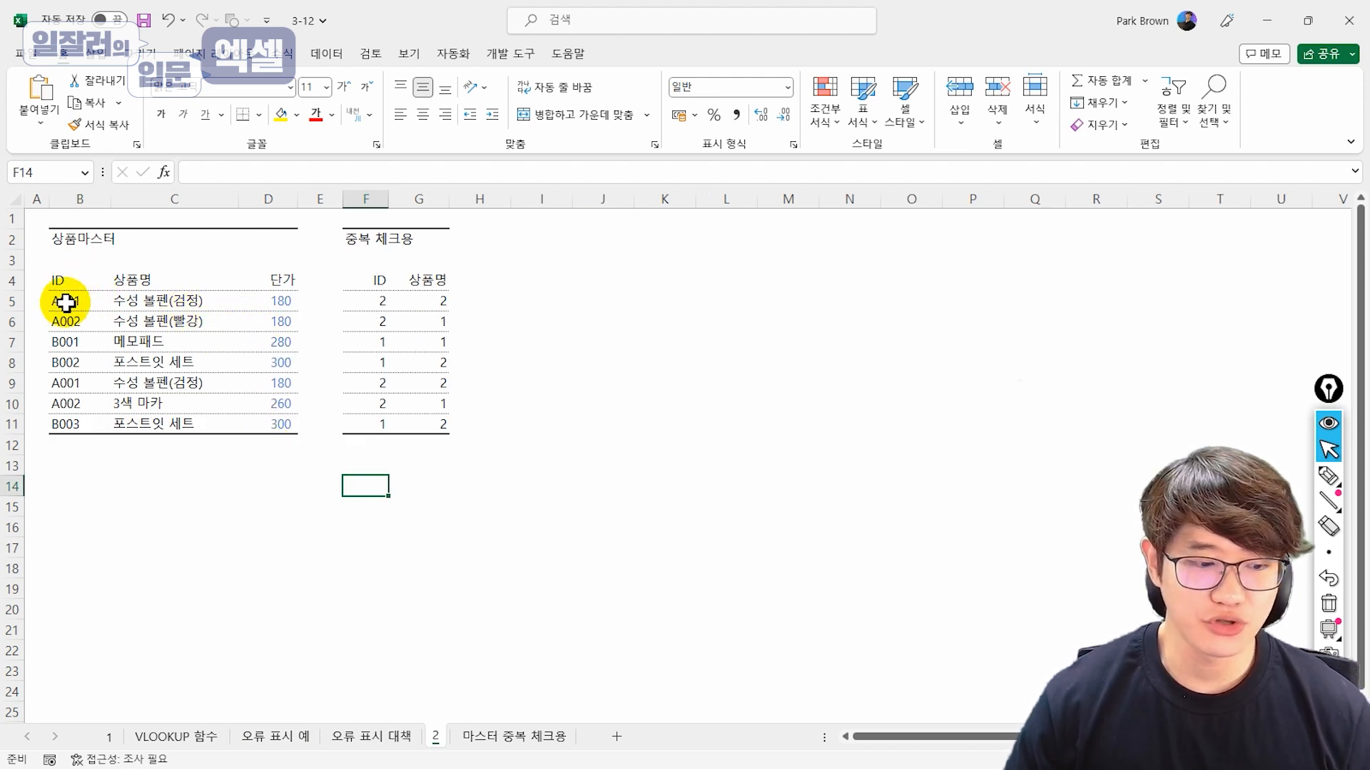
- Compare the repeated A001 and A002 entries in the ID column of the 상품마스터 table on sheet 2
drag(66, 303, 92, 423)
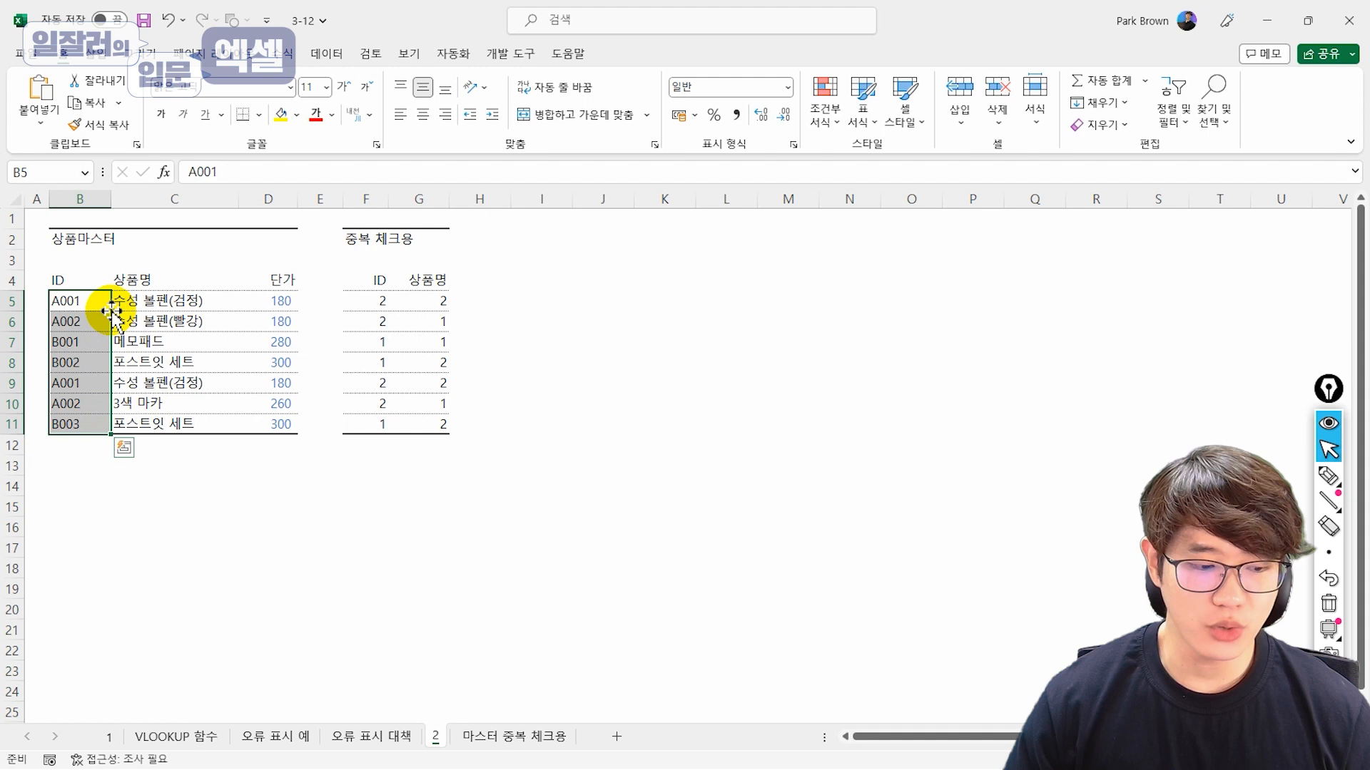
click(86, 304)
click(91, 321)
click(92, 381)
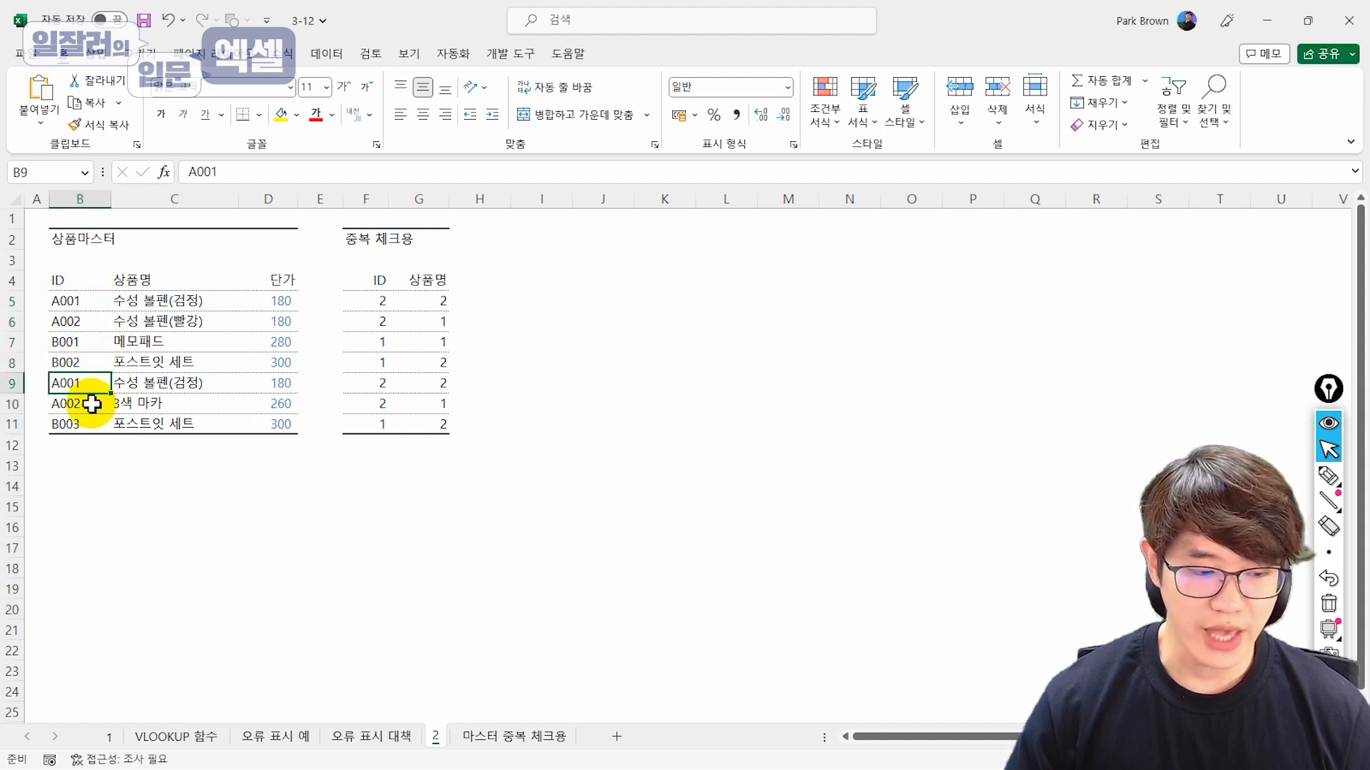
click(92, 404)
click(93, 323)
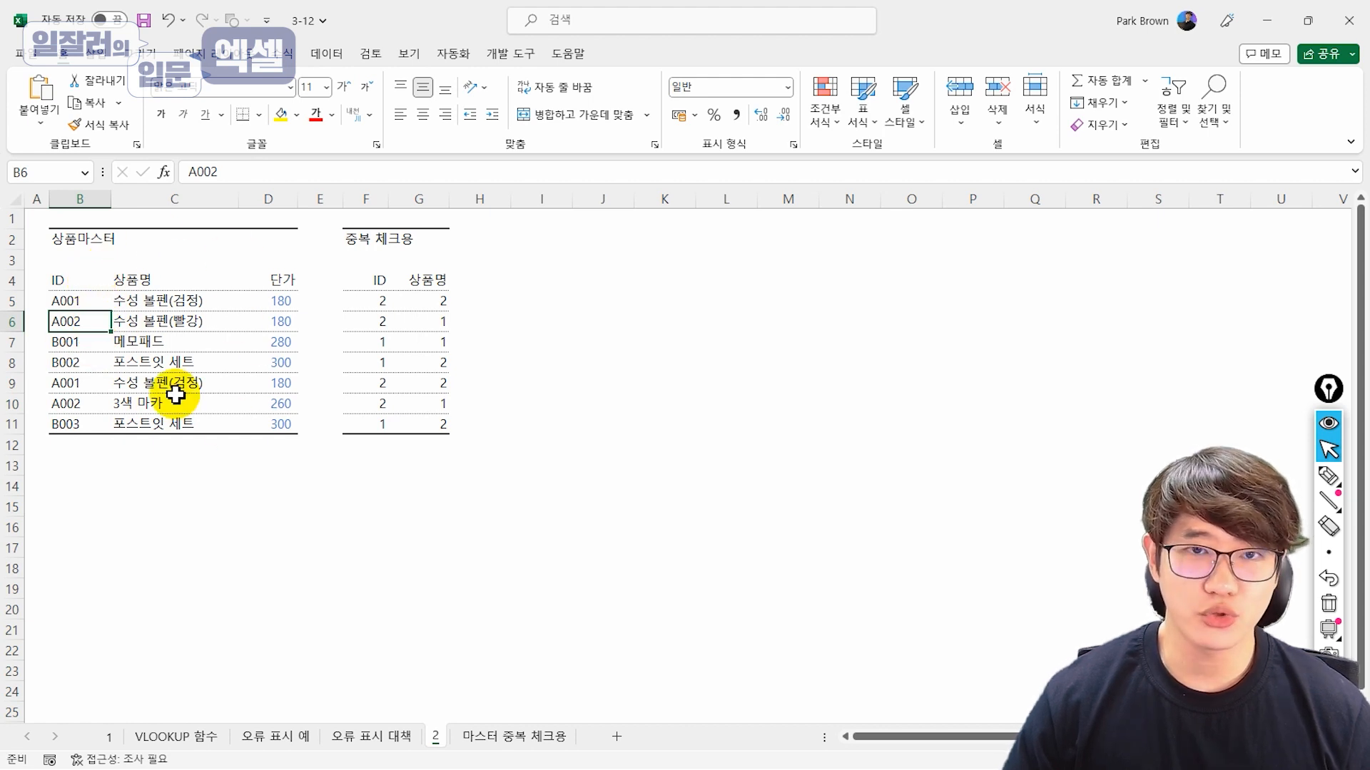
- Highlight duplicate IDs in B5:B11 with the 중복 값 conditional formatting rule
drag(83, 299, 85, 419)
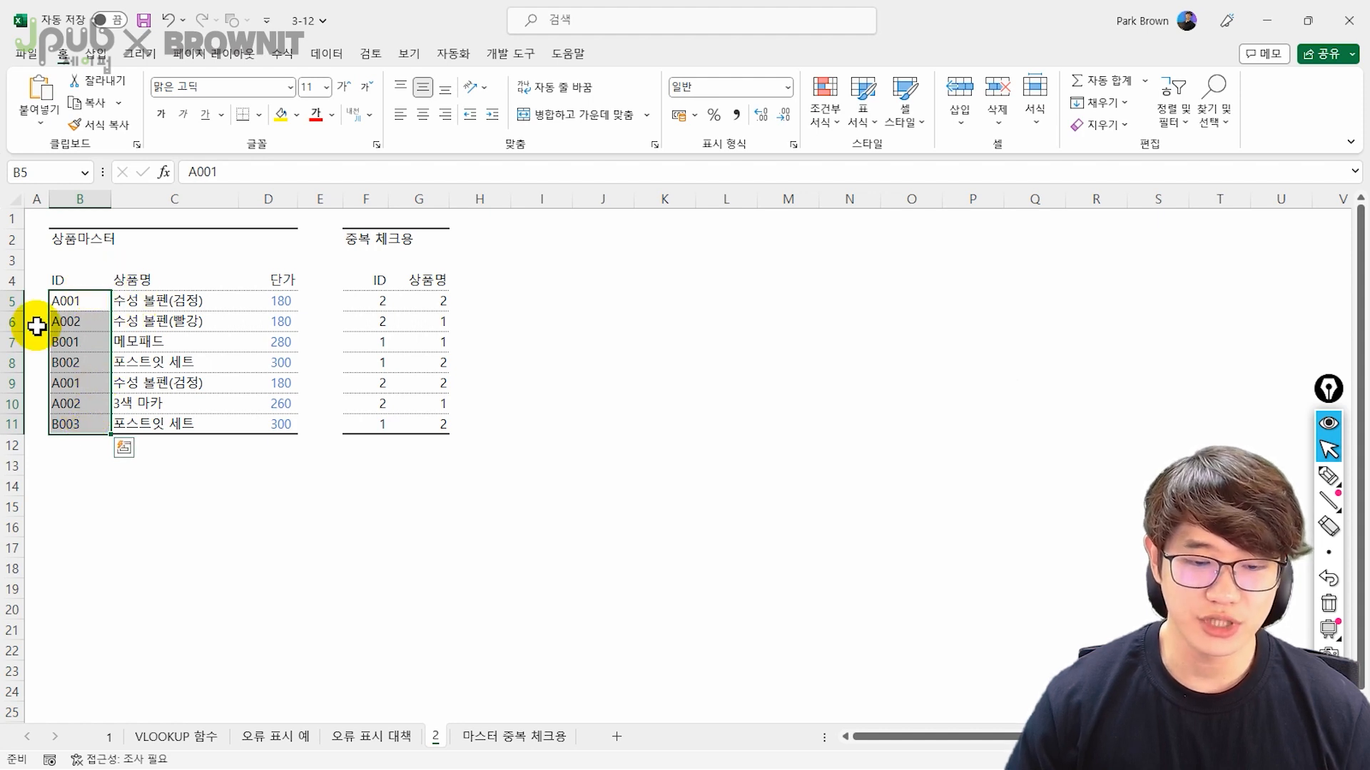
click(822, 128)
mouse_move(904, 159)
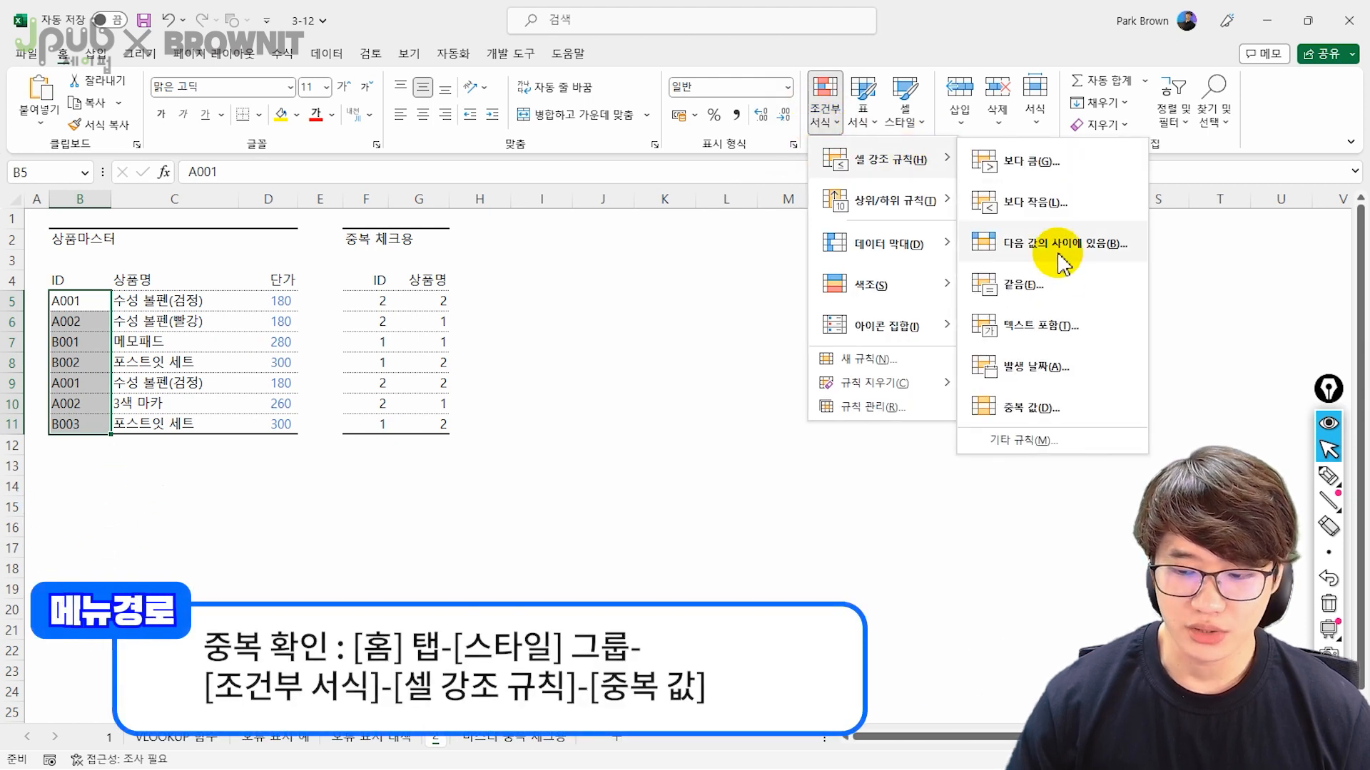
click(1099, 407)
click(688, 450)
mouse_move(91, 291)
mouse_down()
mouse_move(95, 345)
mouse_move(90, 305)
mouse_up()
click(89, 298)
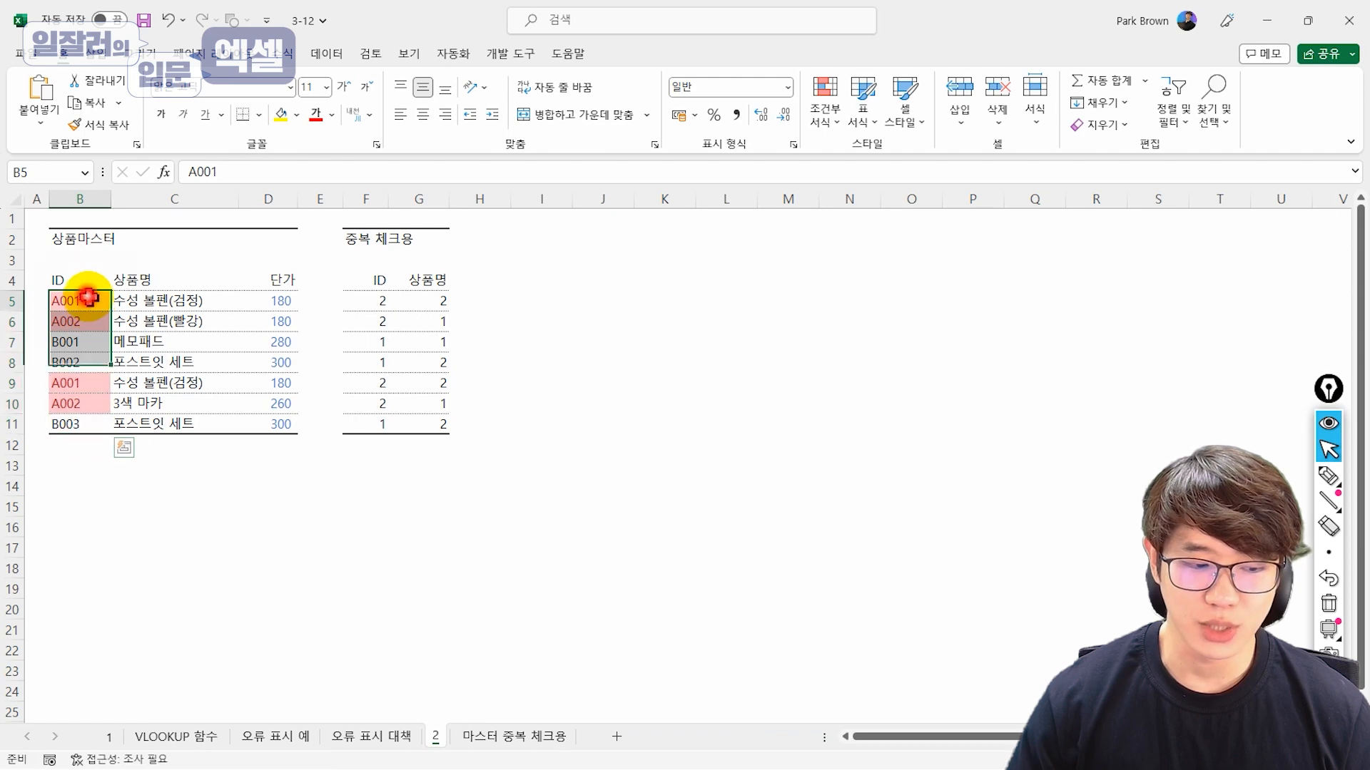
- Replace the duplicate ID in B9 with A003
click(94, 320)
key(F2)
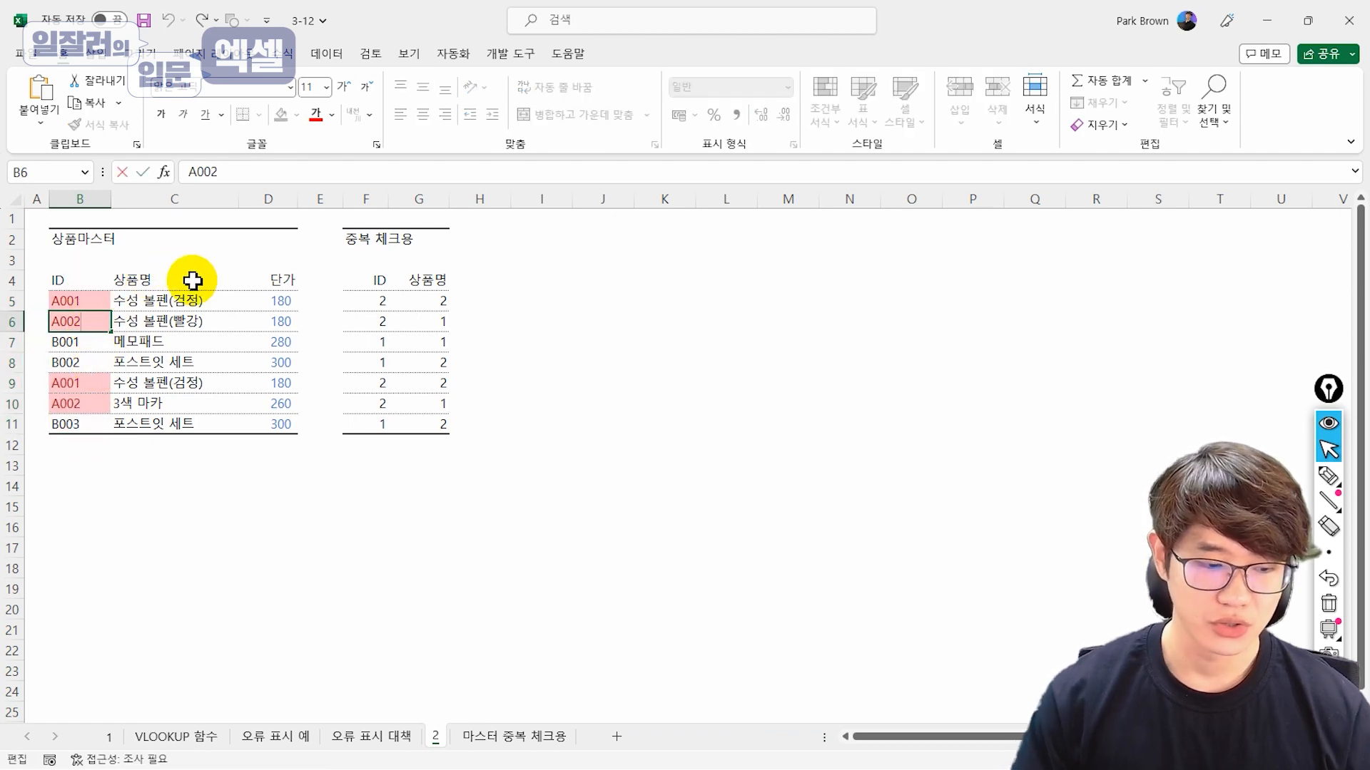
key(Return)
key(Down)
key(Down)
text(A003)
key(Return)
- Change the duplicate ID of 3색 마카 in B10 to A004
key(F2)
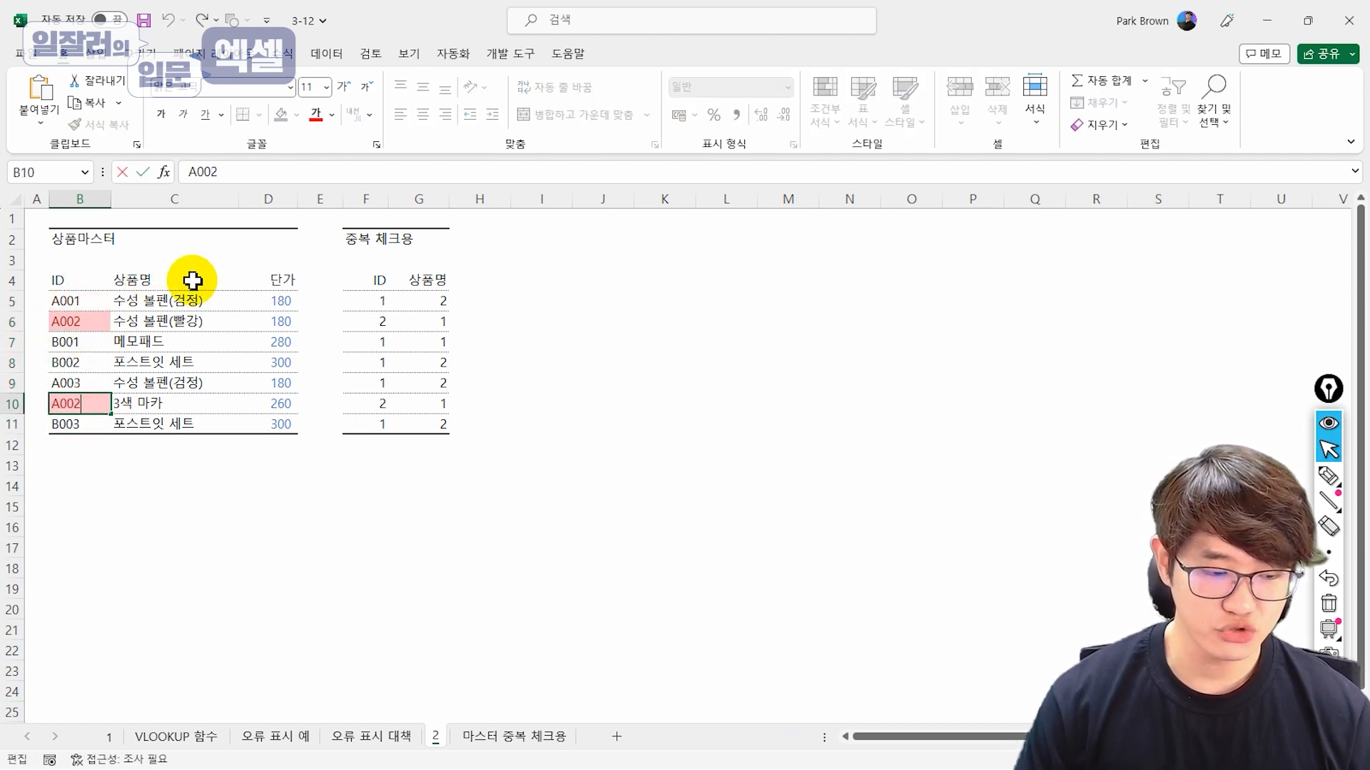
key(Return)
key(Up)
key(Up)
key(Up)
key(Up)
key(Up)
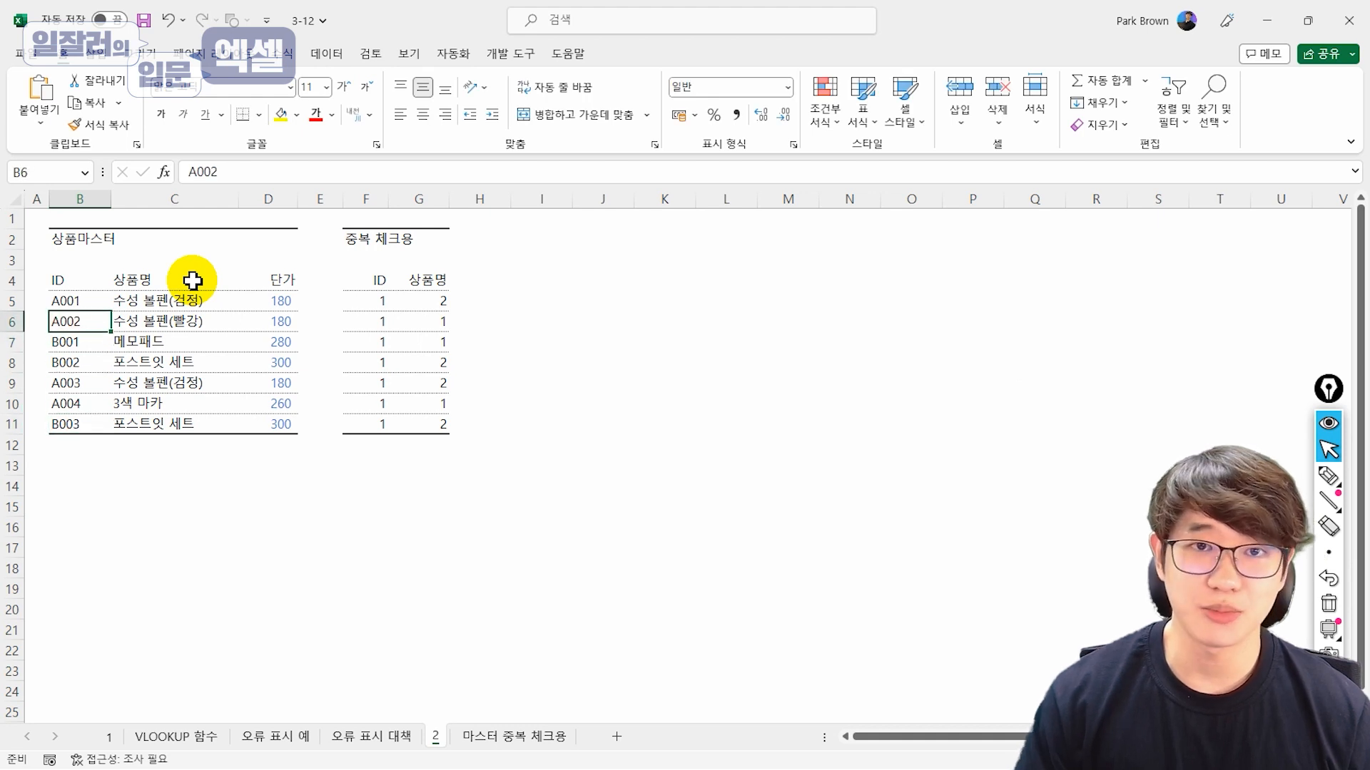
key(Right)
key(Right)
key(Right)
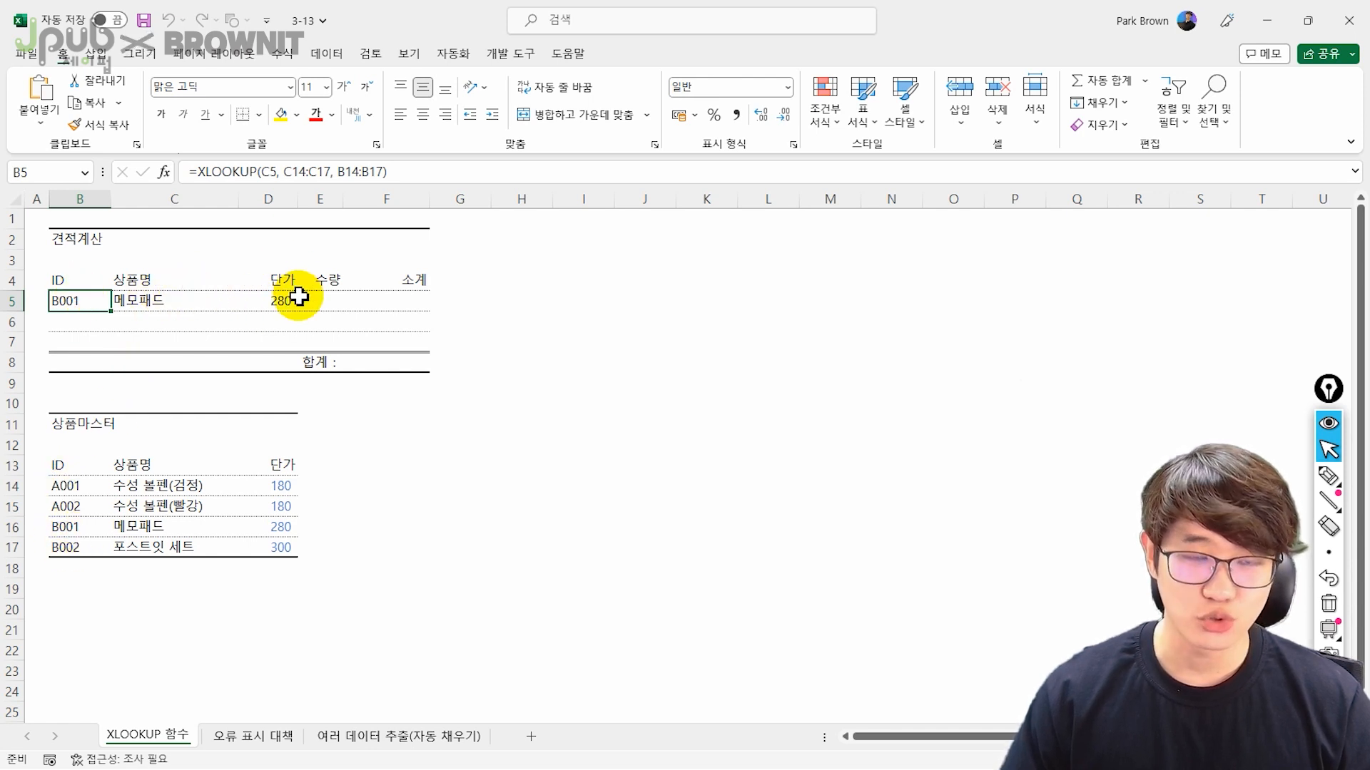
- Open the function arguments of the XLOOKUP formula that returns the ID in B5
click(148, 299)
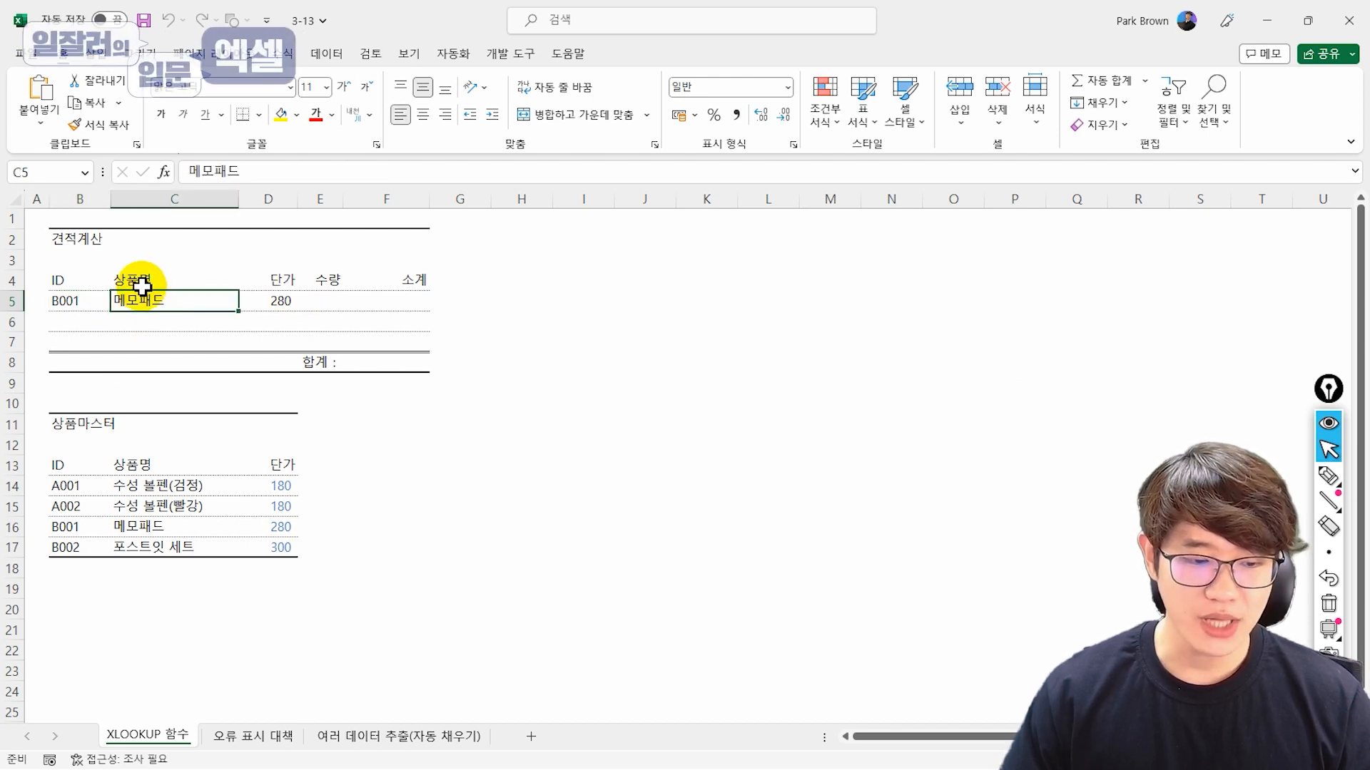
click(81, 300)
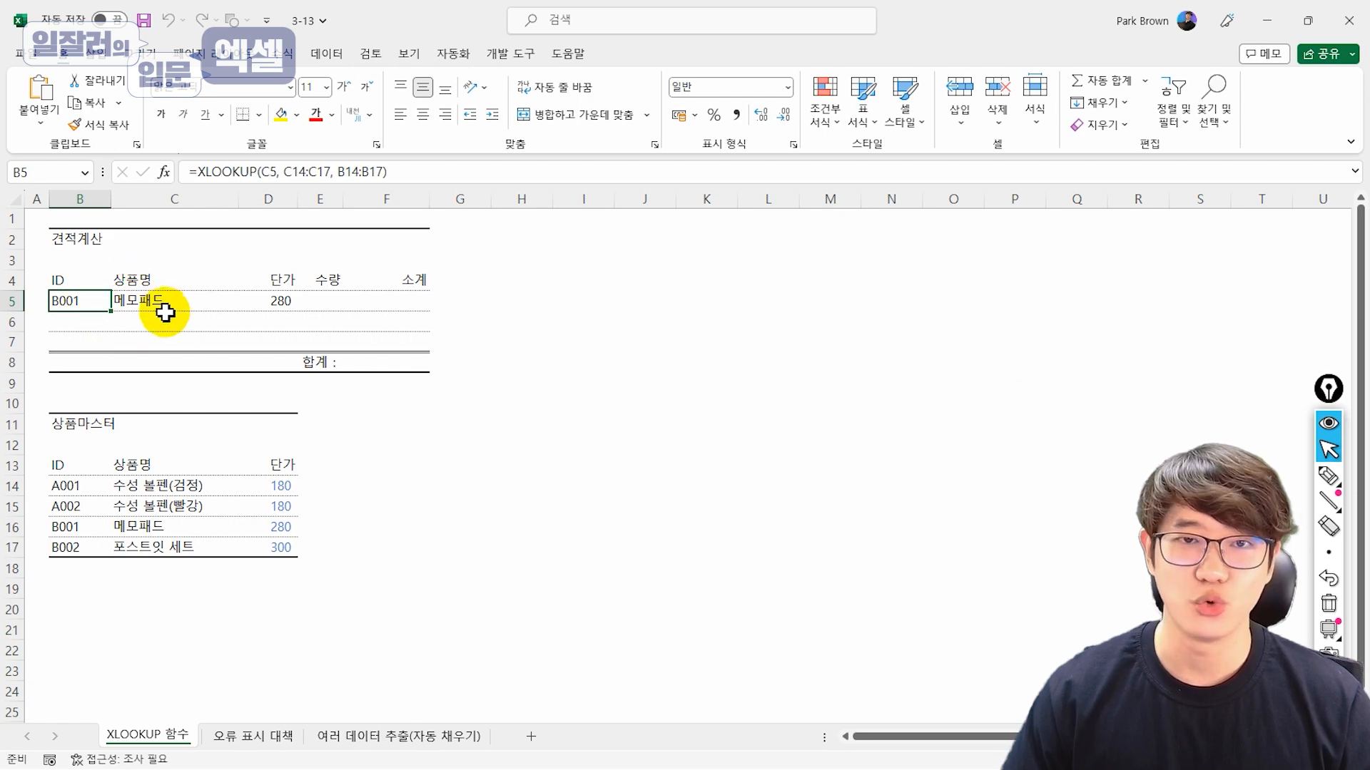
click(168, 174)
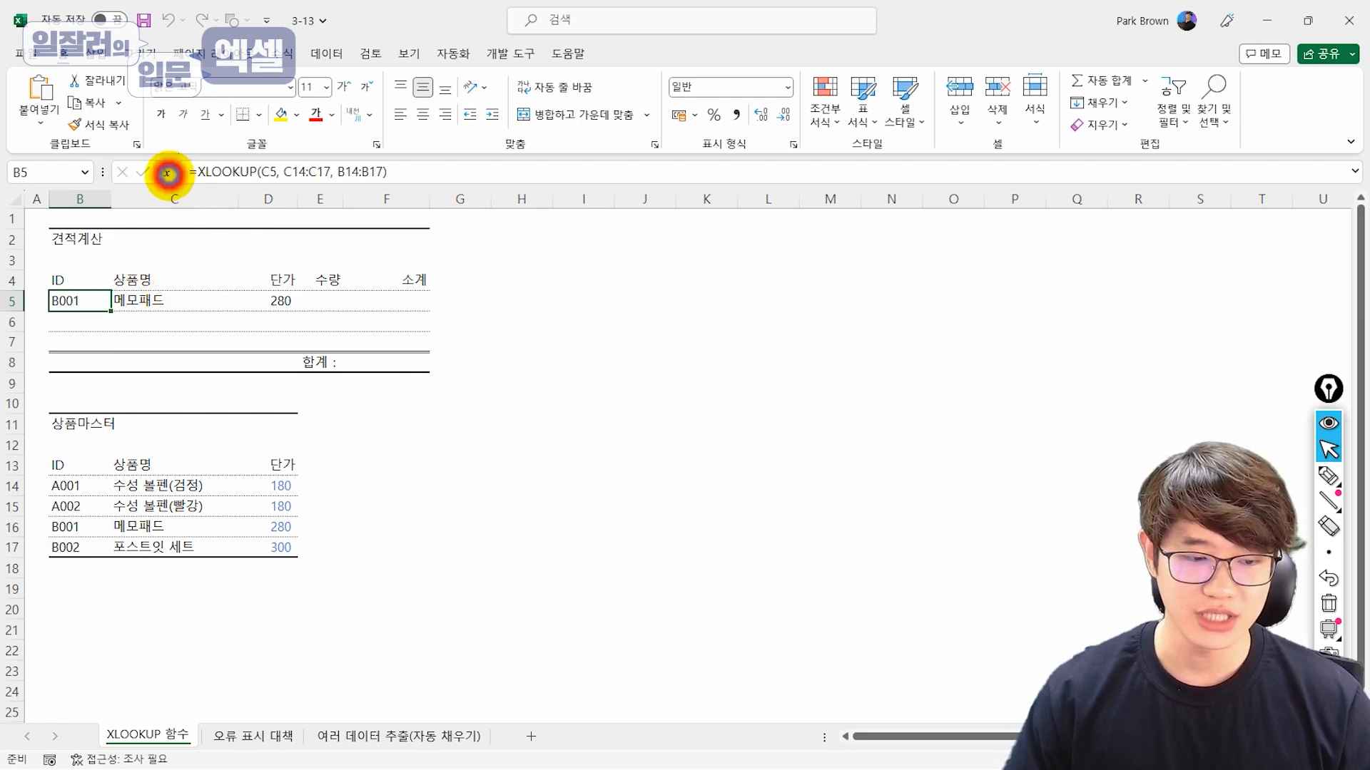
drag(486, 245, 446, 247)
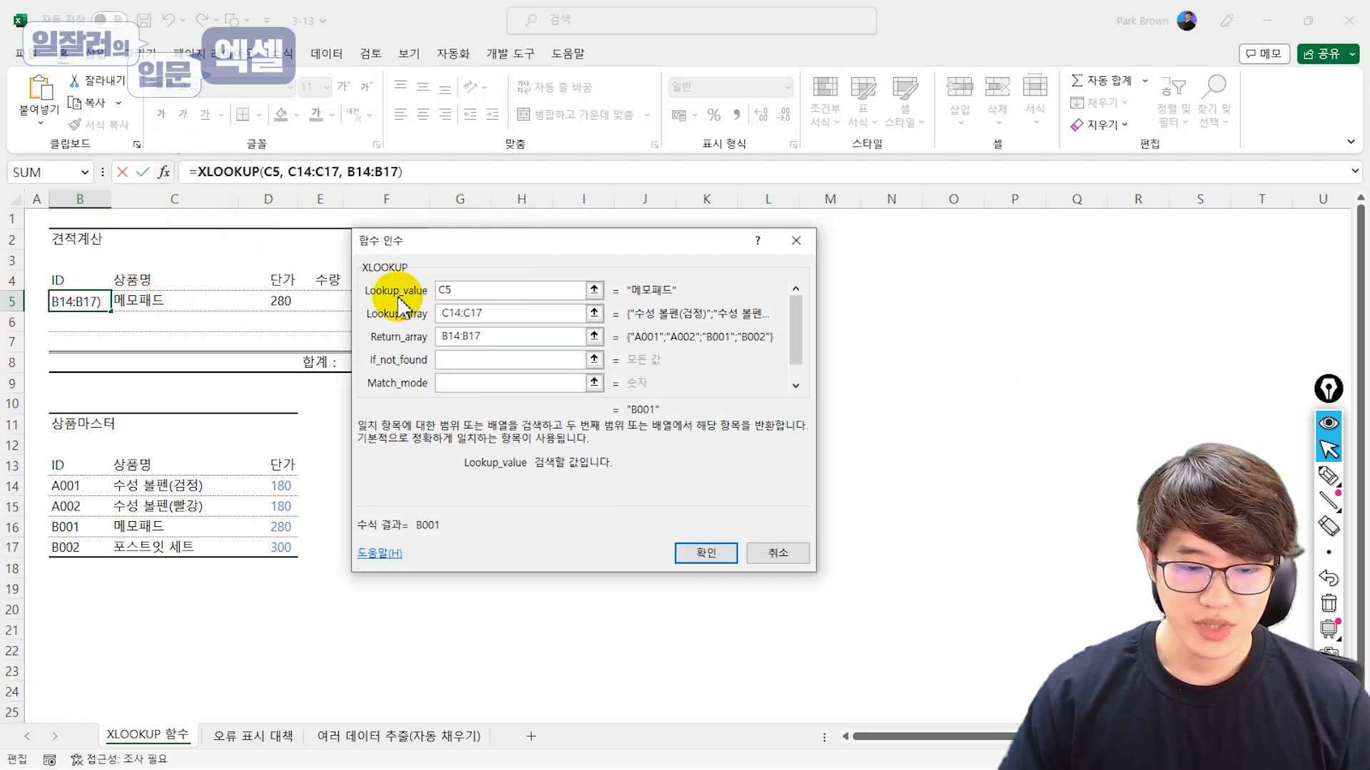
click(472, 290)
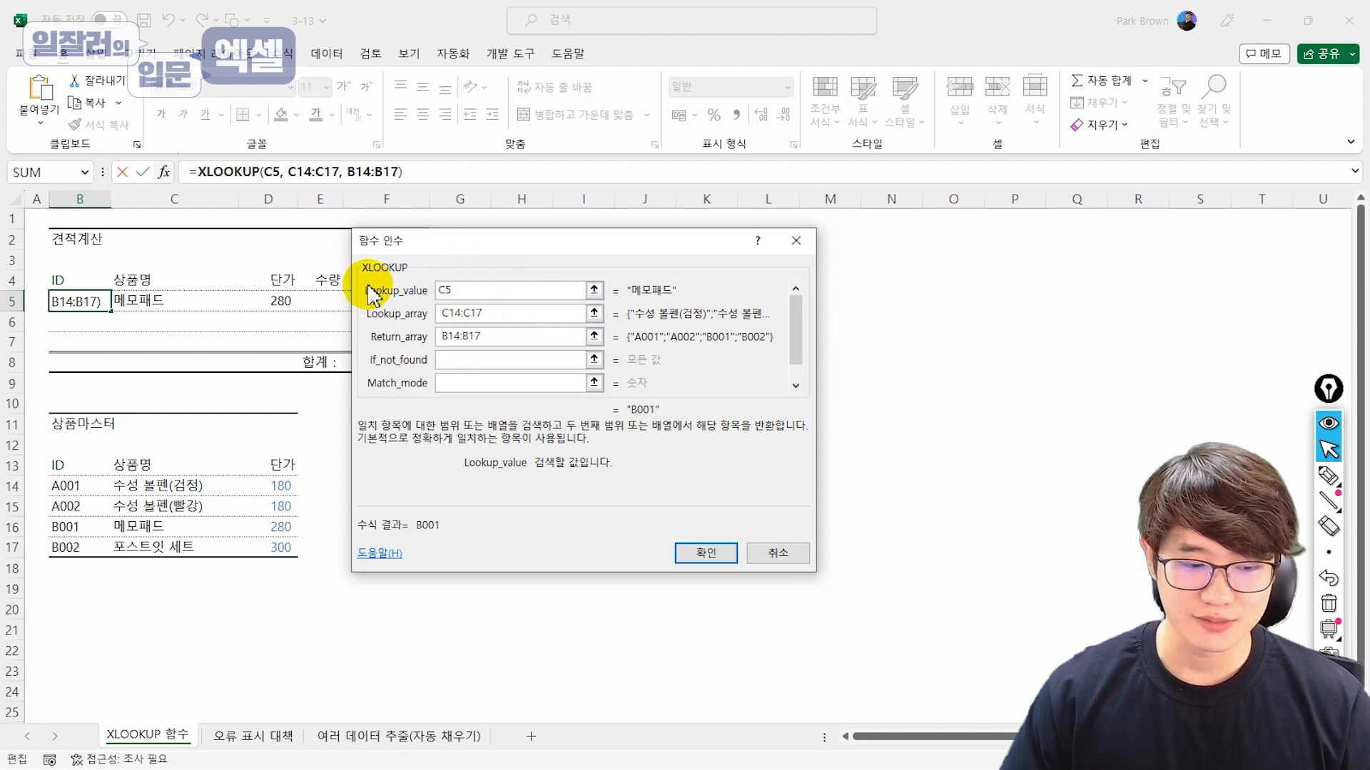
text(+)
click(147, 302)
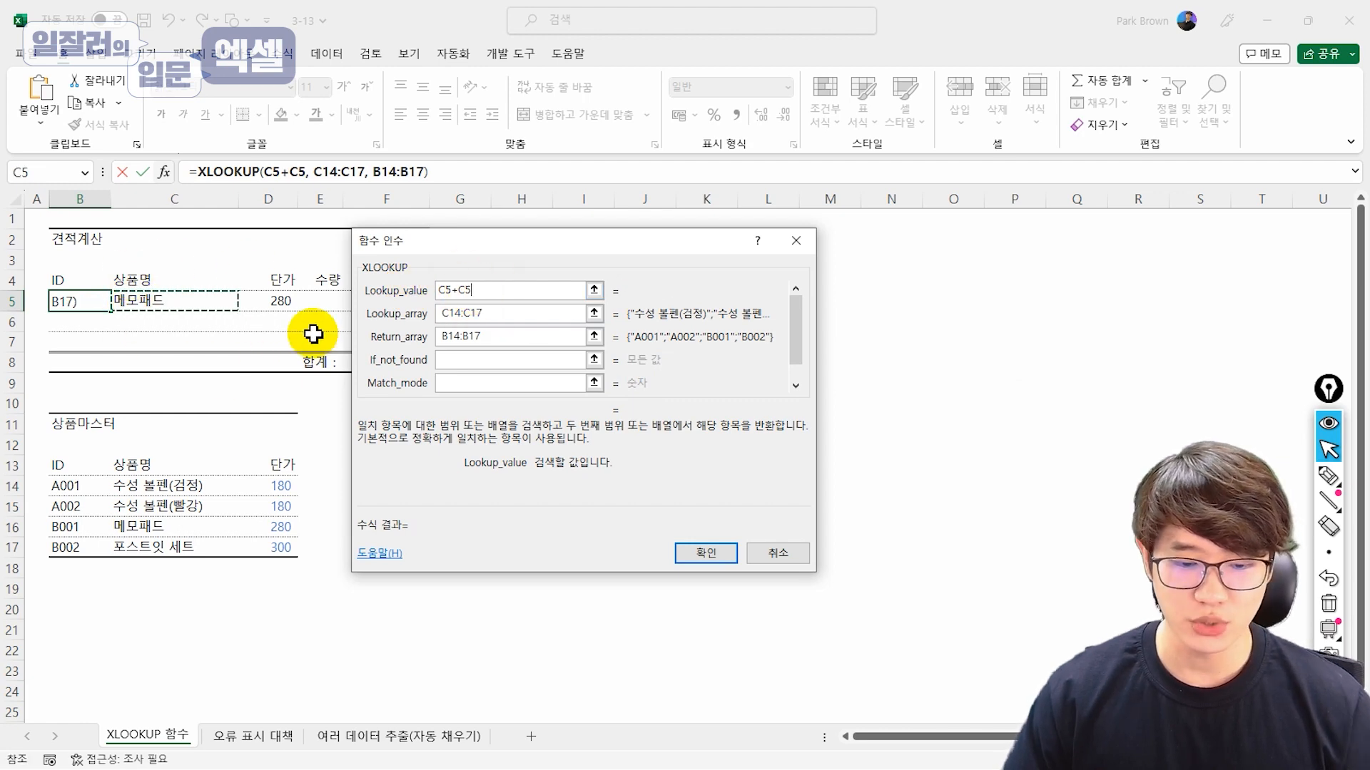
key(Escape)
- Examine the Lookup_array, Return_array, If_not_found and Match_mode arguments of the XLOOKUP formula in B5
click(165, 172)
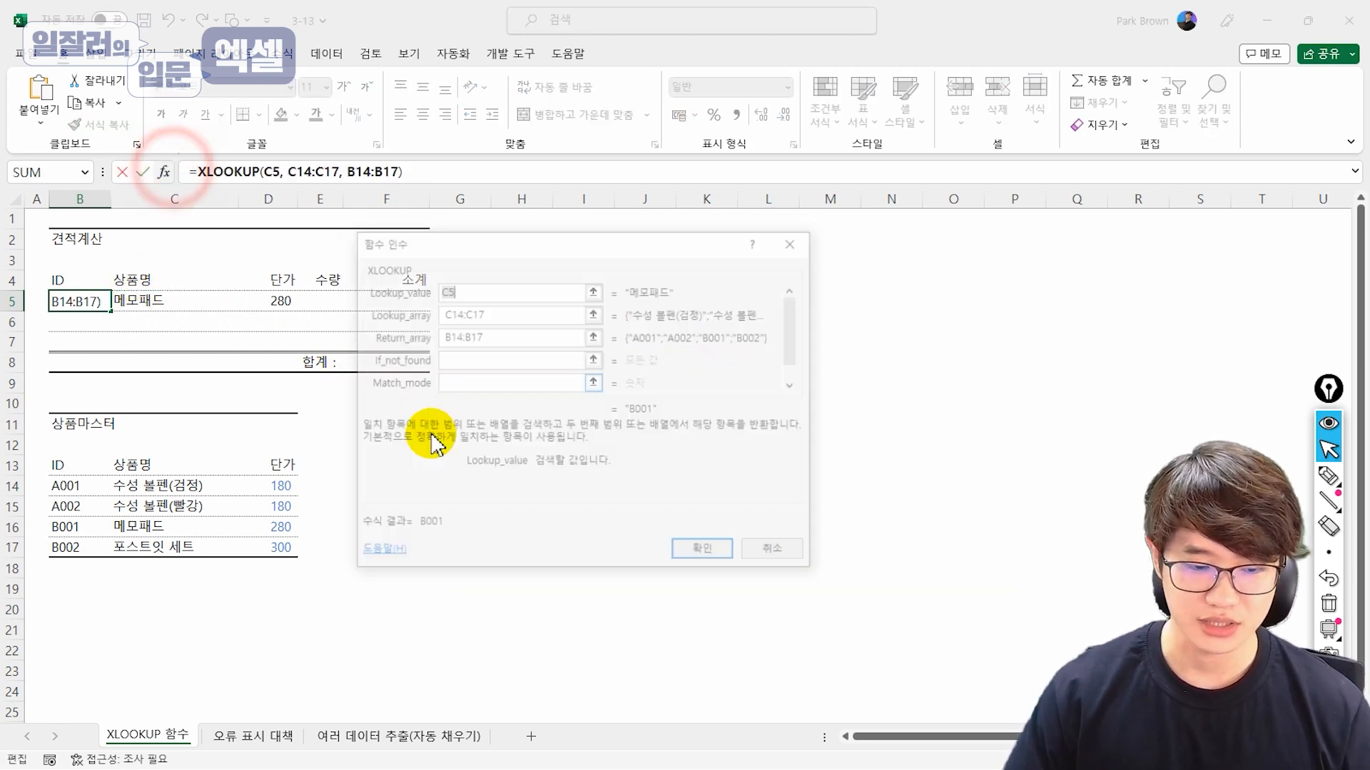
click(477, 314)
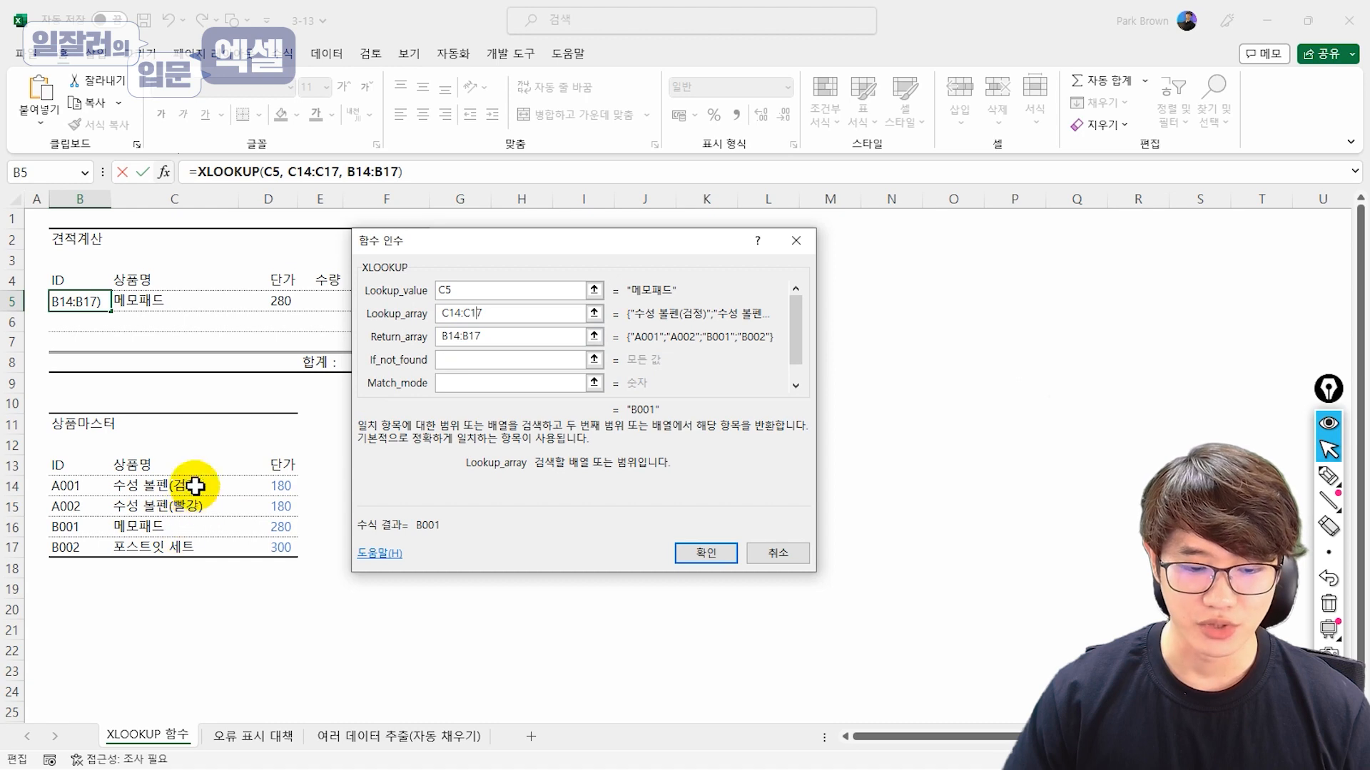
click(485, 336)
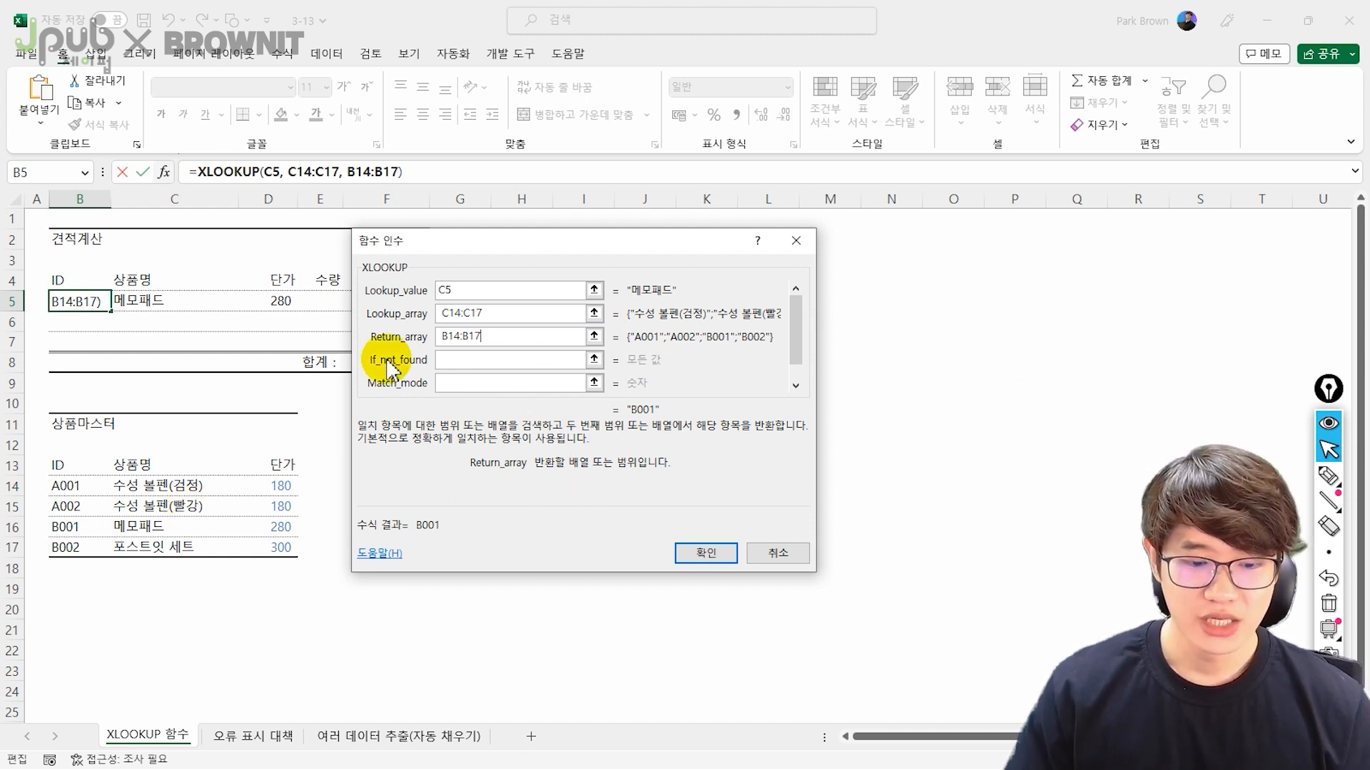
click(492, 365)
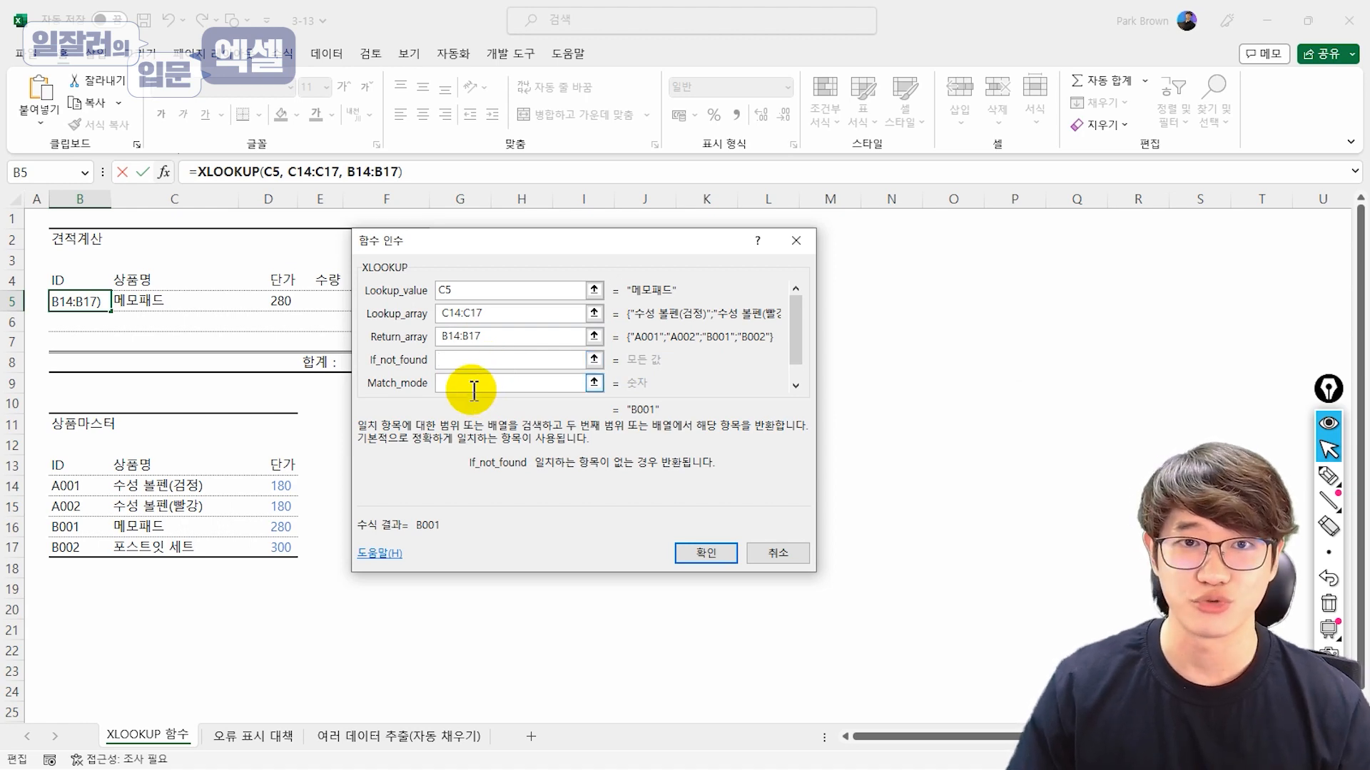
click(474, 389)
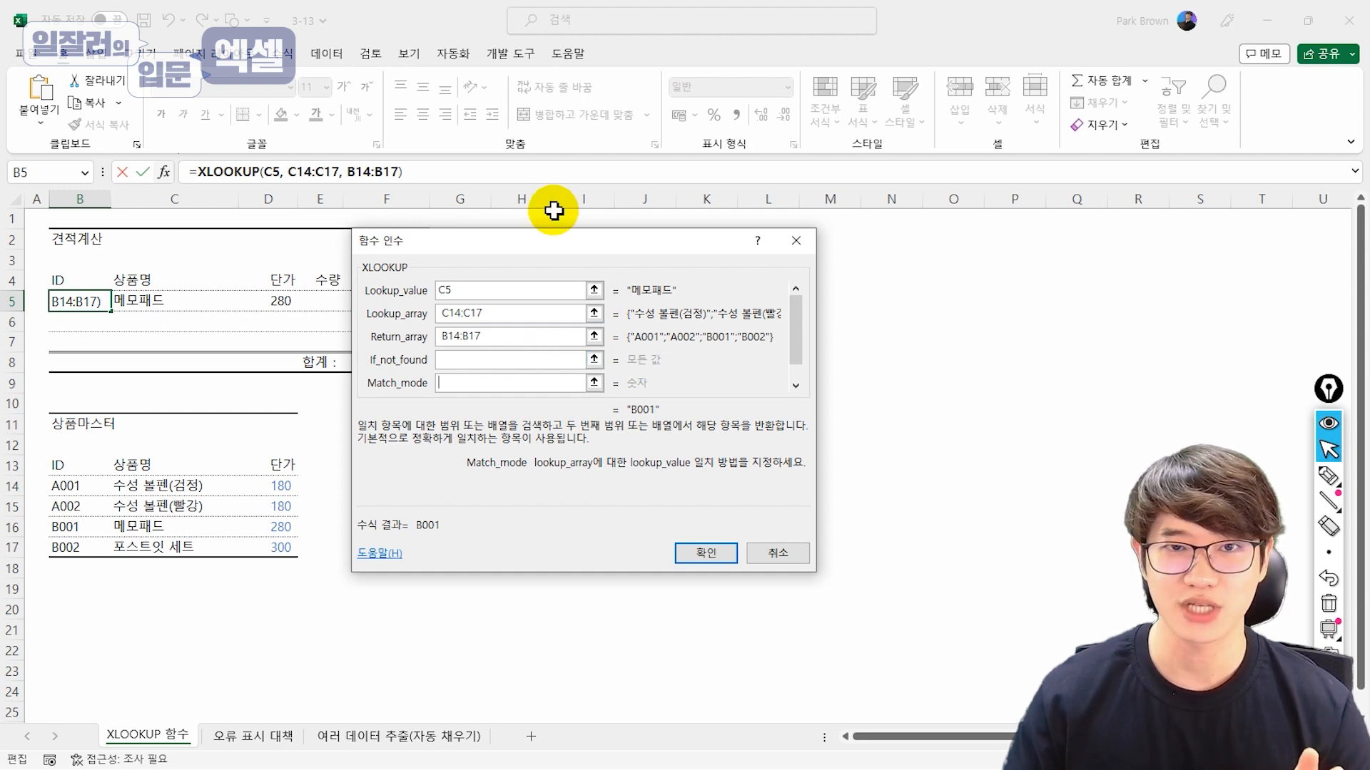
click(706, 549)
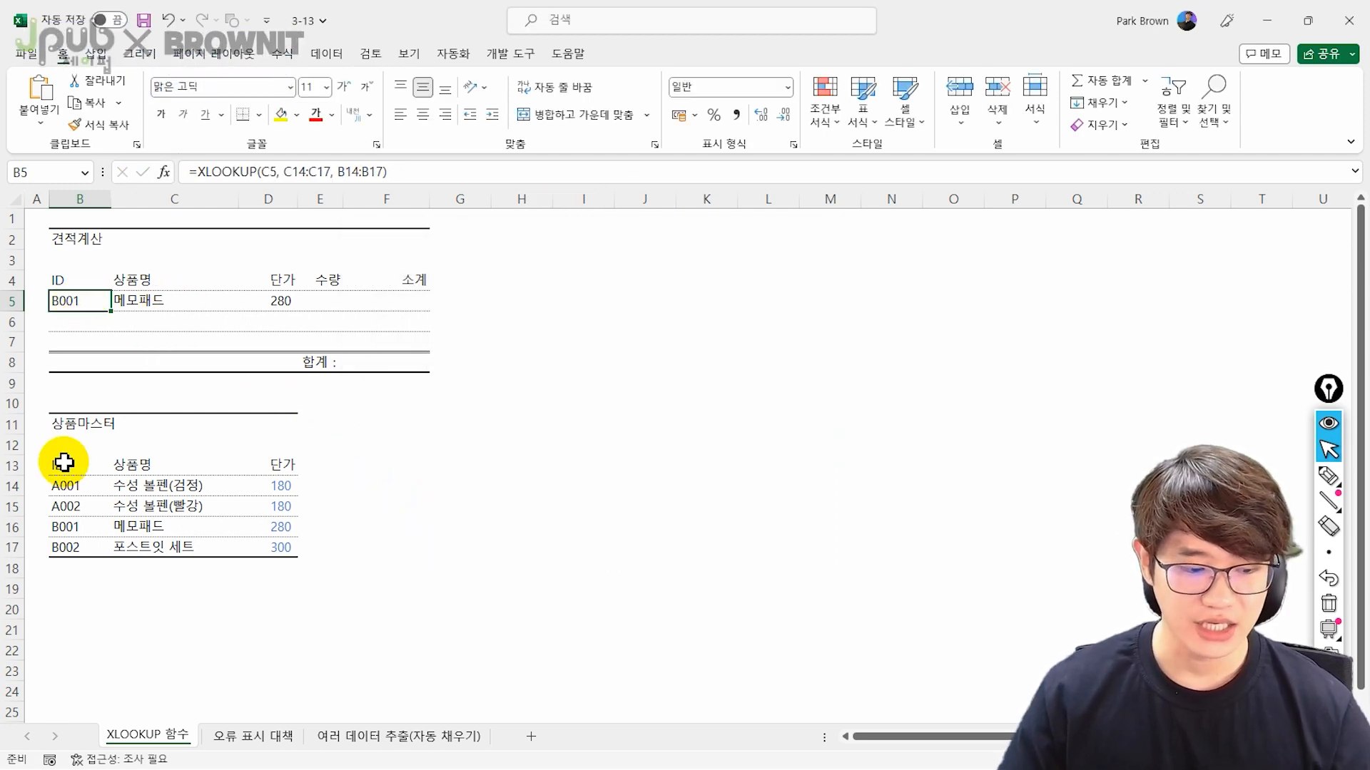
- Enter 포스트잇 세트 as the second product name in C6 of the 견적계산 table
click(178, 321)
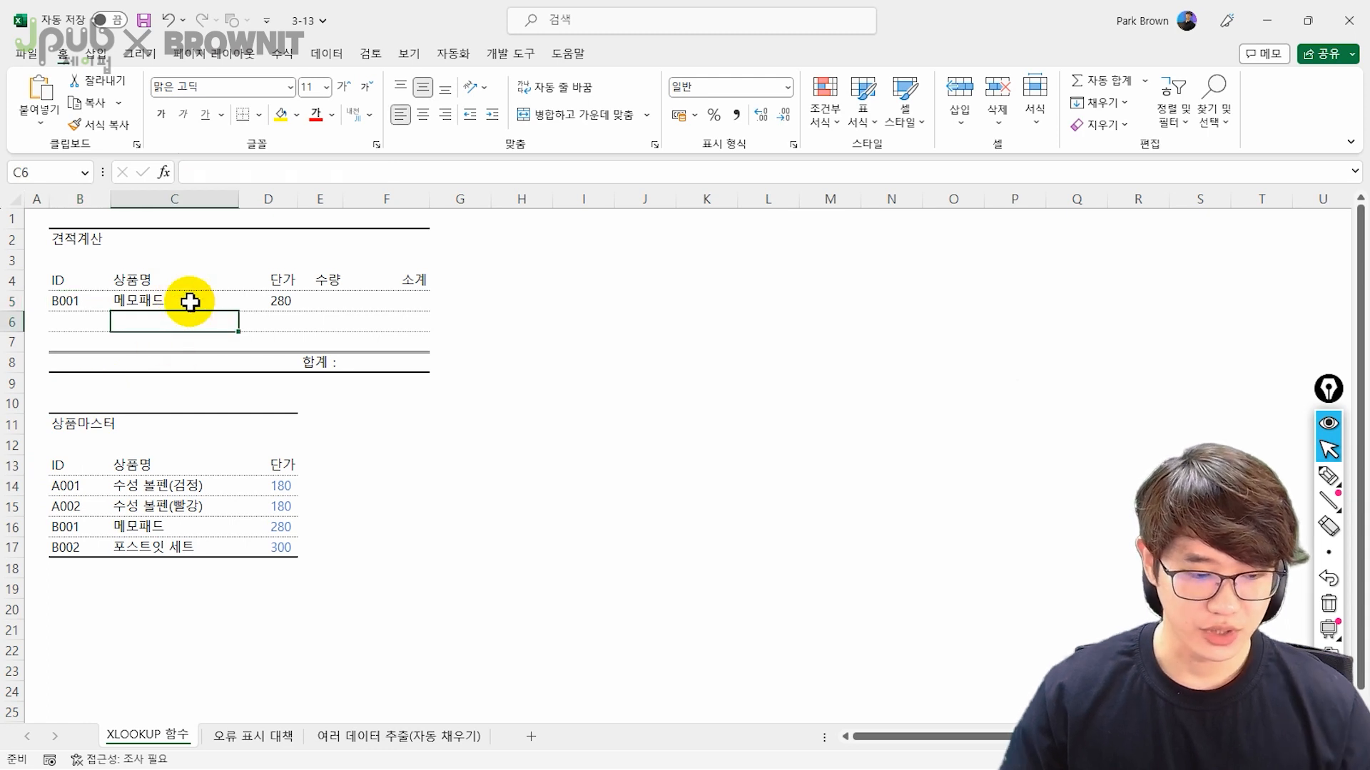
text(ㅍ)
text(스트잇 세트)
key(Return)
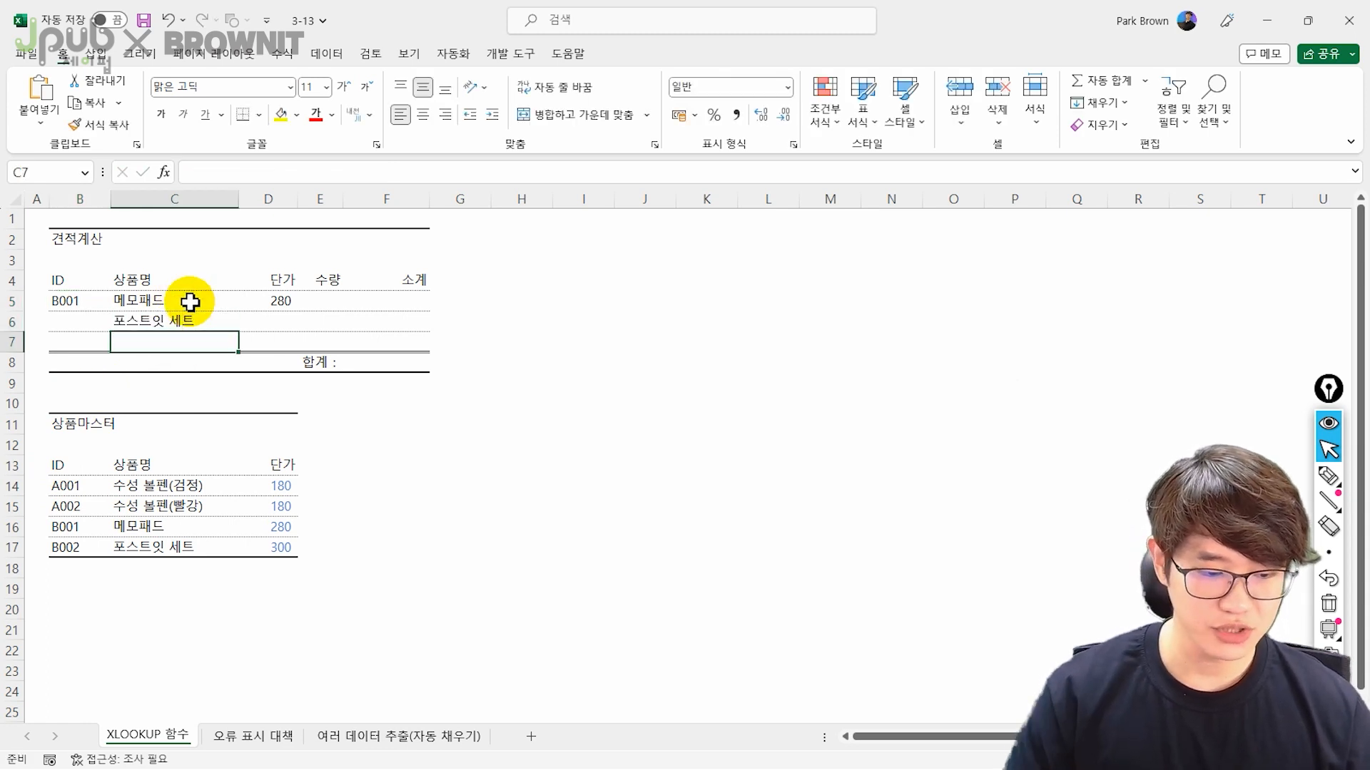
- Look up the ID for 포스트잇 세트 in B6 with =XLOOKUP(C6,C14:C17,B14:B17)
key(Up)
key(Left)
text(=xlo)
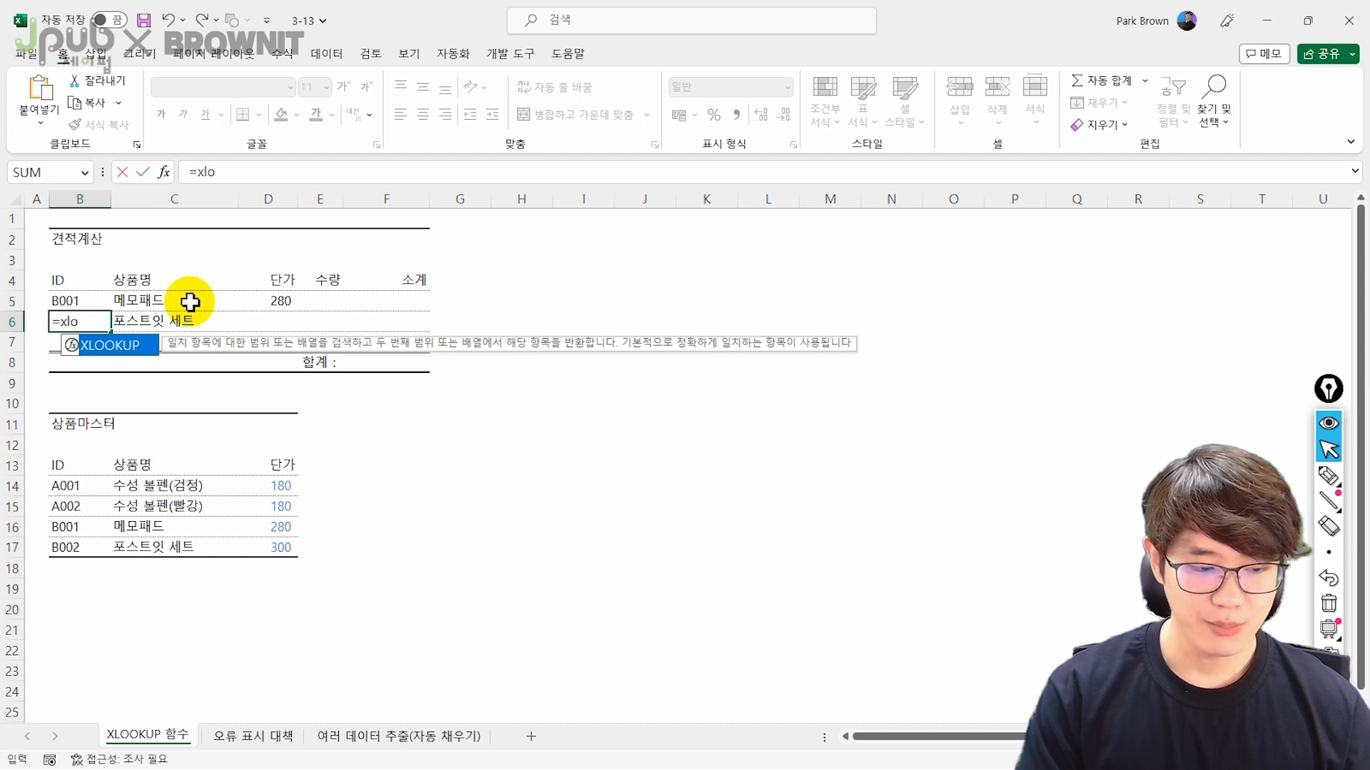
key(Tab)
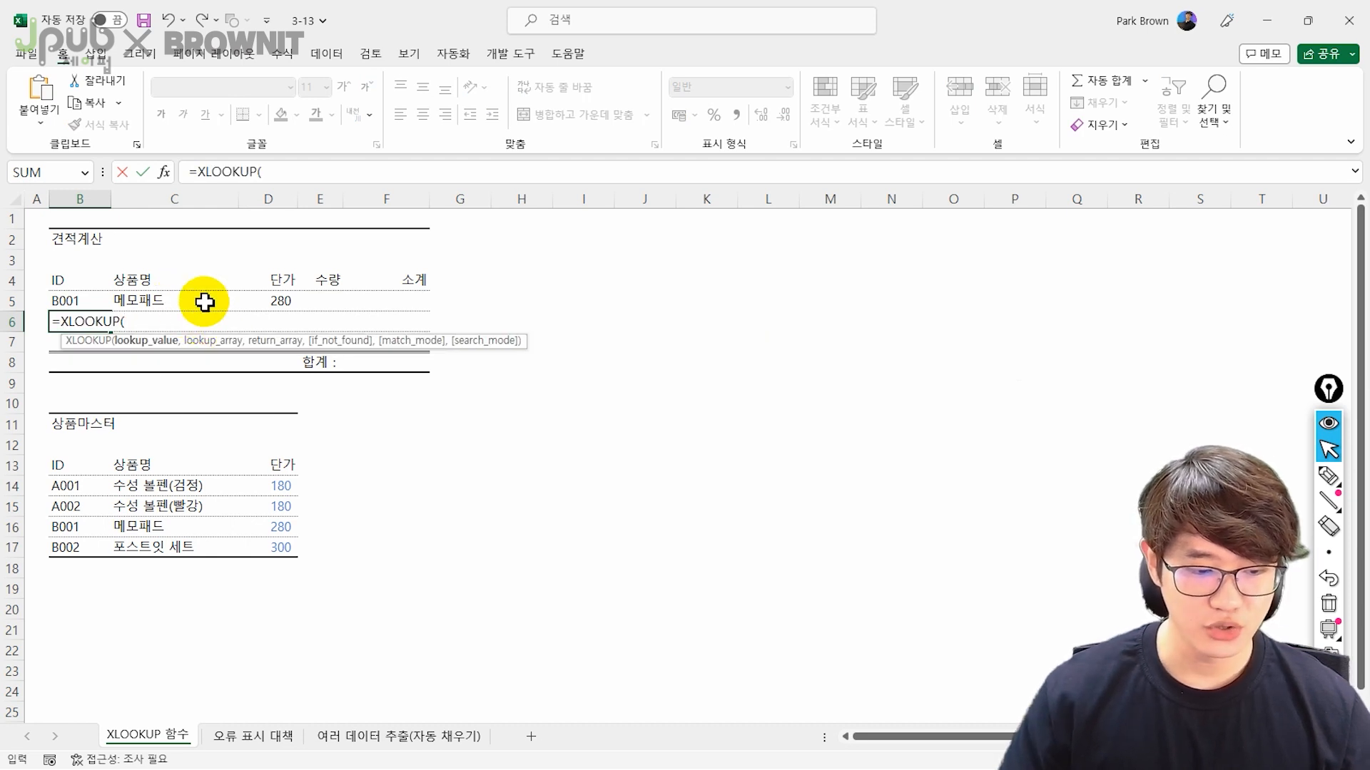
click(196, 319)
text(,)
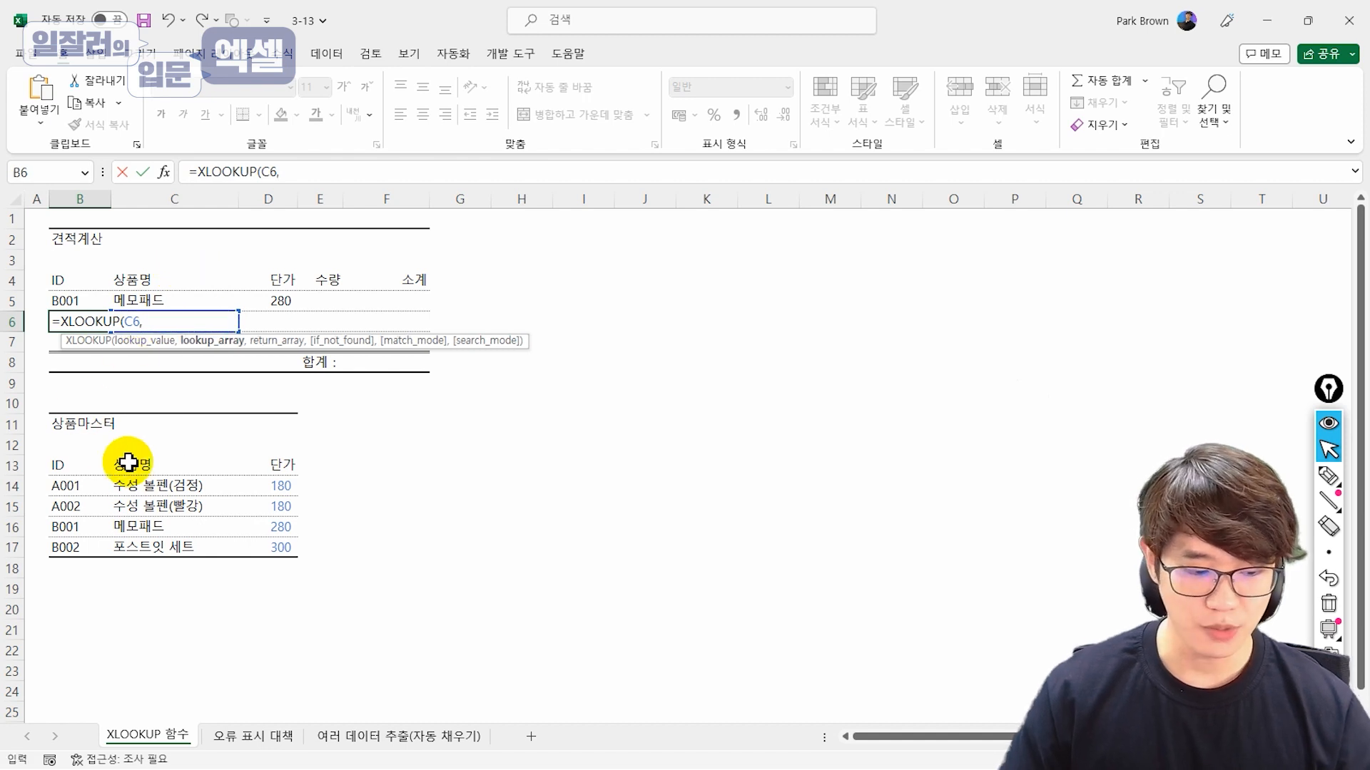
drag(147, 484, 153, 547)
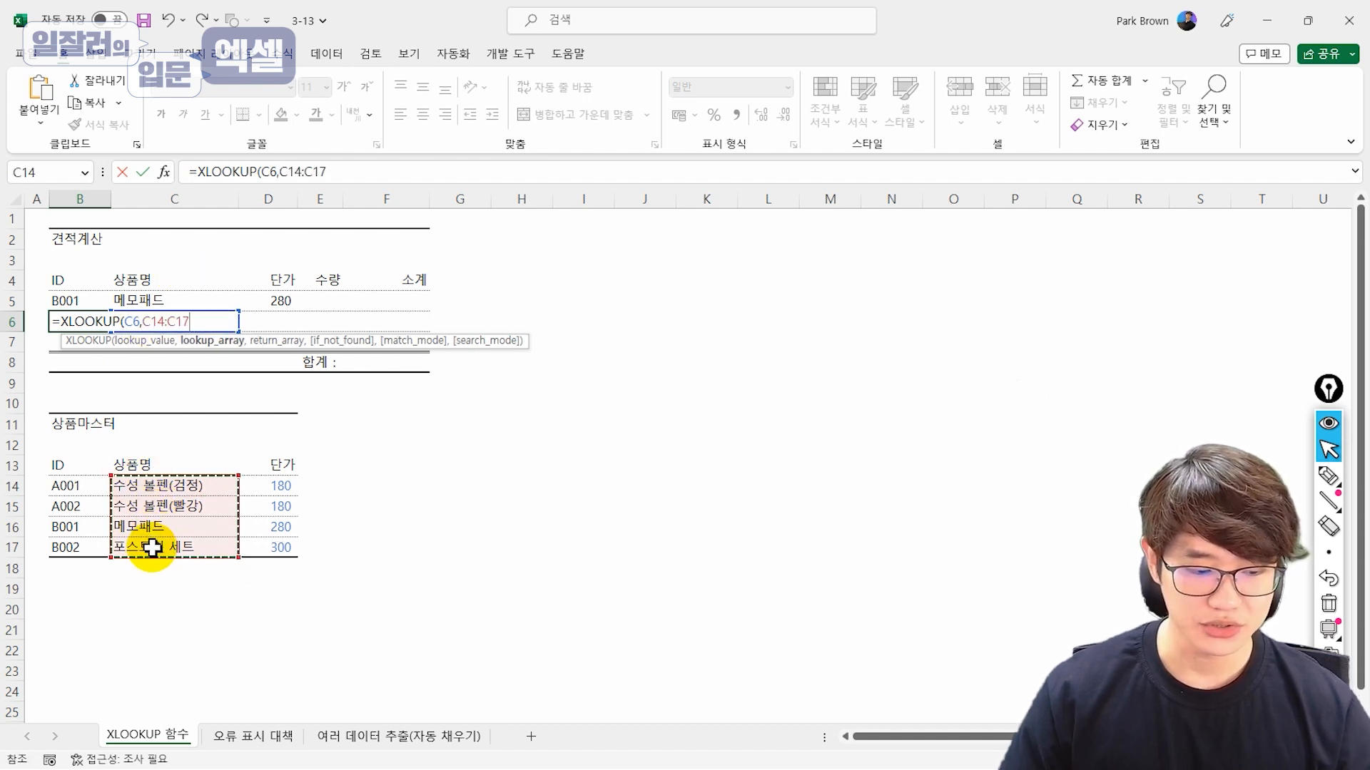
text(,)
click(92, 485)
drag(92, 505, 85, 542)
key(Return)
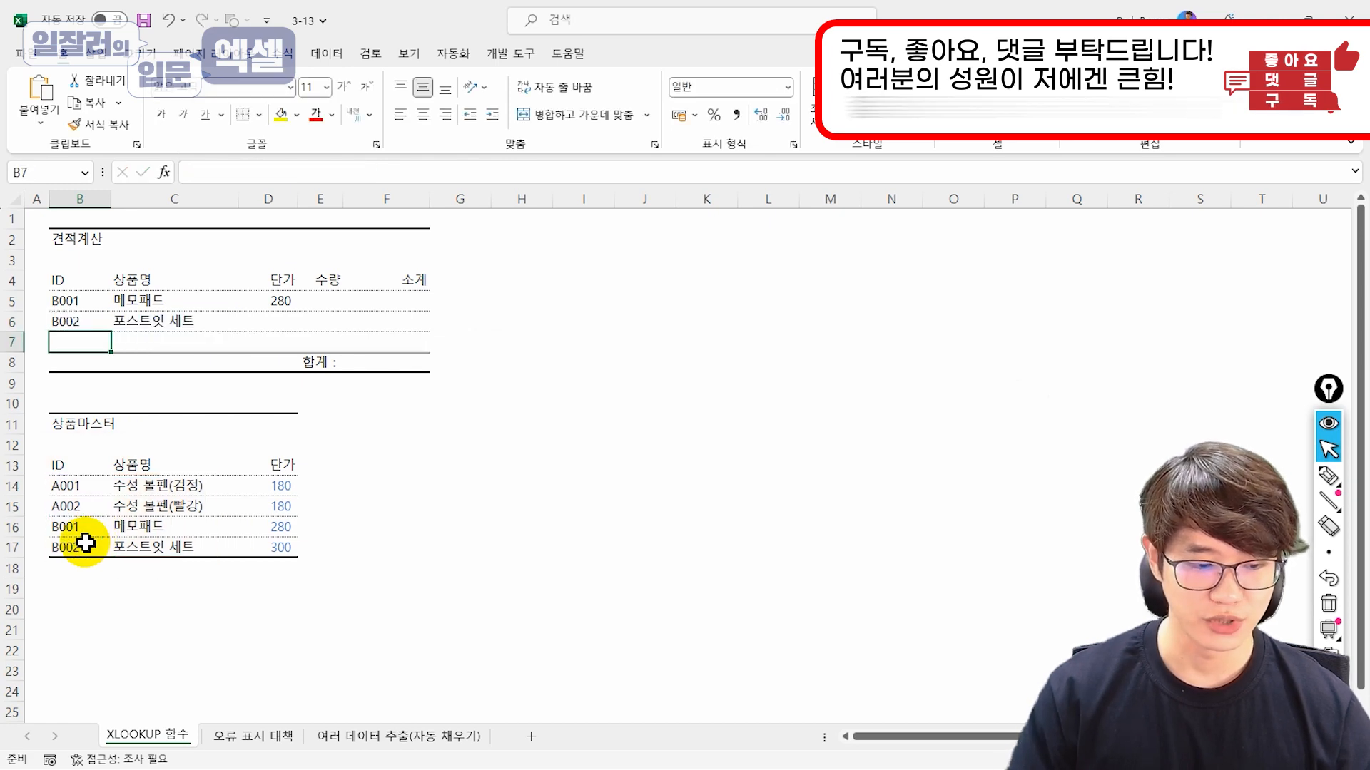
key(Up)
key(Right)
key(Left)
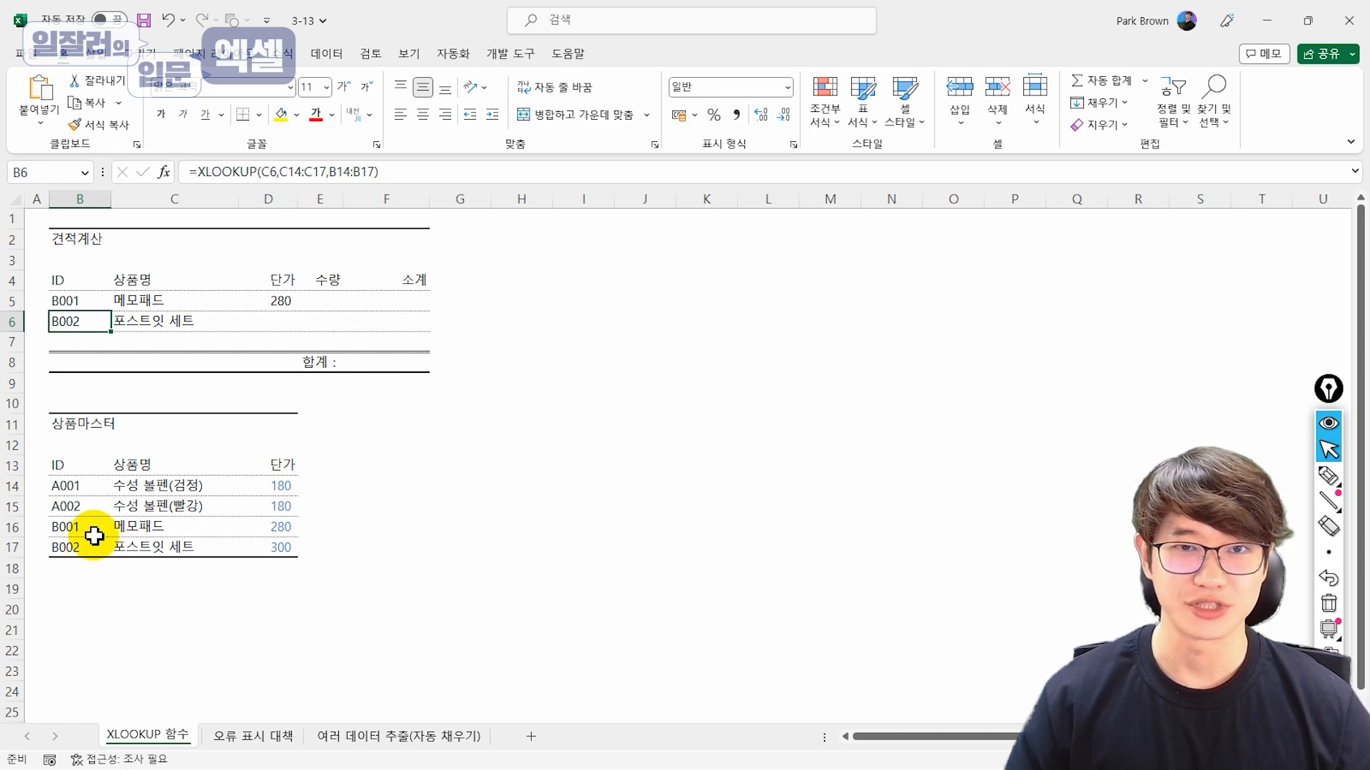
- On the 여러 데이터 추출(자동 채우기) sheet, compare the IDs in B5:B6 with the XLOOKUP formulas in C5:C6
click(349, 735)
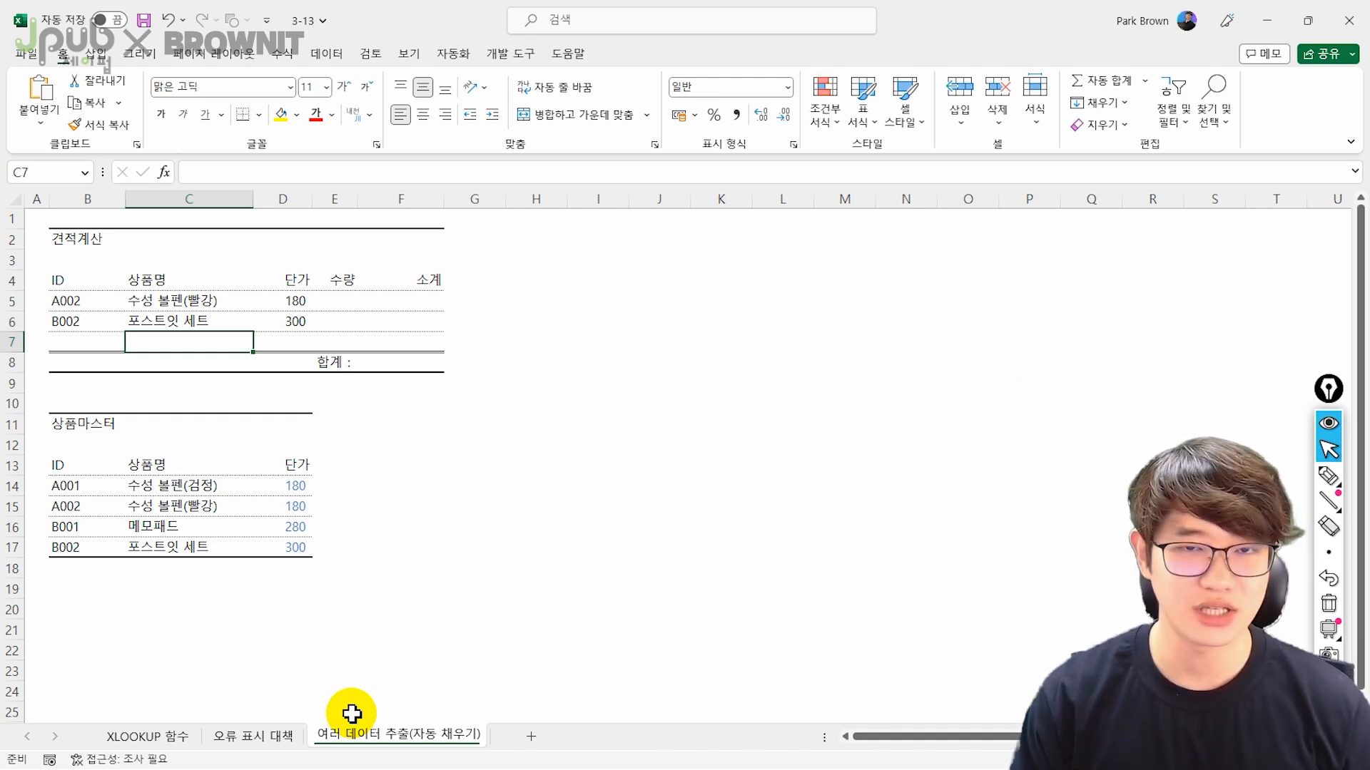
key(Up)
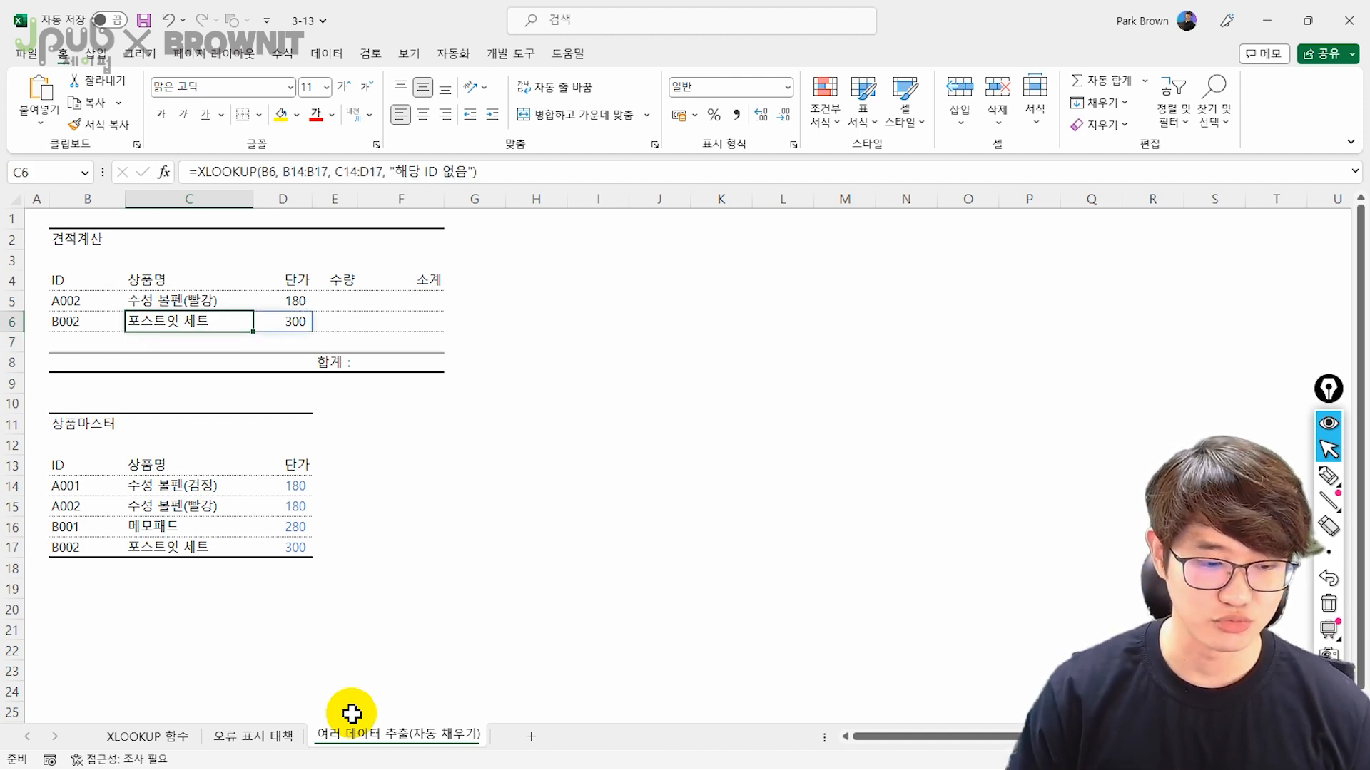
key(Left)
key(Up)
key(Down)
key(Up)
key(Down)
key(Up)
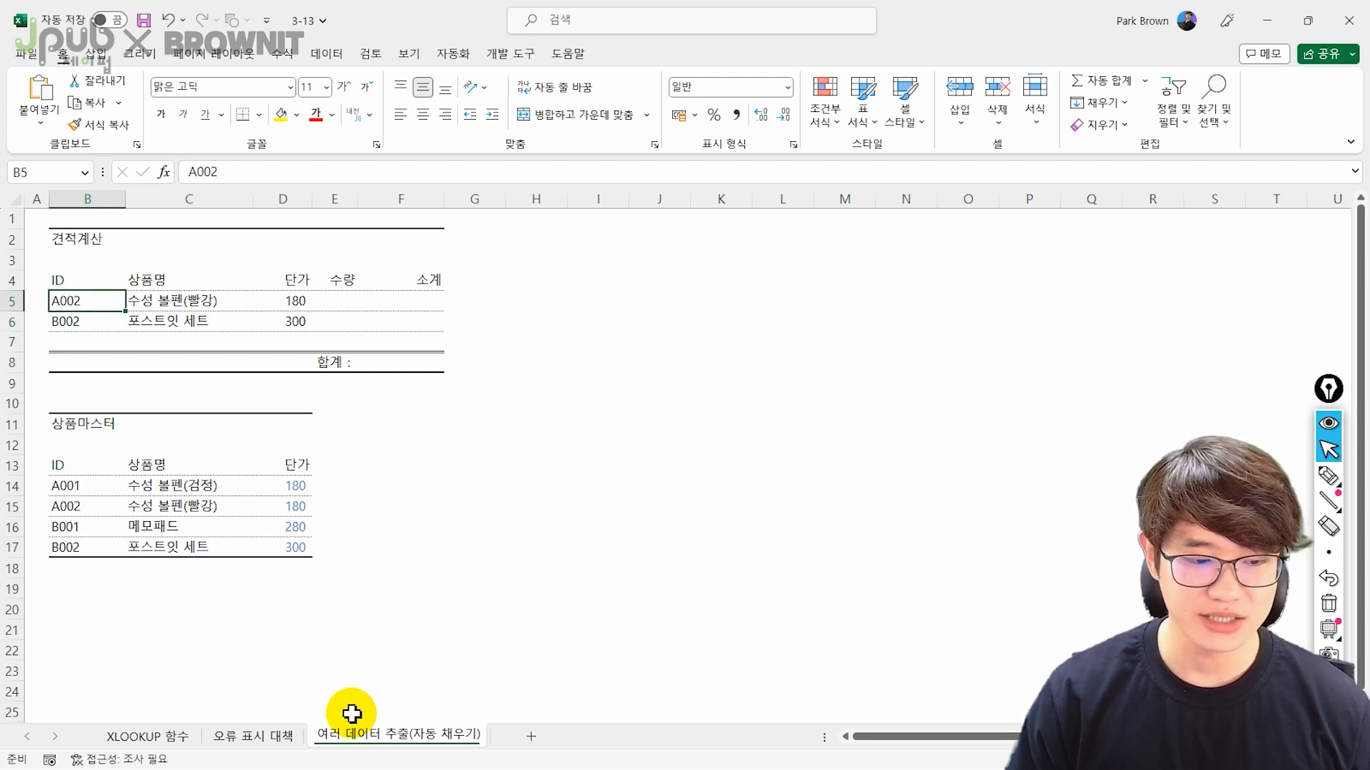
key(Right)
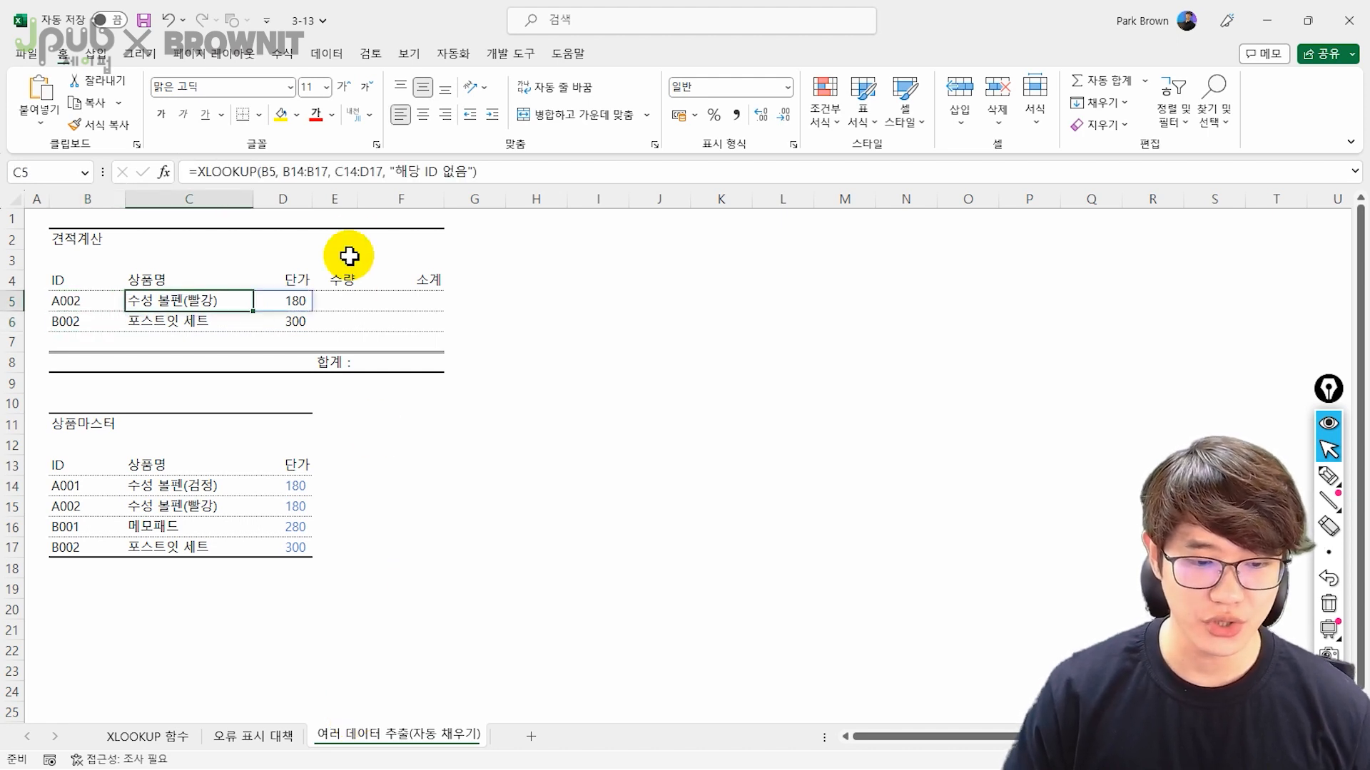
- Inspect the C14:D17 return range of the XLOOKUP formula in C5 and the spilled formula in D5
click(359, 178)
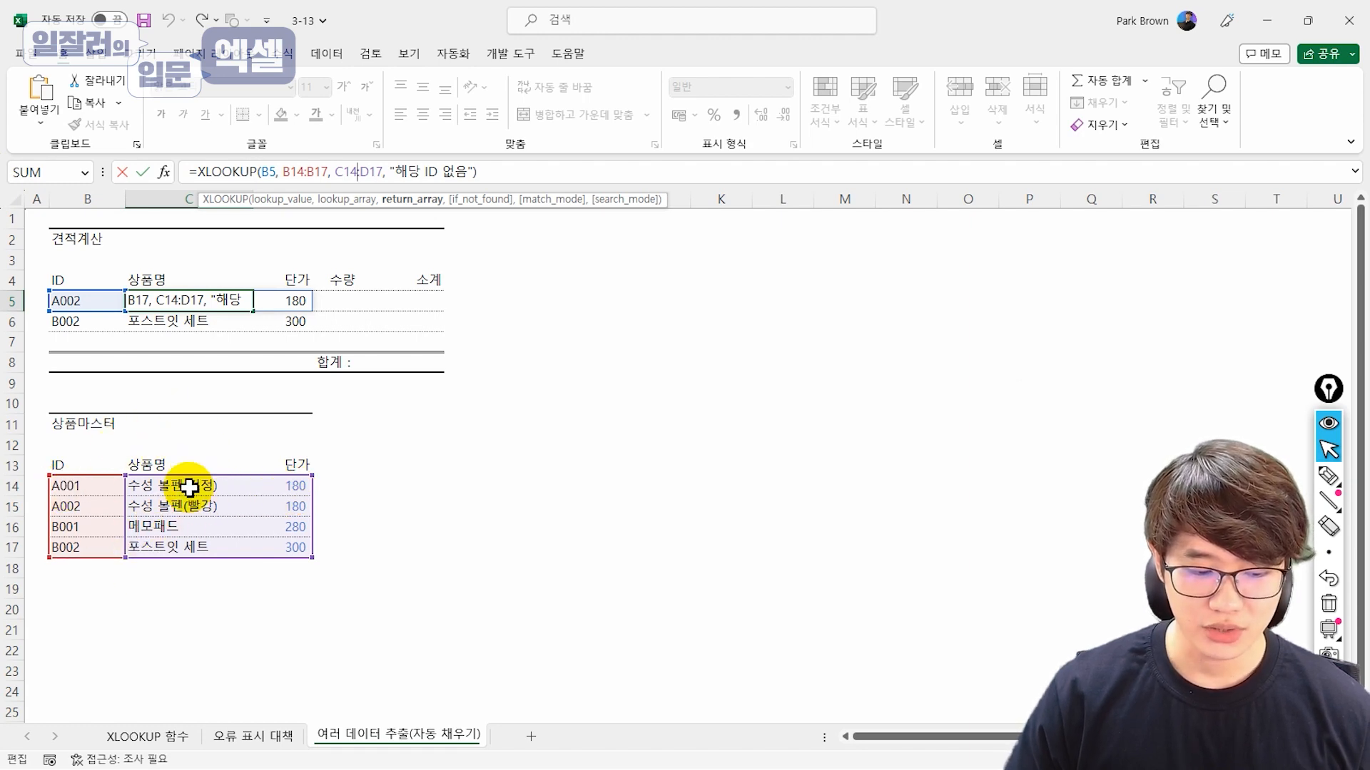
key(ctrl+Return)
click(296, 300)
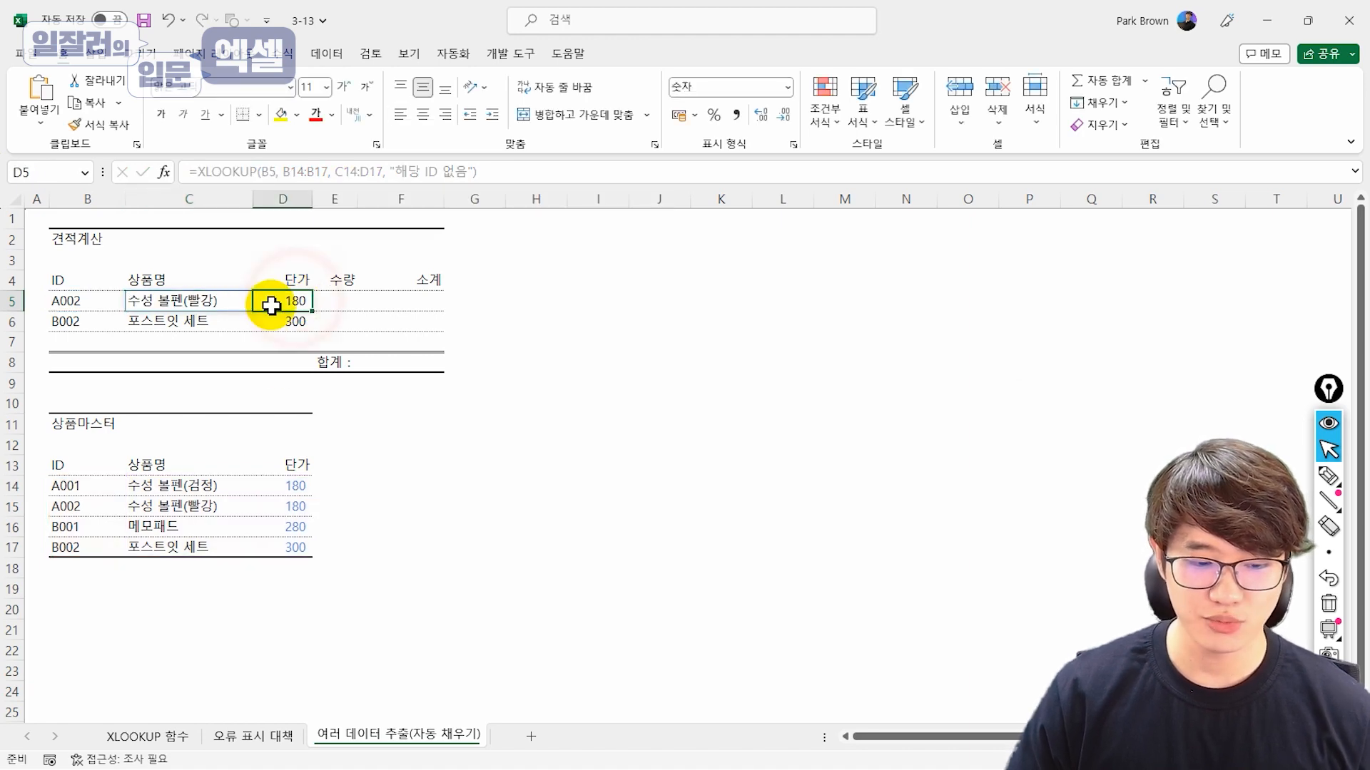
click(493, 171)
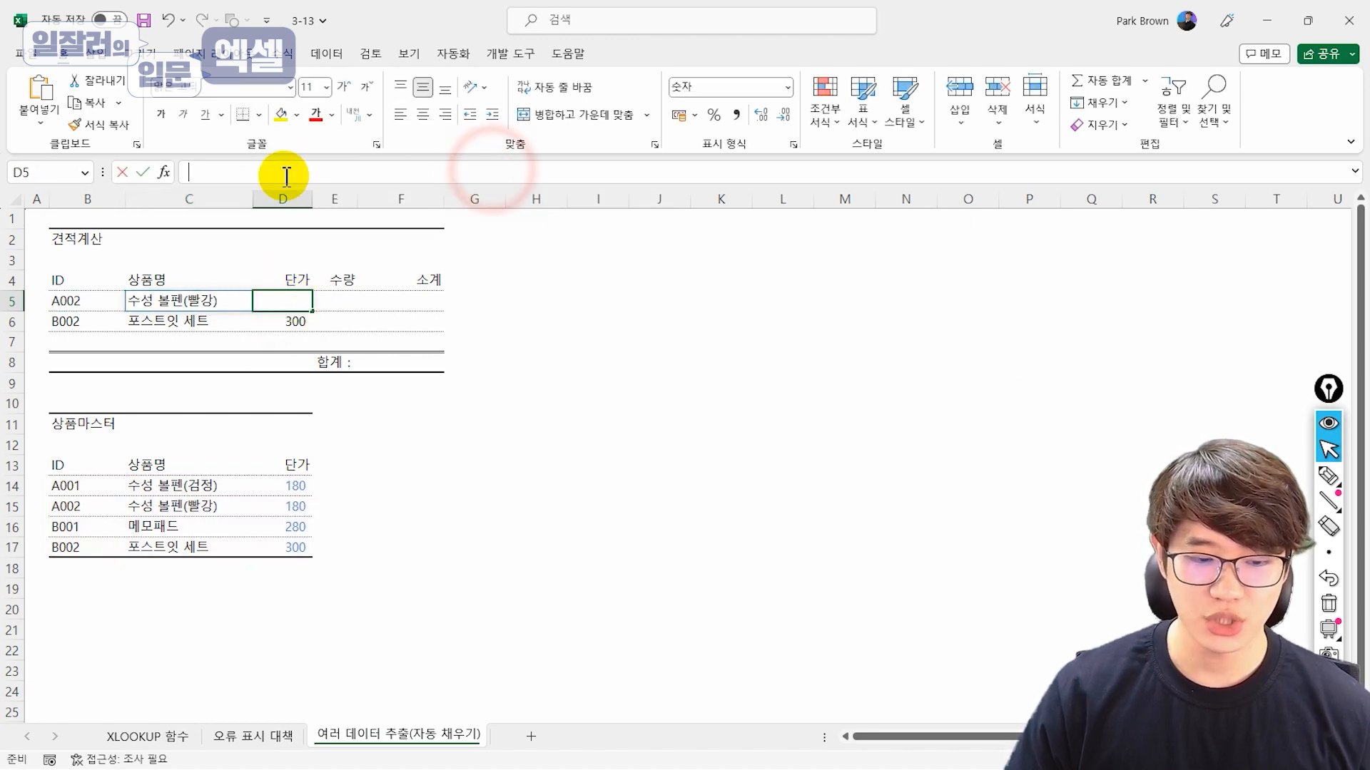
key(Escape)
click(193, 318)
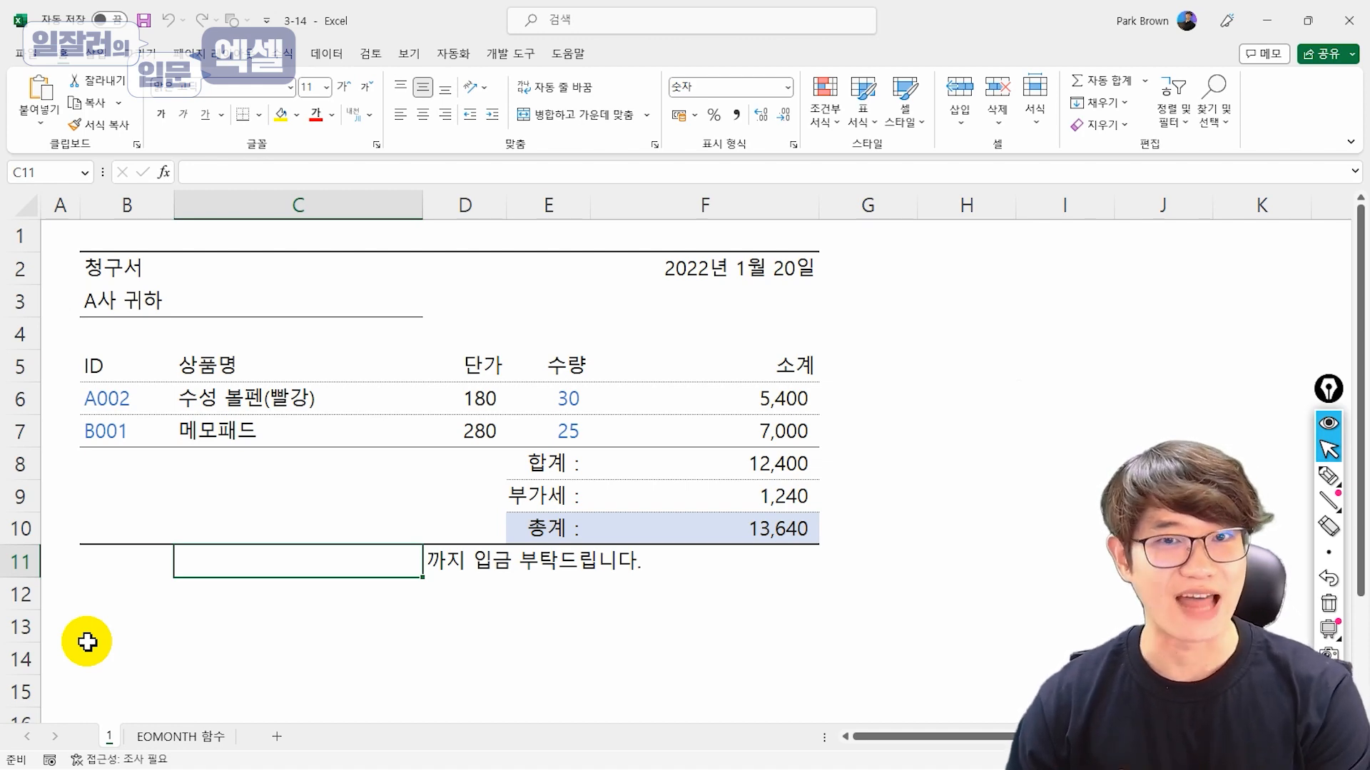
- Calculate the invoice's payment deadline in C11 with =EOMONTH(F2,0) and format it as 간단한 날짜
text(=eomon)
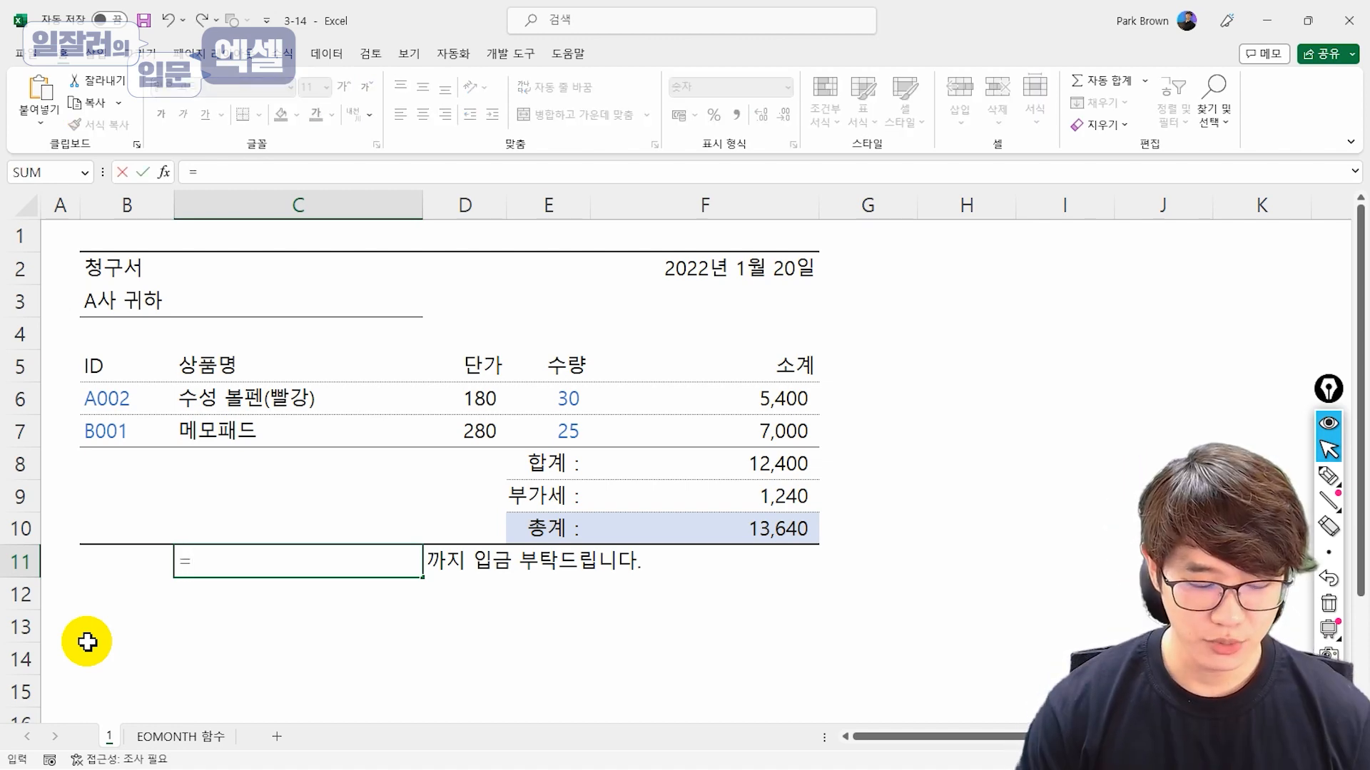
key(Tab)
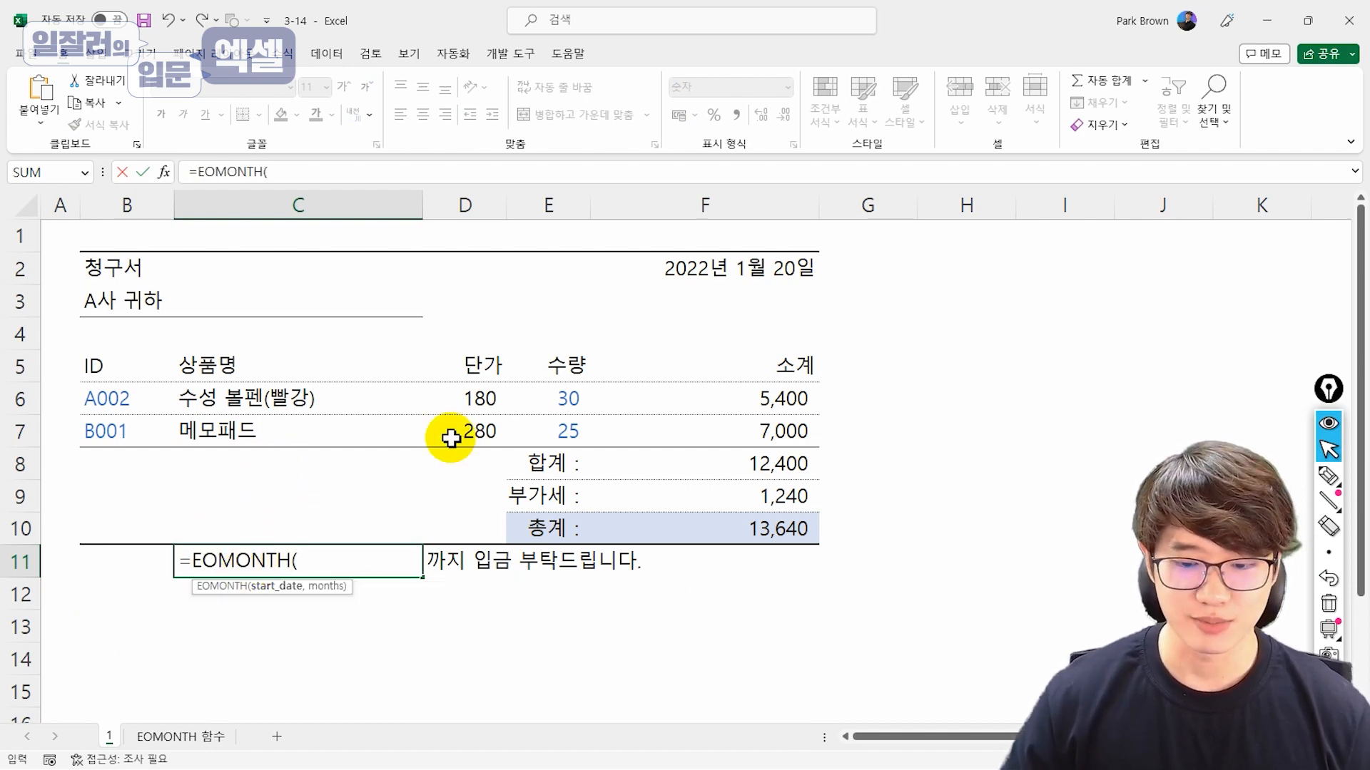
click(752, 268)
text(,)
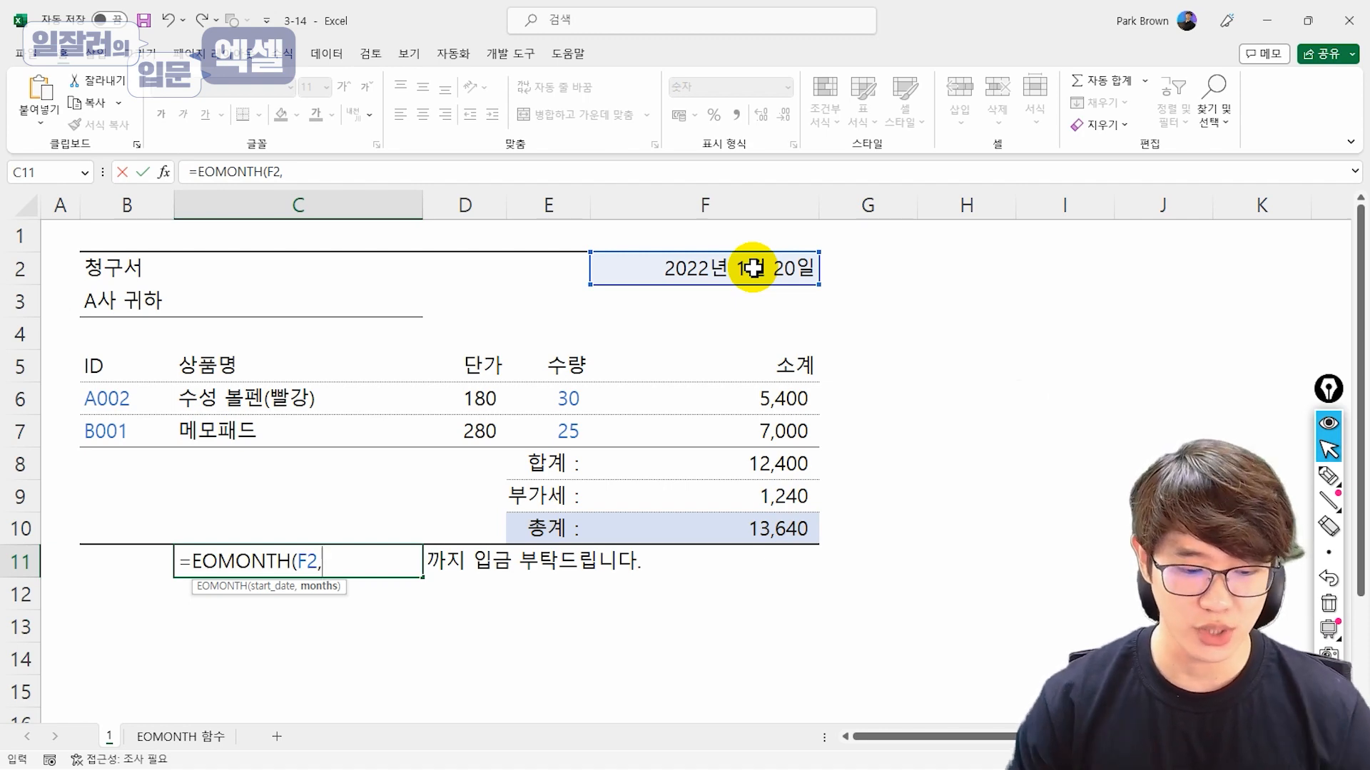
text(0))
key(Return)
key(Up)
click(787, 86)
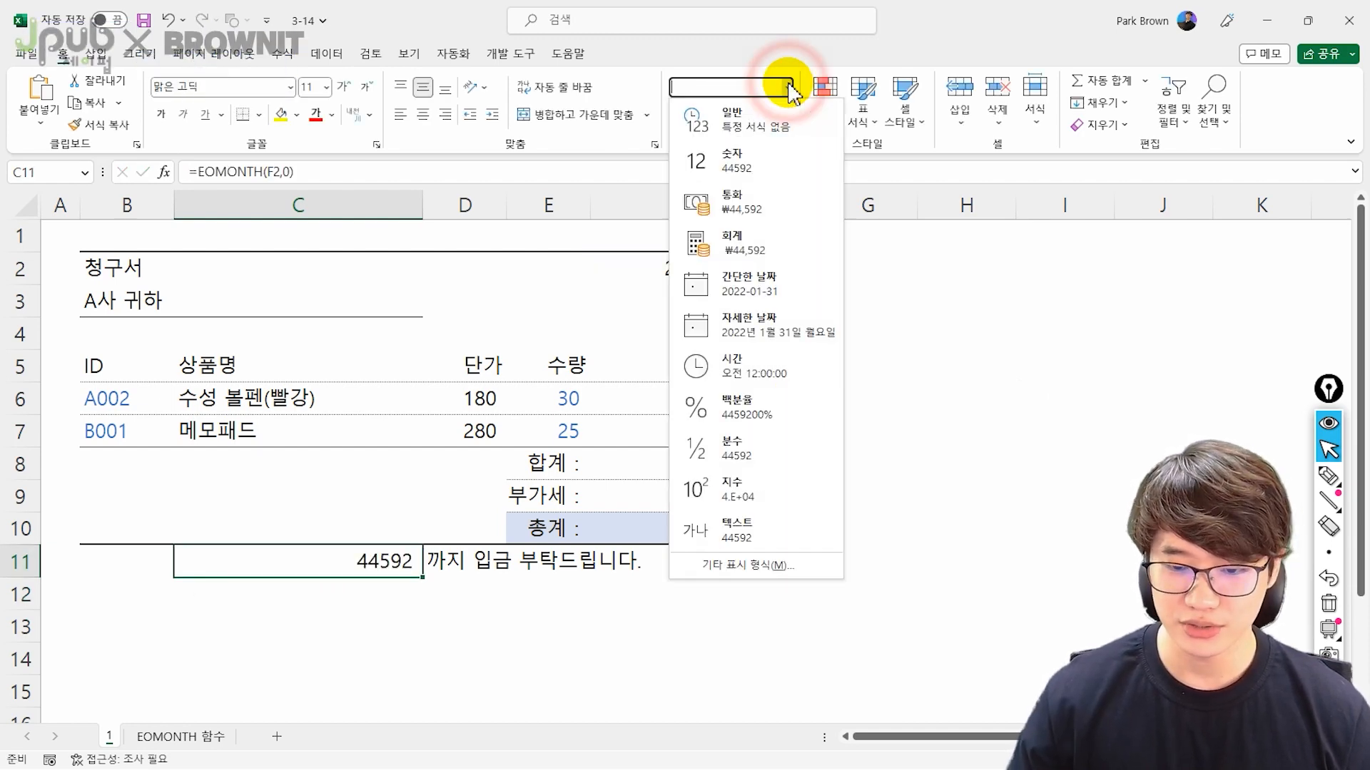
click(756, 292)
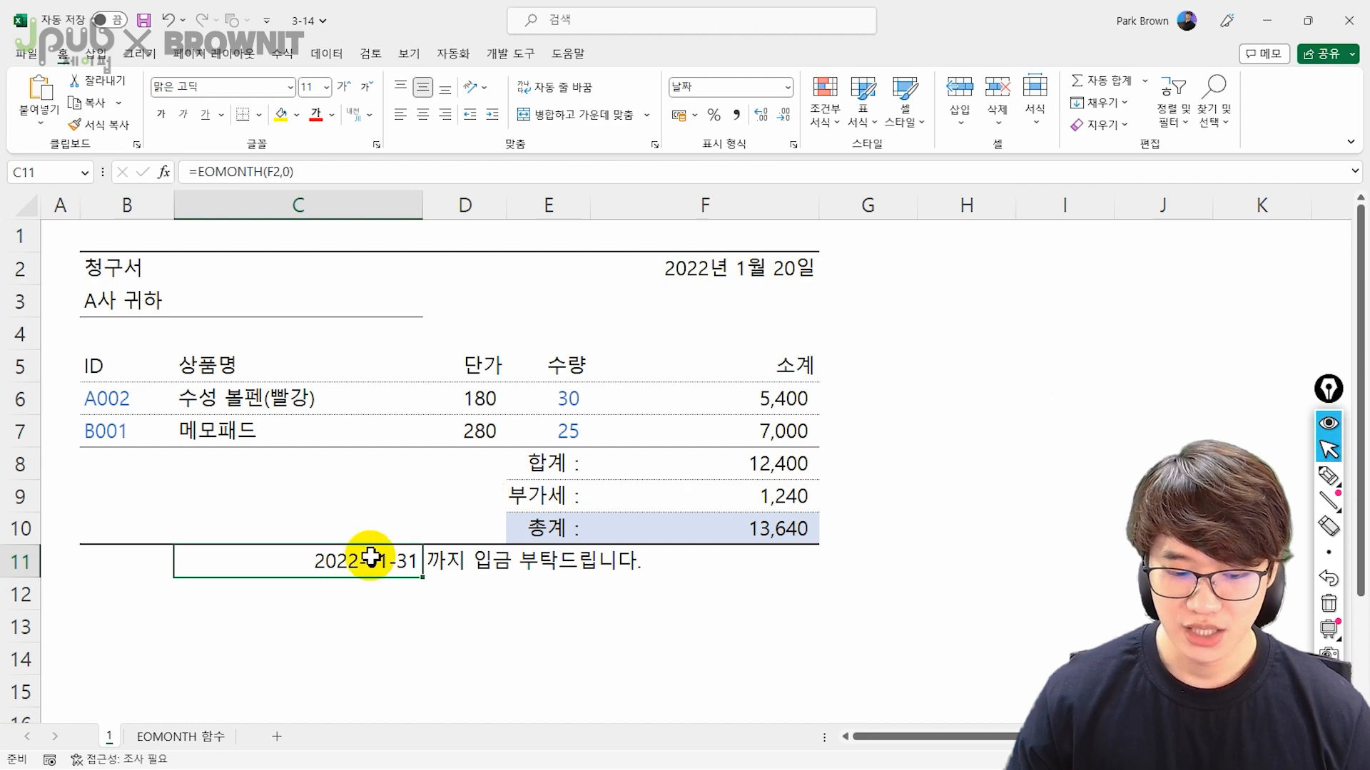
- Set the months argument of the EOMONTH formula in C11 to 1
click(324, 168)
key(Left)
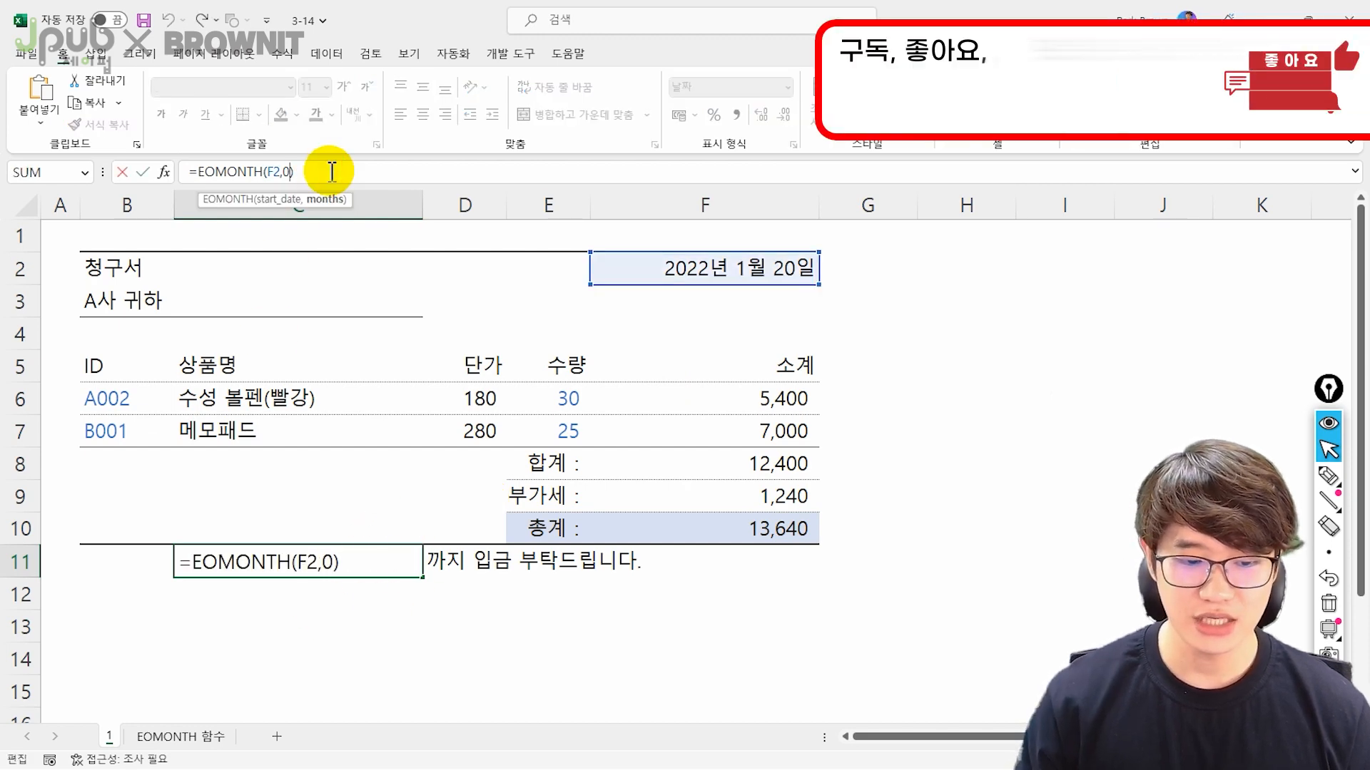
key(BackSpace)
text(1)
key(Return)
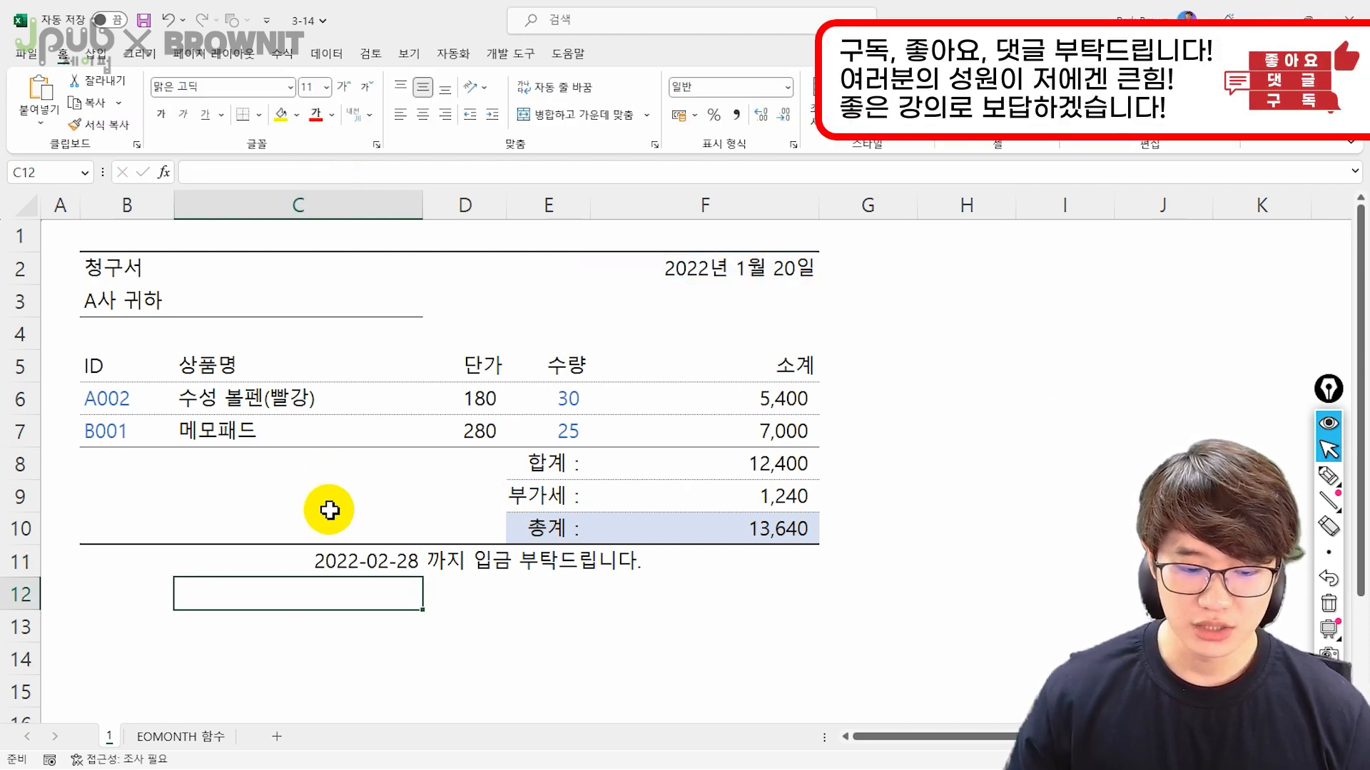
- Format the deadline in C11 as 자세한 날짜
click(396, 569)
click(787, 87)
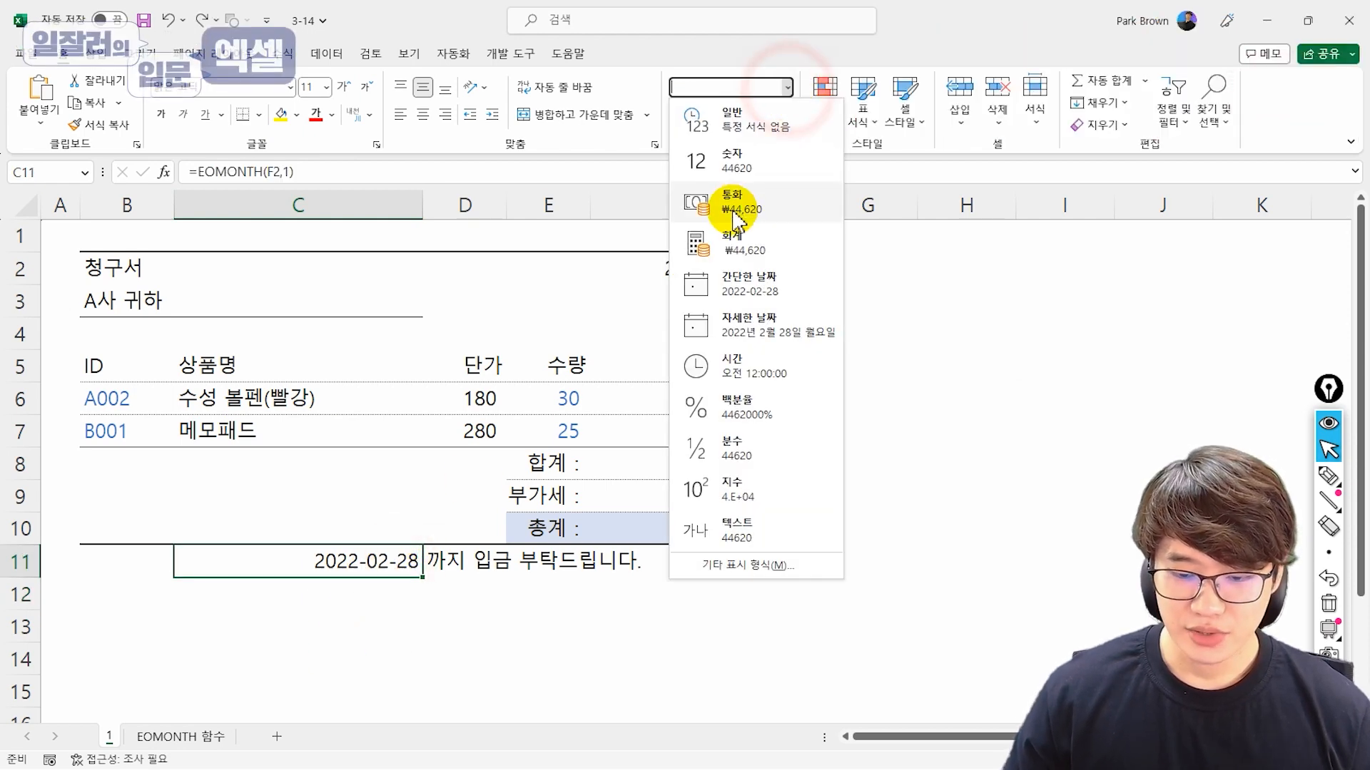
click(784, 335)
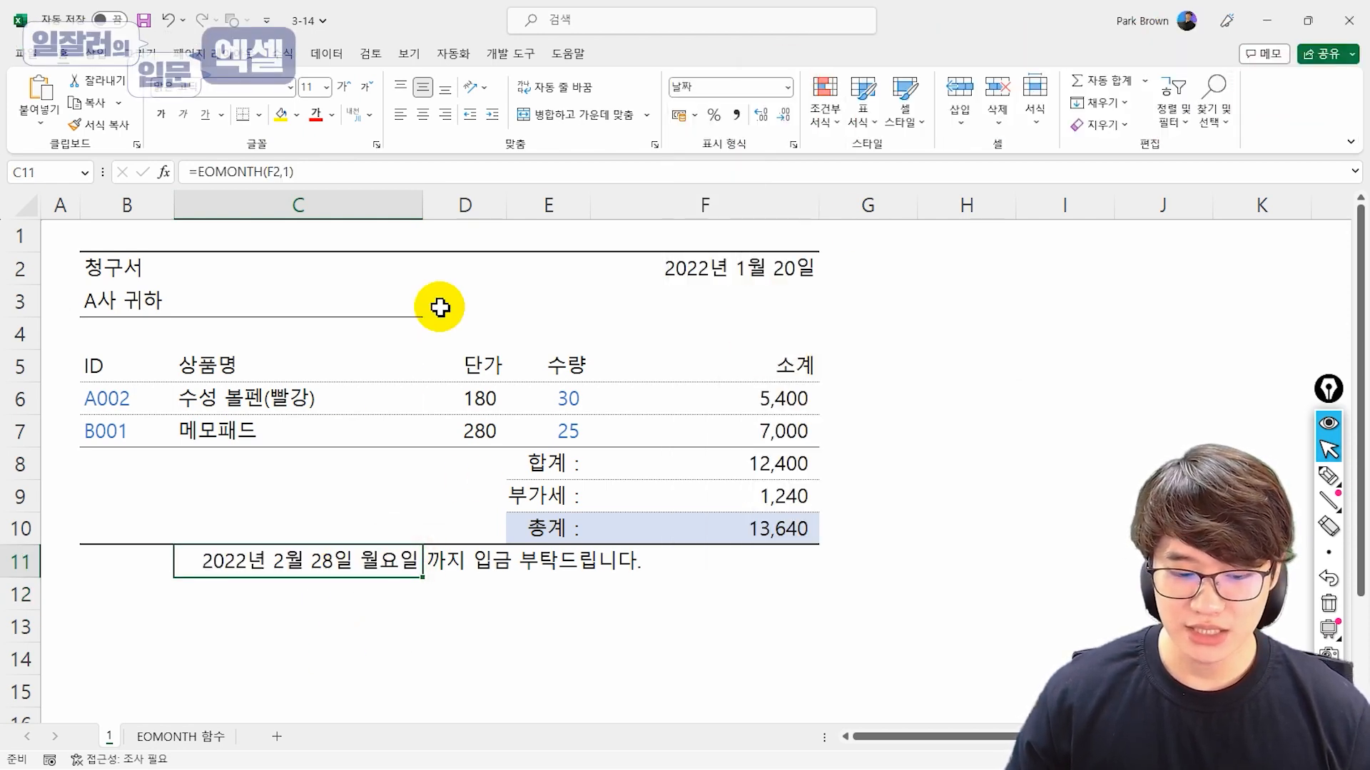
- Apply the 3월 14일 date format to the payment deadline in C11
key(ctrl+1)
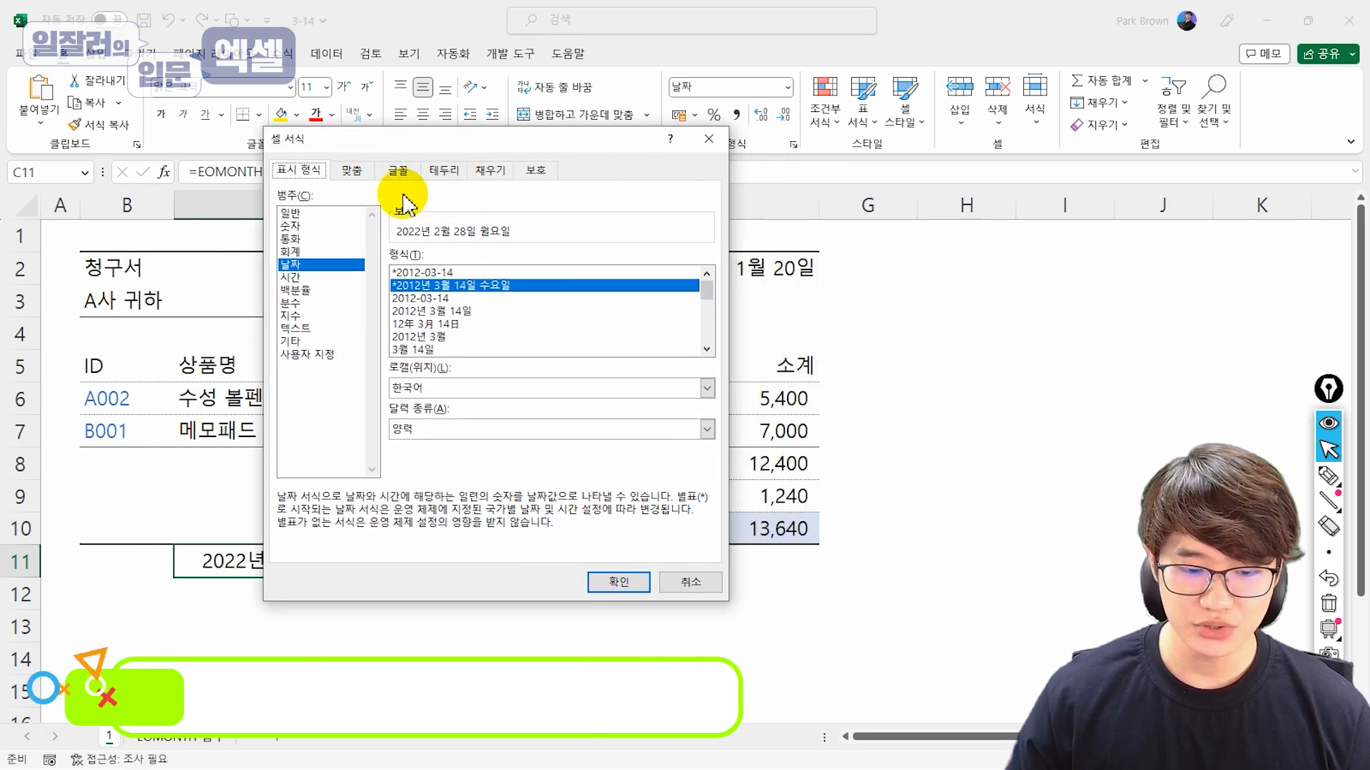
click(427, 349)
click(599, 581)
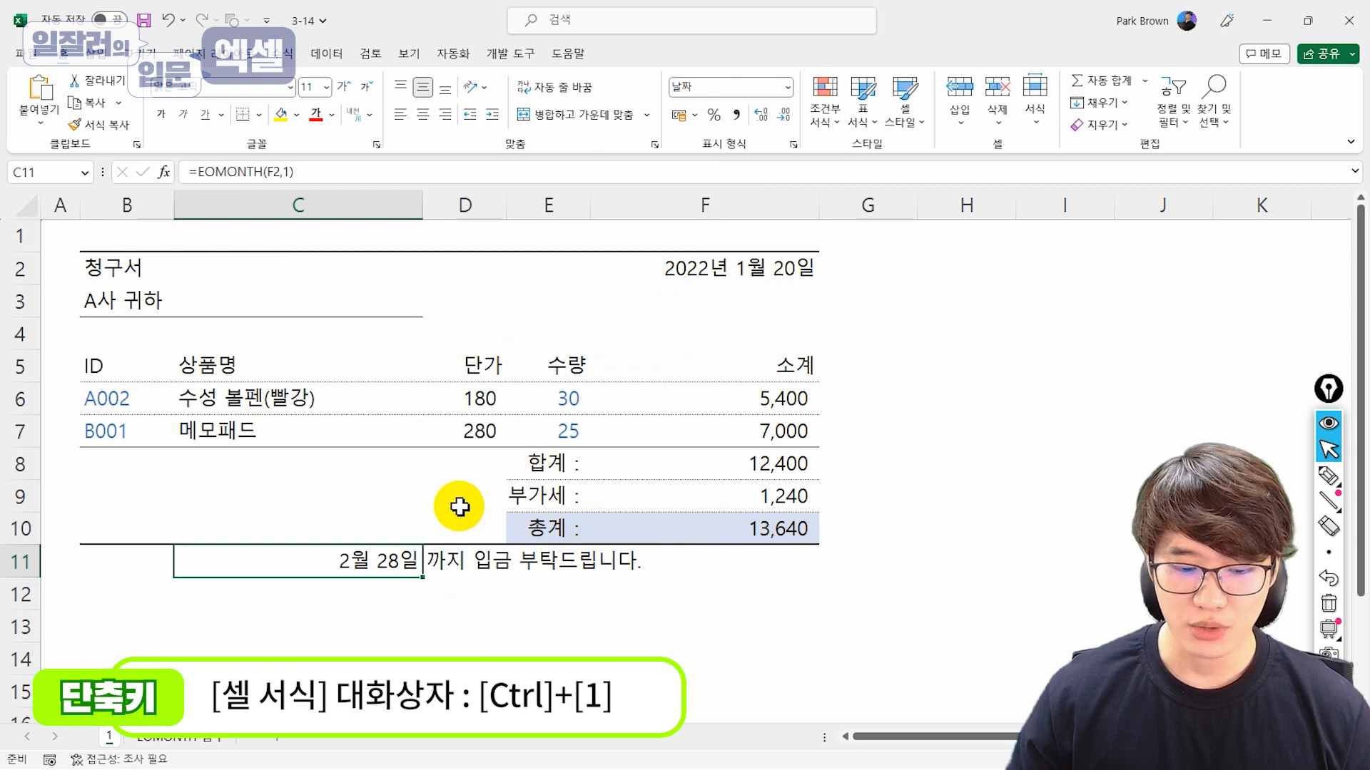
click(433, 463)
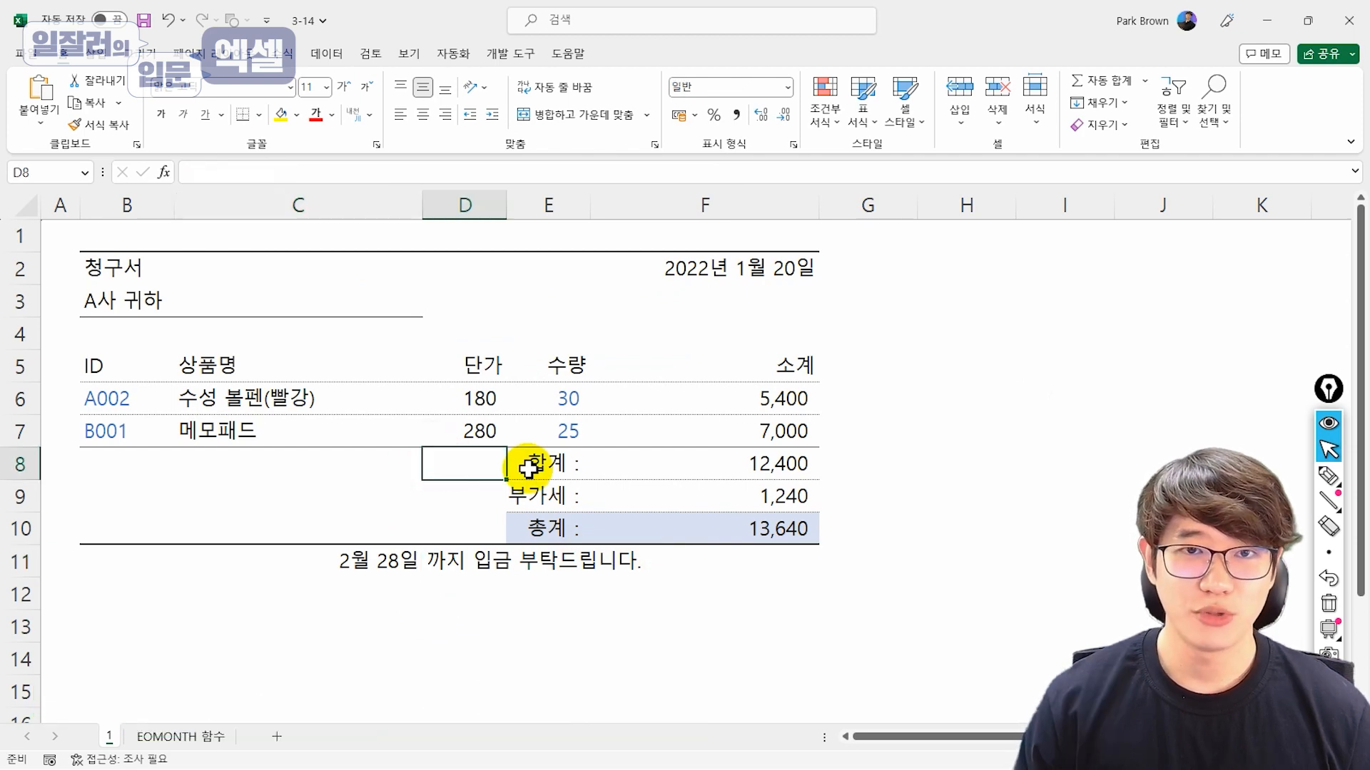